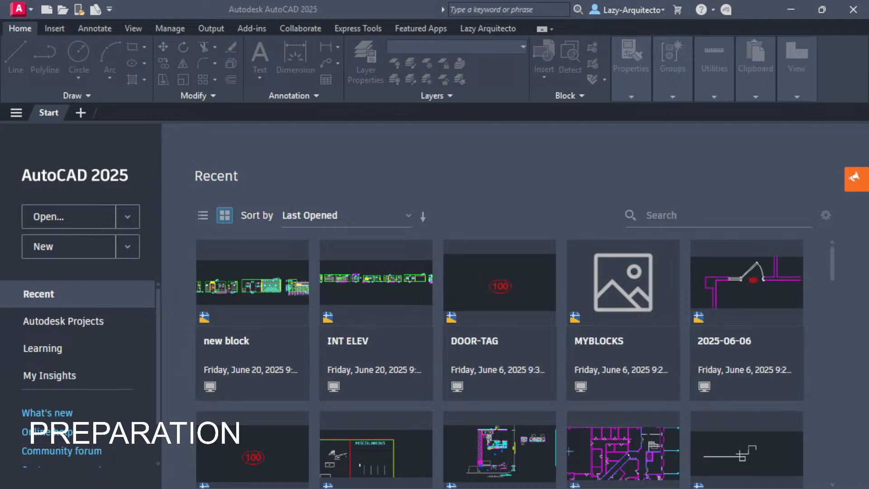
- Arrange the HEAVY DWG folder window and select INT ELEV.dwg to see its 76,991 KB size
{"action": "left_click_drag", "start_coordinate": [1, 122], "coordinate": [407, 116]}
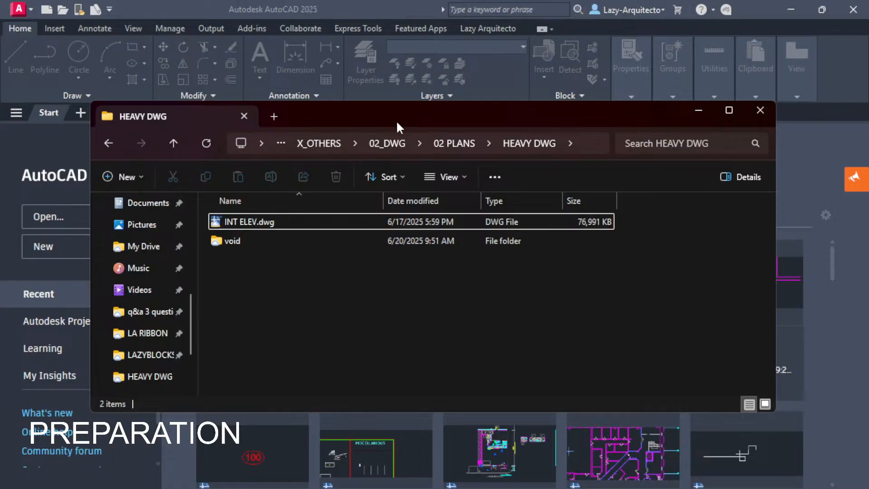
{"action": "mouse_move", "coordinate": [333, 115]}
{"action": "left_mouse_down"}
{"action": "mouse_move", "coordinate": [317, 116]}
{"action": "mouse_move", "coordinate": [322, 122]}
{"action": "left_mouse_up"}
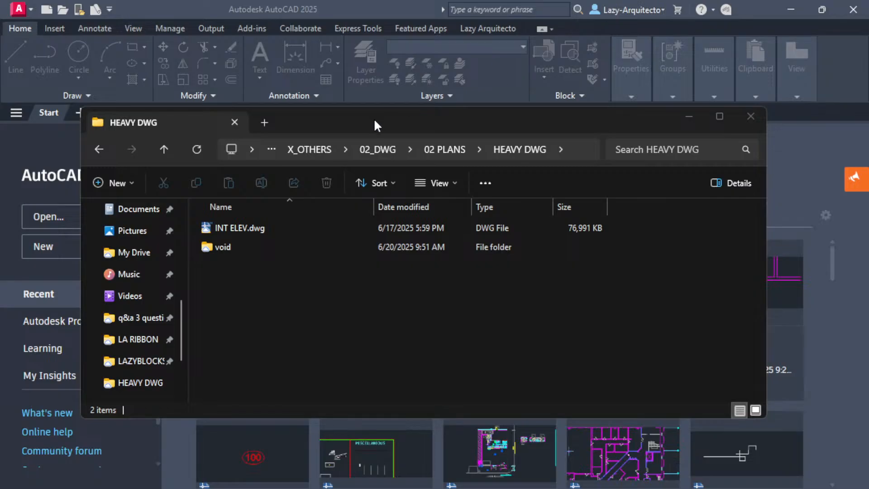
{"action": "left_click_drag", "start_coordinate": [374, 126], "coordinate": [369, 114]}
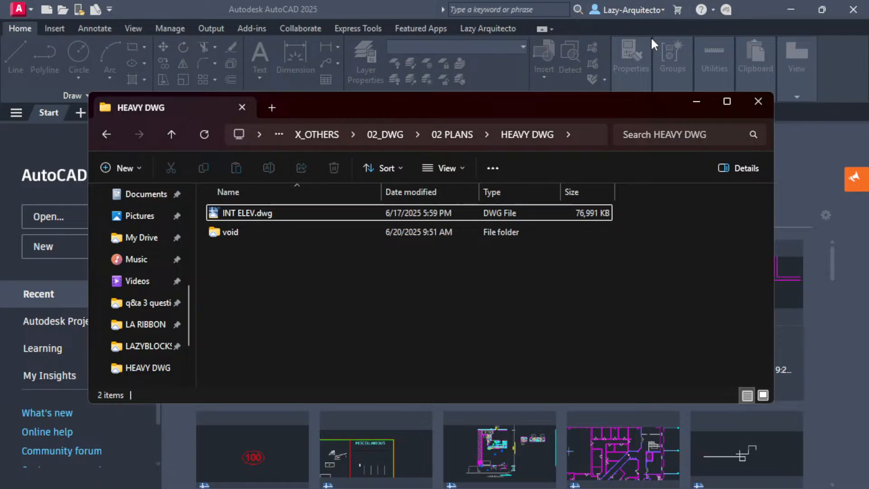
{"action": "left_click", "coordinate": [270, 210]}
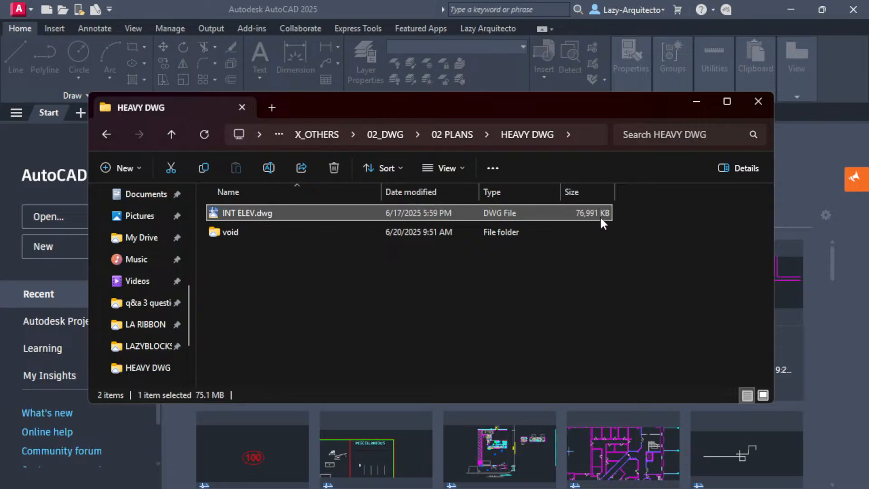
- Open INT ELEV.dwg in AutoCAD and pan across its row of interior elevations
{"action": "double_click", "coordinate": [257, 212]}
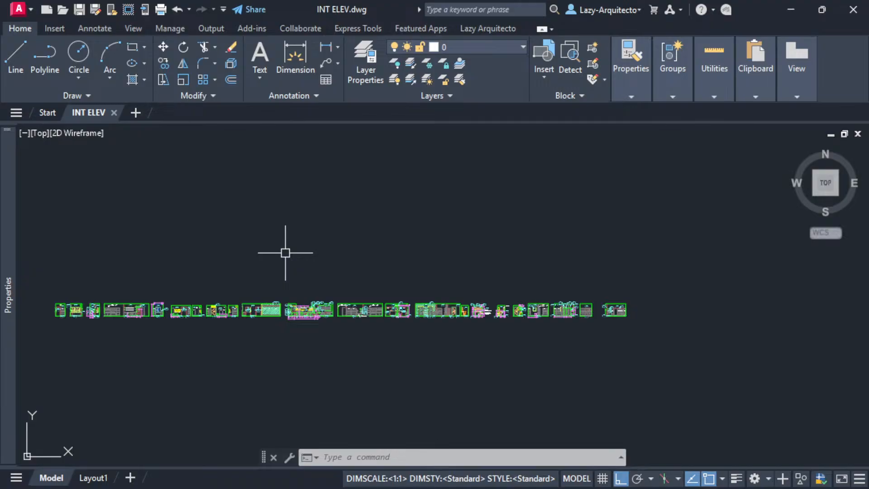
{"action": "middle_click_drag", "start_coordinate": [175, 256], "coordinate": [265, 286]}
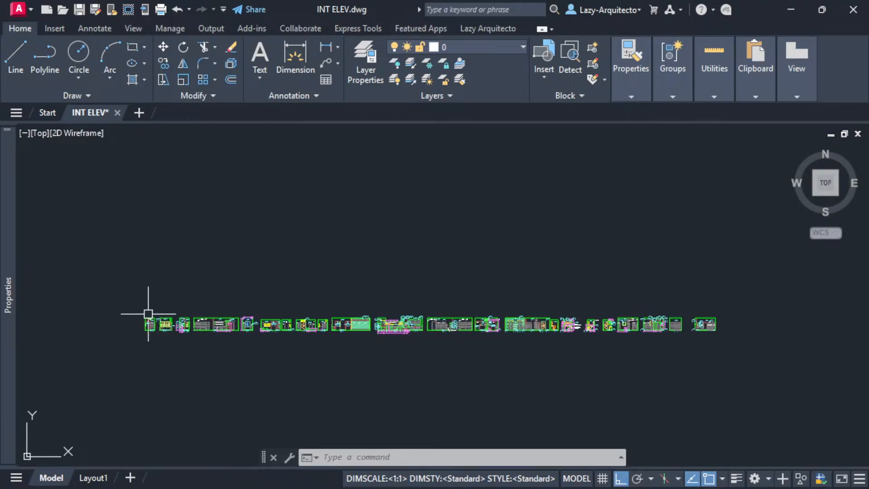
{"action": "scroll", "coordinate": [126, 328], "scroll_direction": "up", "scroll_amount": 3}
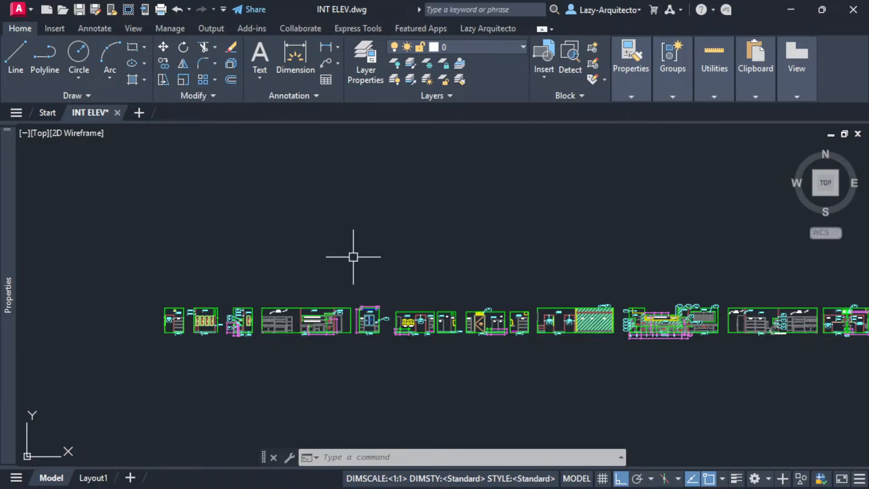
{"action": "middle_click_drag", "start_coordinate": [374, 256], "coordinate": [332, 273]}
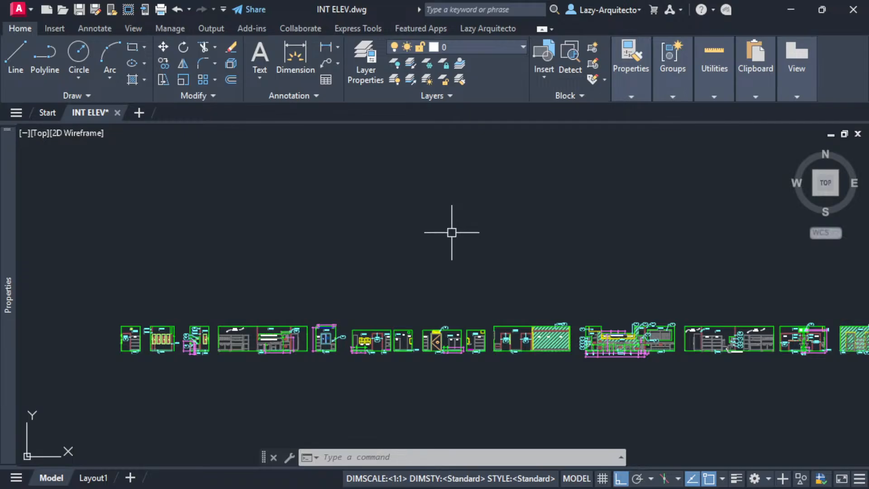
{"action": "middle_click_drag", "start_coordinate": [426, 249], "coordinate": [400, 258]}
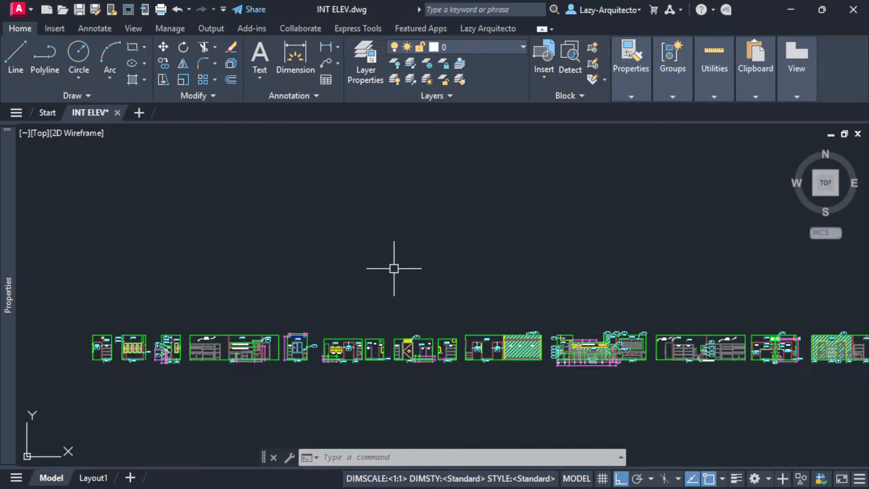
{"action": "middle_click_drag", "start_coordinate": [359, 262], "coordinate": [356, 263]}
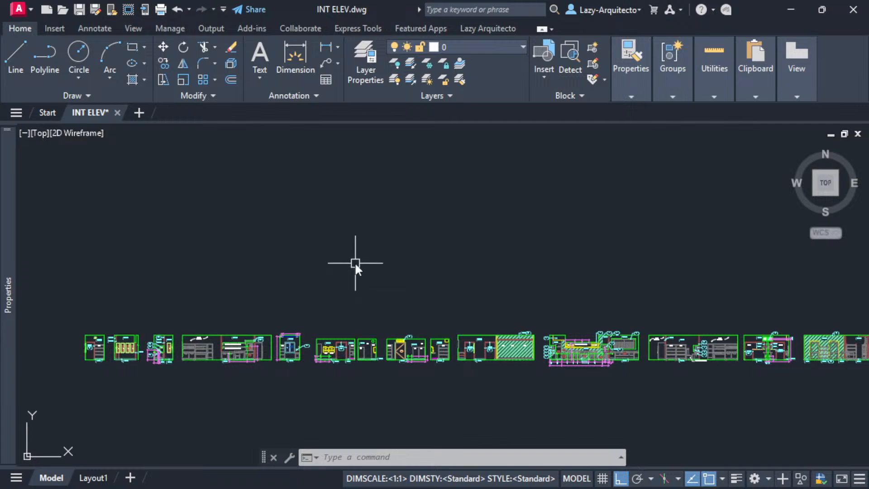
- Start the PURGE command and reposition the Purge dialog
{"action": "type", "text": "PURGE"}
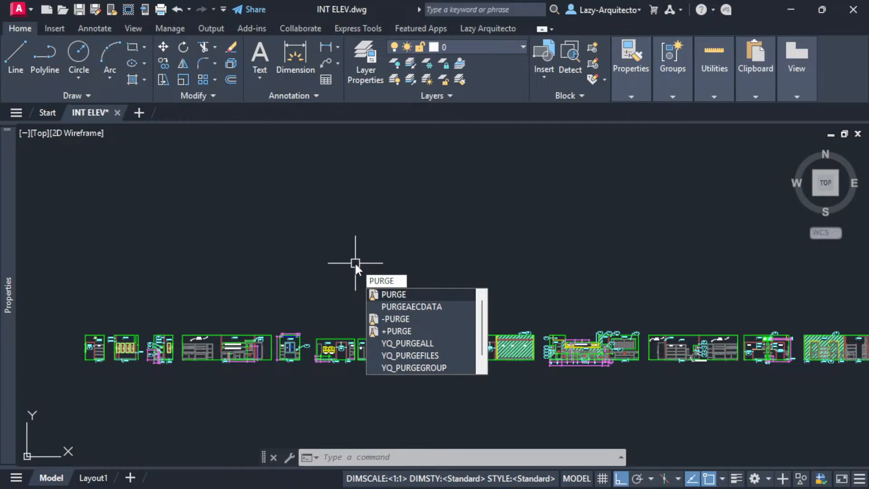
{"action": "key", "text": "Return"}
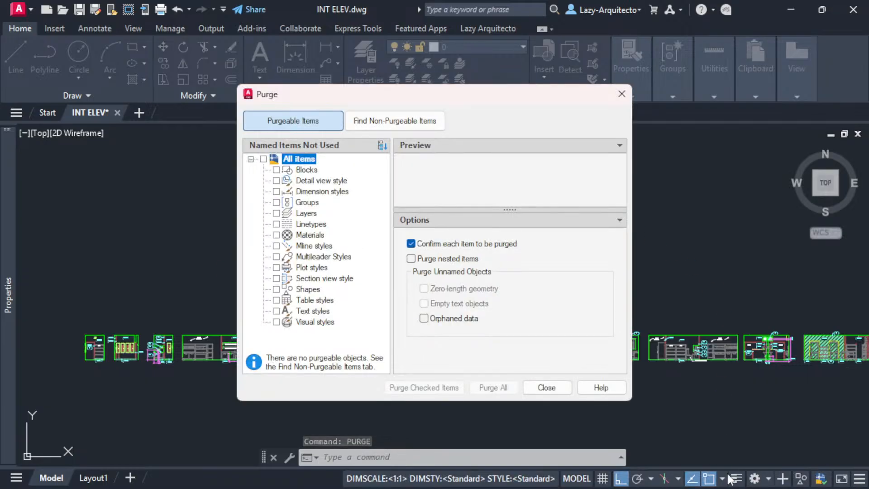
{"action": "left_click_drag", "start_coordinate": [357, 97], "coordinate": [320, 97]}
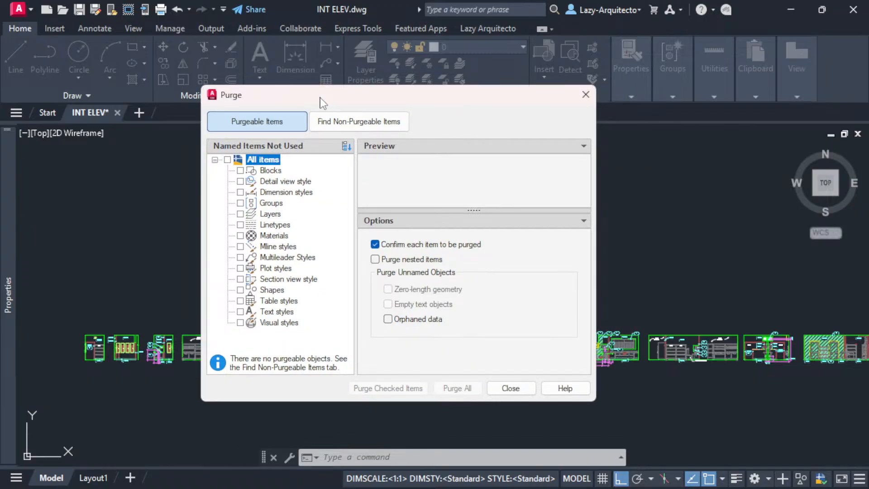
{"action": "left_click_drag", "start_coordinate": [346, 96], "coordinate": [365, 83]}
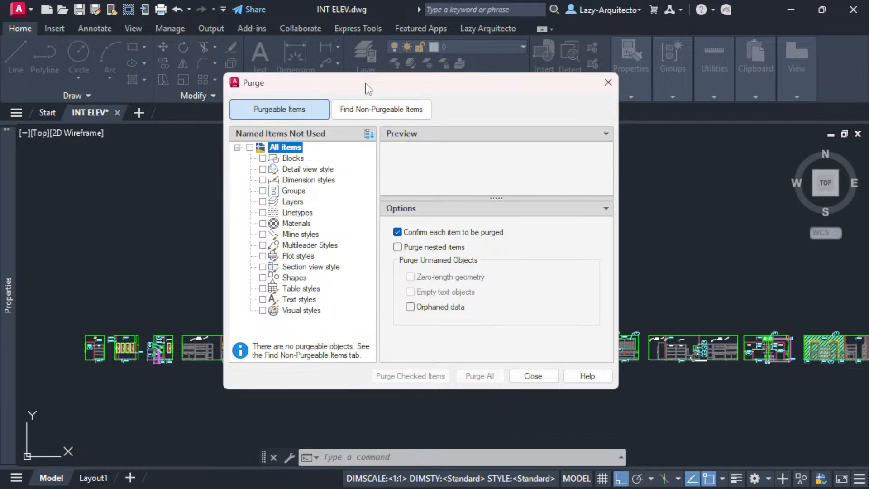
{"action": "left_click_drag", "start_coordinate": [365, 83], "coordinate": [380, 84]}
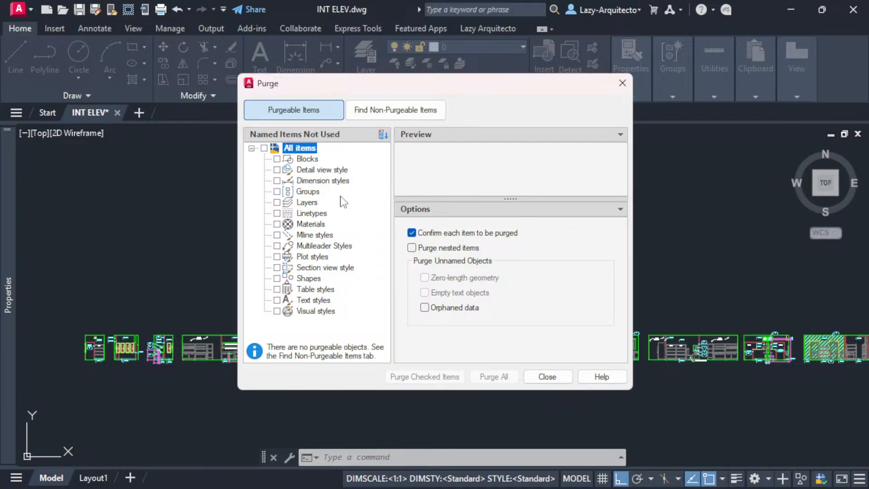
{"action": "left_click_drag", "start_coordinate": [398, 91], "coordinate": [371, 89]}
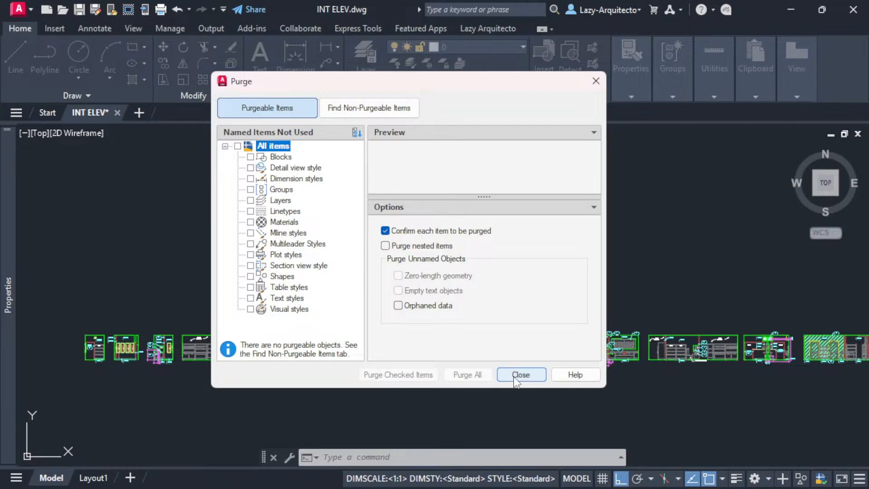
- Purge all items, including orphaned data and nested items, without confirmation
{"action": "left_click", "coordinate": [238, 146]}
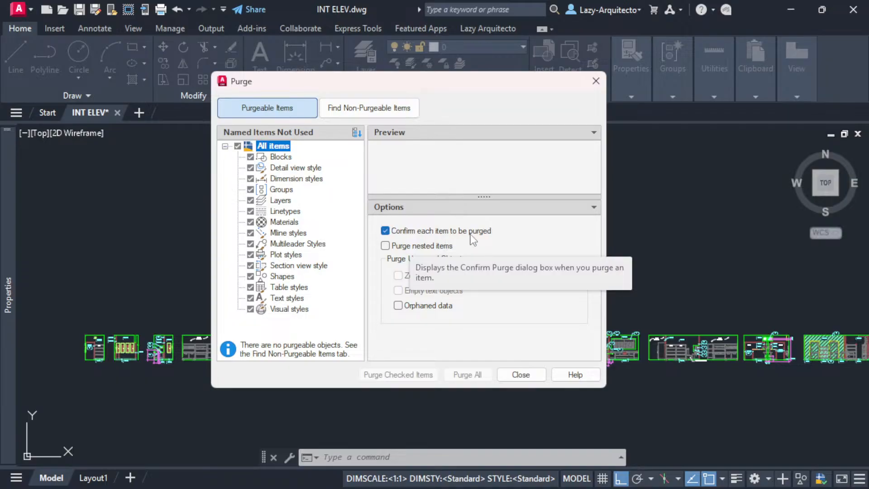
{"action": "left_click", "coordinate": [387, 232]}
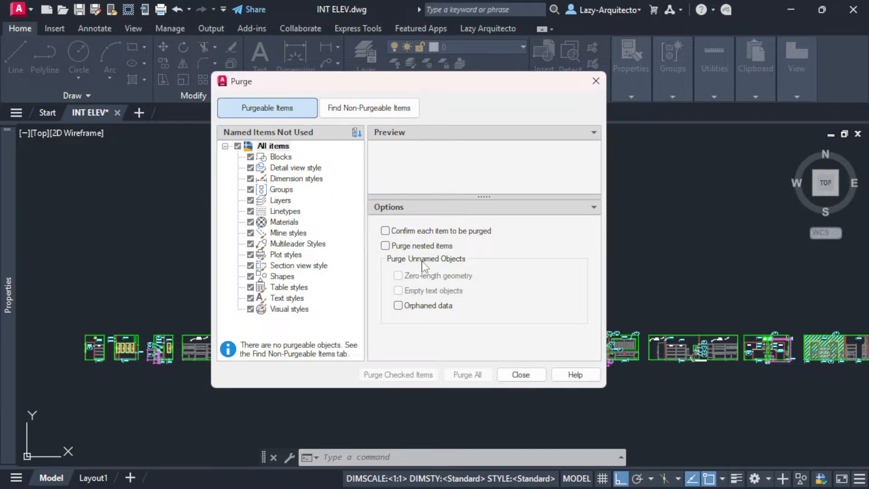
{"action": "left_click", "coordinate": [281, 110]}
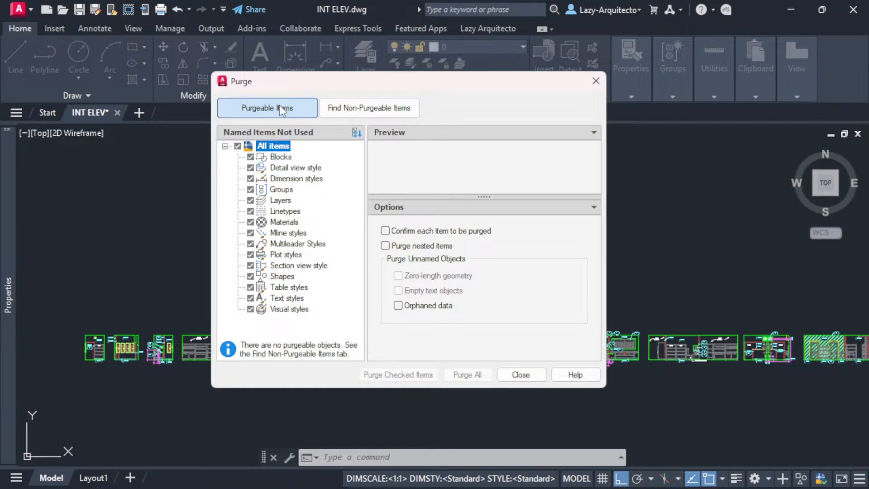
{"action": "left_click", "coordinate": [398, 305]}
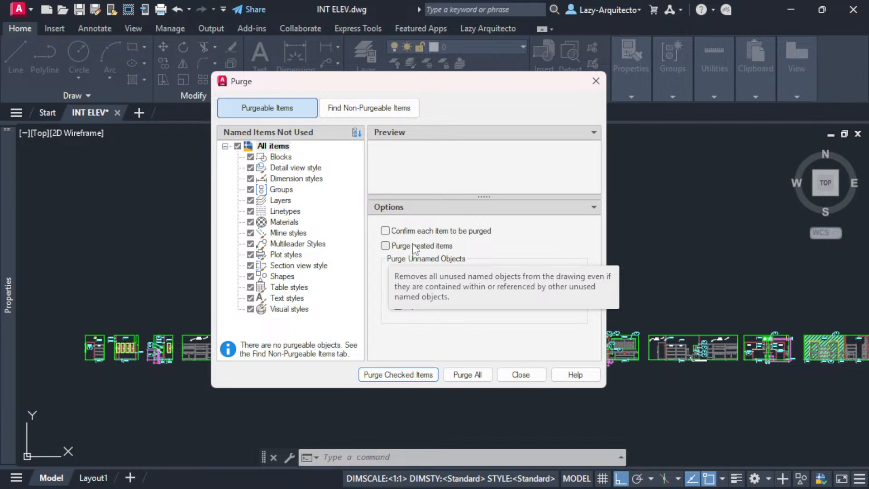
{"action": "left_click", "coordinate": [386, 246]}
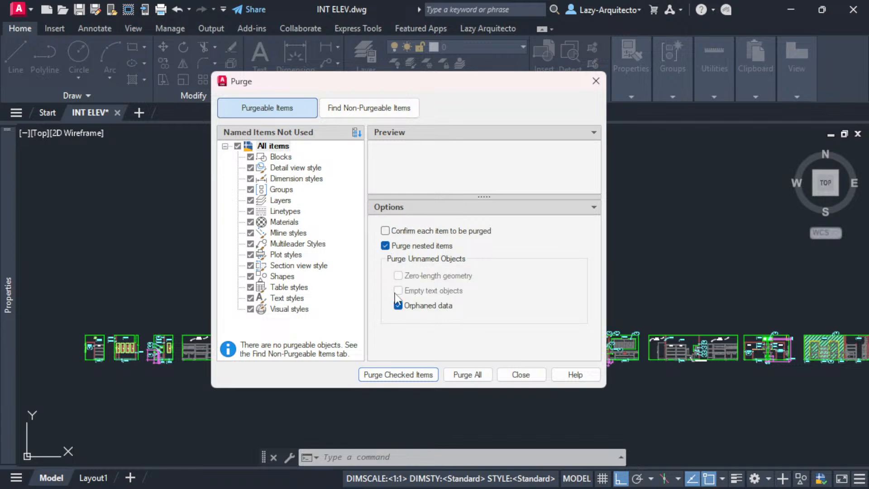
{"action": "left_click", "coordinate": [460, 374]}
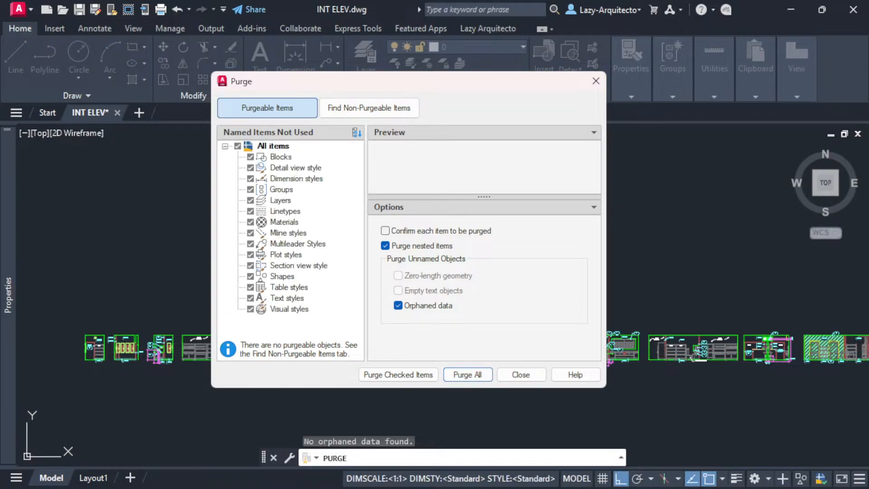
{"action": "left_click", "coordinate": [520, 374]}
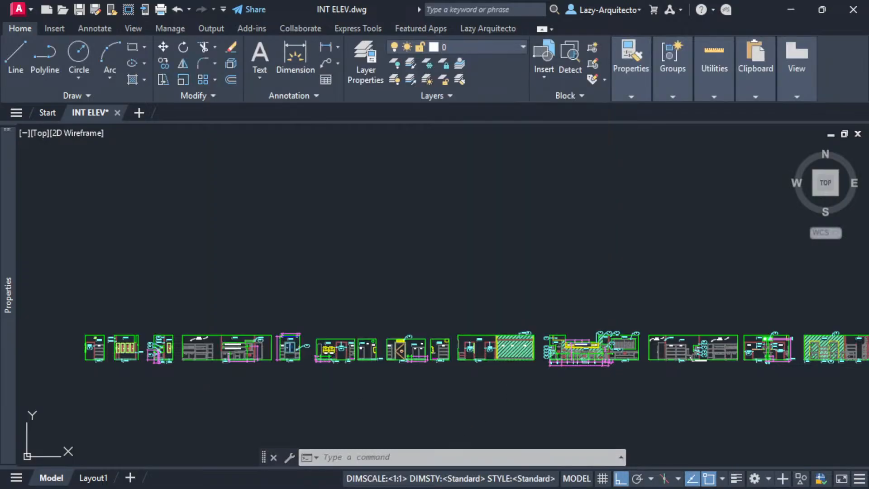
- Save the purged drawing and compare its 77,880 KB size with the 76,991 KB backup
{"action": "key", "text": "alt+Tab"}
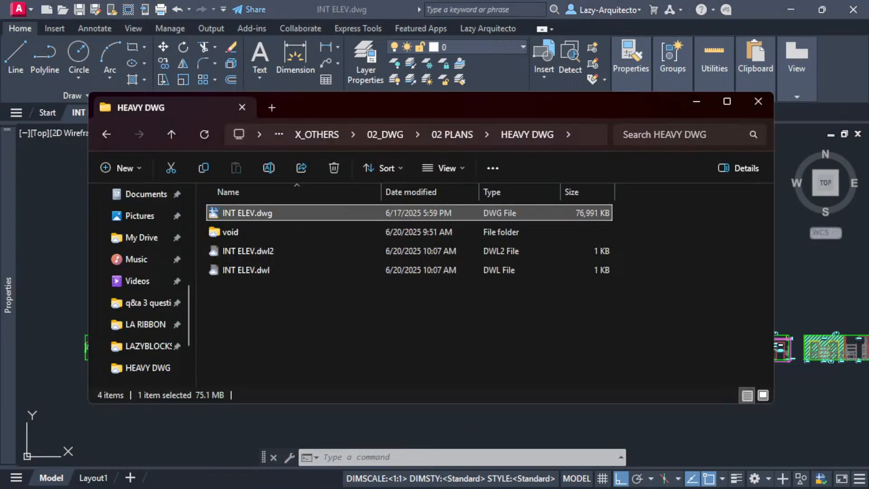
{"action": "left_click_drag", "start_coordinate": [382, 101], "coordinate": [399, 65]}
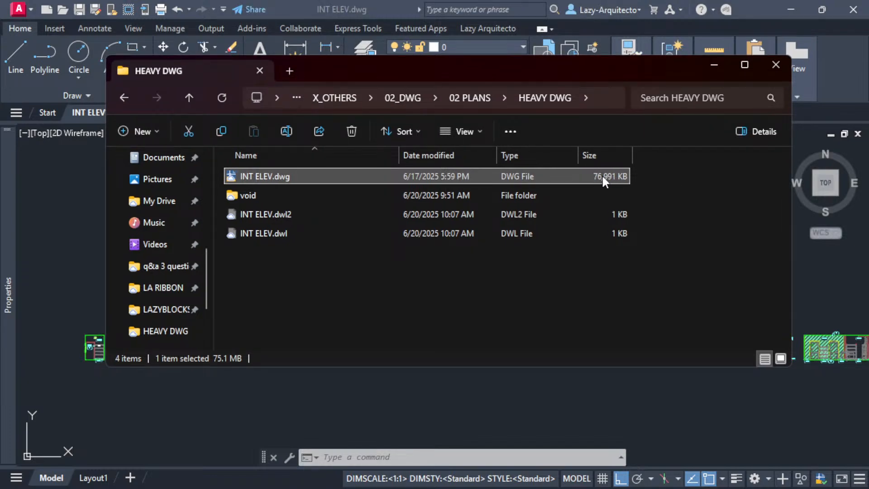
{"action": "left_click", "coordinate": [428, 377]}
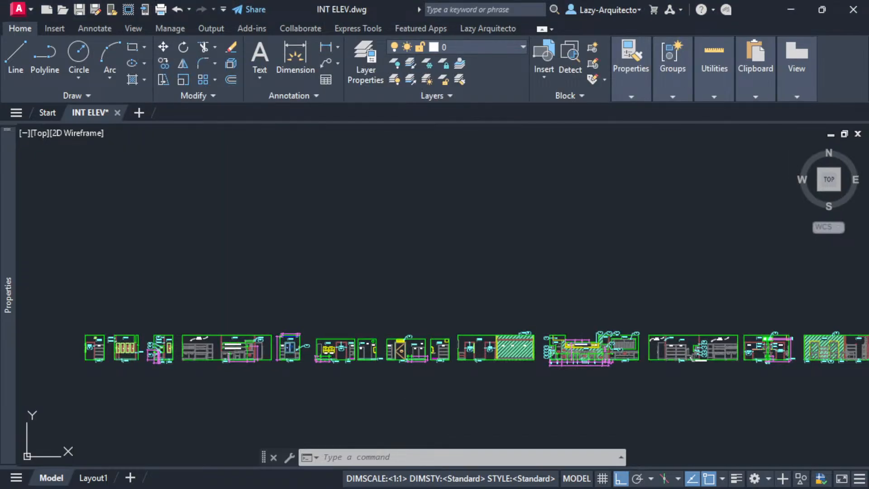
{"action": "key", "text": "ctrl+s"}
{"action": "key", "text": "ctrl+1"}
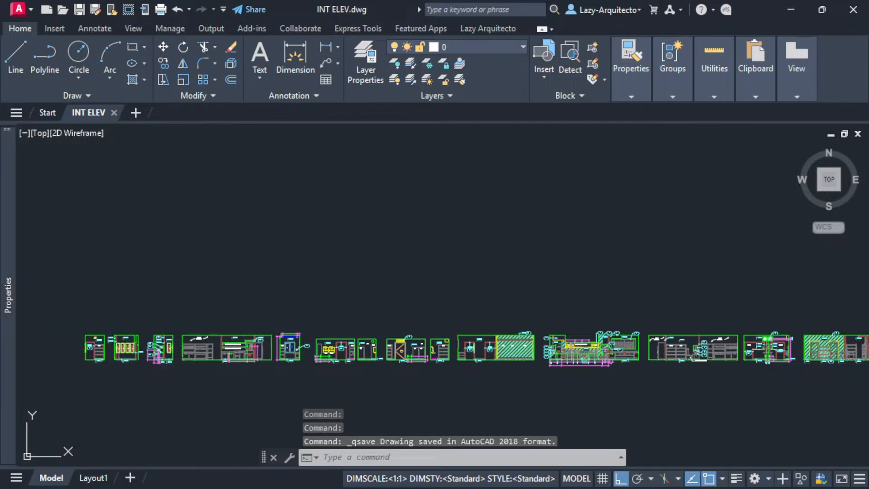
{"action": "key", "text": "alt+Tab"}
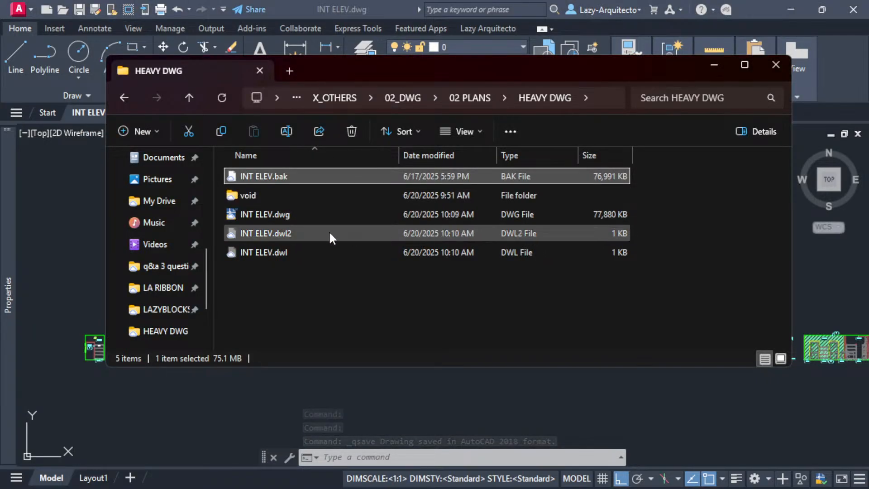
{"action": "left_click", "coordinate": [312, 216]}
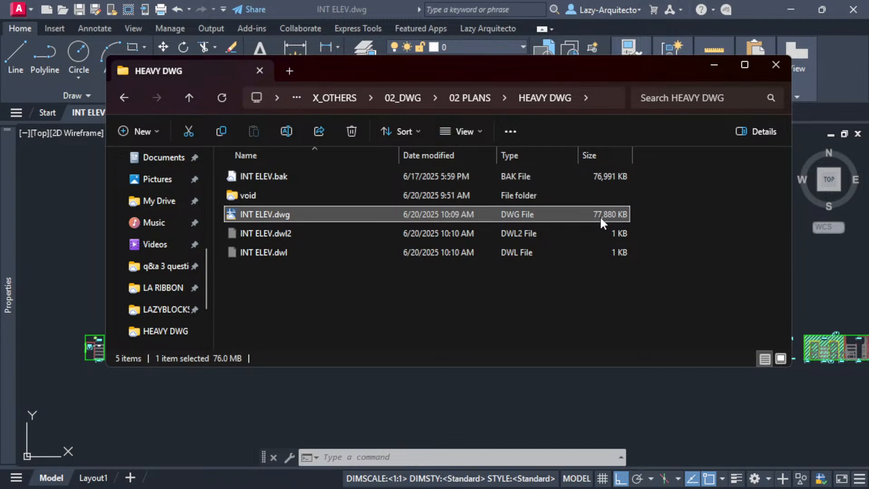
{"action": "left_click_drag", "start_coordinate": [418, 76], "coordinate": [271, 0]}
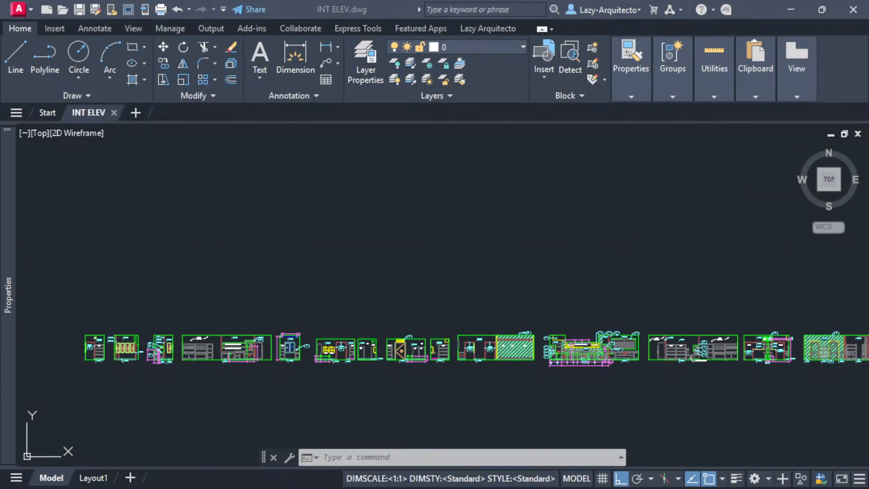
- Run -PURGE on All types with all names and no per-name verification, then save
{"action": "left_click", "coordinate": [420, 286]}
{"action": "type", "text": "-"}
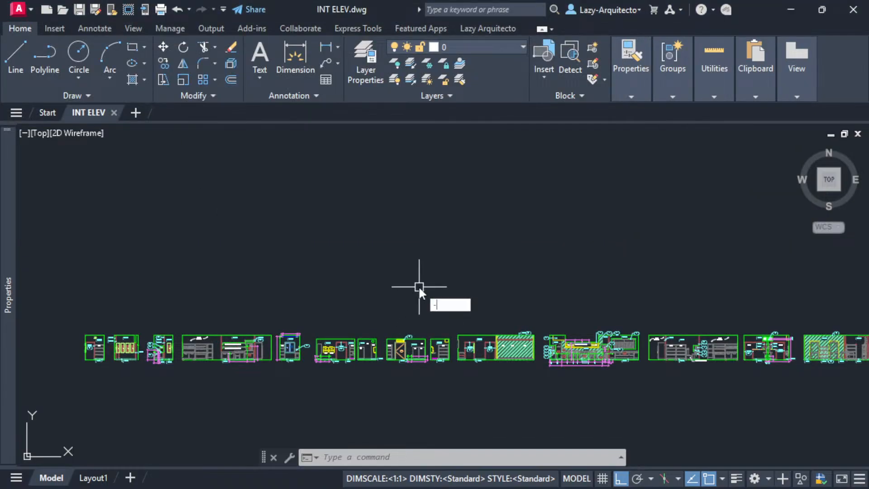
{"action": "type", "text": "PURGE"}
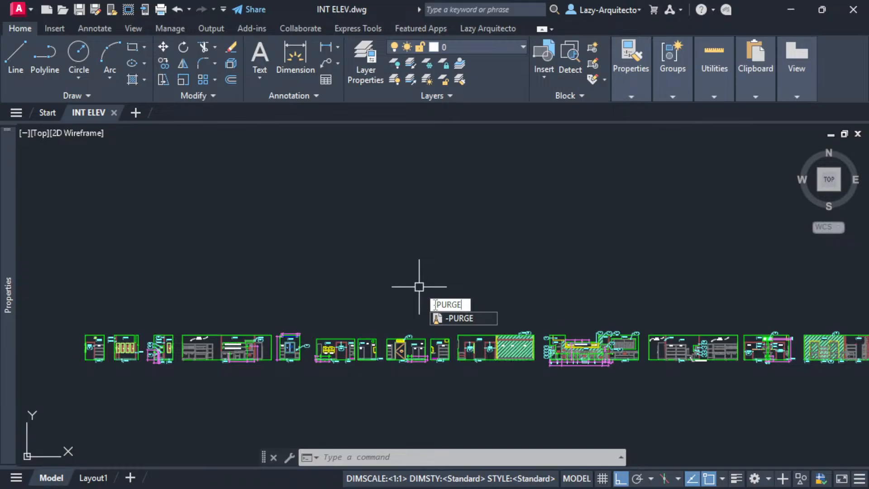
{"action": "left_click_drag", "start_coordinate": [437, 305], "coordinate": [434, 305]}
{"action": "key", "text": "Return"}
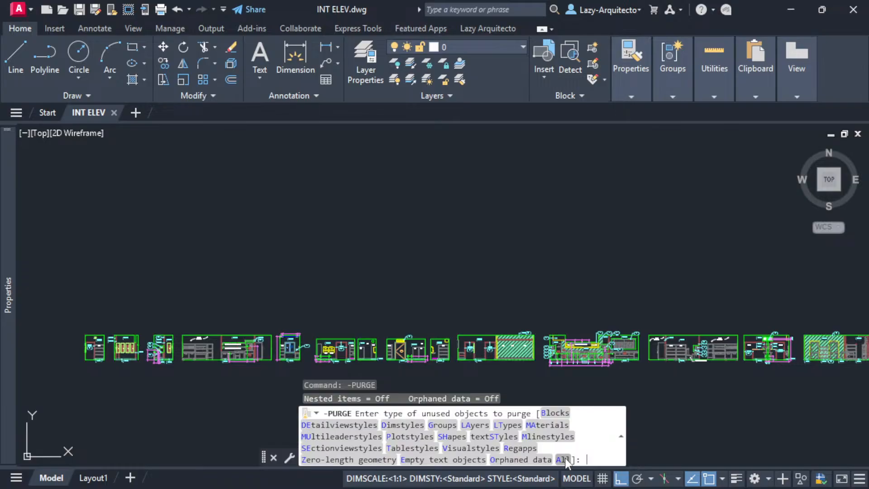
{"action": "left_click", "coordinate": [563, 460]}
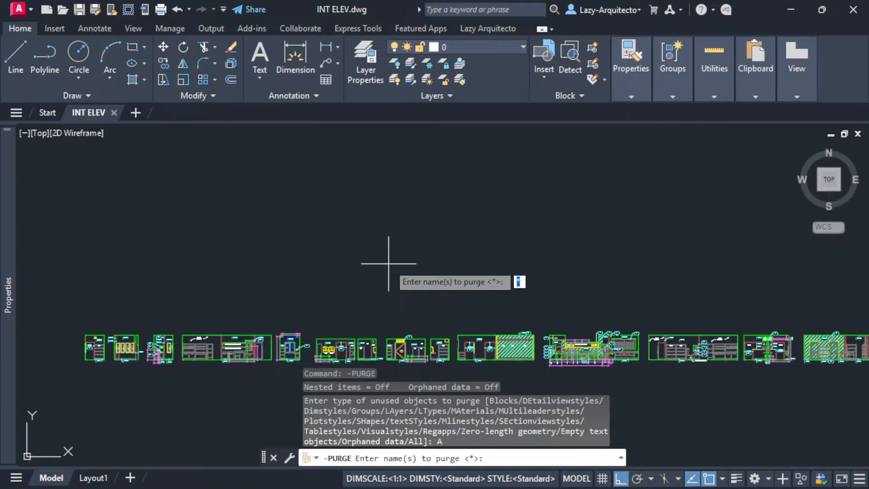
{"action": "key", "text": "Return"}
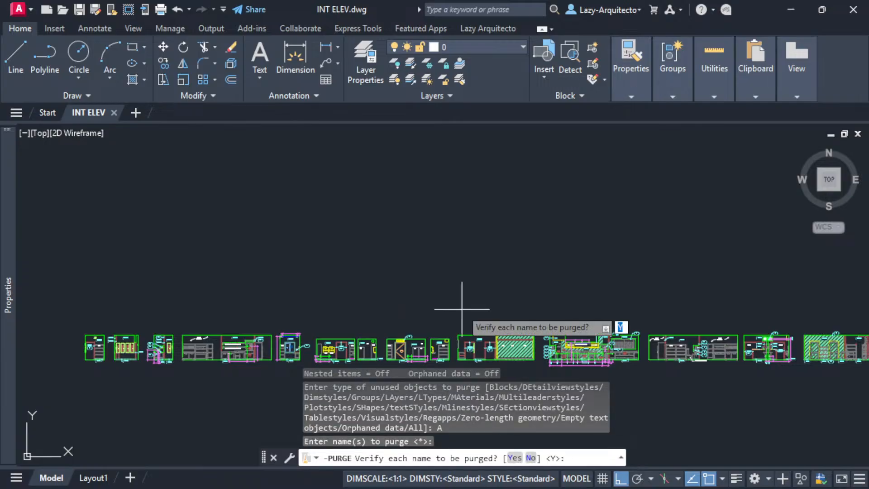
{"action": "type", "text": "n"}
{"action": "key", "text": "Return"}
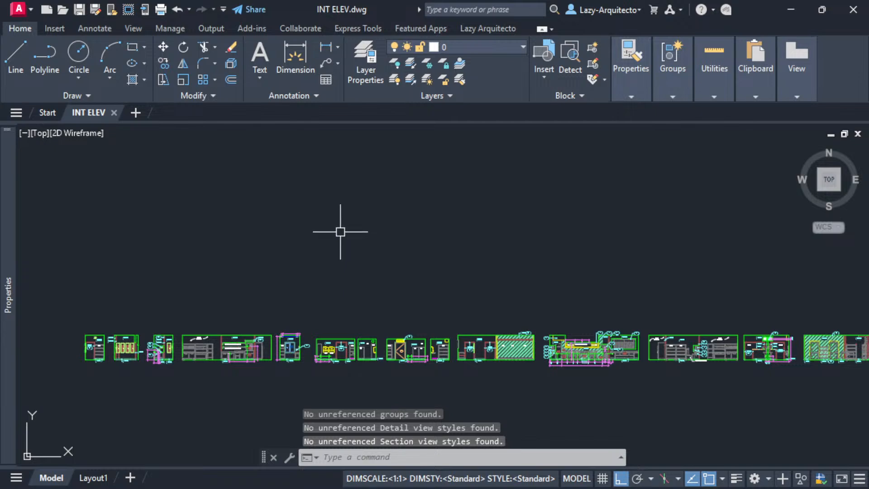
{"action": "key", "text": "ctrl+s"}
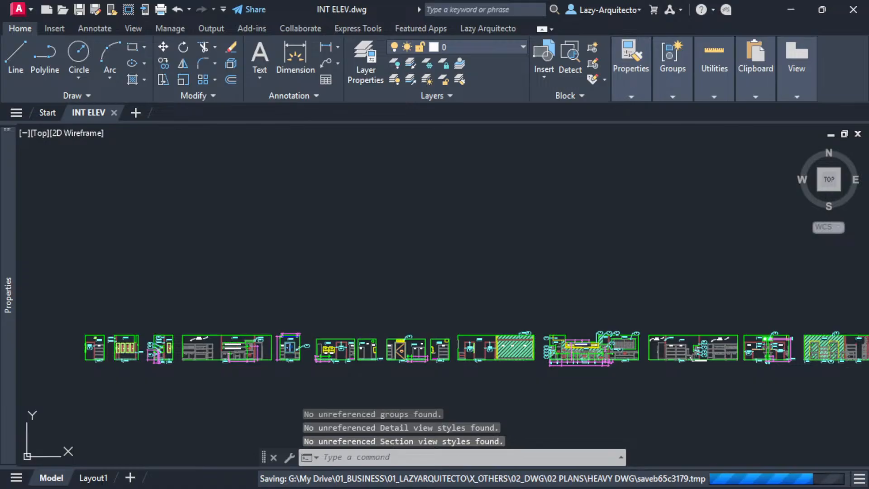
- Check the resaved INT ELEV.dwg is 77,879 KB in File Explorer, then move the window away
{"action": "left_click_drag", "start_coordinate": [217, 0], "coordinate": [264, 0]}
{"action": "left_click_drag", "start_coordinate": [174, 0], "coordinate": [358, 79]}
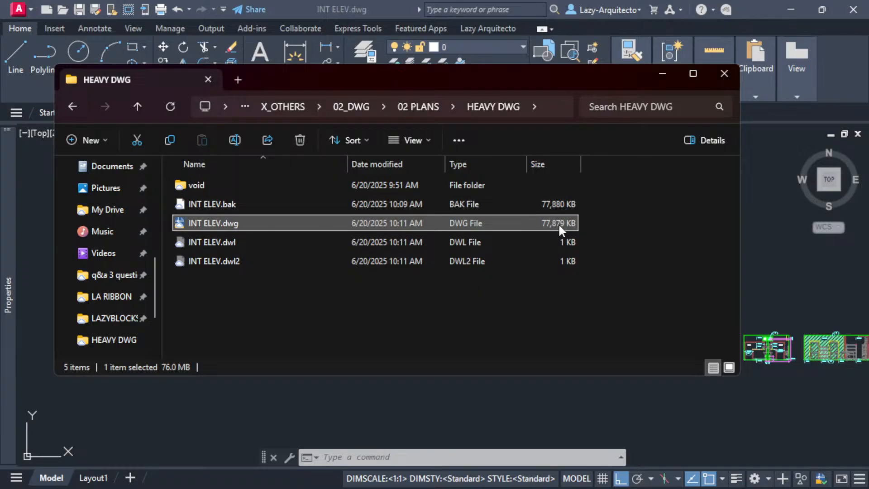
{"action": "mouse_move", "coordinate": [328, 80]}
{"action": "left_mouse_down"}
{"action": "mouse_move", "coordinate": [210, 25]}
{"action": "mouse_move", "coordinate": [0, 19]}
{"action": "left_mouse_up"}
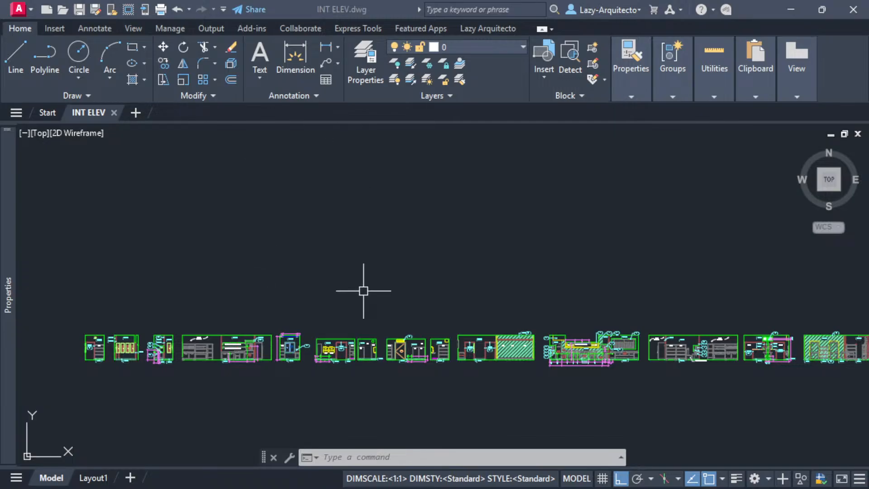
- Run AUDIT on the drawing, answering y to fix any detected errors
{"action": "middle_click_drag", "start_coordinate": [390, 276], "coordinate": [394, 277]}
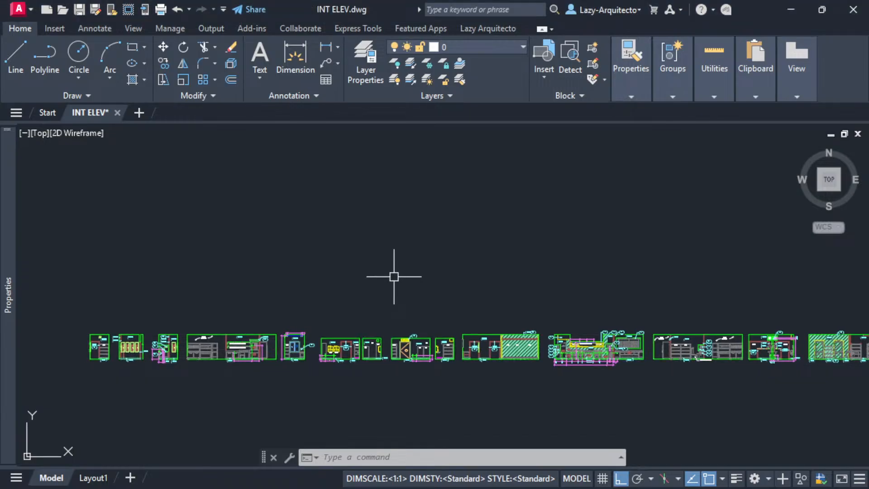
{"action": "type", "text": "A"}
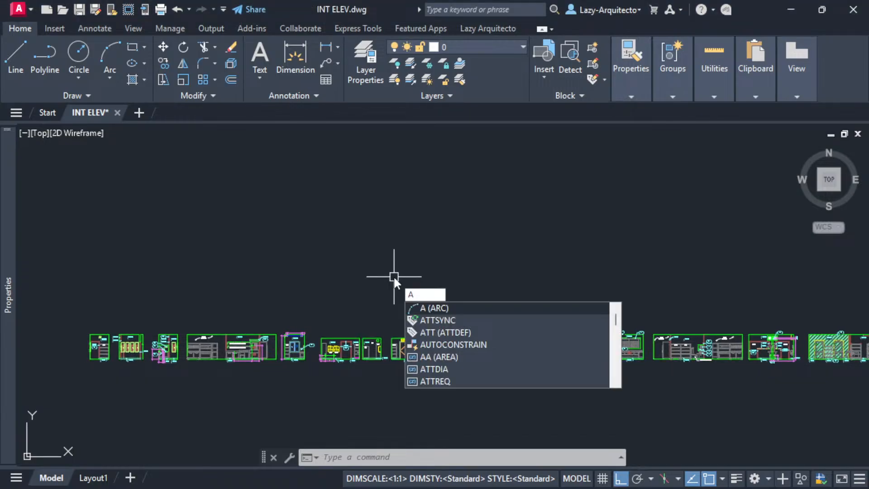
{"action": "type", "text": "D"}
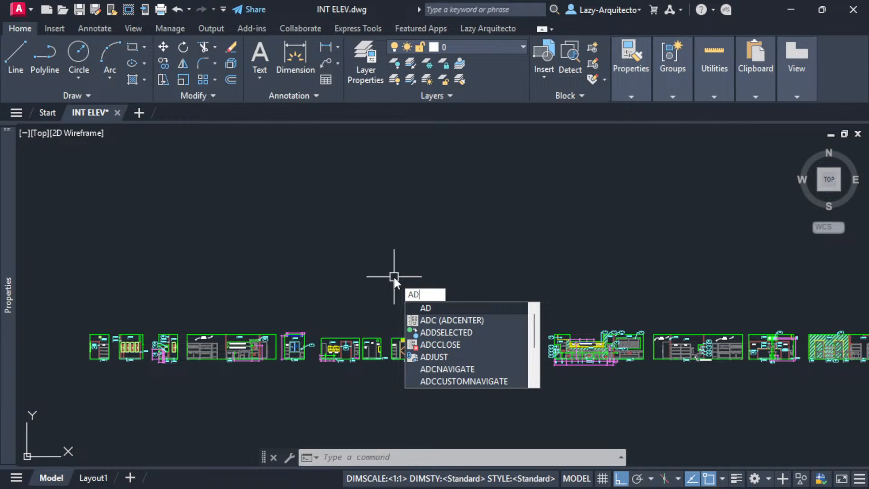
{"action": "key", "text": "BackSpace"}
{"action": "type", "text": "UDI"}
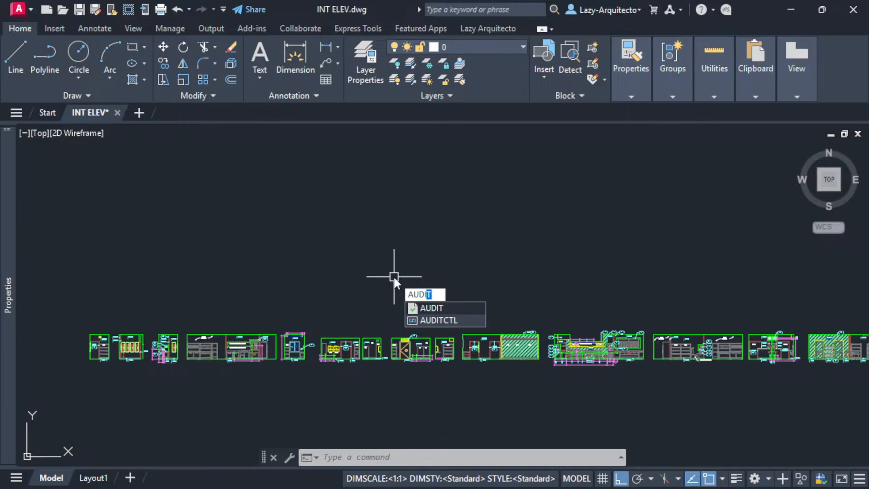
{"action": "key", "text": "Return"}
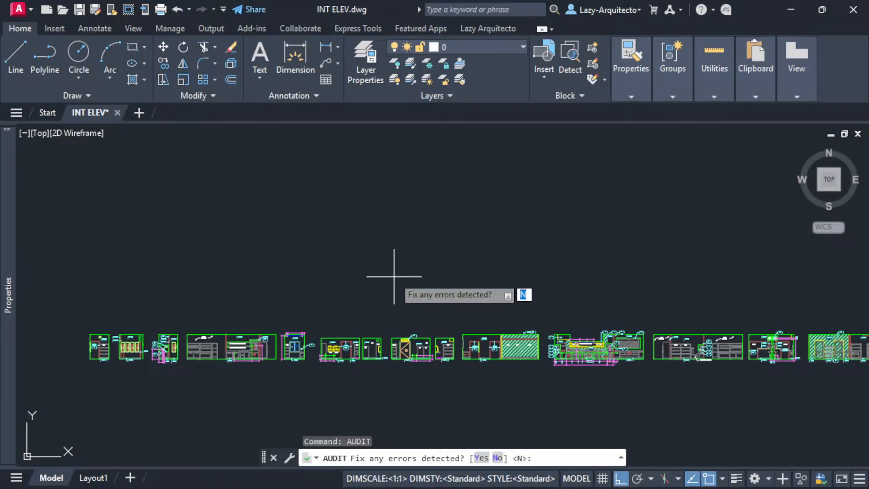
{"action": "type", "text": "y"}
{"action": "key", "text": "Return"}
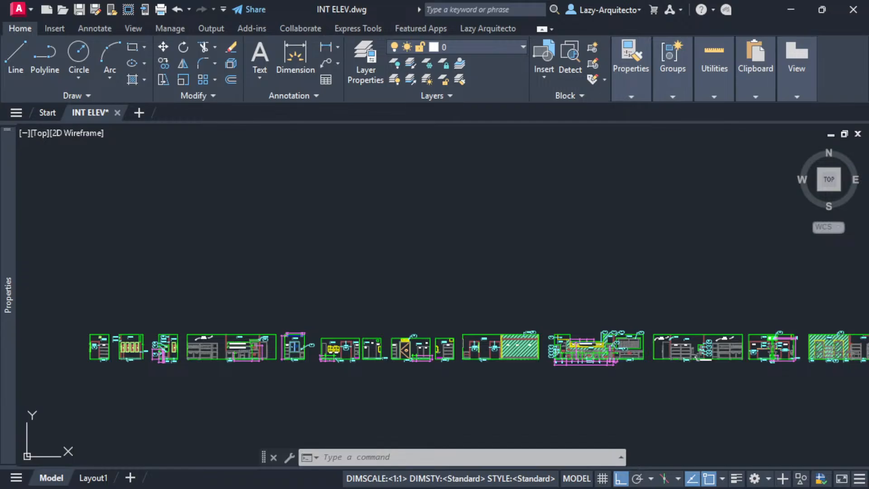
- Resave the audited drawing, confirm it remains 77,879 KB, and start a new drawing
{"action": "key", "text": "ctrl+s"}
{"action": "left_click_drag", "start_coordinate": [0, 11], "coordinate": [360, 122]}
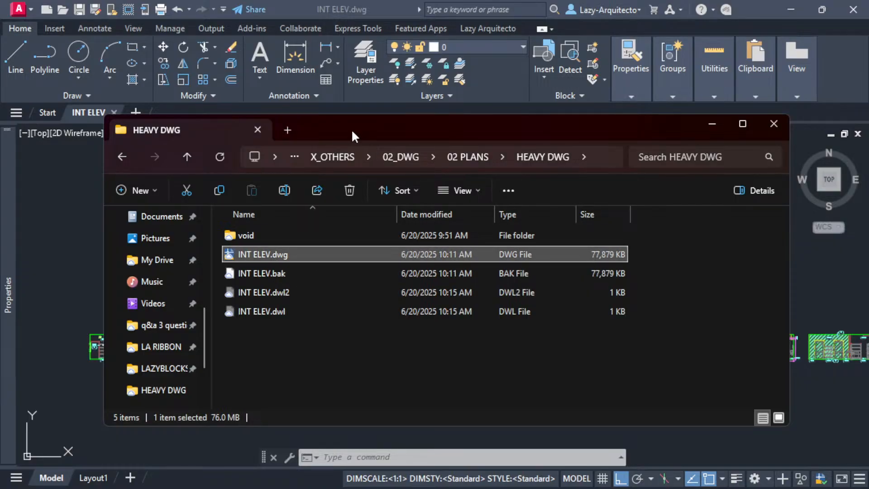
{"action": "key", "text": "alt+Tab"}
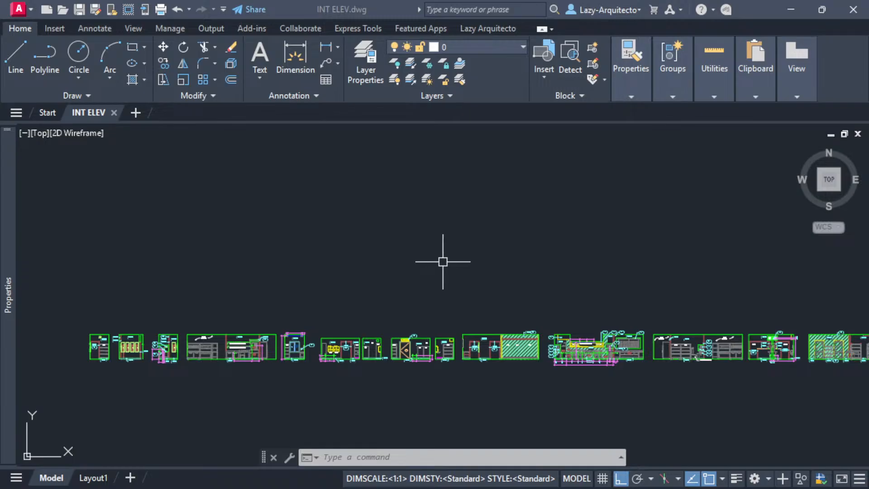
{"action": "middle_click_drag", "start_coordinate": [434, 265], "coordinate": [382, 271]}
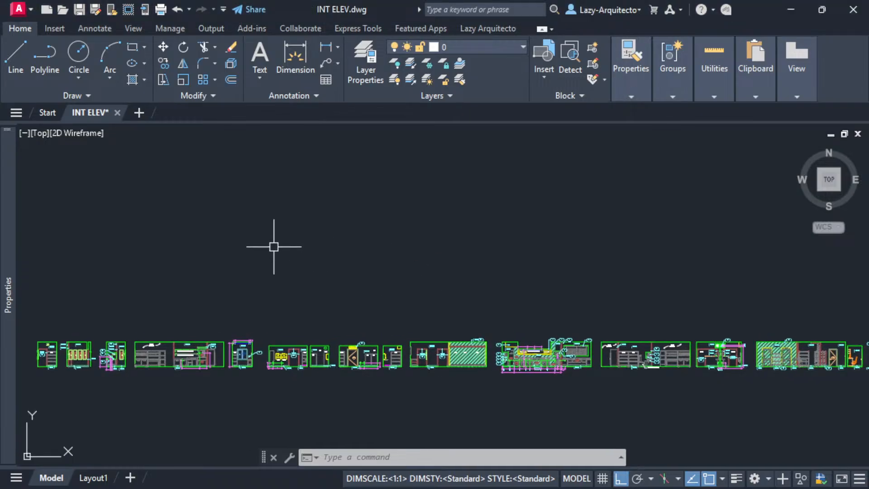
{"action": "key", "text": "ctrl+n"}
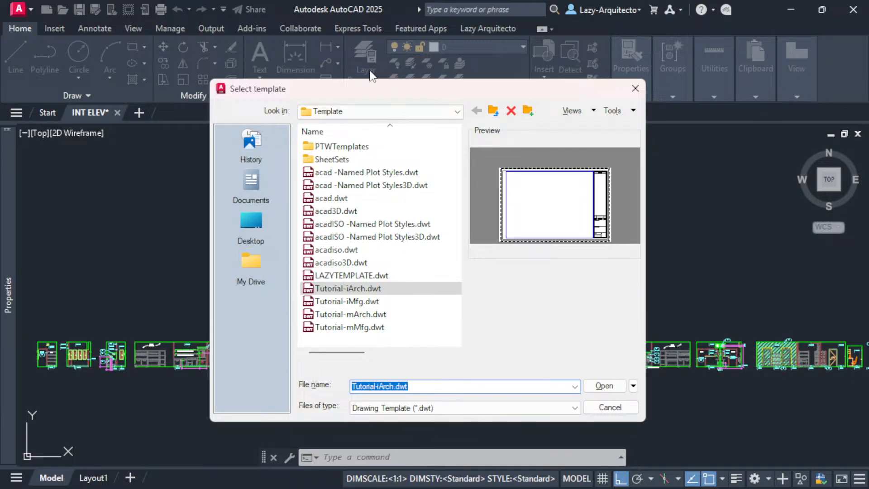
- Create a new drawing from the Tutorial-iArch template and switch it to Model space
{"action": "left_click_drag", "start_coordinate": [385, 90], "coordinate": [339, 63]}
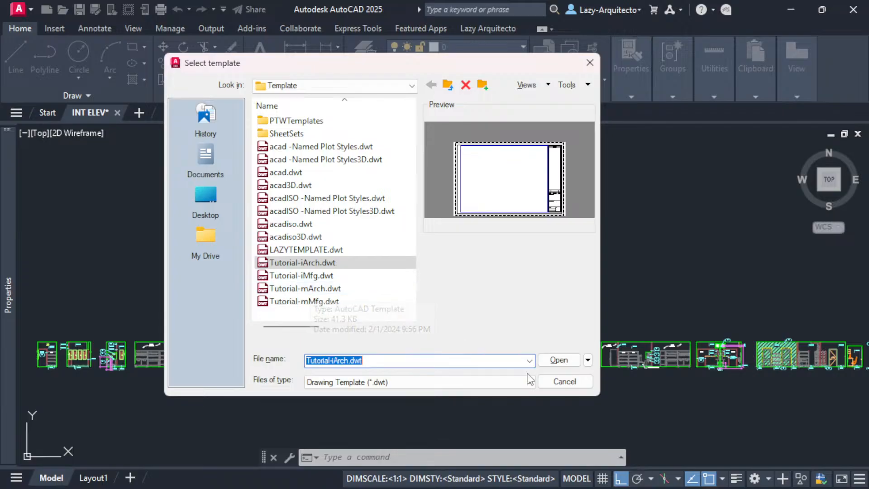
{"action": "left_click", "coordinate": [559, 360]}
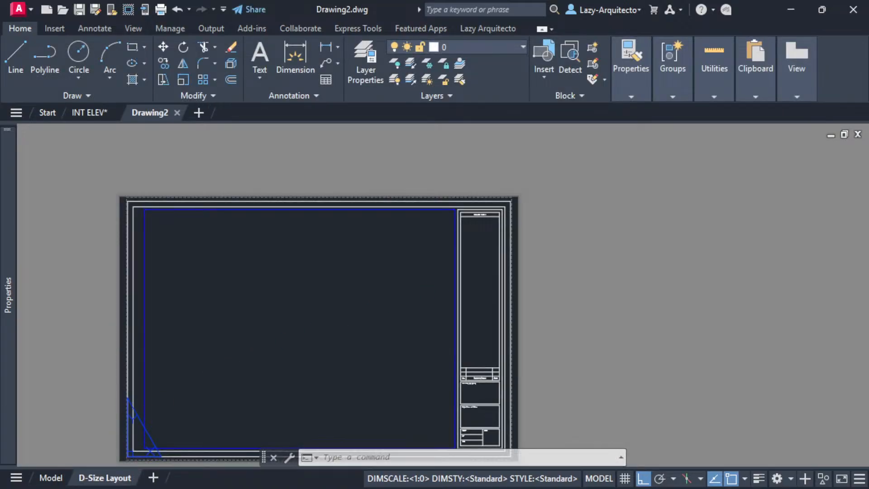
{"action": "left_click", "coordinate": [54, 478]}
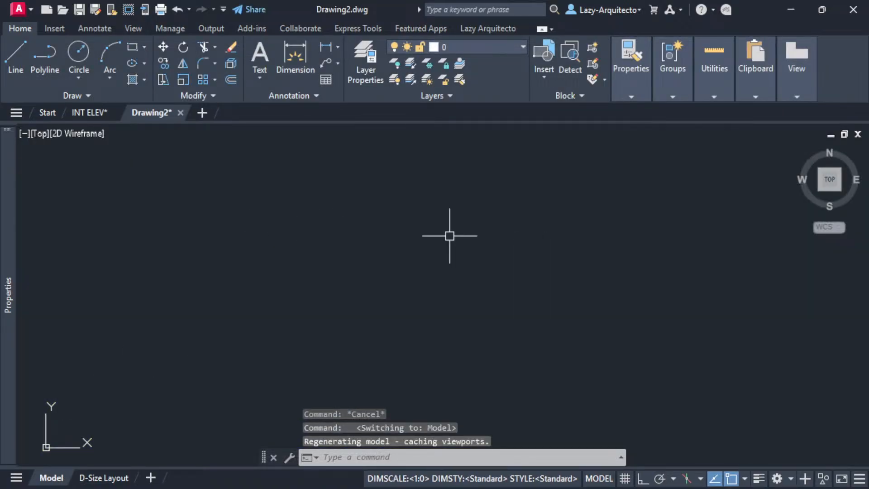
- Save the empty new drawing as clean.dwg in the HEAVY DWG folder
{"action": "key", "text": "ctrl+s"}
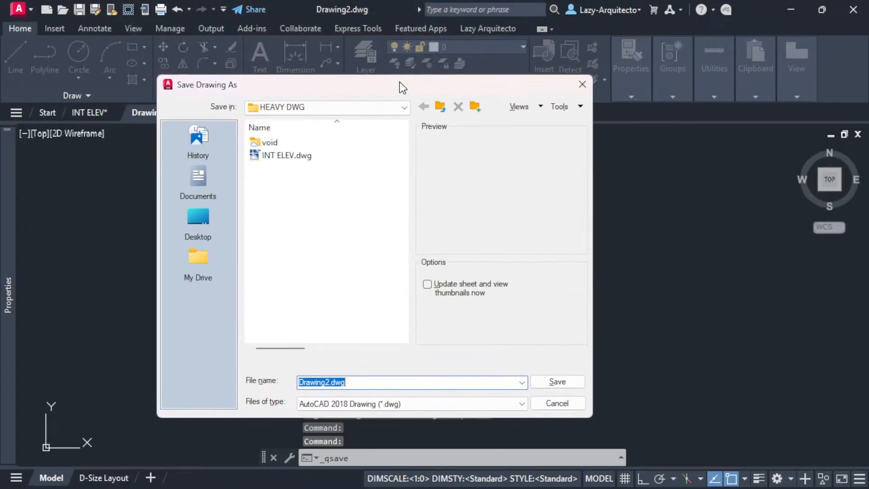
{"action": "left_click_drag", "start_coordinate": [333, 384], "coordinate": [297, 388]}
{"action": "type", "text": "clean"}
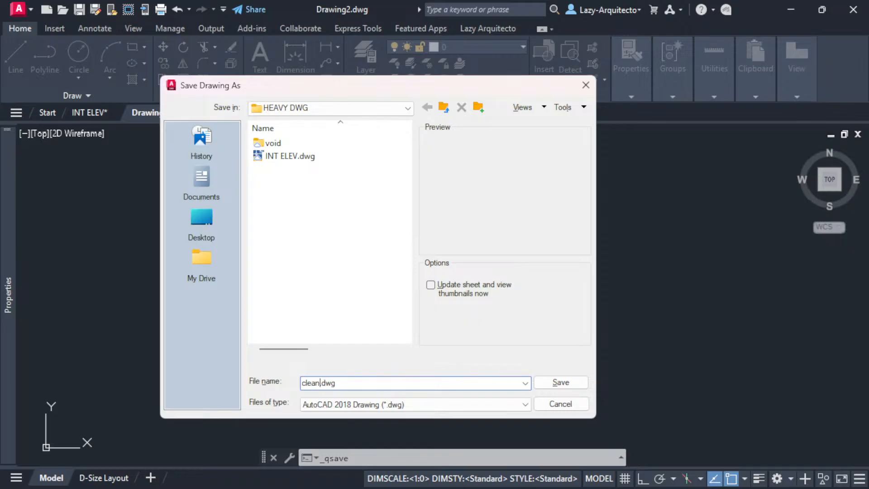
{"action": "left_click", "coordinate": [549, 389]}
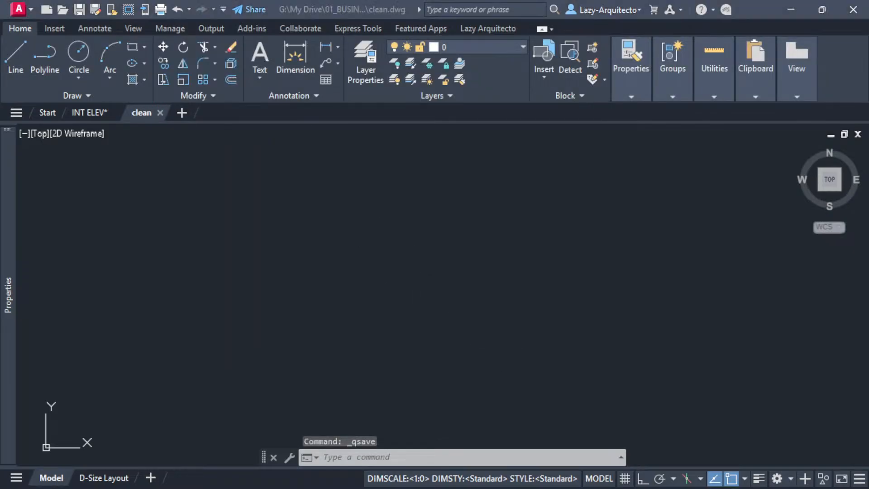
{"action": "left_click_drag", "start_coordinate": [135, 0], "coordinate": [369, 120]}
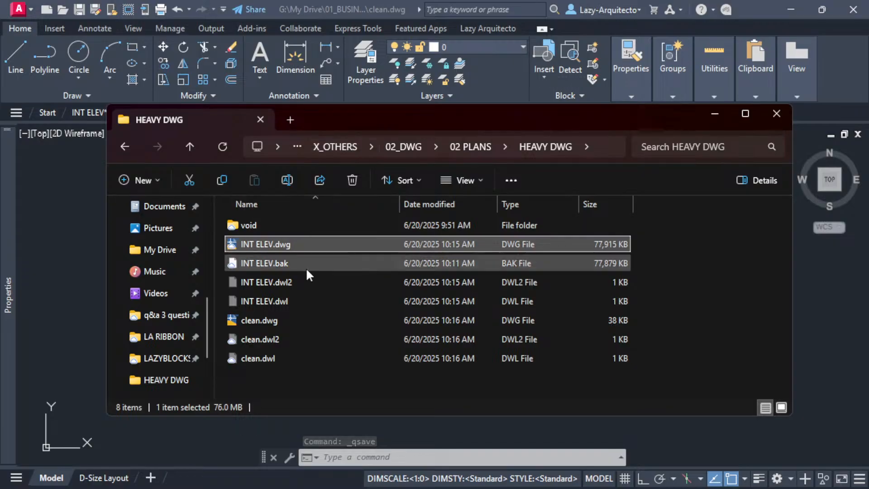
- Compare clean.dwg at 38 KB with INT ELEV.dwg at 77,915 KB, then return to INT ELEV
{"action": "left_click", "coordinate": [264, 320]}
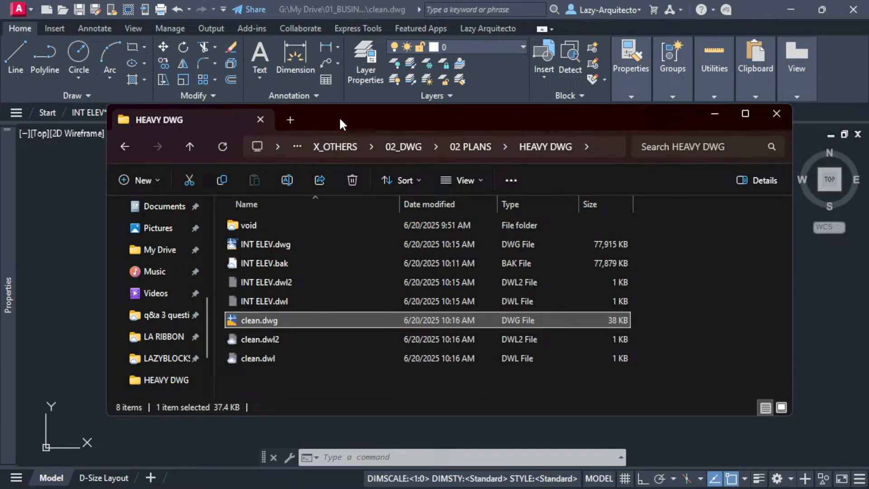
{"action": "left_click_drag", "start_coordinate": [343, 126], "coordinate": [271, 0]}
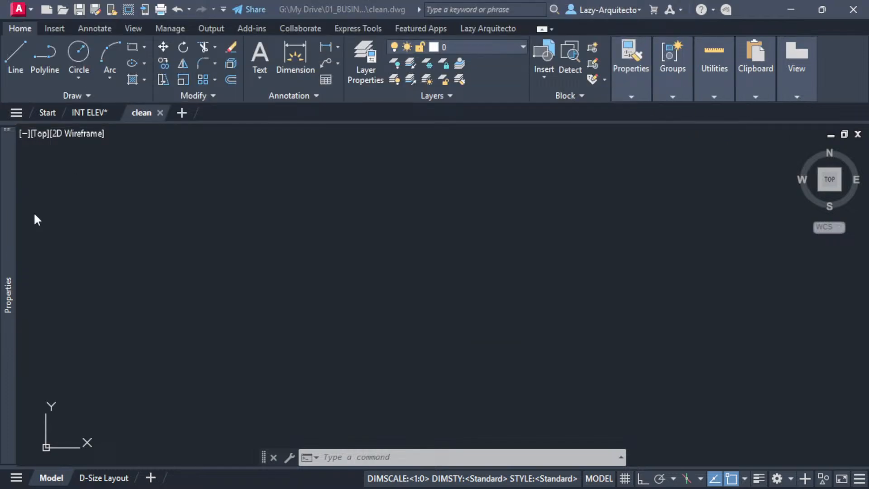
{"action": "left_click", "coordinate": [83, 112]}
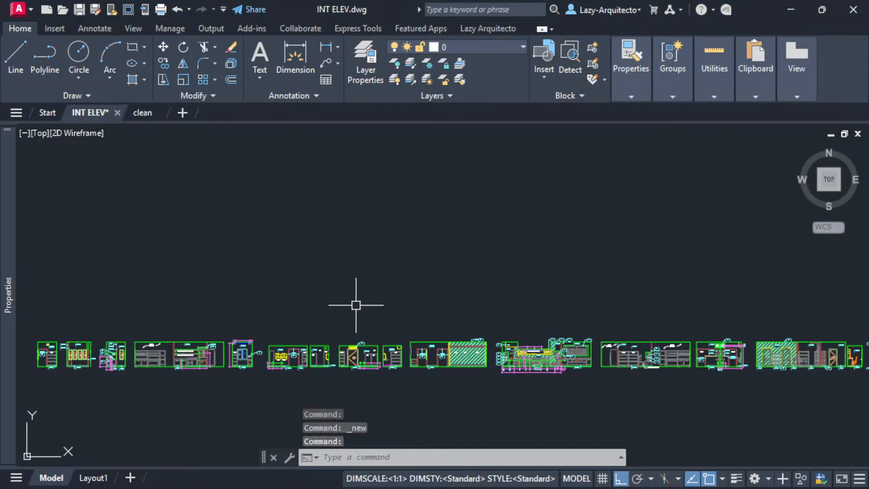
- Select all the INT ELEV elevations, copy them to the clipboard, and bring up the HEAVY DWG folder
{"action": "scroll", "coordinate": [306, 288], "scroll_direction": "down", "scroll_amount": 2}
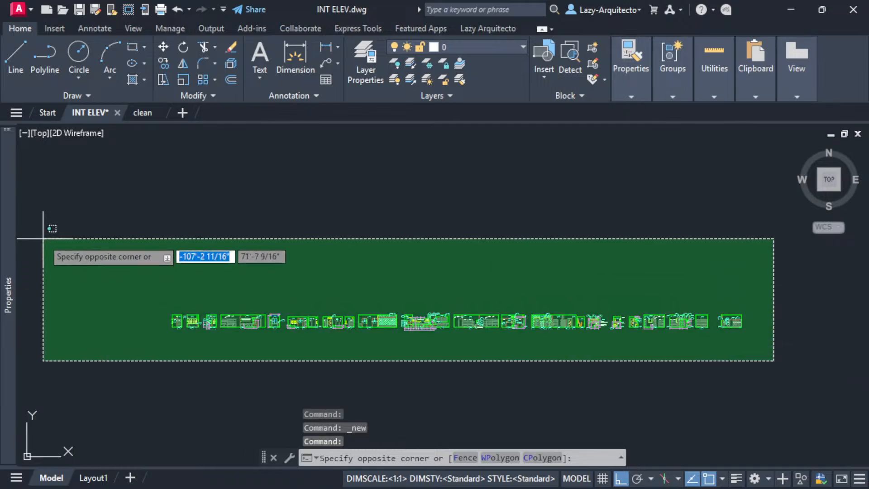
{"action": "left_click", "coordinate": [96, 245]}
{"action": "middle_click_drag", "start_coordinate": [471, 237], "coordinate": [388, 249]}
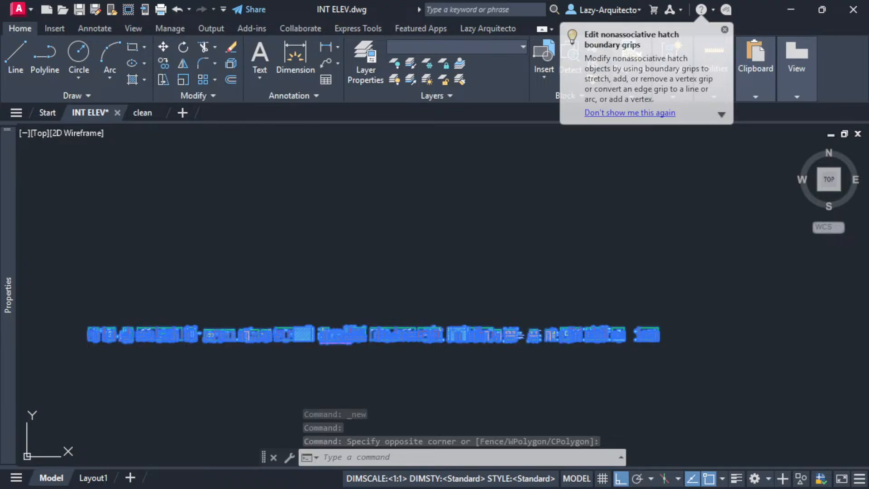
{"action": "key", "text": "ctrl+c"}
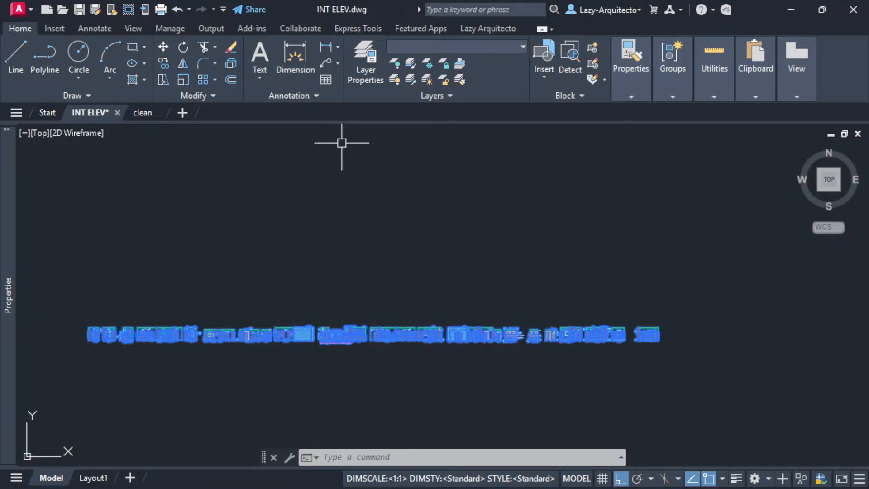
{"action": "left_click_drag", "start_coordinate": [294, 0], "coordinate": [489, 101]}
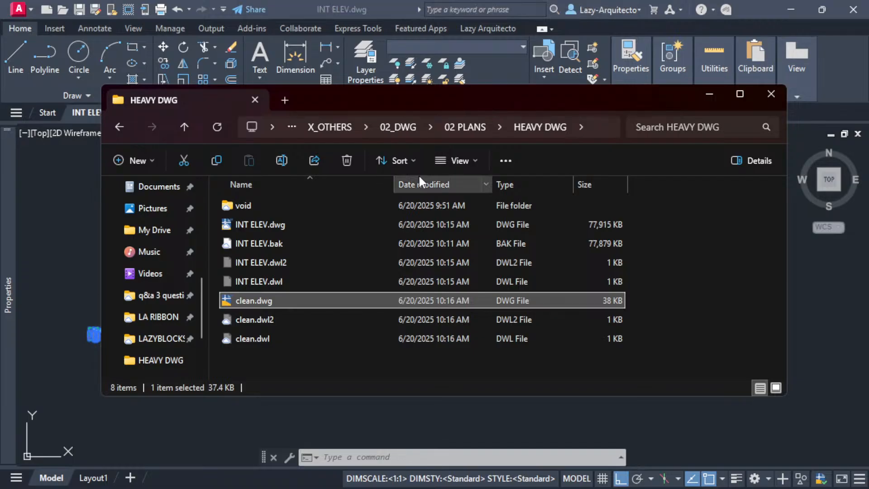
- Duplicate INT ELEV.dwg as INT ELEV - Copy.dwg in the HEAVY DWG folder, then move the window aside
{"action": "left_click", "coordinate": [273, 225]}
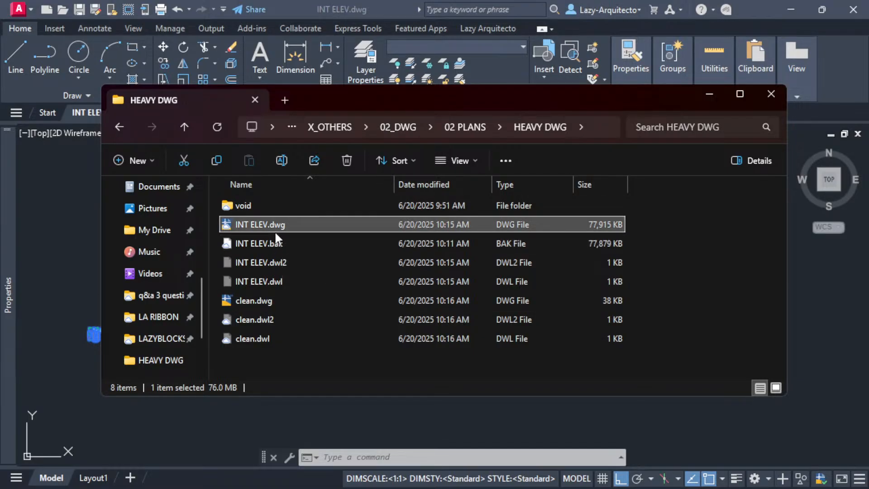
{"action": "right_click", "coordinate": [287, 224]}
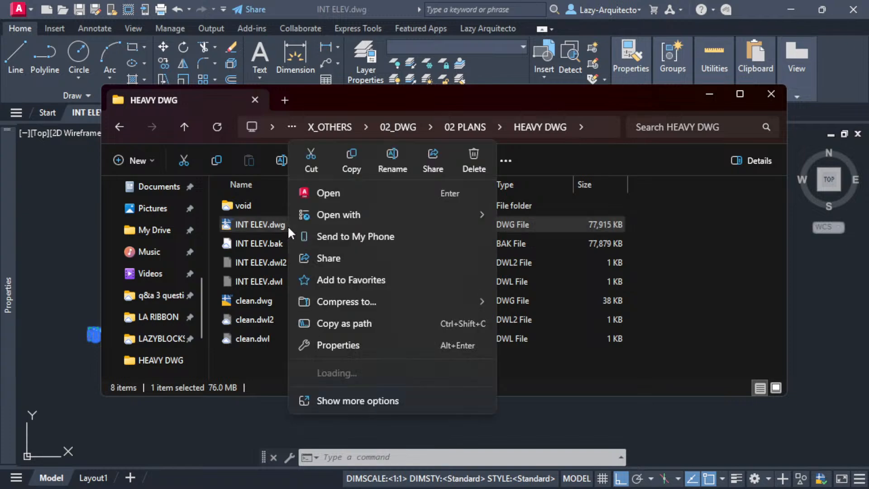
{"action": "left_click", "coordinate": [326, 325]}
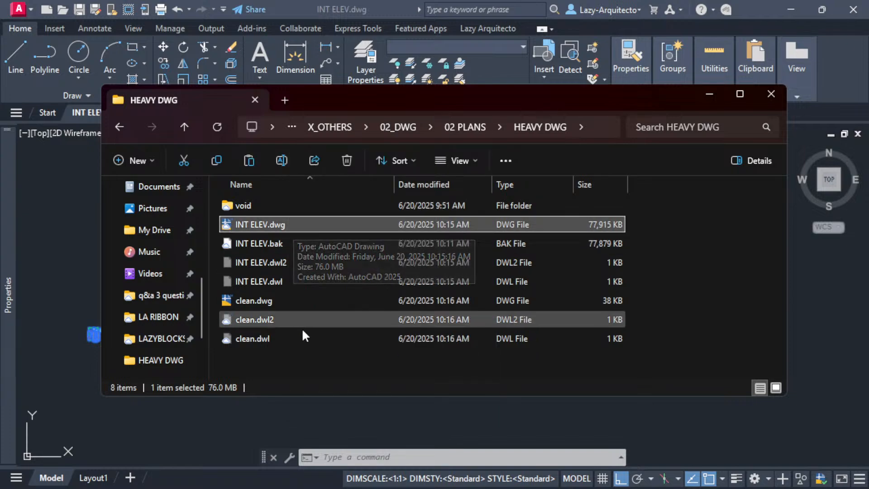
{"action": "left_click", "coordinate": [296, 361]}
{"action": "key", "text": "ctrl+v"}
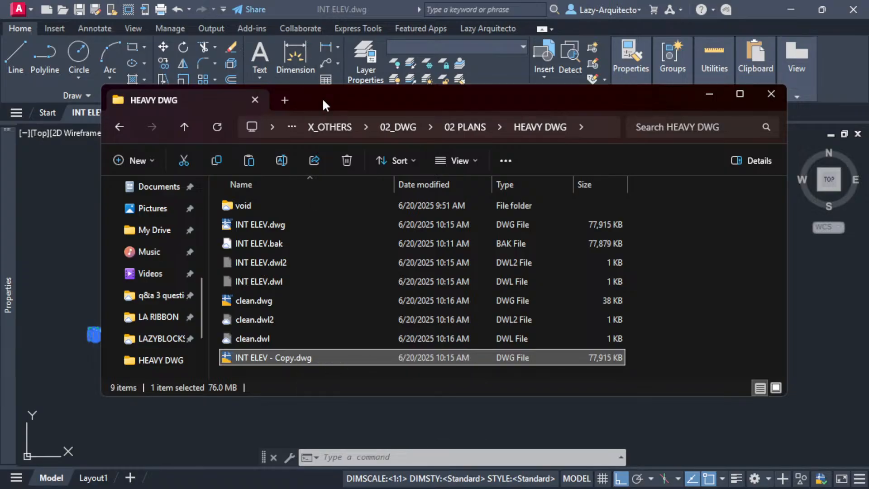
{"action": "mouse_move", "coordinate": [323, 104]}
{"action": "left_mouse_down"}
{"action": "mouse_move", "coordinate": [292, 87]}
{"action": "mouse_move", "coordinate": [290, 0]}
{"action": "left_mouse_up"}
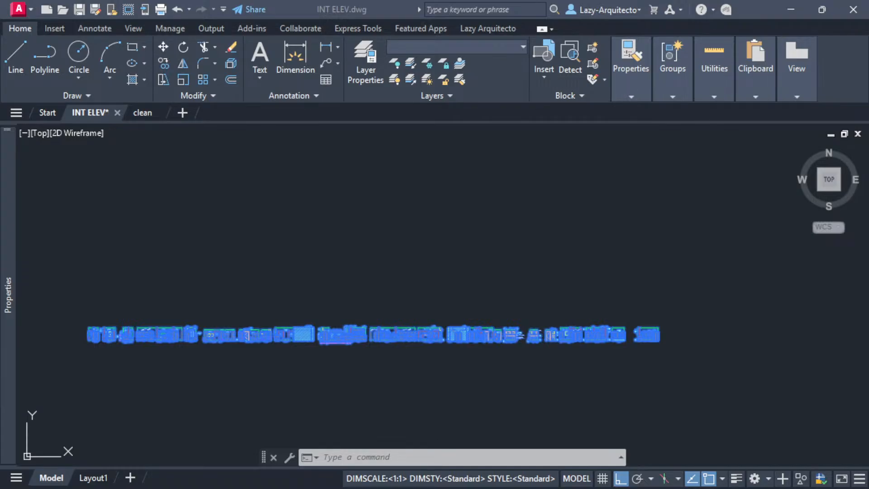
- Copy the 1963 selected elevation objects, switch to clean.dwg, and start pasting them there
{"action": "middle_click_drag", "start_coordinate": [295, 268], "coordinate": [326, 278]}
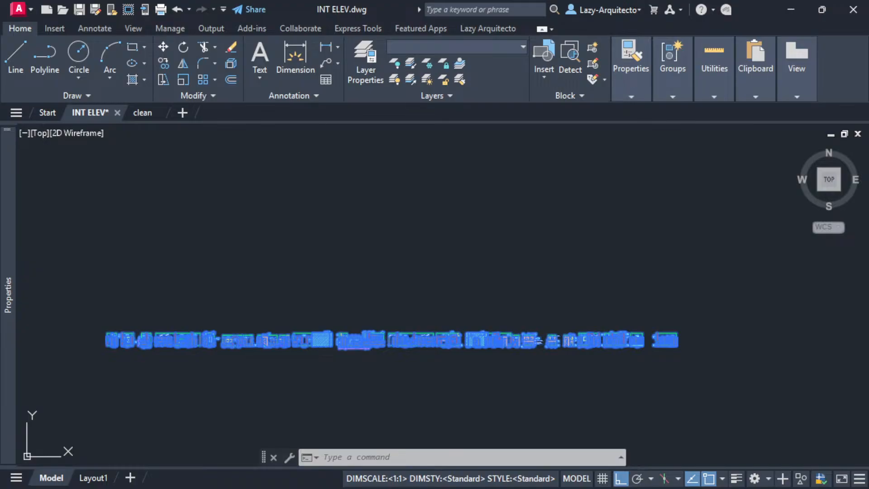
{"action": "key", "text": "ctrl+s"}
{"action": "key", "text": "ctrl+c"}
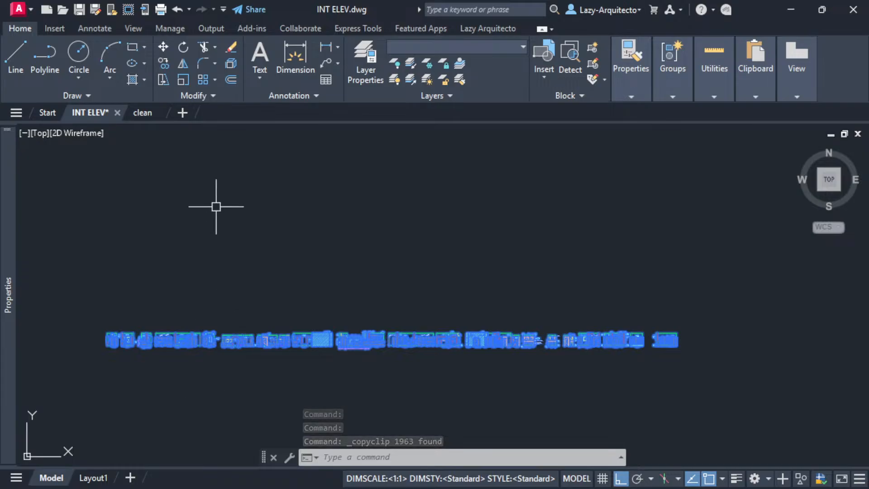
{"action": "left_click", "coordinate": [141, 114]}
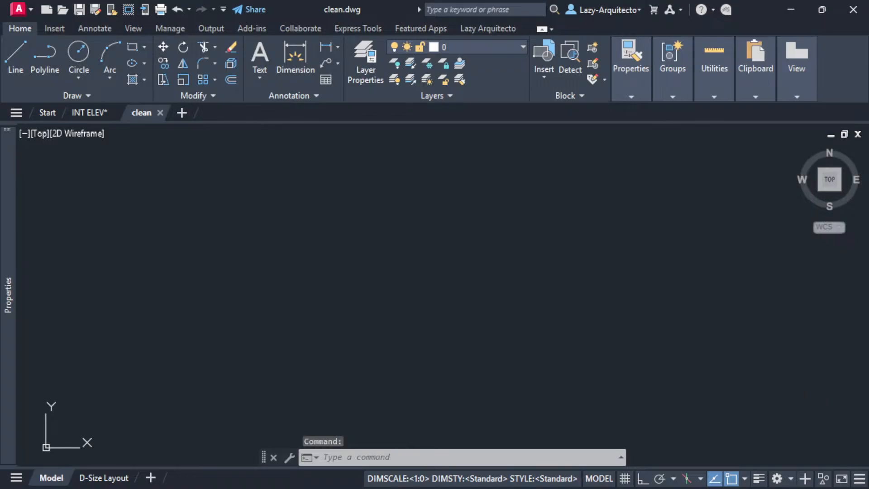
{"action": "key", "text": "ctrl+v"}
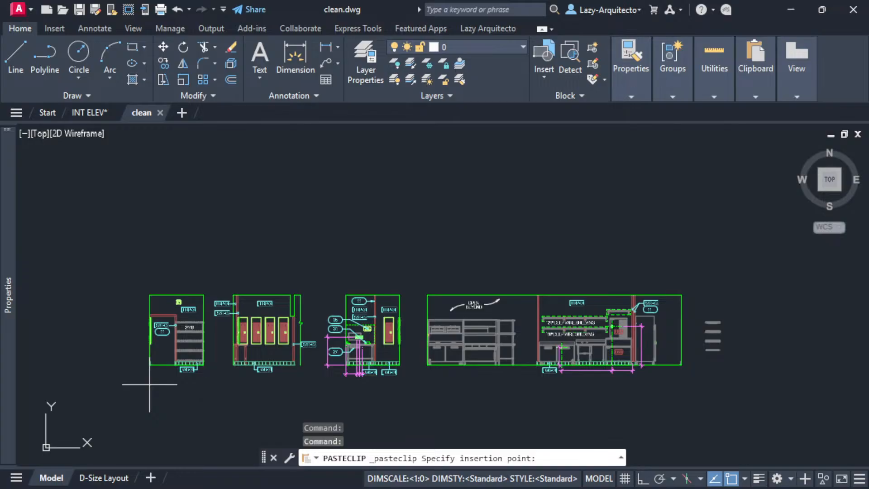
- Place the pasted INT ELEV elevation row in clean.dwg, frame it, and save the drawing
{"action": "left_click", "coordinate": [125, 398]}
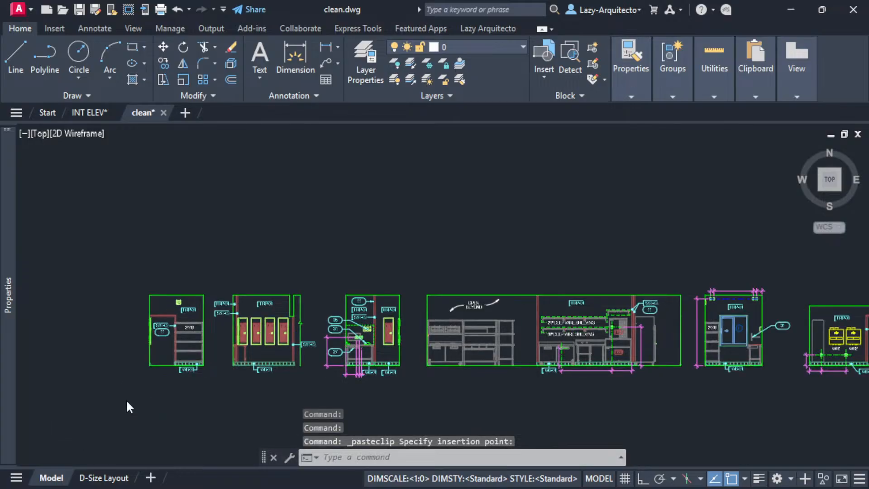
{"action": "scroll", "coordinate": [126, 398], "scroll_direction": "down", "scroll_amount": 3}
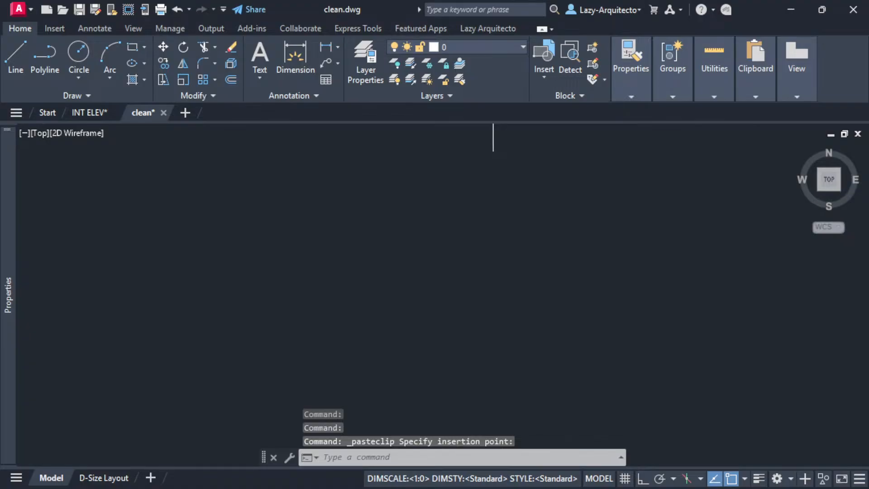
{"action": "scroll", "coordinate": [185, 282], "scroll_direction": "down", "scroll_amount": 3}
{"action": "scroll", "coordinate": [153, 406], "scroll_direction": "down", "scroll_amount": 3}
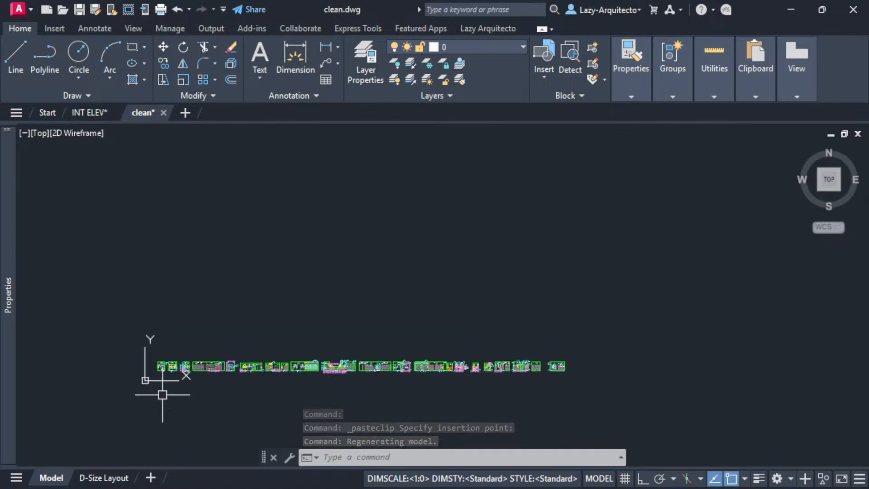
{"action": "scroll", "coordinate": [245, 324], "scroll_direction": "up", "scroll_amount": 3}
{"action": "middle_click_drag", "start_coordinate": [245, 324], "coordinate": [244, 286]}
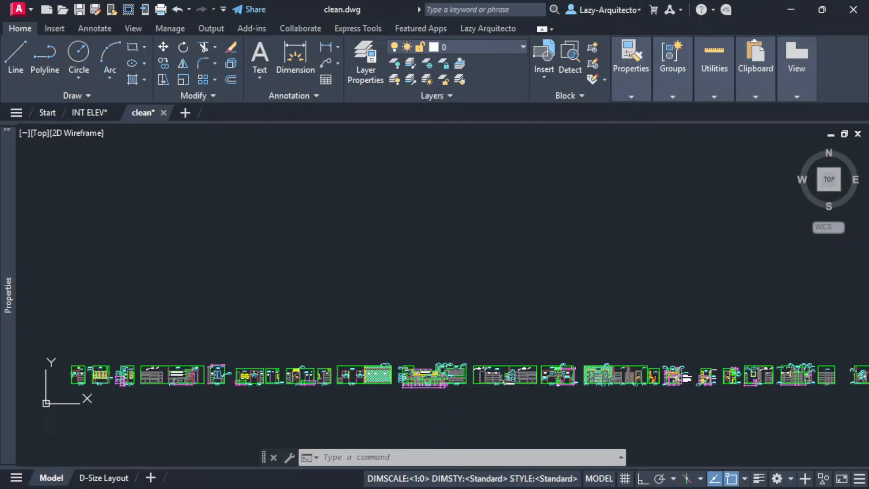
{"action": "key", "text": "ctrl+s"}
{"action": "left_click_drag", "start_coordinate": [156, 0], "coordinate": [302, 92]}
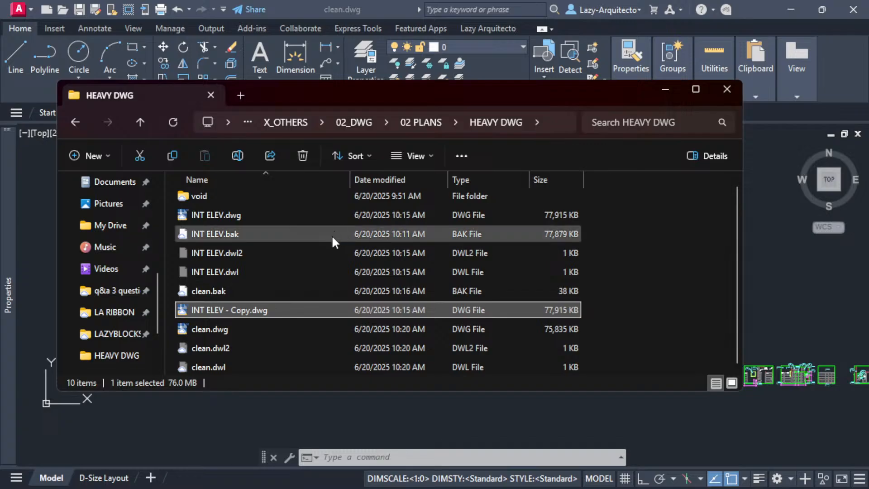
- Compare clean.dwg at 75,835 KB with INT ELEV.dwg at 77,915 KB, then move the folder window aside
{"action": "left_click", "coordinate": [236, 329]}
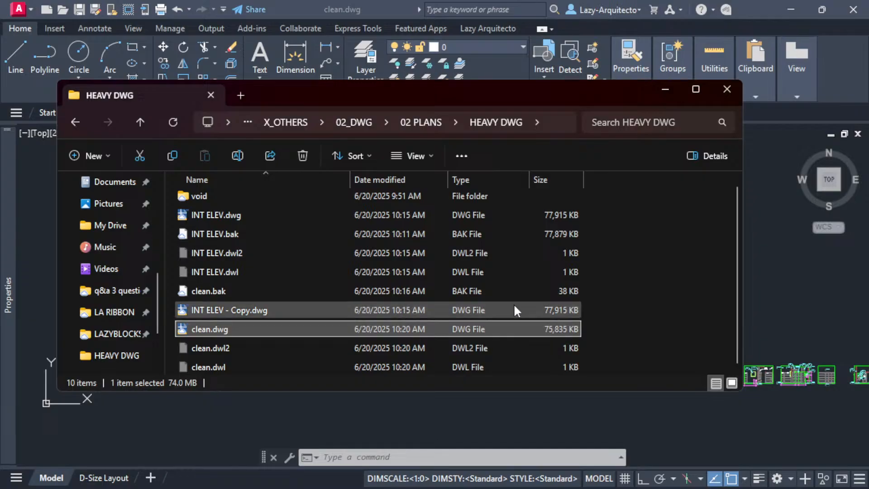
{"action": "left_click", "coordinate": [269, 215]}
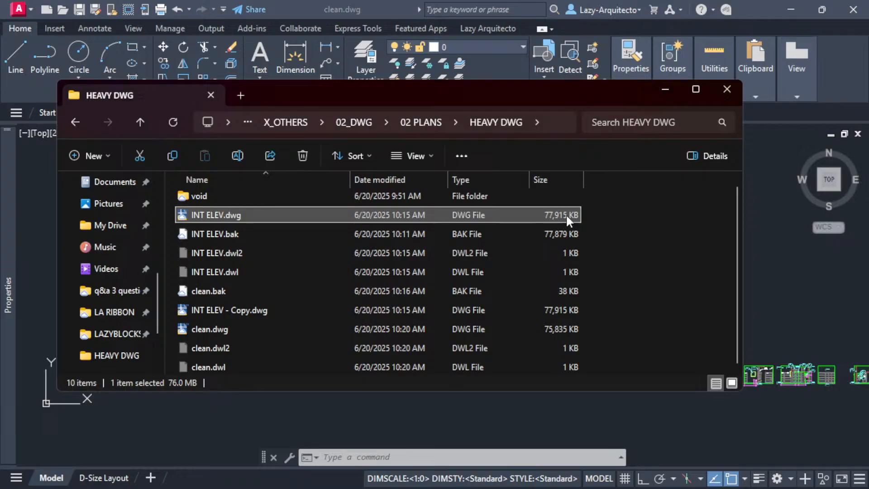
{"action": "left_click", "coordinate": [249, 329]}
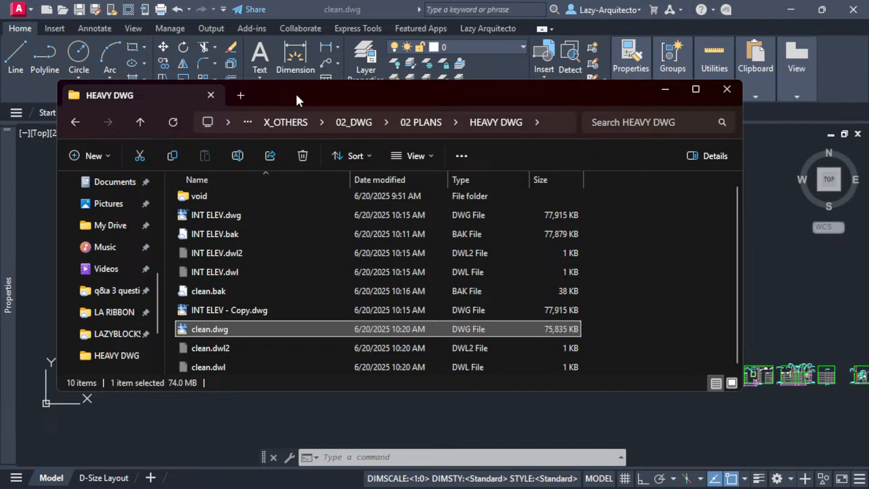
{"action": "left_click_drag", "start_coordinate": [296, 95], "coordinate": [868, 95]}
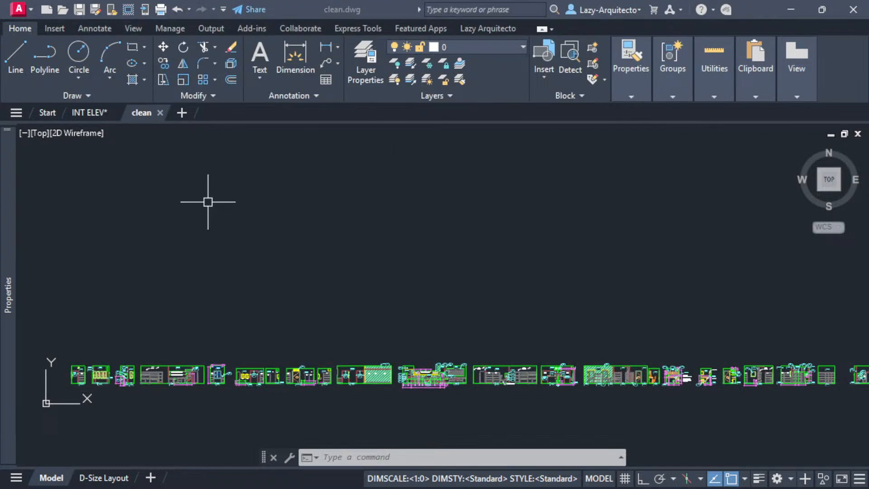
- Close the clean drawing and hide the Properties palette to widen the drawing area
{"action": "left_click", "coordinate": [159, 113]}
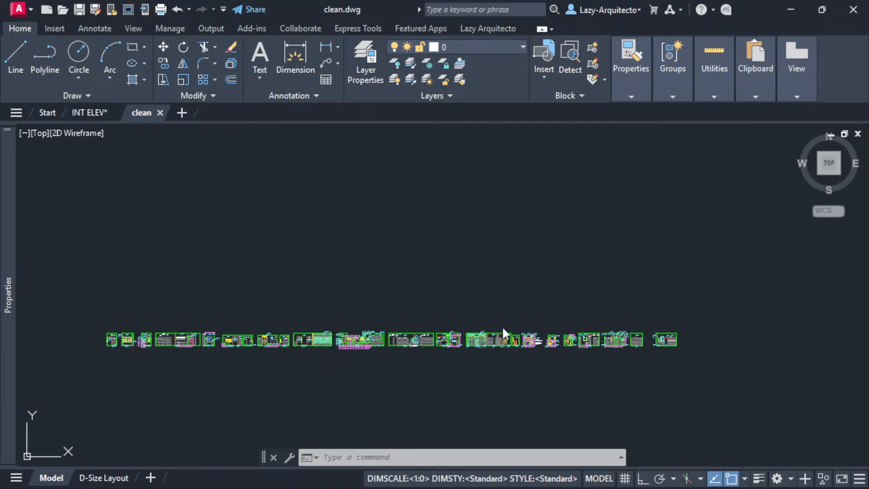
{"action": "left_click", "coordinate": [160, 113]}
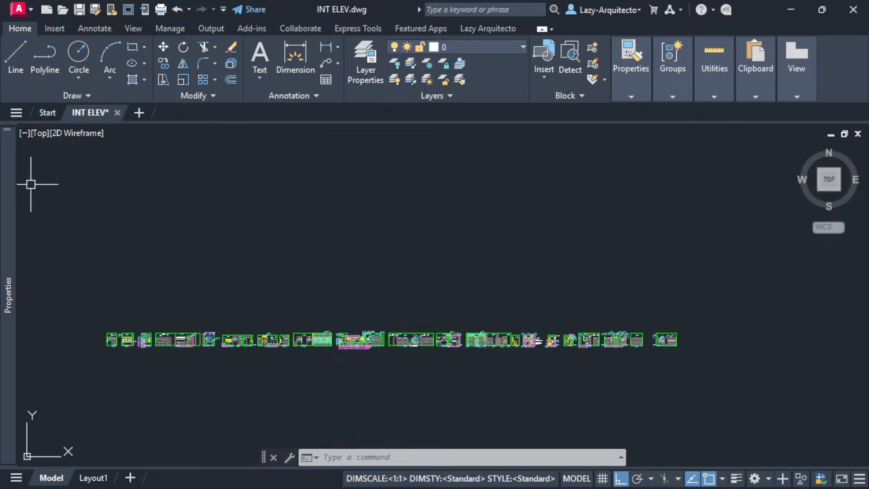
{"action": "mouse_move", "coordinate": [10, 173]}
{"action": "left_click", "coordinate": [25, 131]}
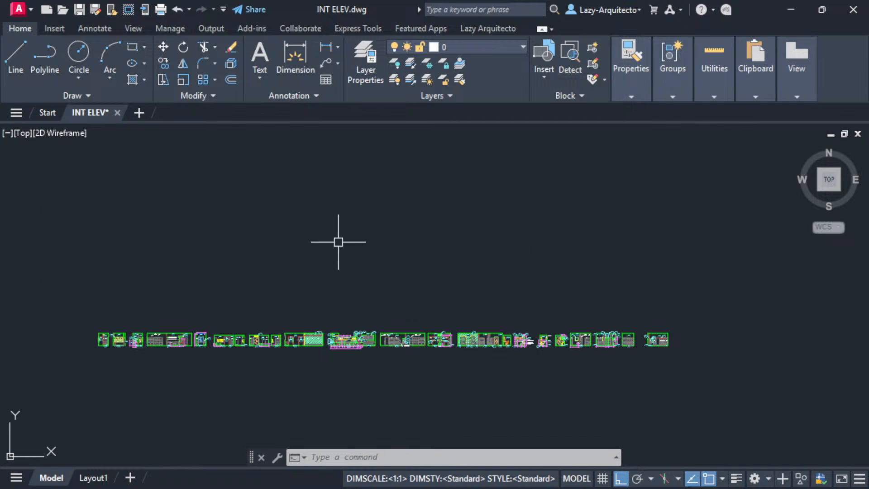
- Nudge the INT ELEV elevation row in view and enter the WBLOCK command
{"action": "middle_click_drag", "start_coordinate": [355, 242], "coordinate": [375, 237]}
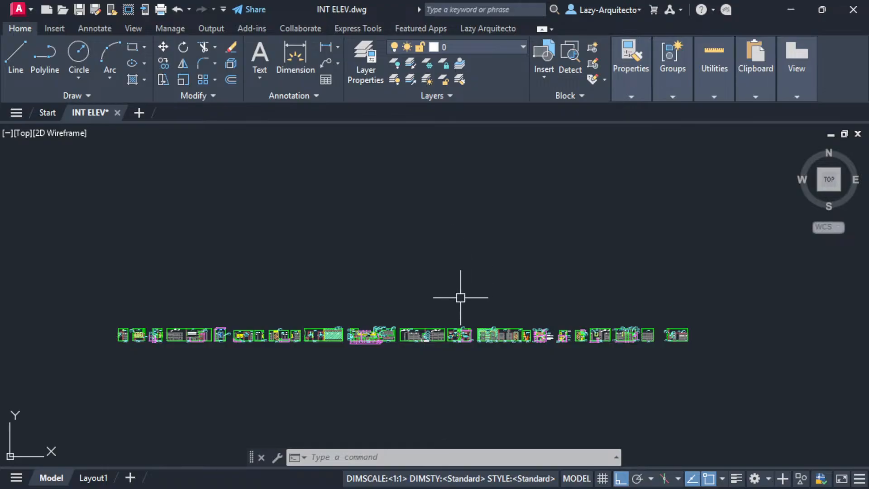
{"action": "middle_click_drag", "start_coordinate": [460, 295], "coordinate": [419, 295]}
{"action": "type", "text": "WBLO"}
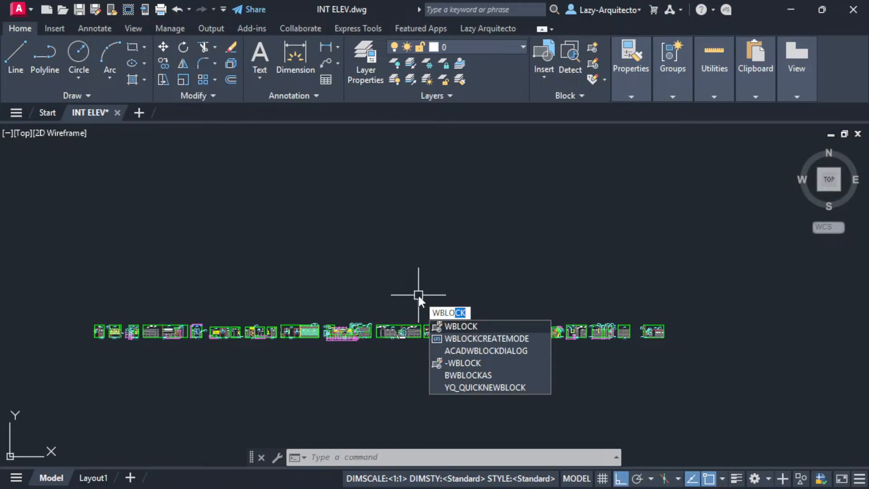
{"action": "type", "text": "CK"}
- Window-select all 1963 elevation objects for Write Block and browse for the output file location
{"action": "key", "text": "Return"}
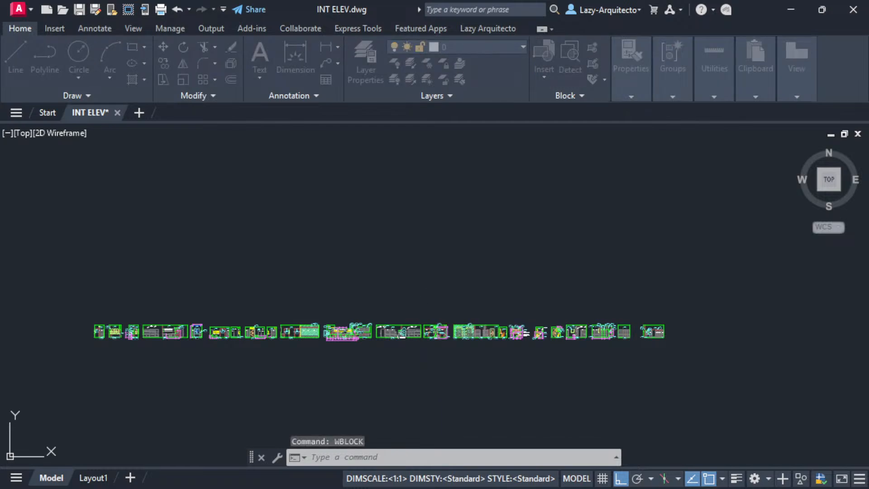
{"action": "left_click_drag", "start_coordinate": [439, 159], "coordinate": [426, 126]}
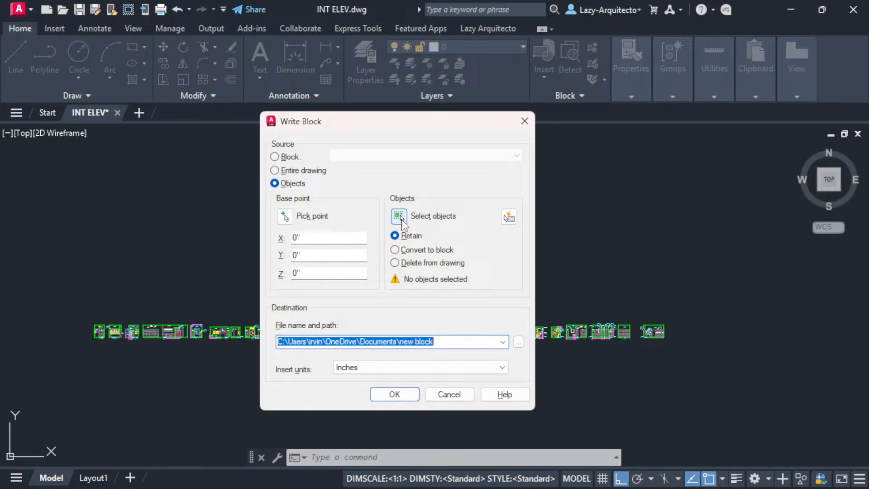
{"action": "left_click", "coordinate": [400, 216]}
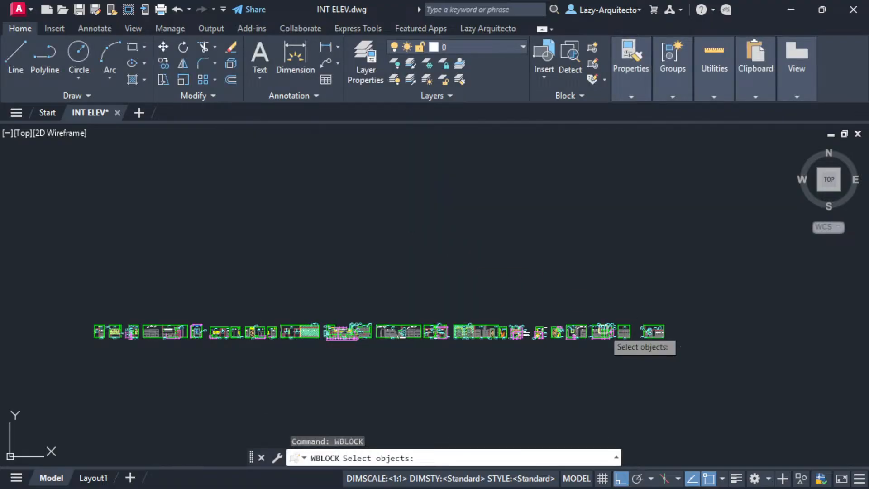
{"action": "left_click", "coordinate": [670, 354]}
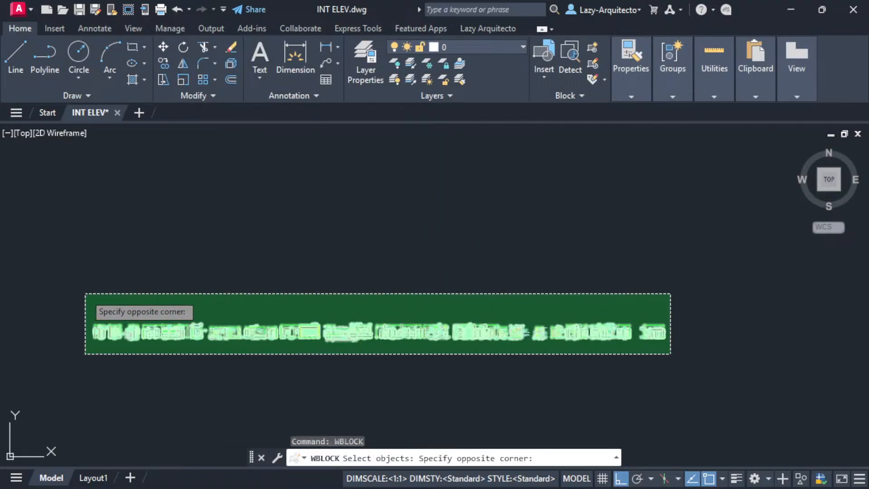
{"action": "left_click", "coordinate": [85, 294]}
{"action": "key", "text": "Return"}
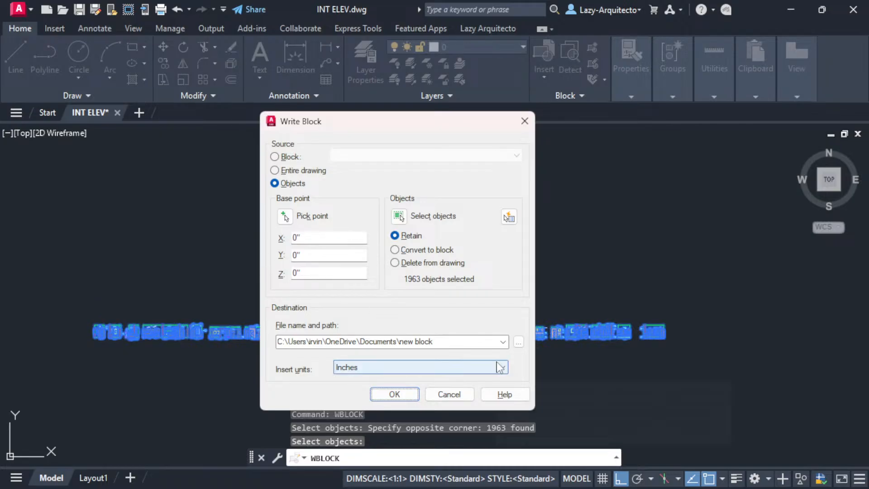
{"action": "left_click", "coordinate": [519, 343]}
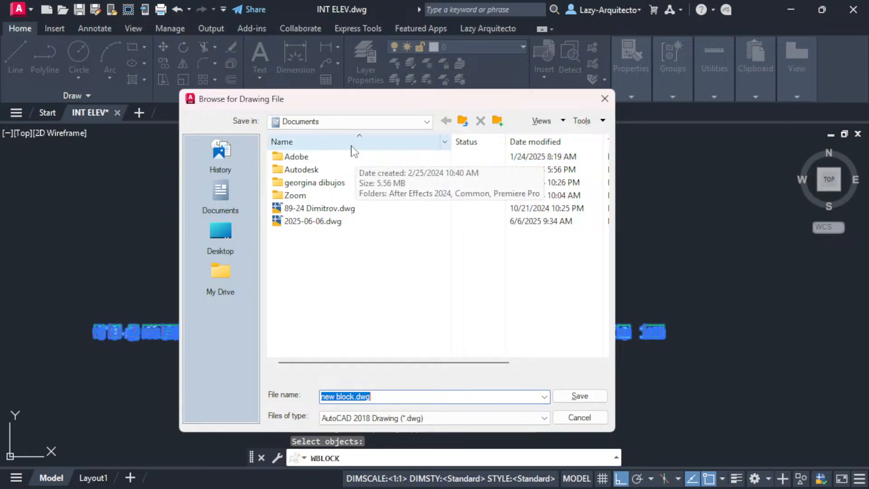
- Navigate the save location to Google Drive > My Drive > … > 02 PLANS > HEAVY DWG
{"action": "left_click", "coordinate": [430, 127]}
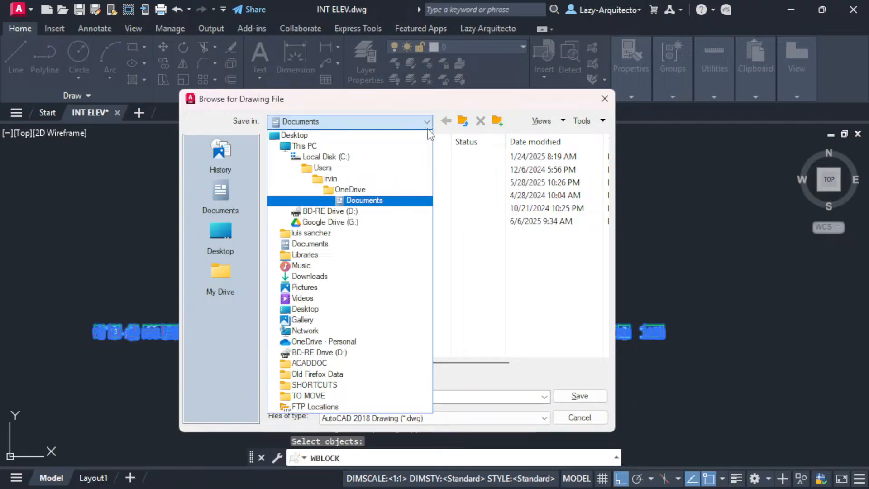
{"action": "left_click", "coordinate": [308, 275]}
{"action": "double_click", "coordinate": [301, 185]}
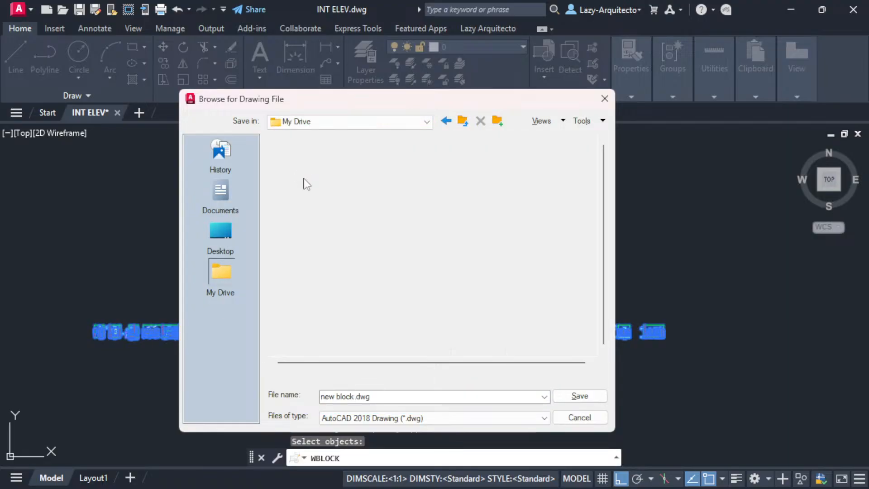
{"action": "left_click", "coordinate": [306, 156]}
{"action": "double_click", "coordinate": [306, 157]}
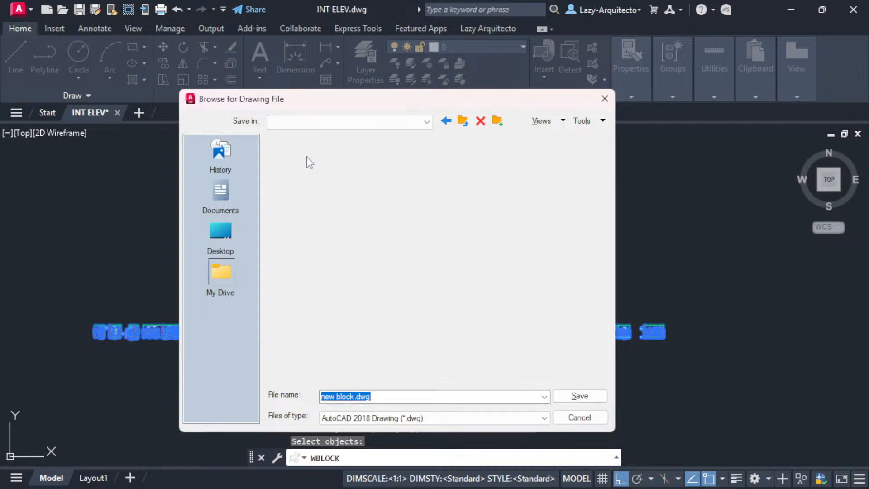
{"action": "left_click", "coordinate": [306, 157]}
{"action": "double_click", "coordinate": [306, 157]}
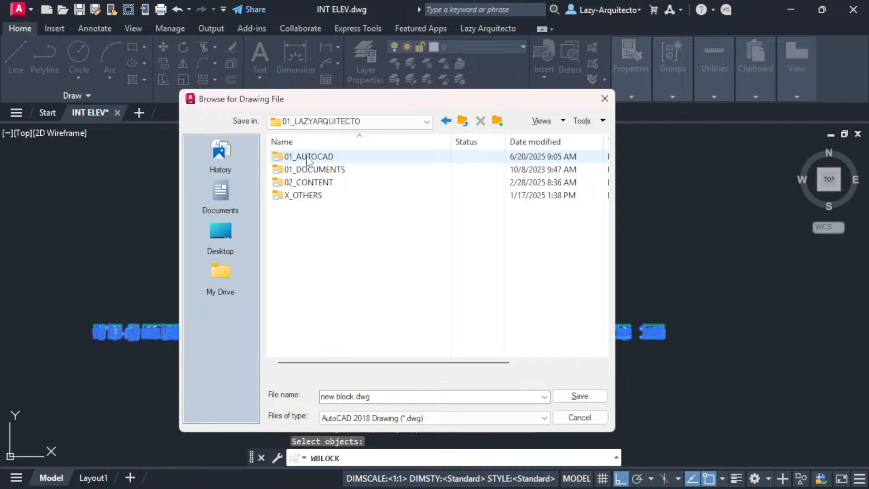
{"action": "left_click", "coordinate": [307, 196]}
{"action": "double_click", "coordinate": [307, 196]}
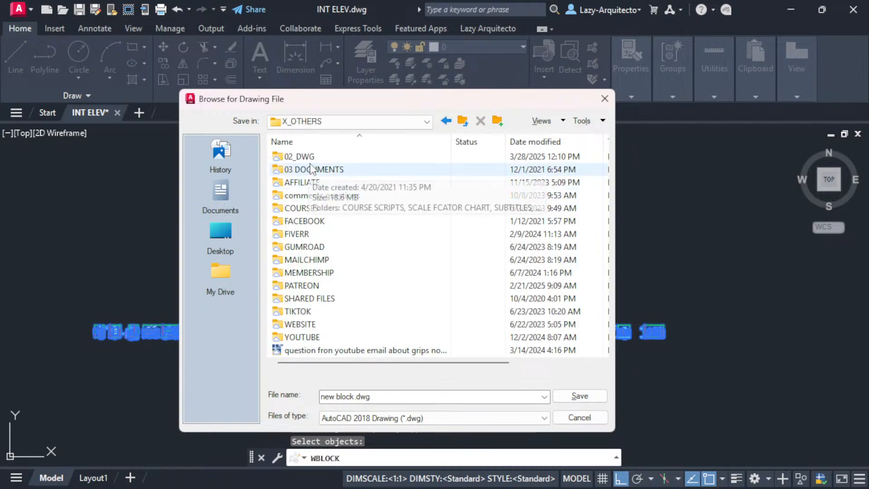
{"action": "double_click", "coordinate": [320, 158]}
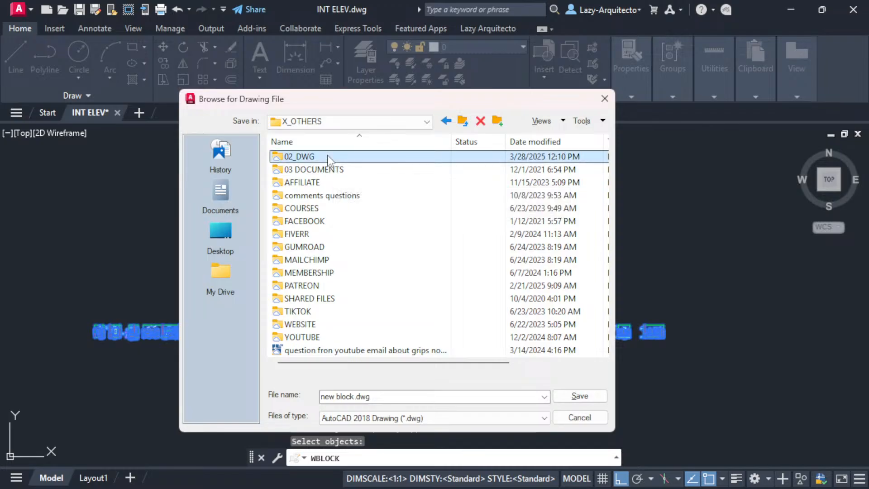
{"action": "left_click", "coordinate": [318, 171]}
{"action": "double_click", "coordinate": [317, 171]}
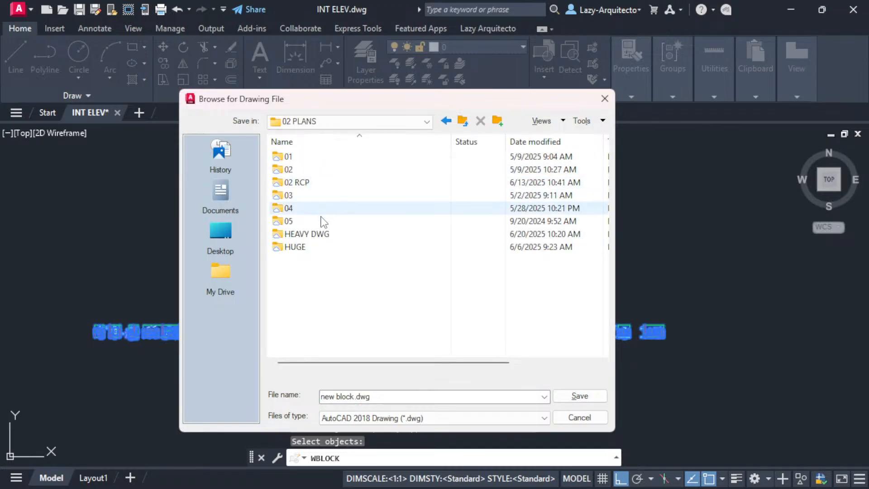
{"action": "left_click", "coordinate": [302, 236]}
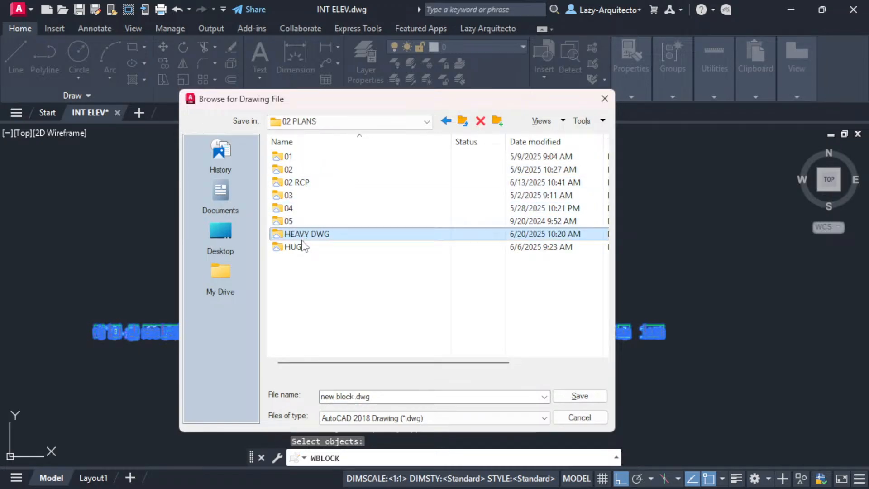
{"action": "double_click", "coordinate": [306, 235]}
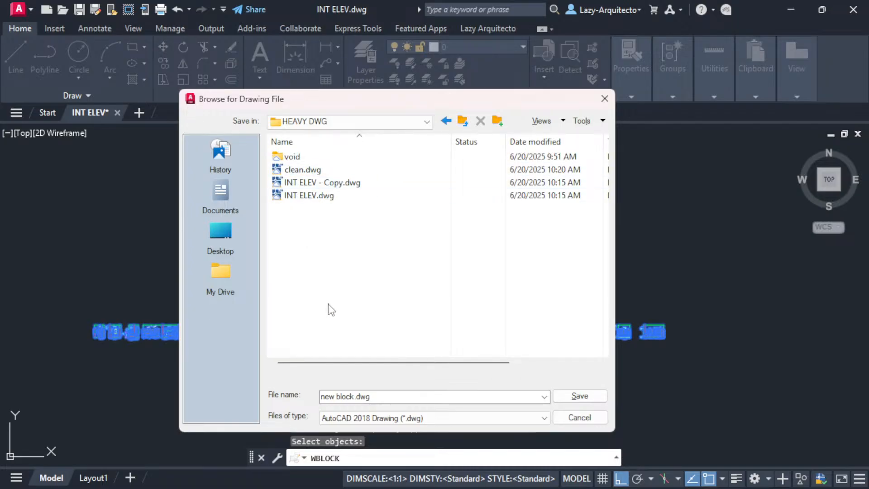
- Rename the output file to wblock and confirm the Write Block export
{"action": "left_click", "coordinate": [357, 392]}
{"action": "left_click_drag", "start_coordinate": [356, 394], "coordinate": [317, 396]}
{"action": "type", "text": "wblock"}
{"action": "left_click", "coordinate": [562, 398]}
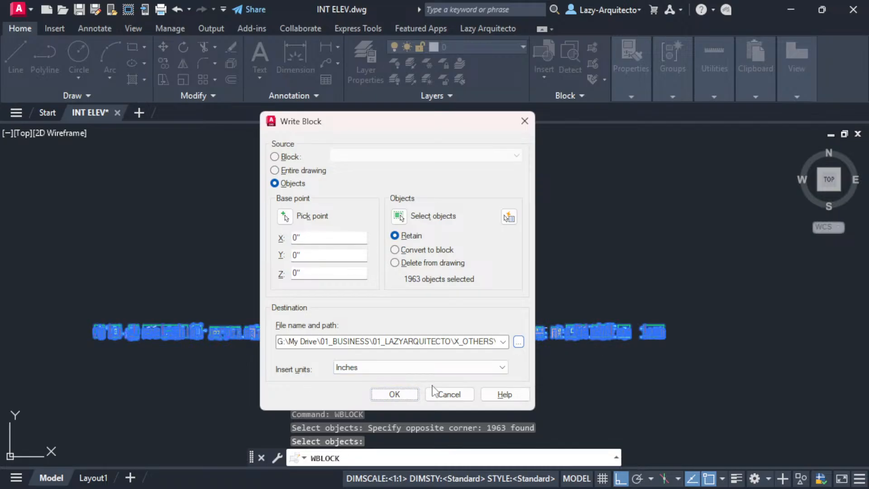
{"action": "left_click", "coordinate": [407, 395]}
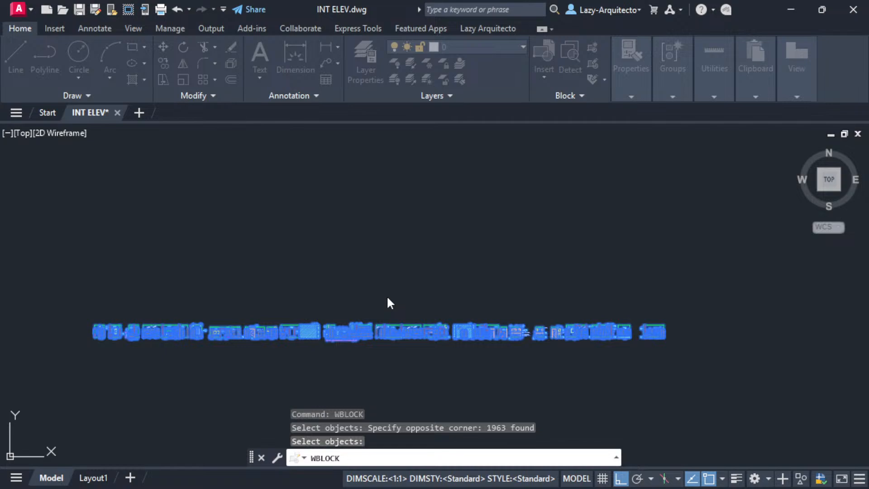
- Finish writing the 1963 objects to wblock.dwg and clear the selection
{"action": "key", "text": "Return"}
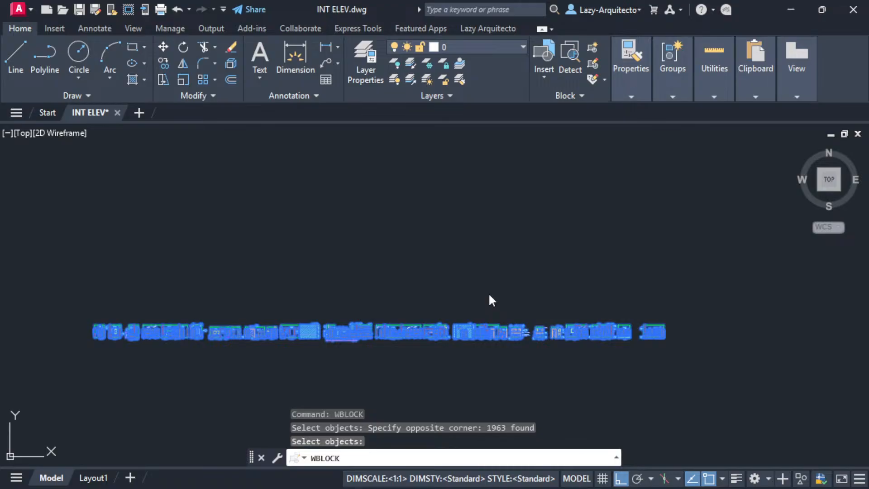
{"action": "key", "text": "Escape"}
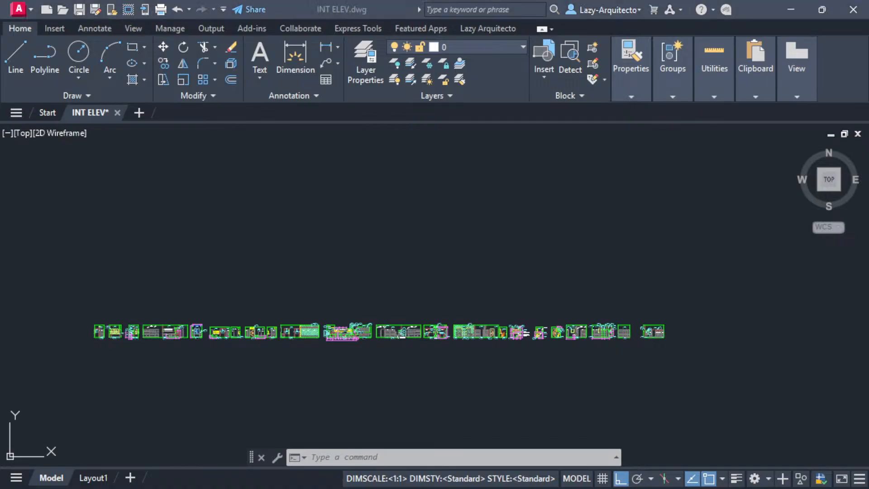
{"action": "left_click_drag", "start_coordinate": [68, 1], "coordinate": [355, 111]}
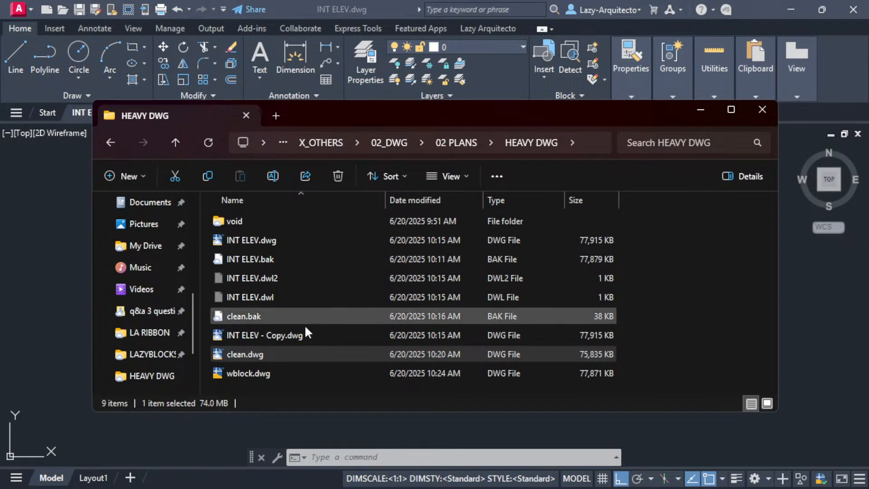
{"action": "left_click", "coordinate": [255, 375]}
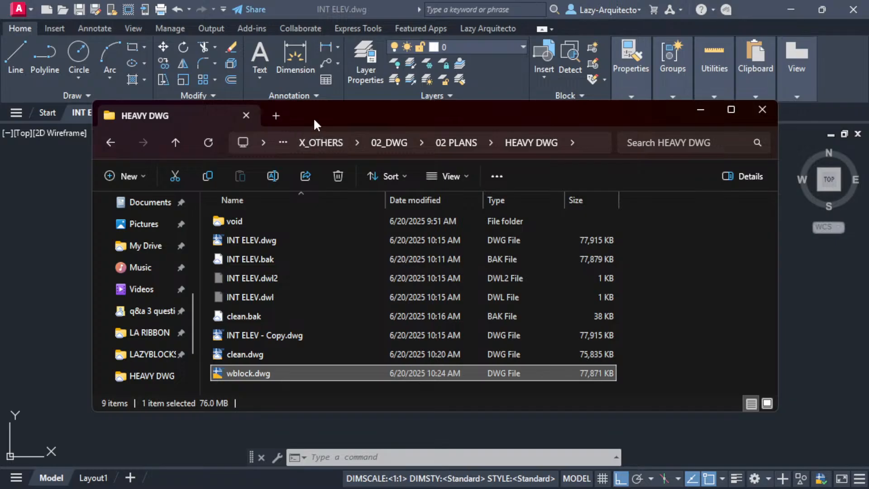
{"action": "left_click_drag", "start_coordinate": [314, 120], "coordinate": [254, 0]}
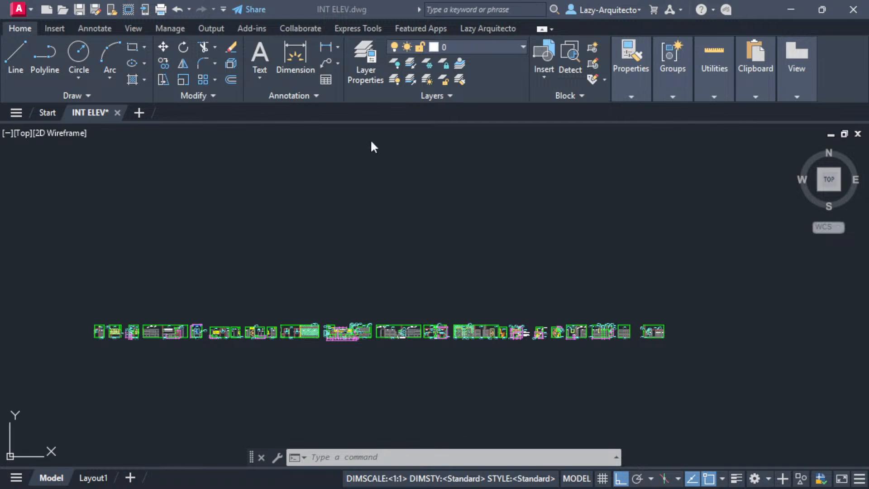
{"action": "left_click", "coordinate": [500, 256]}
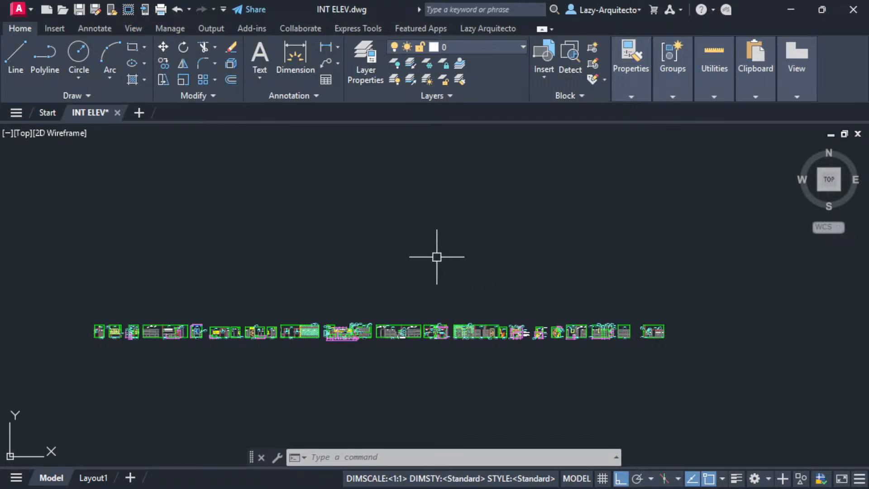
- Run -EXPORTTOAUTOCAD on INT ELEV and open its help page
{"action": "middle_click_drag", "start_coordinate": [422, 261], "coordinate": [410, 270]}
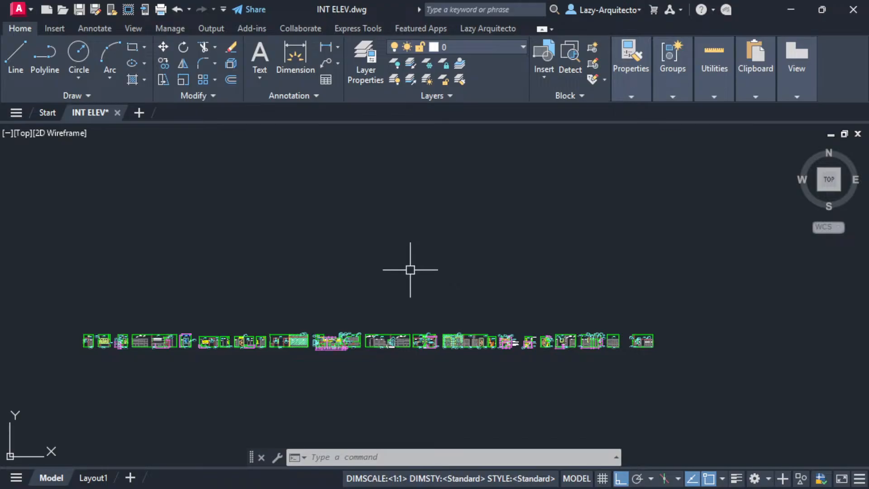
{"action": "type", "text": "-expor"}
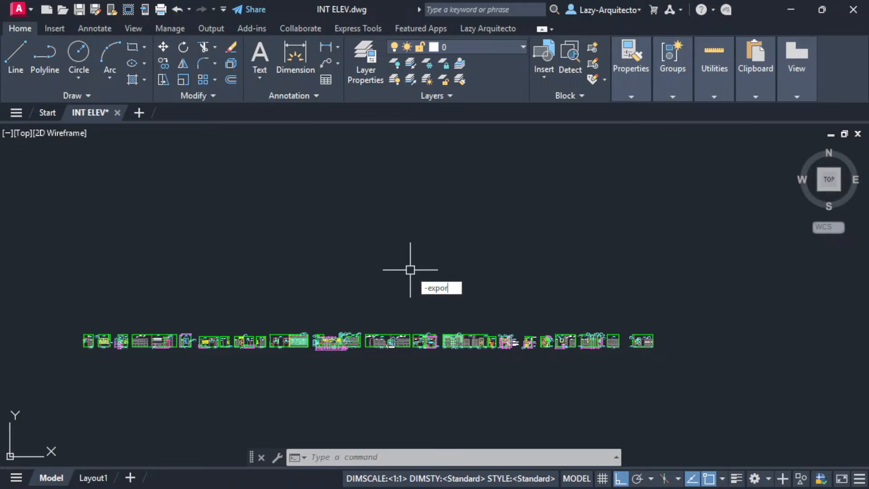
{"action": "type", "text": "ttoautocad"}
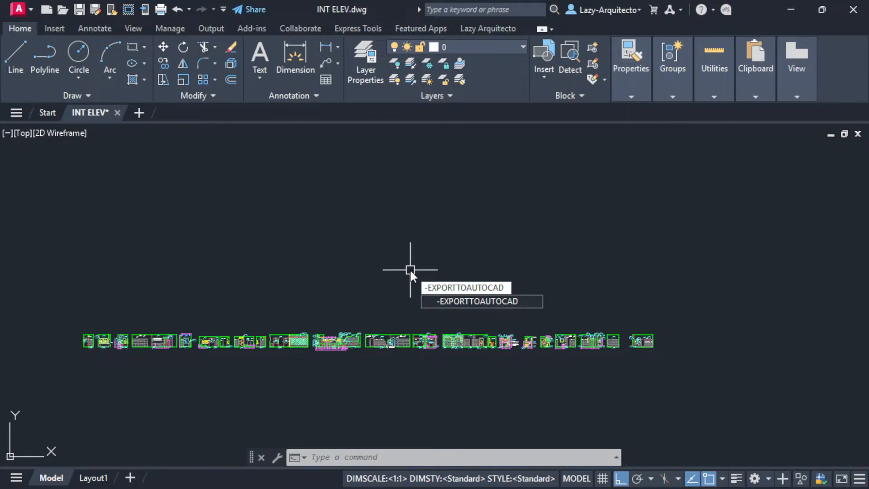
{"action": "key", "text": "Return"}
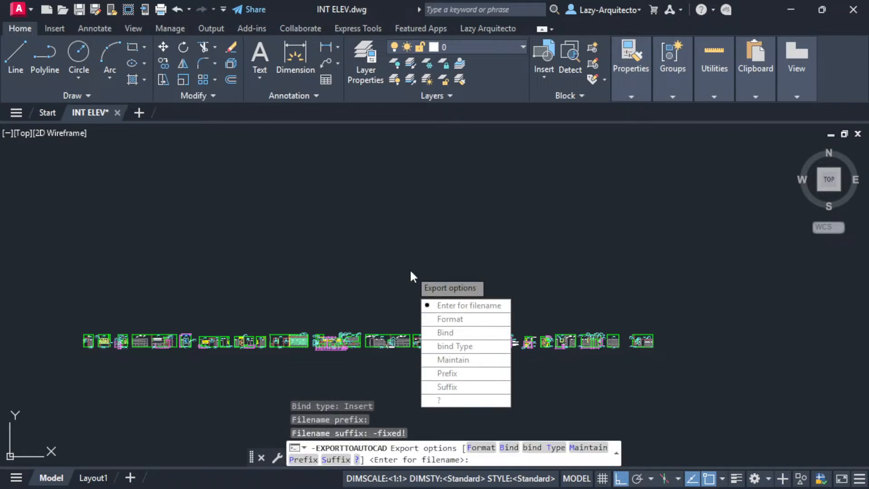
{"action": "key", "text": "F1"}
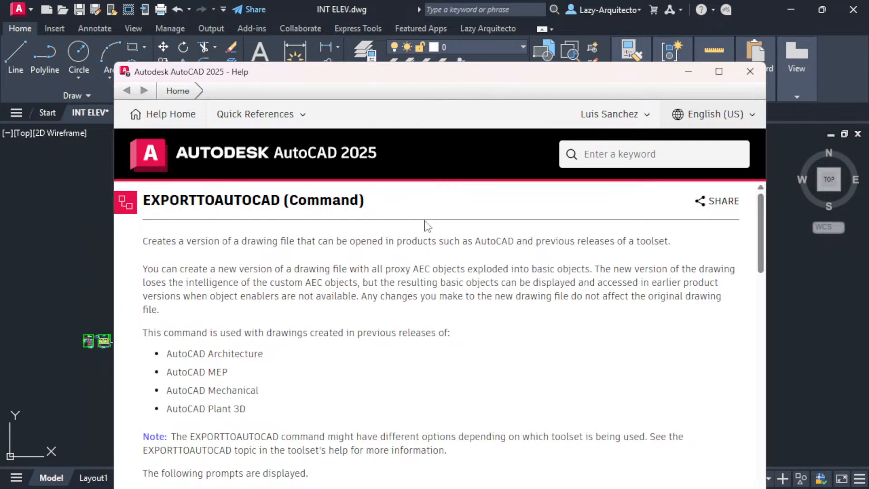
{"action": "left_click_drag", "start_coordinate": [408, 76], "coordinate": [419, 38]}
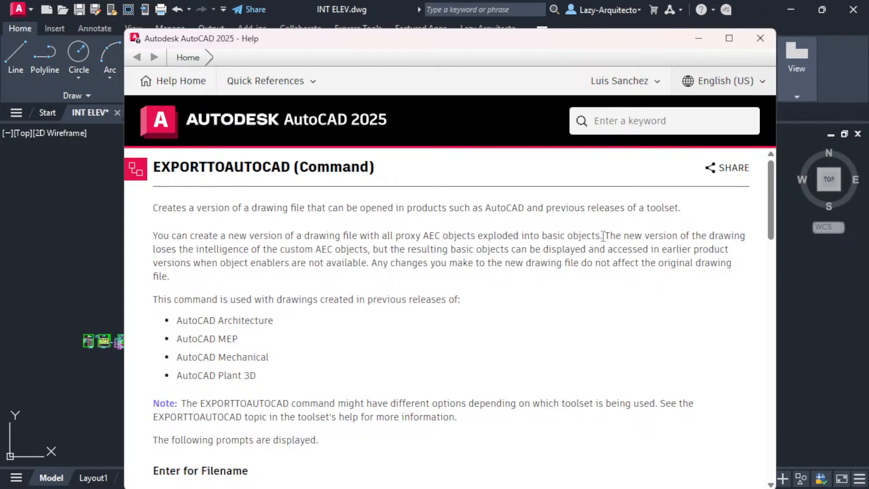
{"action": "left_click_drag", "start_coordinate": [604, 236], "coordinate": [364, 239]}
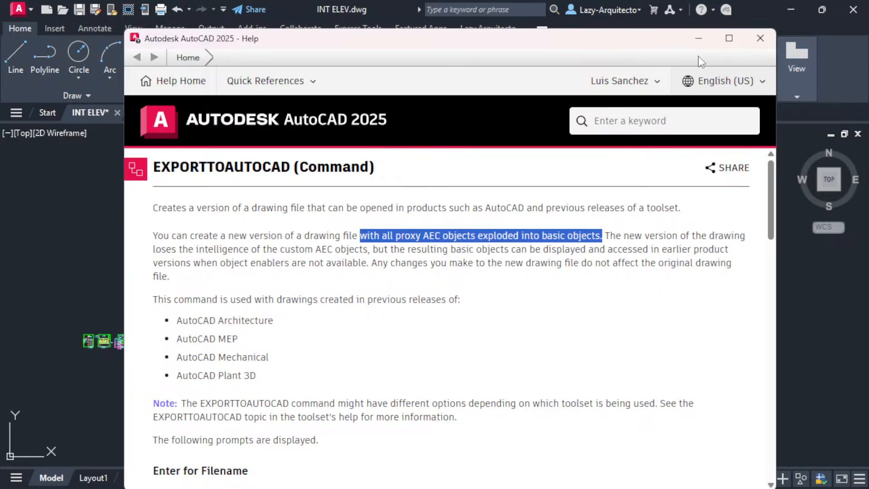
{"action": "left_click", "coordinate": [761, 39]}
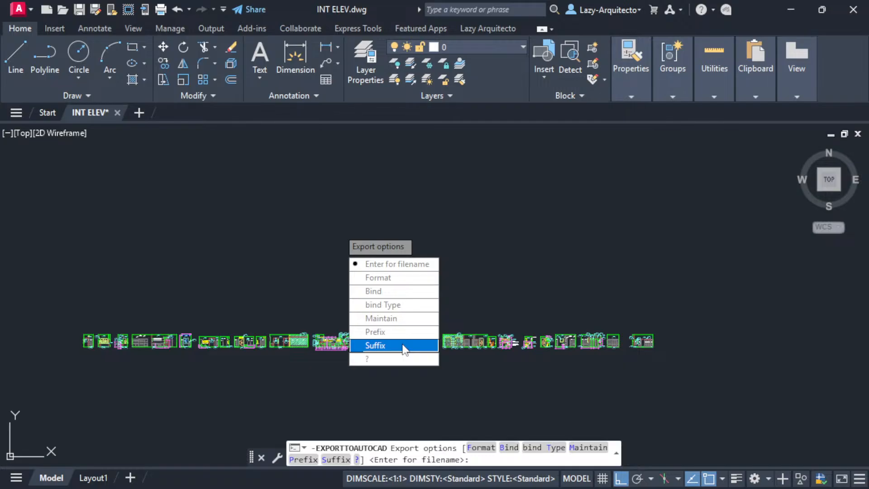
- Continue the export and accept the default name INT ELEV-fixed!.dwg in the HEAVY DWG folder
{"action": "left_click", "coordinate": [384, 265]}
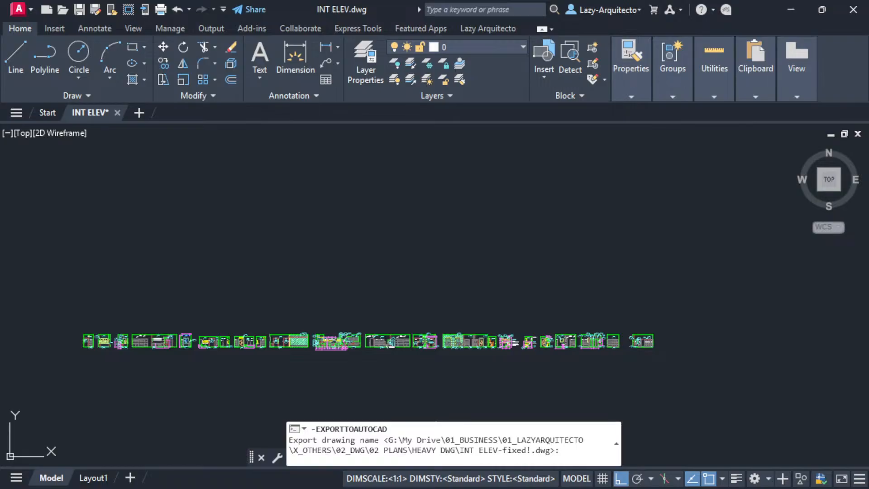
{"action": "key", "text": "Return"}
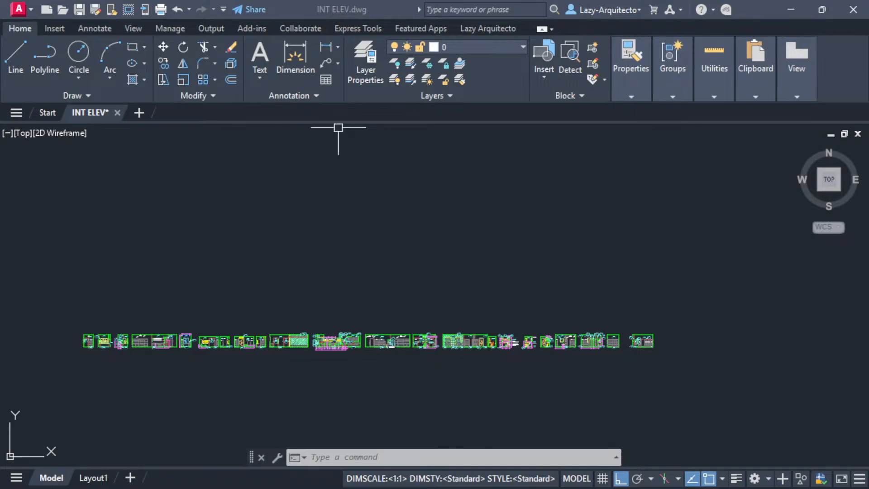
- Bring the HEAVY DWG File Explorer window over the AutoCAD drawing
{"action": "left_click_drag", "start_coordinate": [18, 1], "coordinate": [341, 98]}
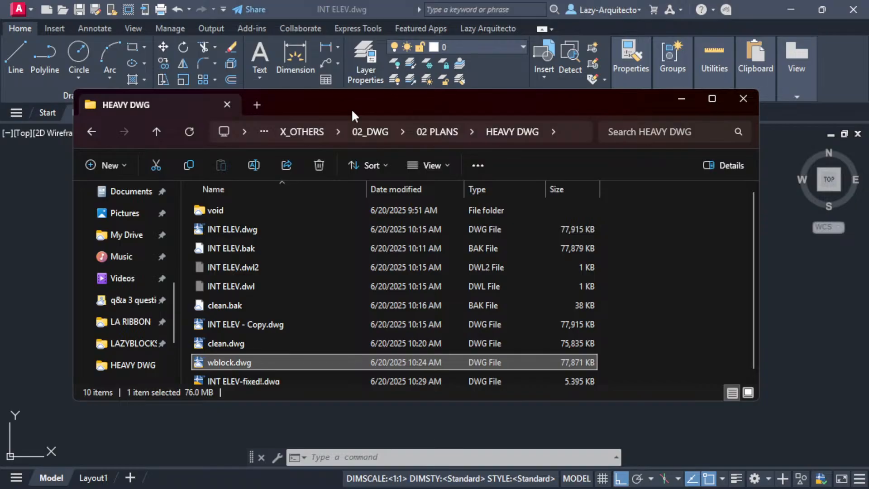
- Compare the file sizes of INT ELEV-fixed!.dwg and wblock.dwg, then open INT ELEV-fixed!.dwg in AutoCAD
{"action": "scroll", "coordinate": [314, 337], "scroll_direction": "down", "scroll_amount": 1}
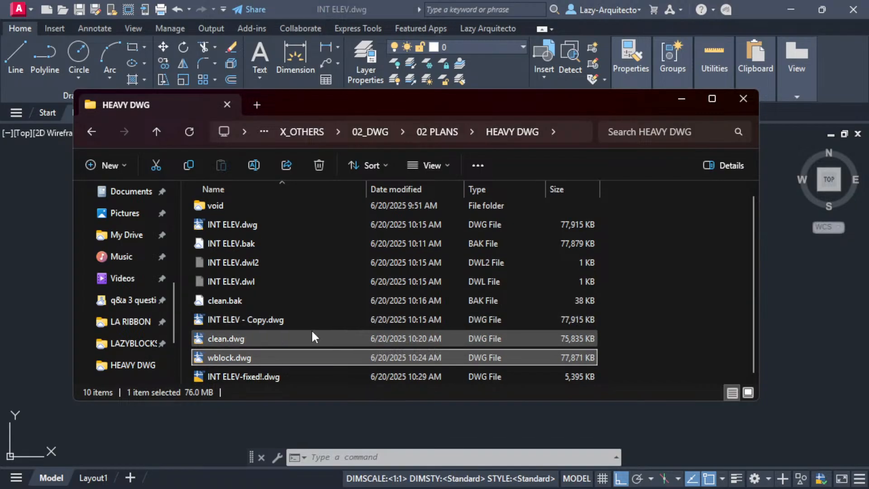
{"action": "left_click", "coordinate": [258, 378]}
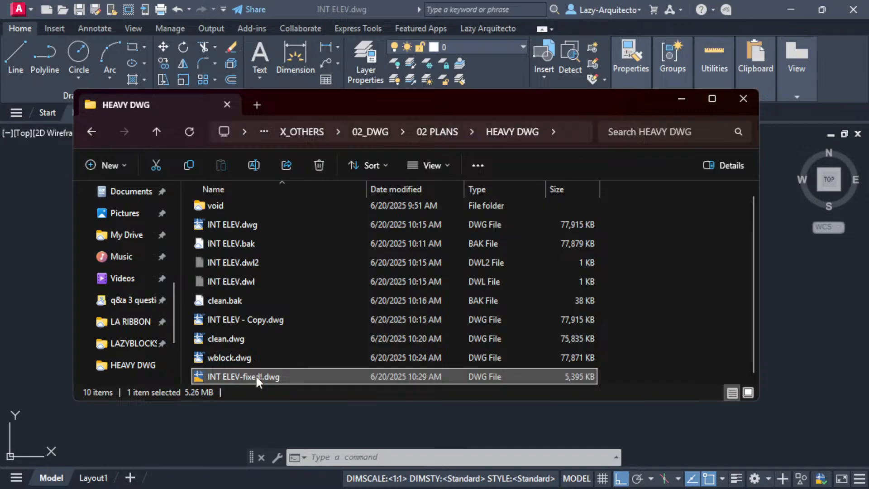
{"action": "left_click", "coordinate": [232, 364]}
{"action": "left_click", "coordinate": [233, 377]}
{"action": "left_click_drag", "start_coordinate": [354, 97], "coordinate": [356, 63]}
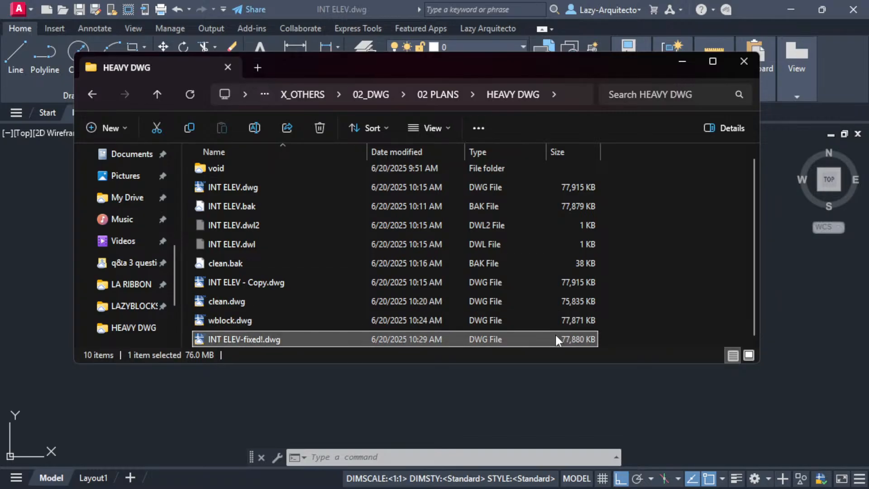
{"action": "double_click", "coordinate": [253, 340]}
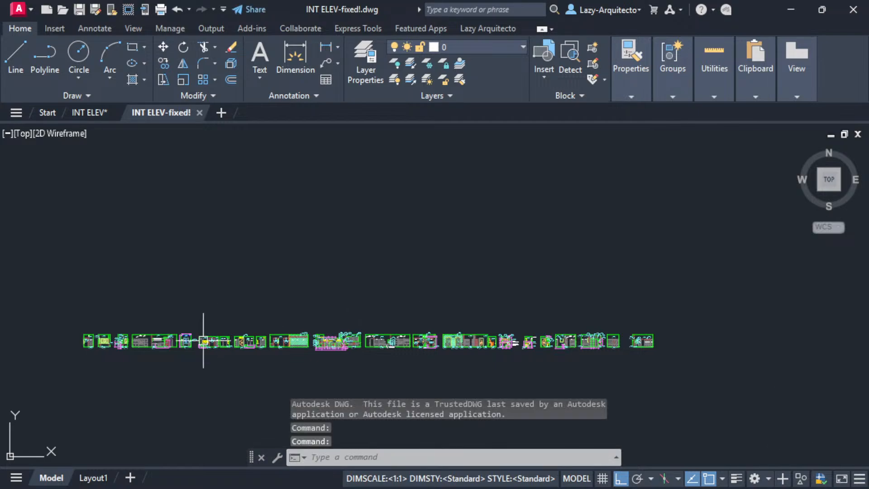
- Close the INT ELEV-fixed! drawing tab to return to INT ELEV.dwg
{"action": "left_click", "coordinate": [199, 112]}
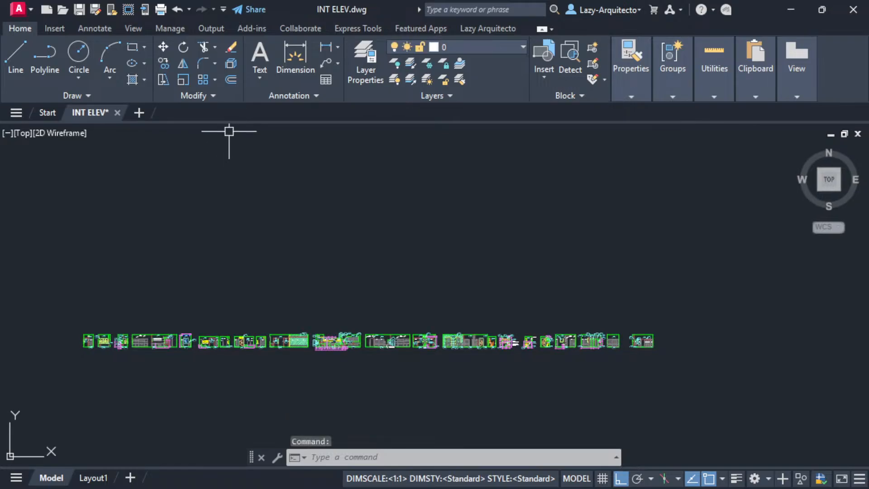
{"action": "key", "text": "alt+Tab"}
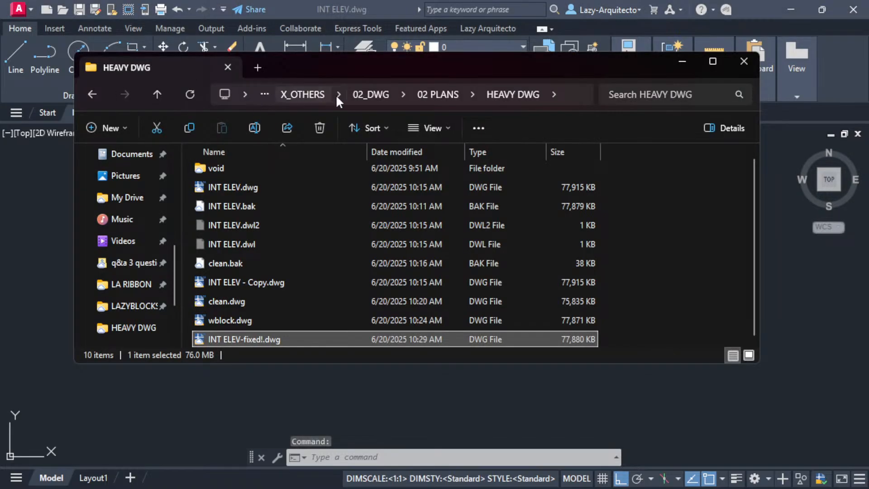
{"action": "left_click_drag", "start_coordinate": [361, 51], "coordinate": [395, 81]}
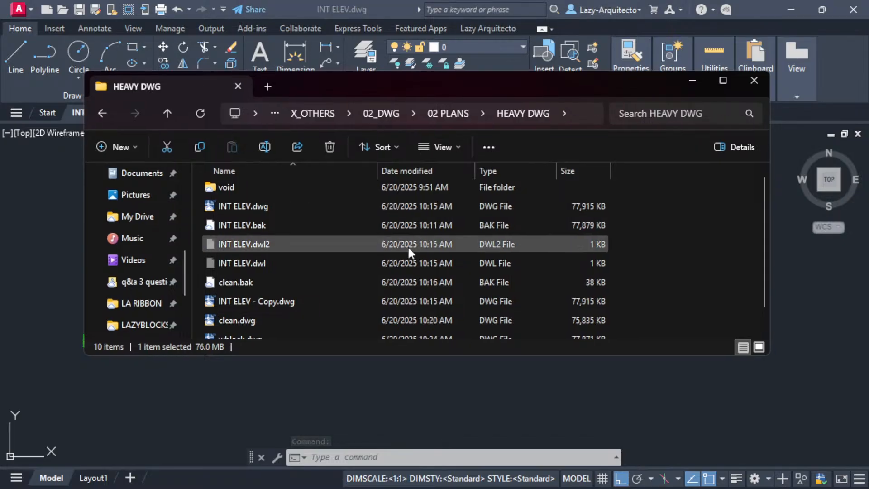
{"action": "scroll", "coordinate": [398, 254], "scroll_direction": "down", "scroll_amount": 2}
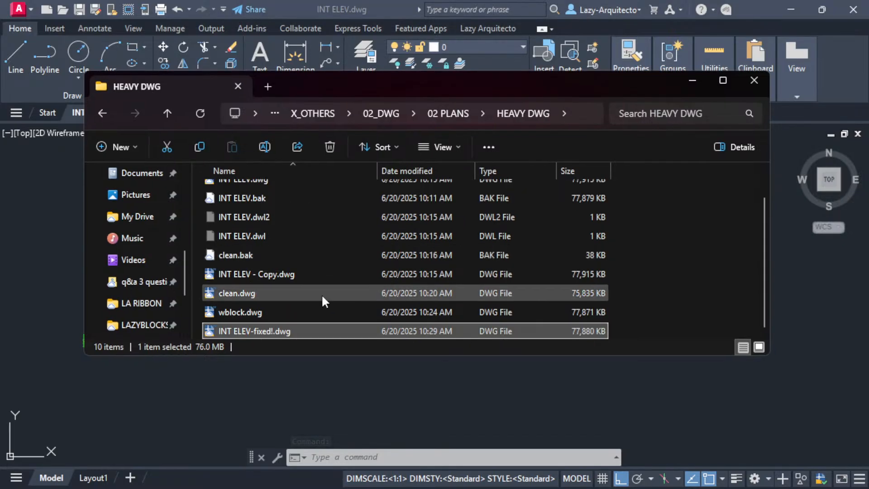
{"action": "left_click", "coordinate": [572, 315]}
{"action": "left_click", "coordinate": [569, 335]}
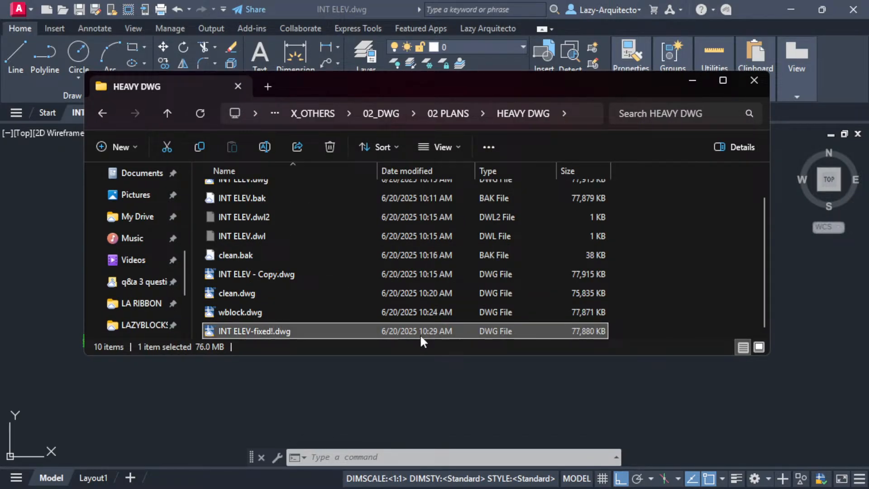
{"action": "left_click", "coordinate": [250, 314]}
{"action": "left_click", "coordinate": [243, 294]}
{"action": "left_click_drag", "start_coordinate": [337, 90], "coordinate": [272, 0]}
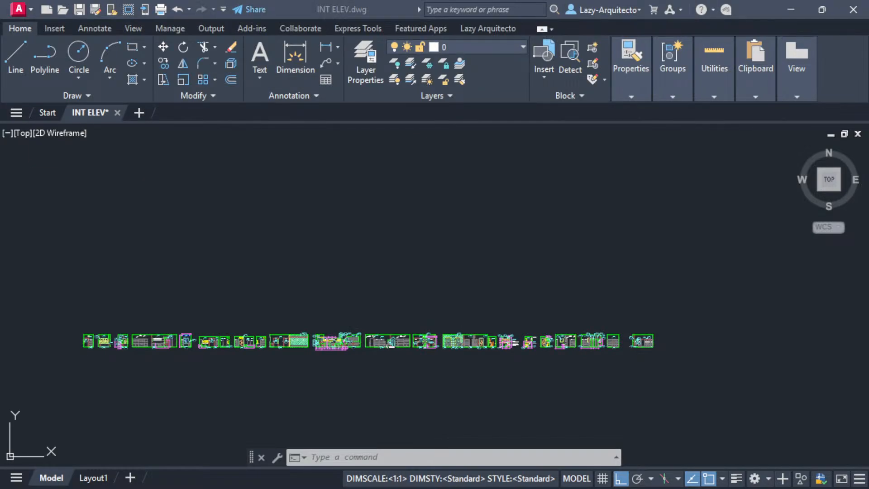
- Zoom into the left elevations showing the FRP-01, SST-02 and WB-01 tags, then select the top line
{"action": "left_click", "coordinate": [357, 173]}
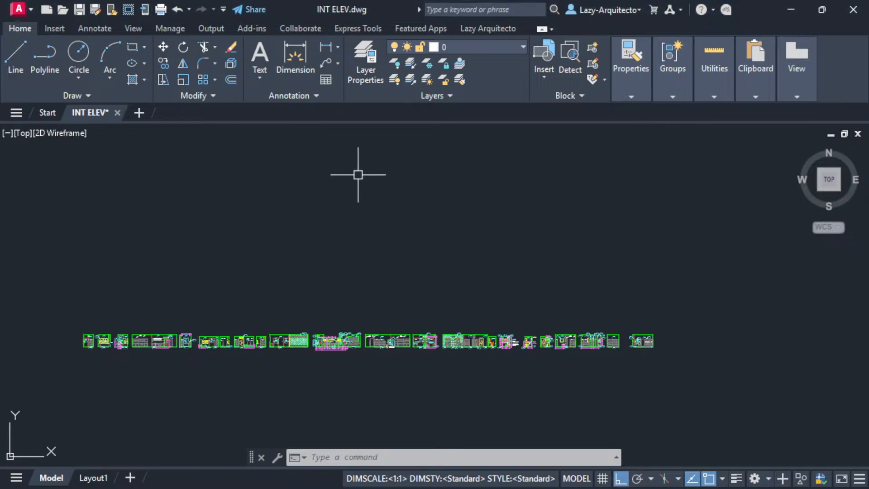
{"action": "scroll", "coordinate": [132, 318], "scroll_direction": "up", "scroll_amount": 5}
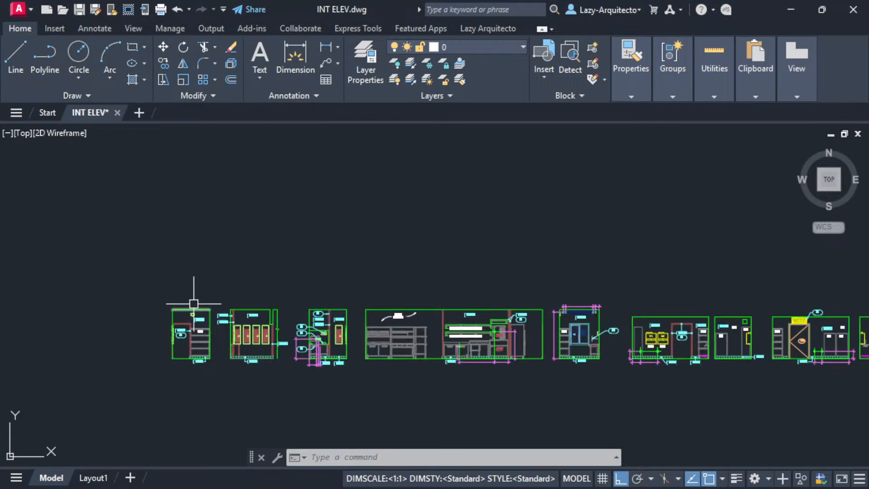
{"action": "scroll", "coordinate": [211, 292], "scroll_direction": "up", "scroll_amount": 3}
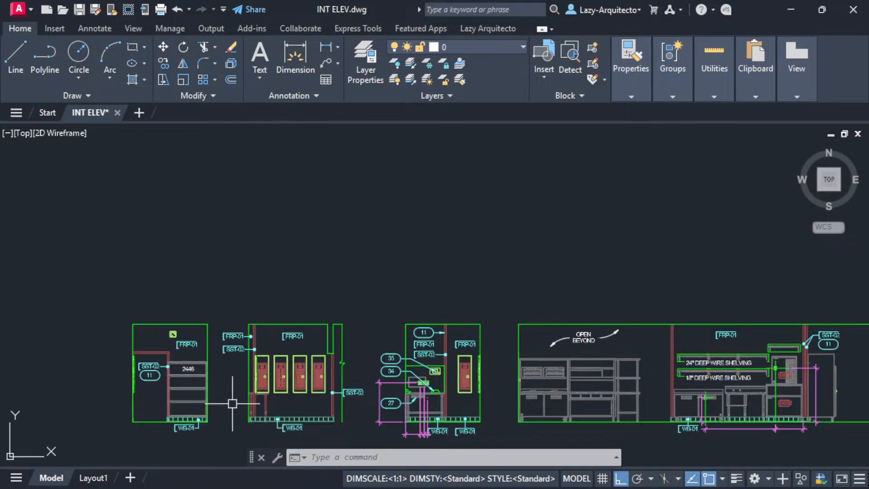
{"action": "scroll", "coordinate": [232, 403], "scroll_direction": "up", "scroll_amount": 5}
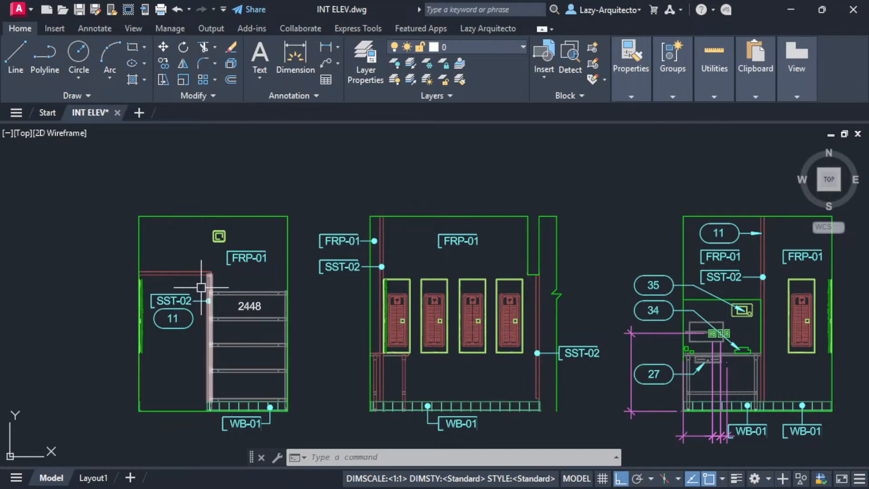
{"action": "middle_click_drag", "start_coordinate": [191, 277], "coordinate": [283, 262]}
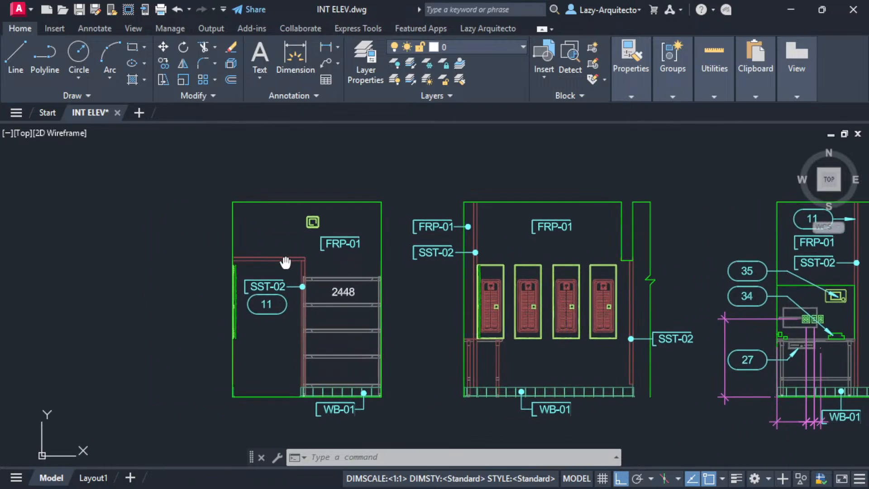
{"action": "left_click", "coordinate": [249, 202]}
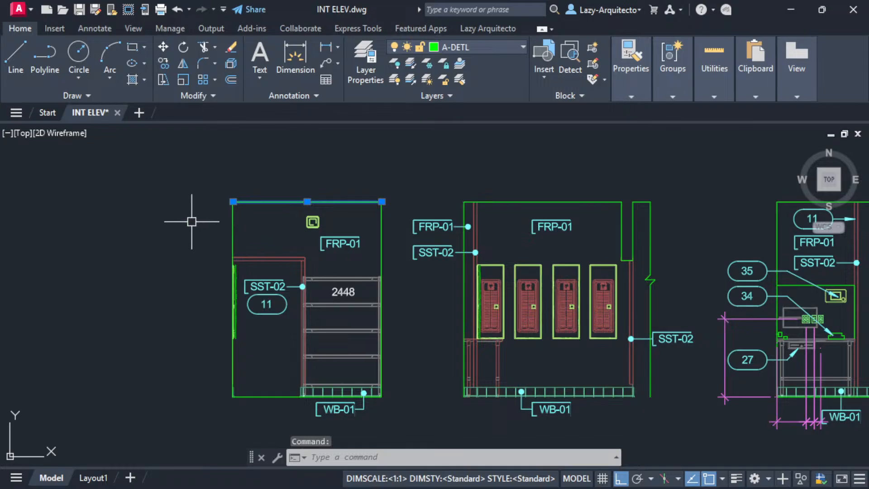
- Open Properties with PR to inspect the selected top line, then clear the selection
{"action": "type", "text": "PR"}
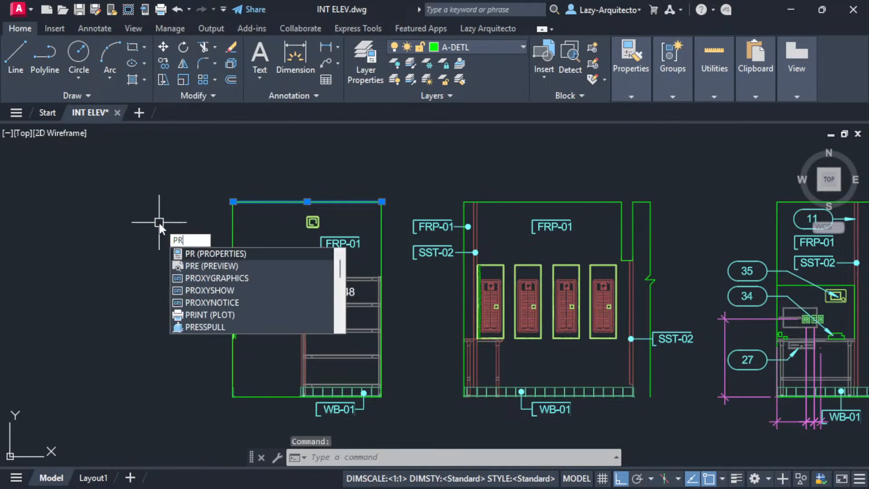
{"action": "key", "text": "Return"}
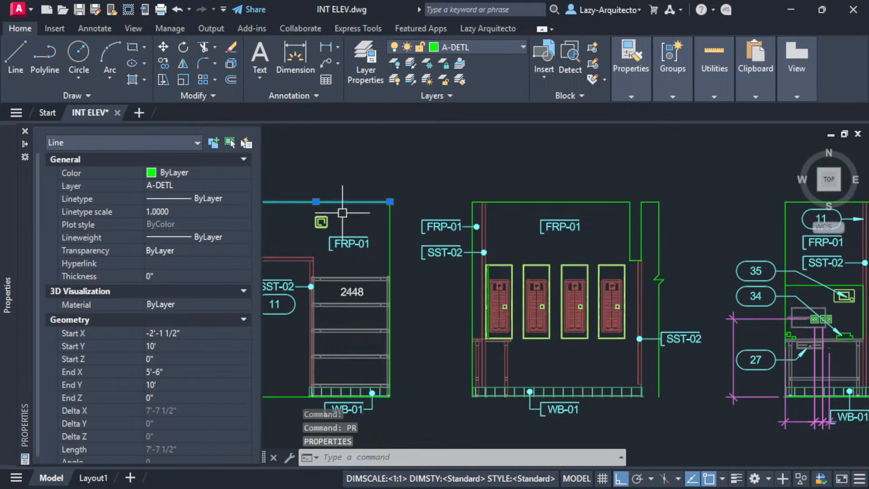
{"action": "middle_click_drag", "start_coordinate": [426, 221], "coordinate": [552, 220]}
{"action": "middle_click_drag", "start_coordinate": [471, 207], "coordinate": [455, 189]}
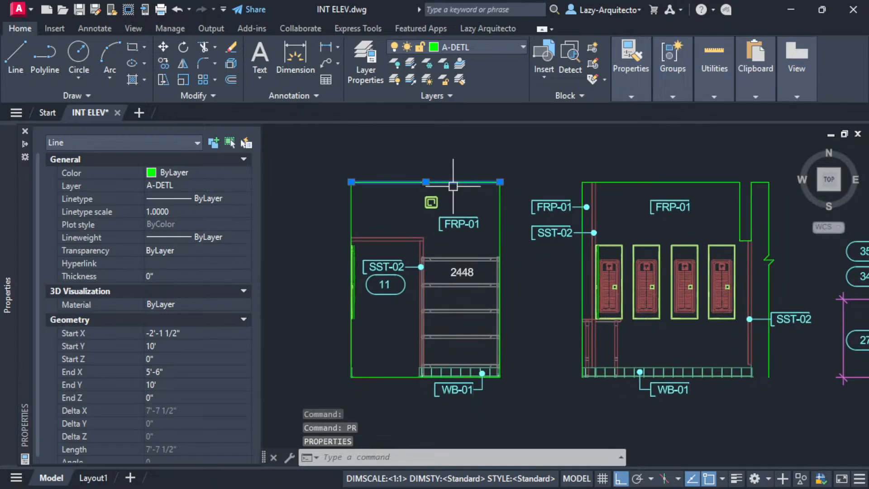
{"action": "key", "text": "ctrl+1"}
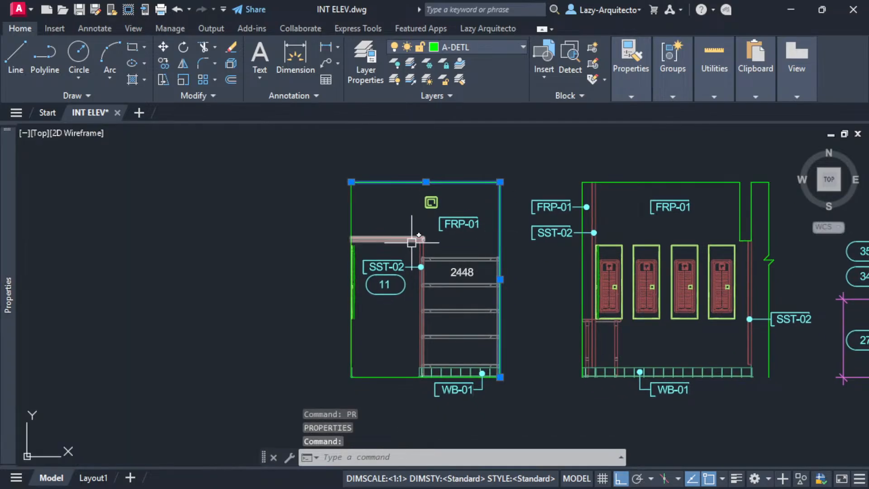
{"action": "key", "text": "Escape"}
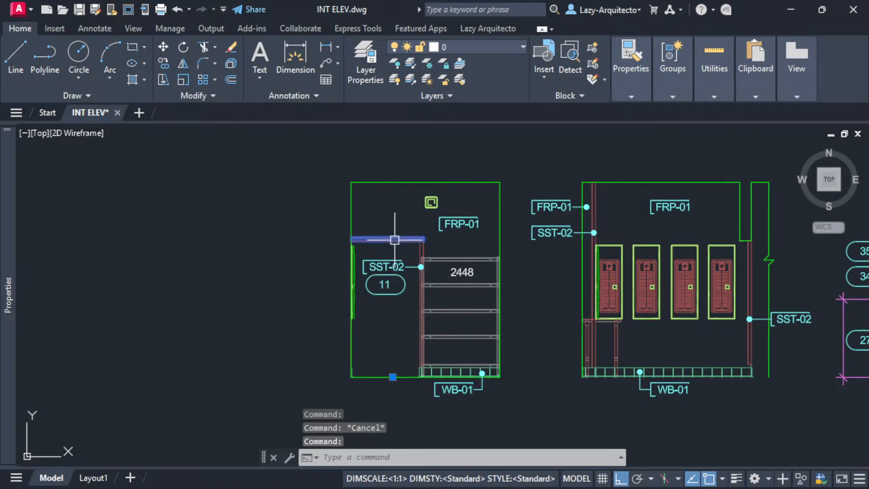
{"action": "mouse_move", "coordinate": [13, 265]}
{"action": "scroll", "coordinate": [168, 344], "scroll_direction": "down", "scroll_amount": 1}
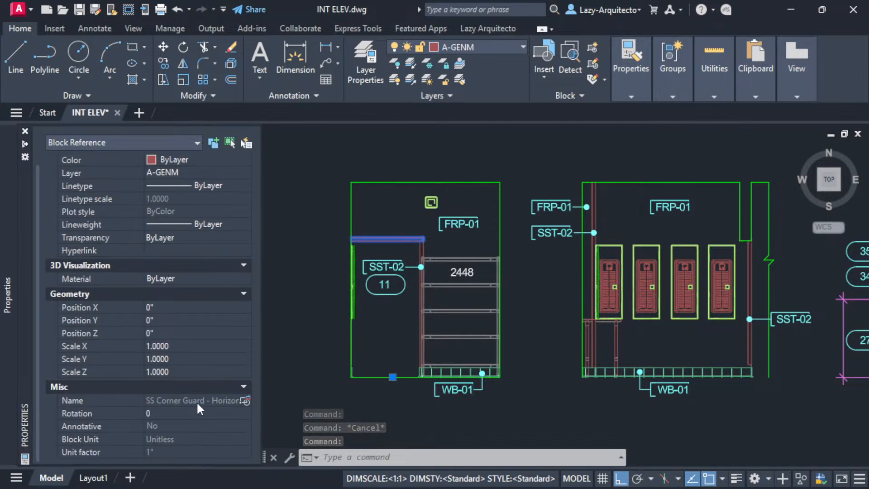
{"action": "key", "text": "Escape"}
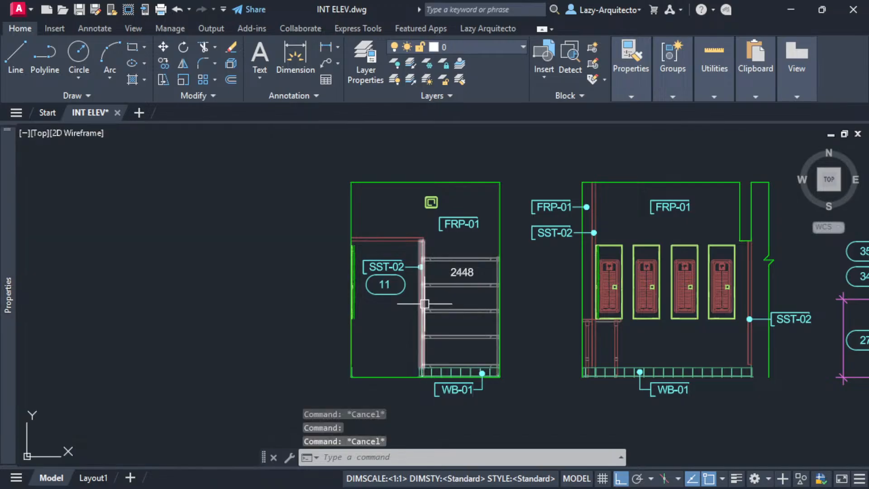
- Inspect the corner guard, the 2448 shelf and the small electrical square blocks
{"action": "left_click", "coordinate": [422, 310]}
{"action": "mouse_move", "coordinate": [15, 372]}
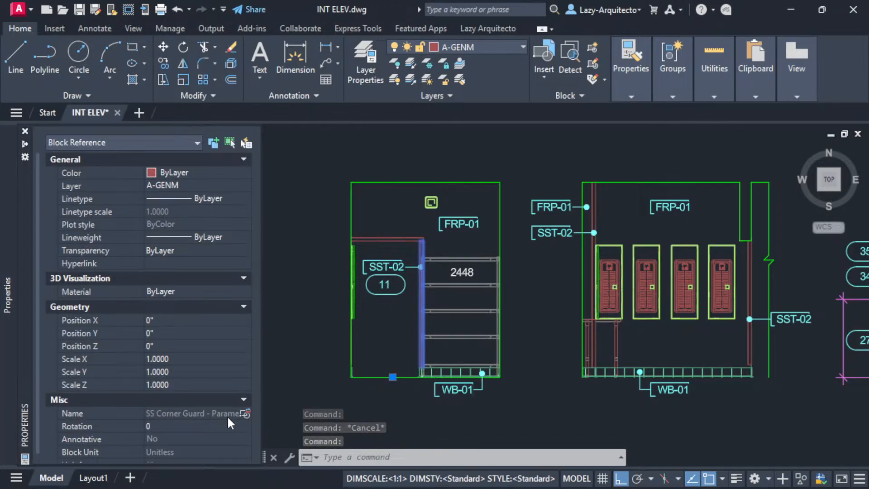
{"action": "left_click", "coordinate": [460, 334]}
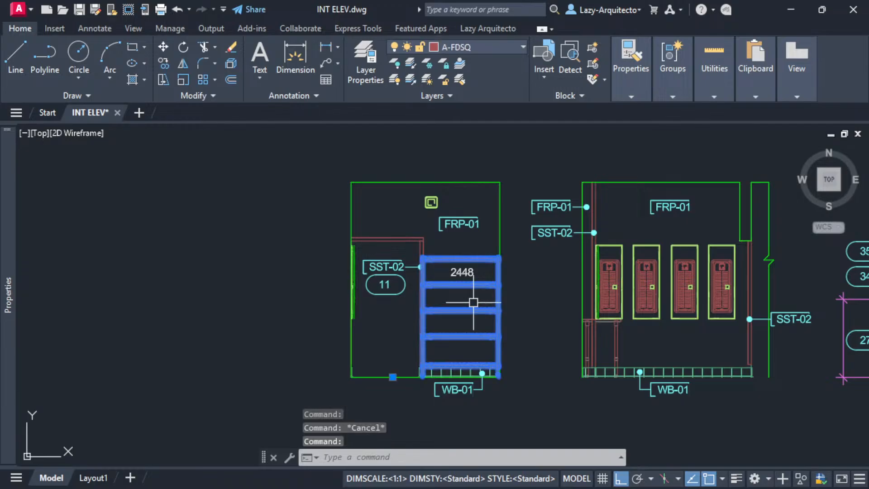
{"action": "mouse_move", "coordinate": [460, 334]}
{"action": "middle_mouse_down"}
{"action": "mouse_move", "coordinate": [349, 323]}
{"action": "mouse_move", "coordinate": [306, 345]}
{"action": "middle_mouse_up"}
{"action": "key", "text": "Escape"}
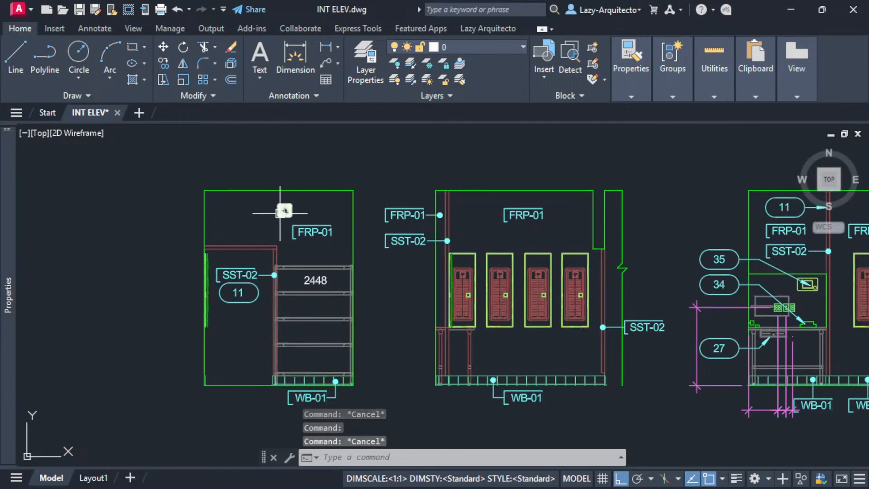
{"action": "left_click", "coordinate": [281, 208]}
{"action": "scroll", "coordinate": [278, 211], "scroll_direction": "up", "scroll_amount": 3}
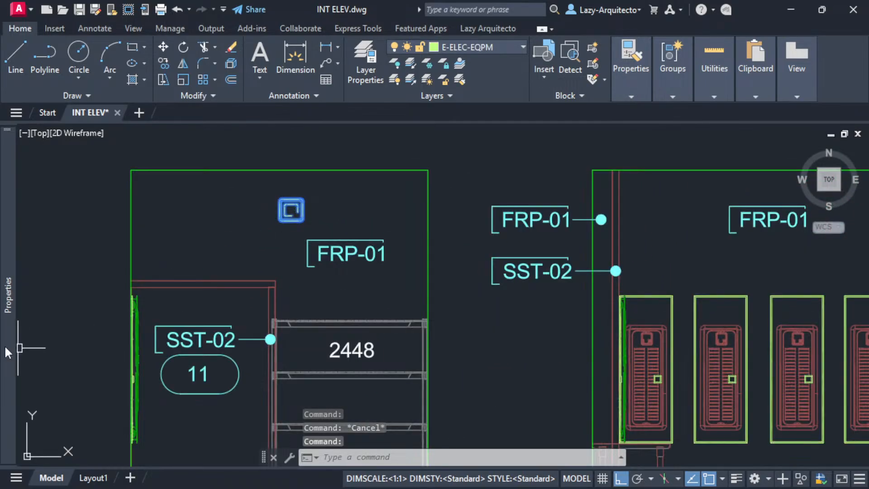
{"action": "mouse_move", "coordinate": [8, 352]}
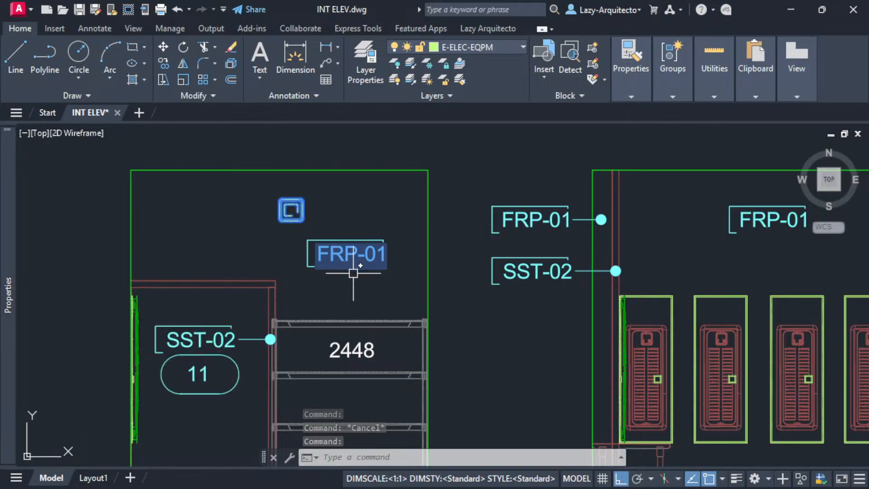
{"action": "scroll", "coordinate": [354, 273], "scroll_direction": "down", "scroll_amount": 5}
{"action": "middle_click_drag", "start_coordinate": [398, 316], "coordinate": [276, 330]}
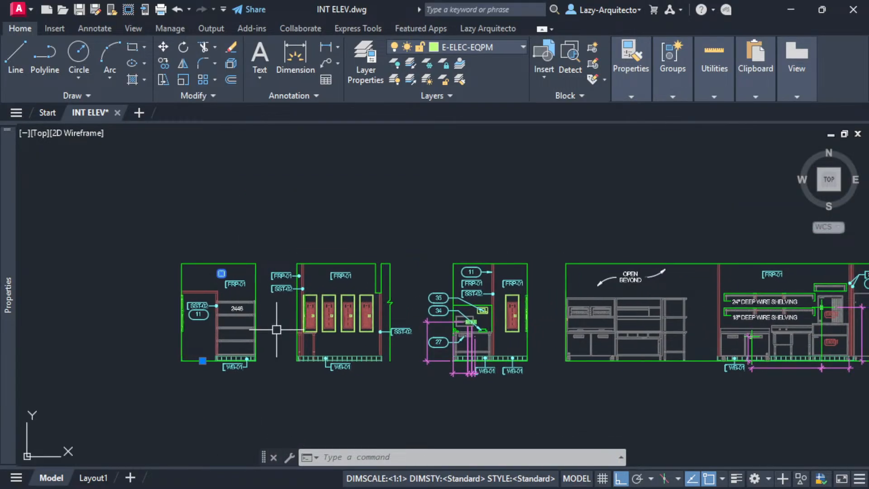
- Deselect, recentre the view and run INSERT to bring up the Blocks palette
{"action": "key", "text": "Escape"}
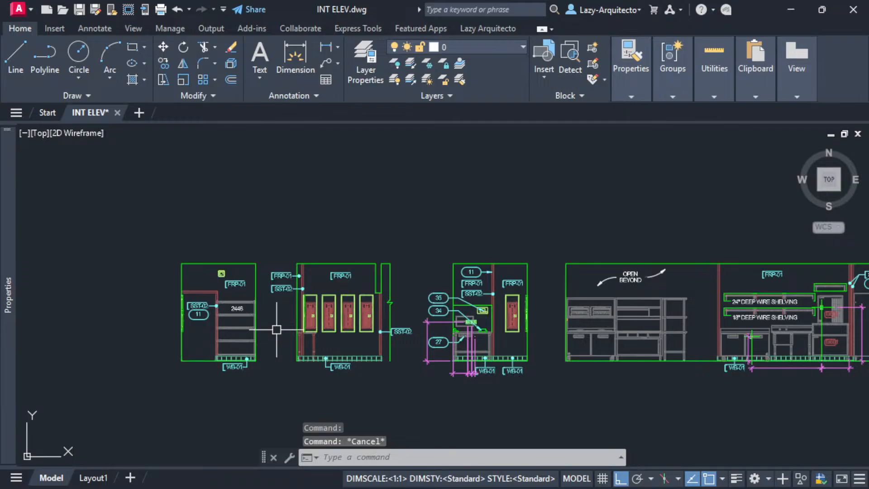
{"action": "middle_click_drag", "start_coordinate": [277, 331], "coordinate": [338, 339]}
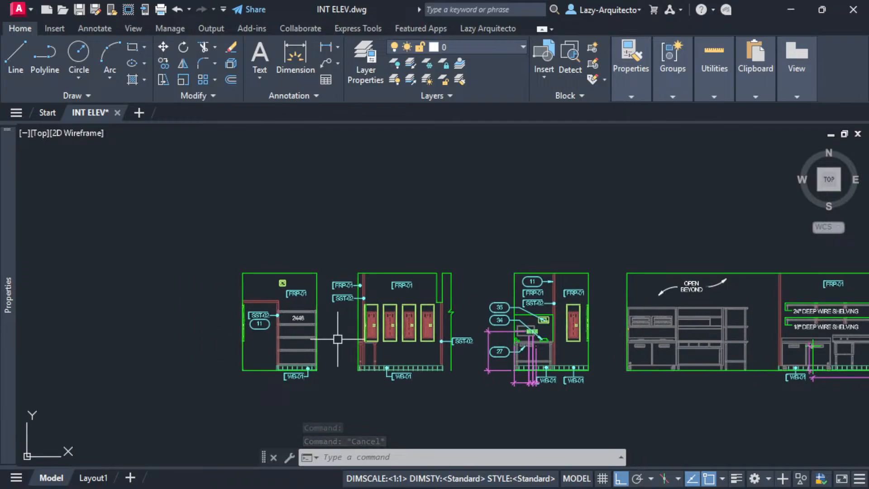
{"action": "middle_click_drag", "start_coordinate": [332, 339], "coordinate": [241, 333]}
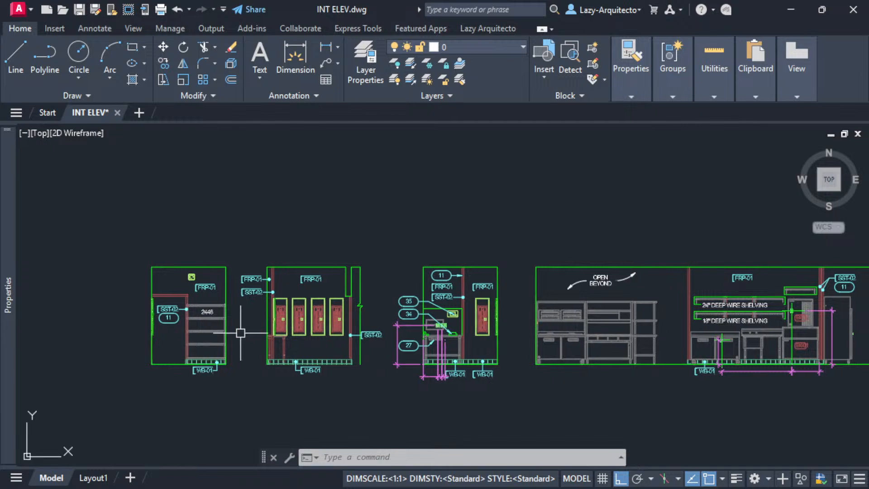
{"action": "type", "text": "INSERT"}
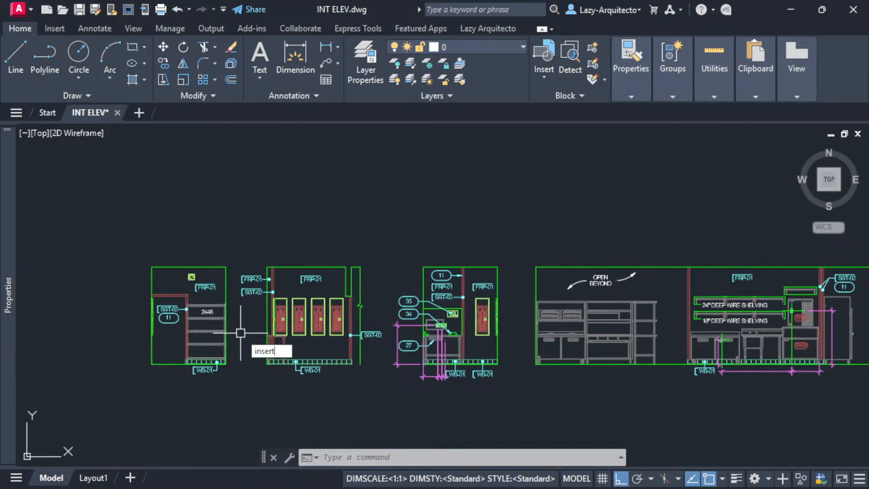
{"action": "key", "text": "Return"}
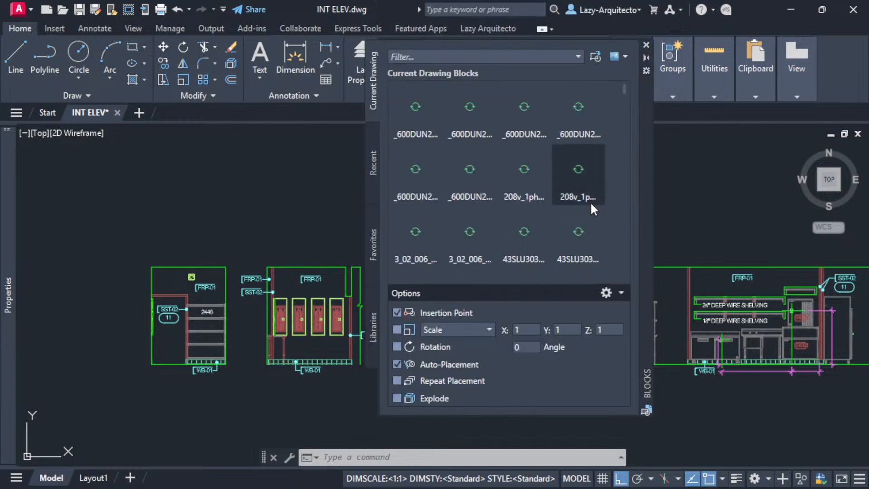
{"action": "mouse_move", "coordinate": [645, 114]}
{"action": "left_mouse_down"}
{"action": "mouse_move", "coordinate": [642, 130]}
{"action": "mouse_move", "coordinate": [480, 162]}
{"action": "mouse_move", "coordinate": [374, 139]}
{"action": "left_mouse_up"}
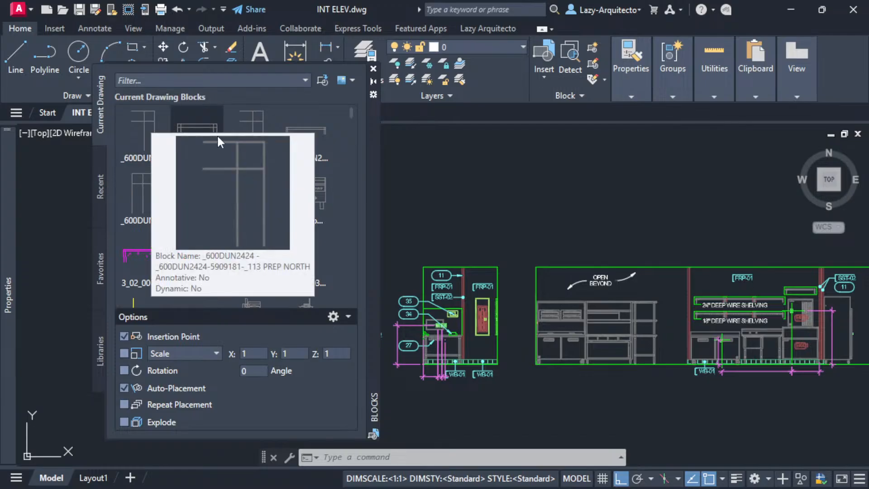
{"action": "mouse_move", "coordinate": [324, 149]}
{"action": "scroll", "coordinate": [354, 113], "scroll_direction": "down", "scroll_amount": 3}
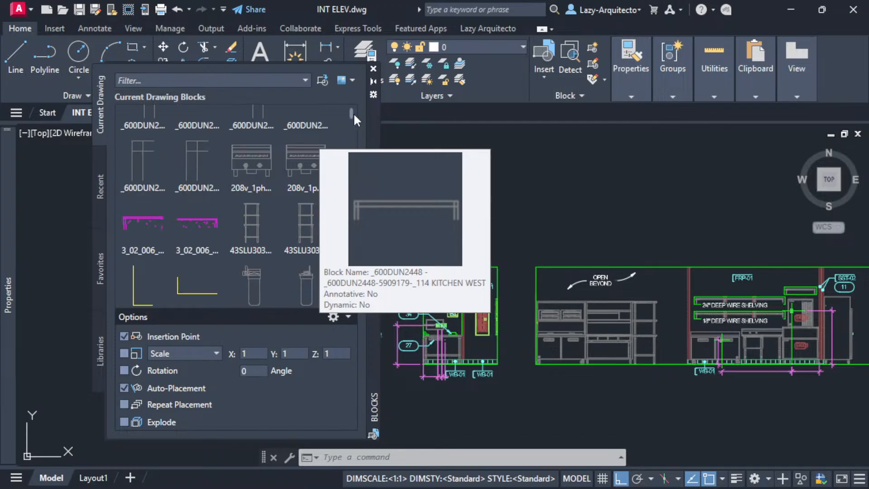
{"action": "scroll", "coordinate": [354, 130], "scroll_direction": "down", "scroll_amount": 3}
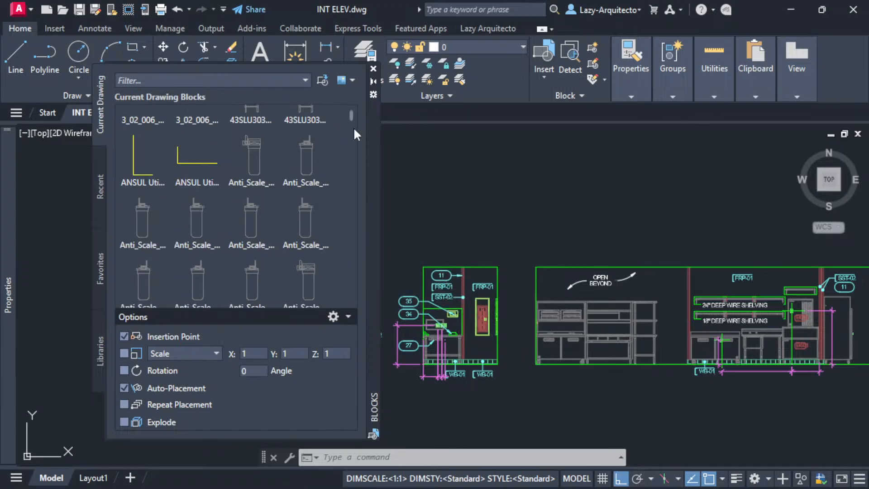
{"action": "scroll", "coordinate": [354, 133], "scroll_direction": "down", "scroll_amount": 5}
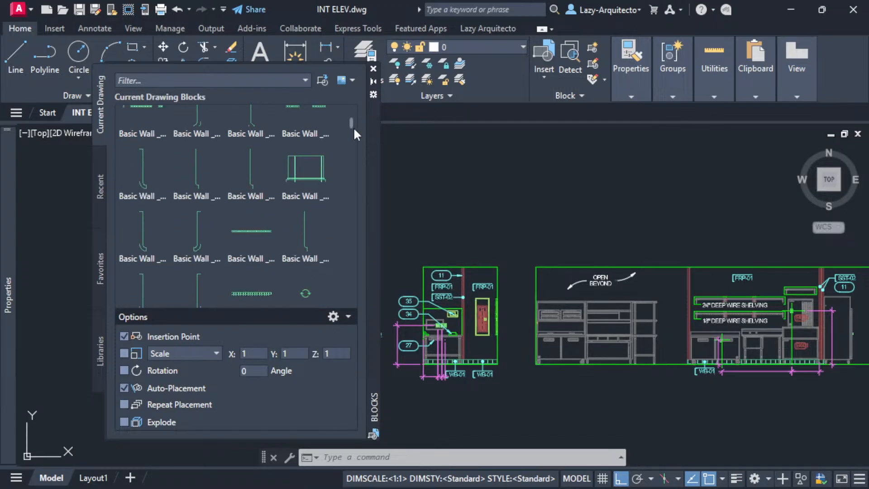
{"action": "scroll", "coordinate": [355, 131], "scroll_direction": "down", "scroll_amount": 5}
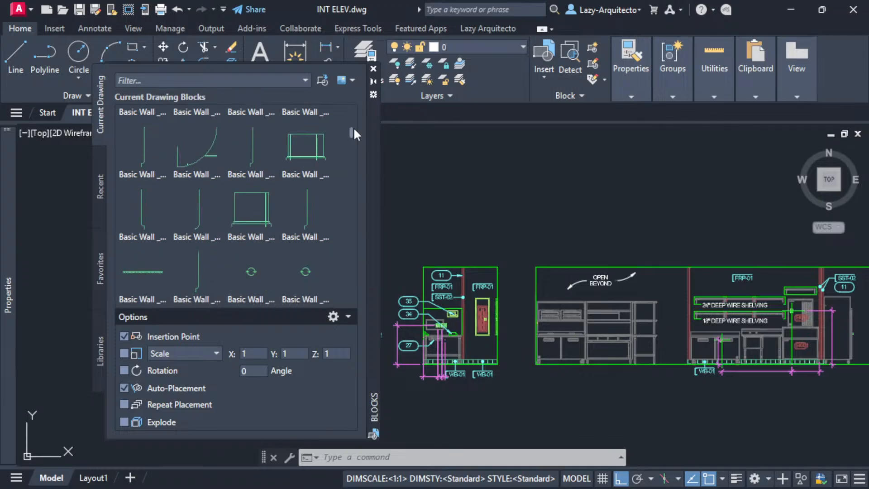
{"action": "scroll", "coordinate": [355, 134], "scroll_direction": "down", "scroll_amount": 8}
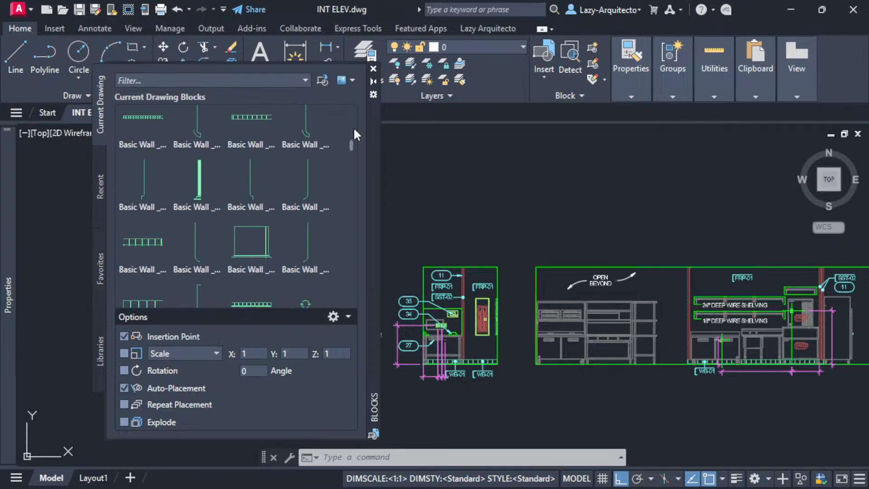
{"action": "scroll", "coordinate": [355, 134], "scroll_direction": "down", "scroll_amount": 5}
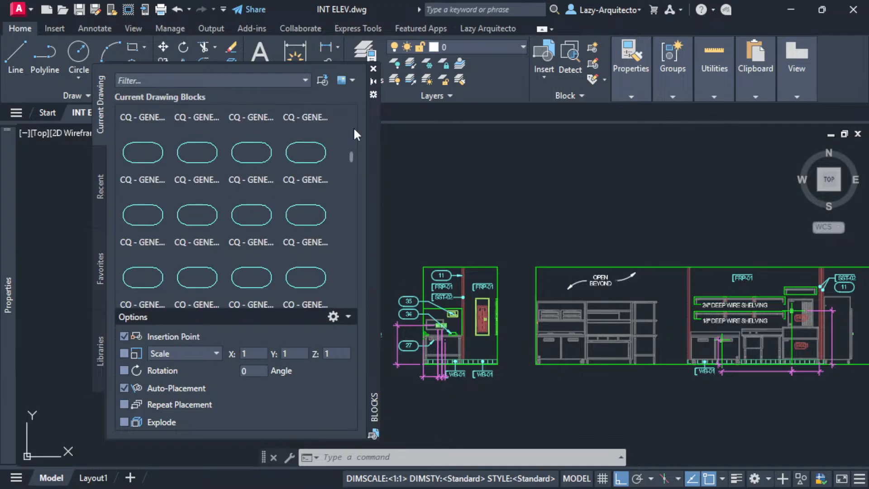
{"action": "scroll", "coordinate": [354, 134], "scroll_direction": "down", "scroll_amount": 8}
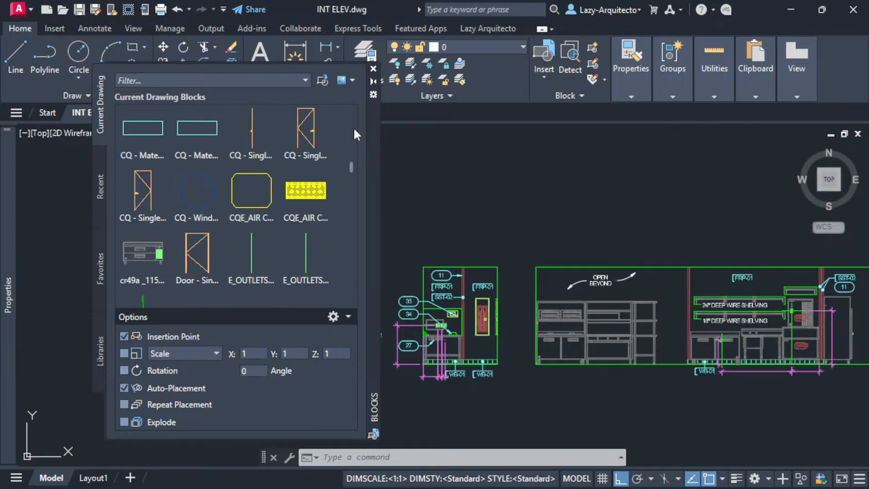
{"action": "scroll", "coordinate": [355, 134], "scroll_direction": "down", "scroll_amount": 8}
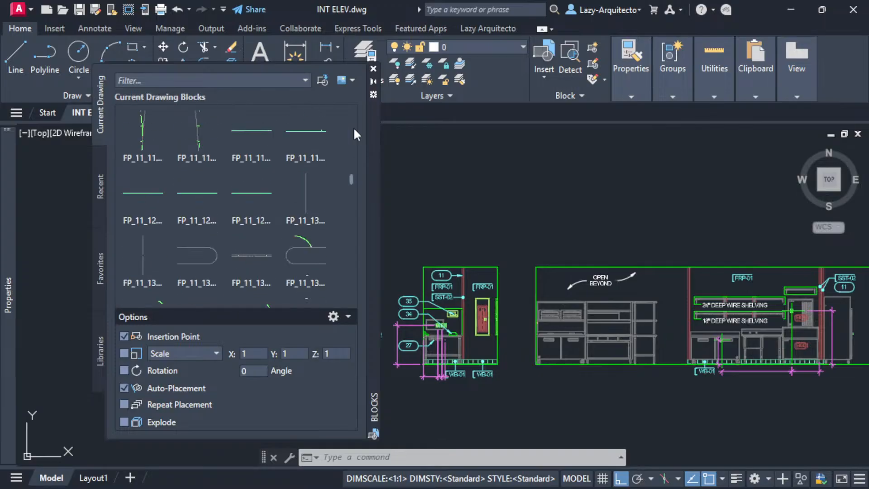
{"action": "scroll", "coordinate": [354, 133], "scroll_direction": "down", "scroll_amount": 8}
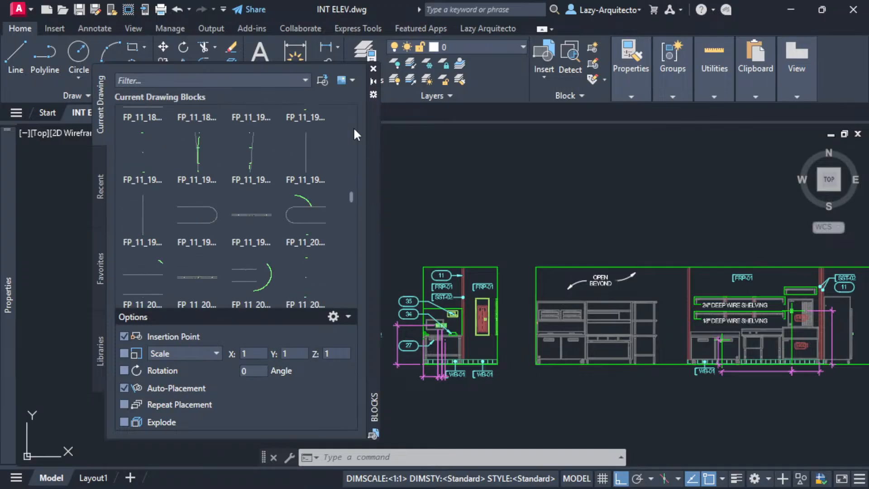
{"action": "scroll", "coordinate": [355, 134], "scroll_direction": "down", "scroll_amount": 8}
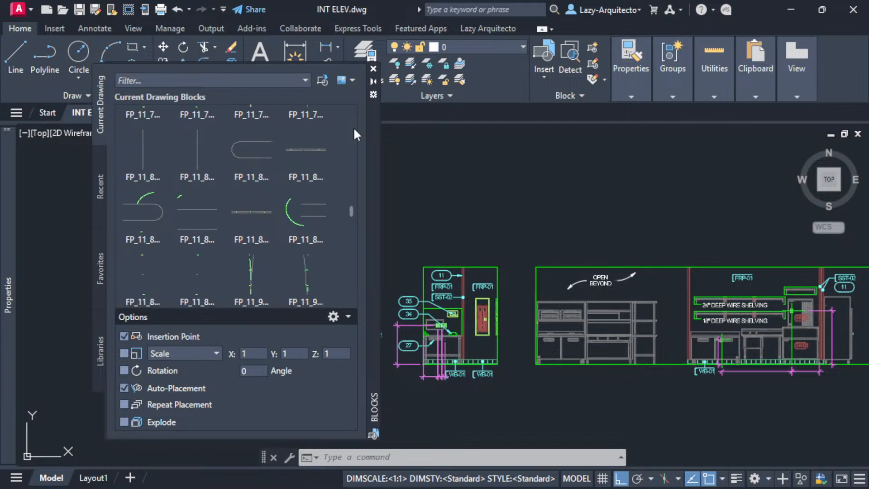
{"action": "scroll", "coordinate": [354, 134], "scroll_direction": "down", "scroll_amount": 8}
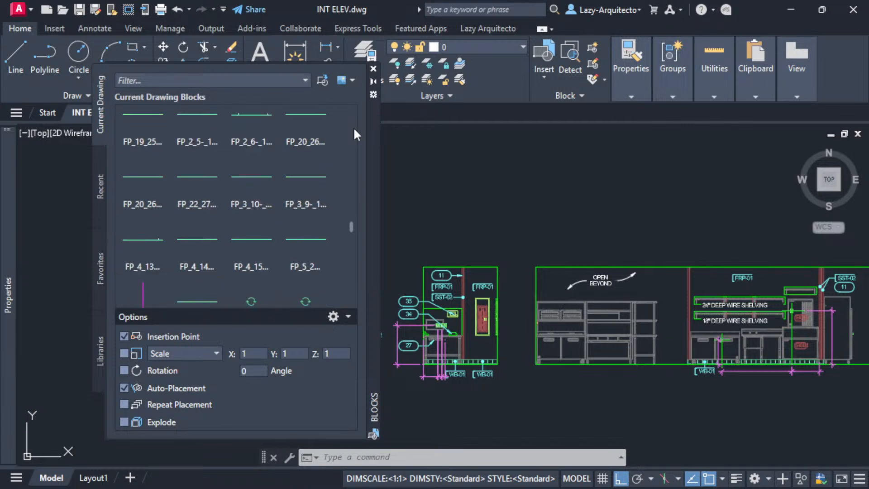
{"action": "scroll", "coordinate": [355, 131], "scroll_direction": "down", "scroll_amount": 8}
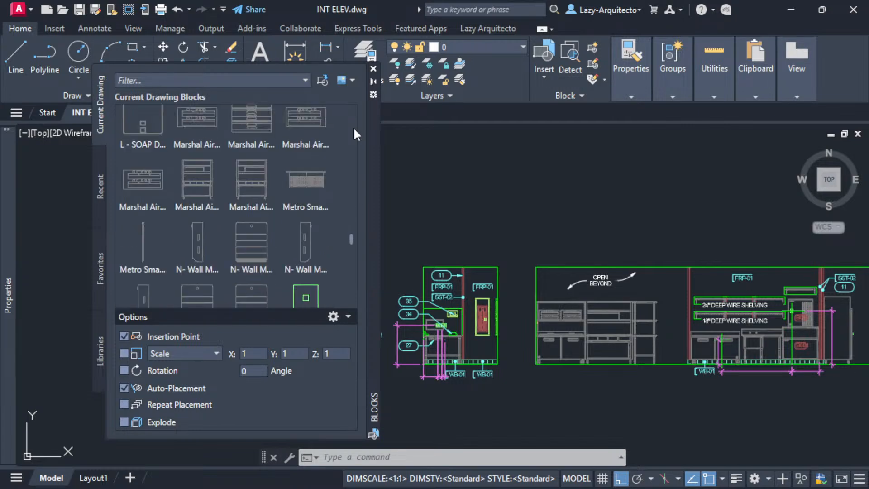
{"action": "scroll", "coordinate": [354, 134], "scroll_direction": "up", "scroll_amount": 2}
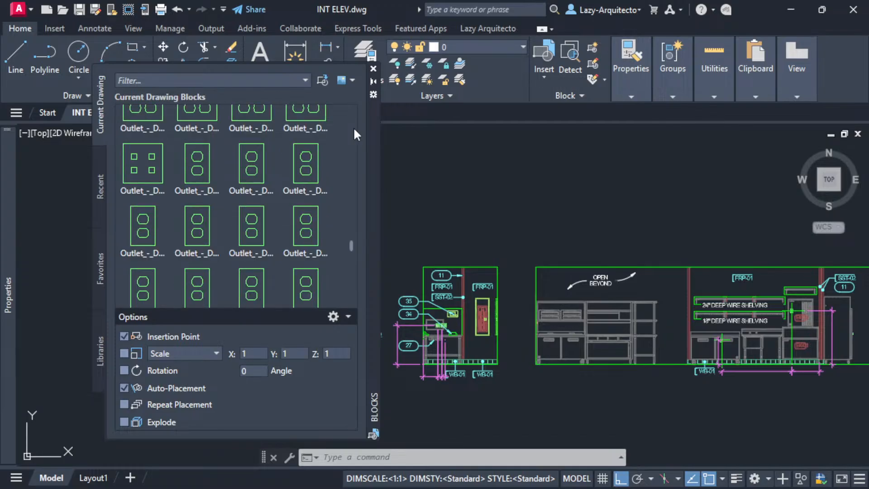
{"action": "mouse_move", "coordinate": [191, 170]}
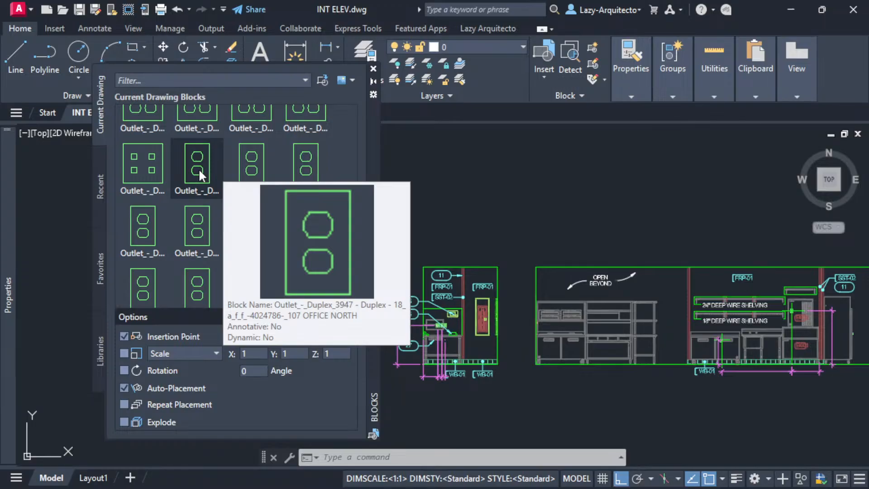
{"action": "mouse_move", "coordinate": [260, 172]}
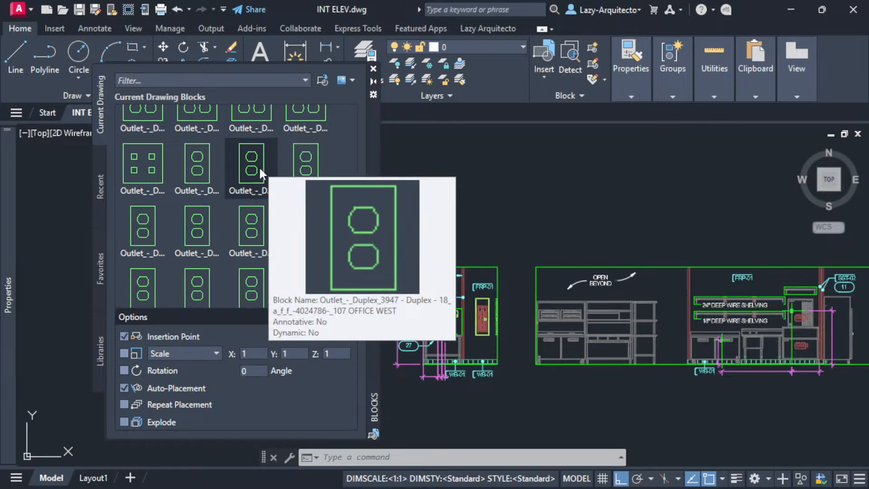
{"action": "mouse_move", "coordinate": [301, 174]}
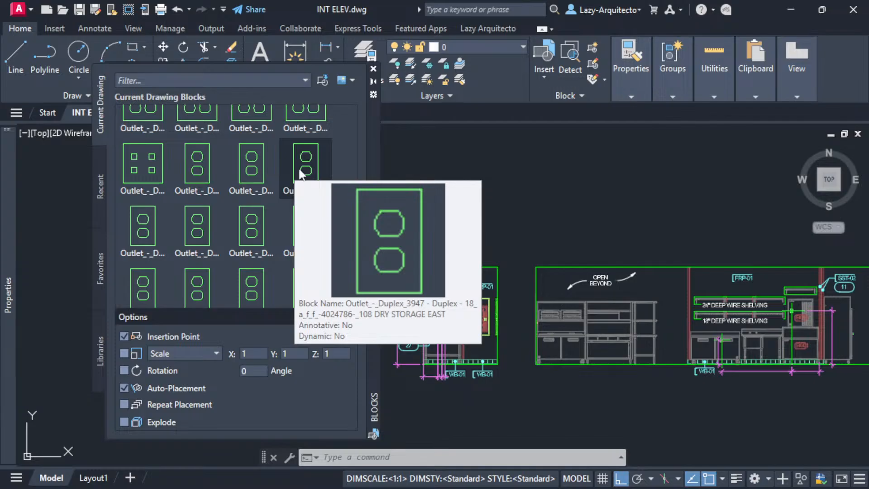
{"action": "scroll", "coordinate": [317, 203], "scroll_direction": "down", "scroll_amount": 3}
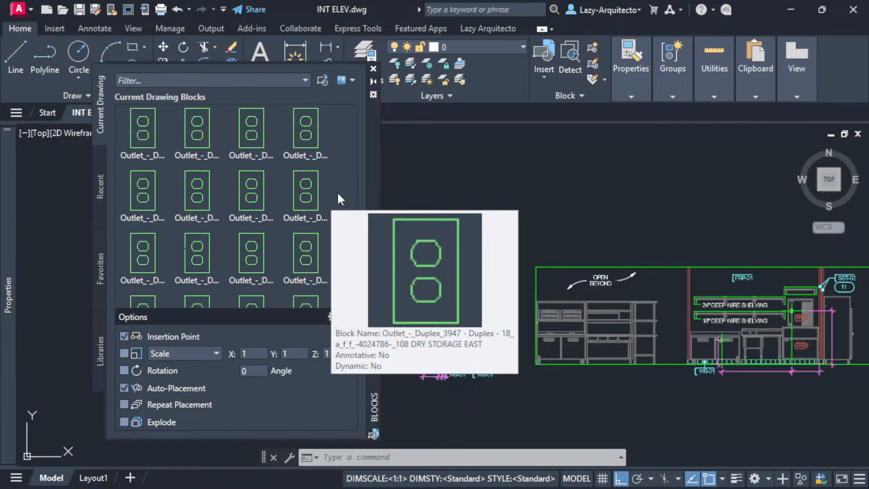
{"action": "scroll", "coordinate": [327, 202], "scroll_direction": "down", "scroll_amount": 8}
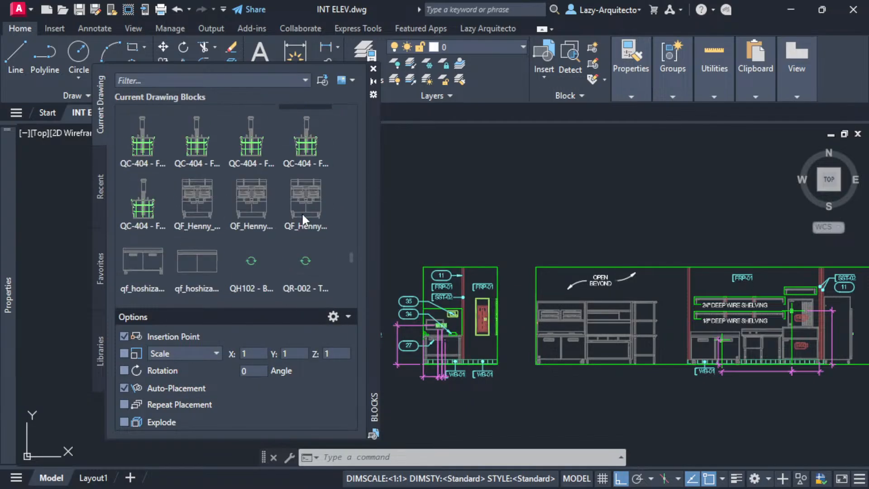
{"action": "scroll", "coordinate": [303, 218], "scroll_direction": "down", "scroll_amount": 10}
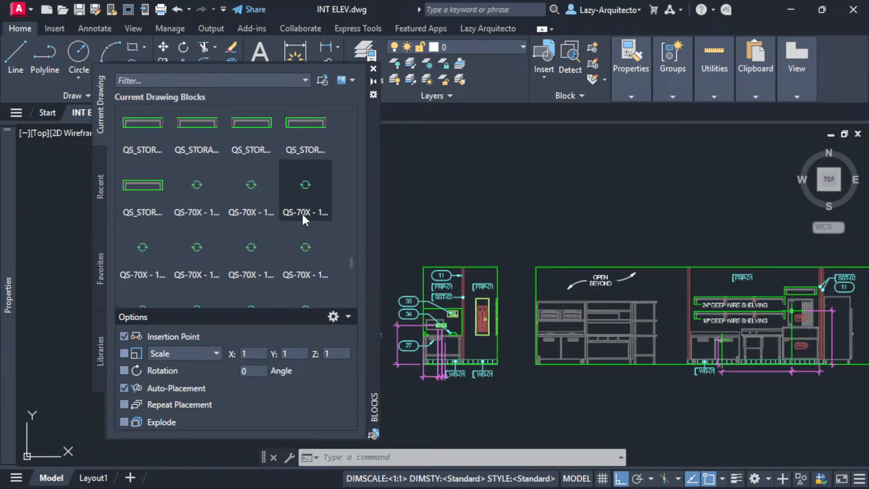
{"action": "scroll", "coordinate": [327, 240], "scroll_direction": "down", "scroll_amount": 5}
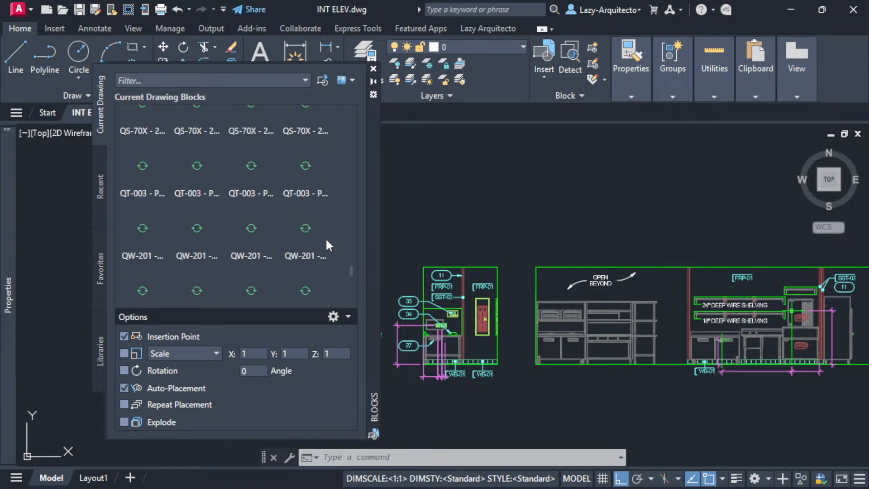
{"action": "scroll", "coordinate": [327, 241], "scroll_direction": "down", "scroll_amount": 8}
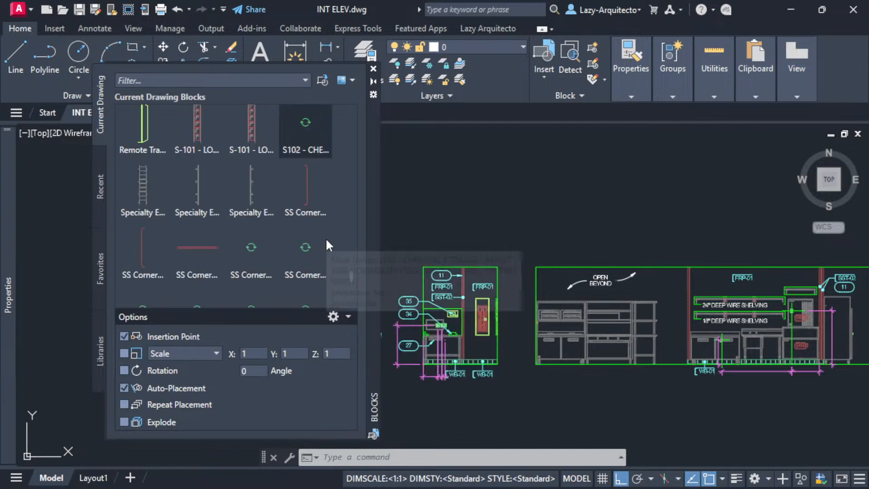
{"action": "scroll", "coordinate": [306, 236], "scroll_direction": "down", "scroll_amount": 3}
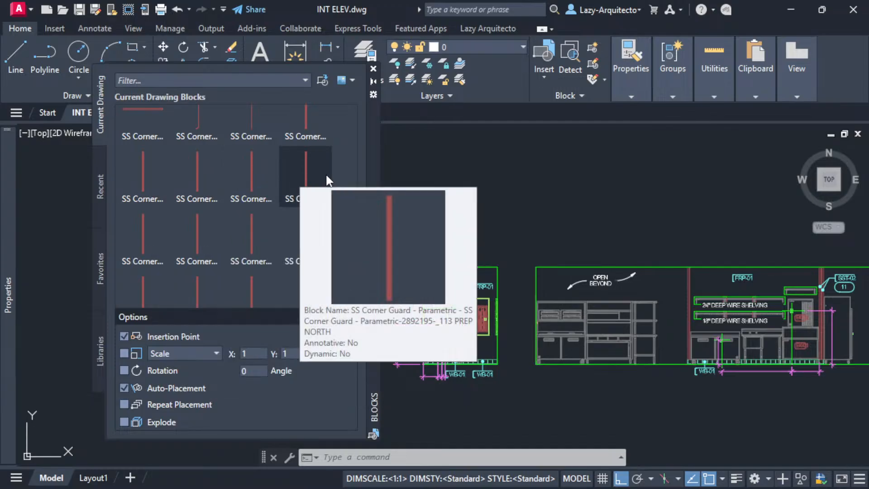
{"action": "scroll", "coordinate": [268, 203], "scroll_direction": "down", "scroll_amount": 4}
{"action": "scroll", "coordinate": [242, 238], "scroll_direction": "down", "scroll_amount": 4}
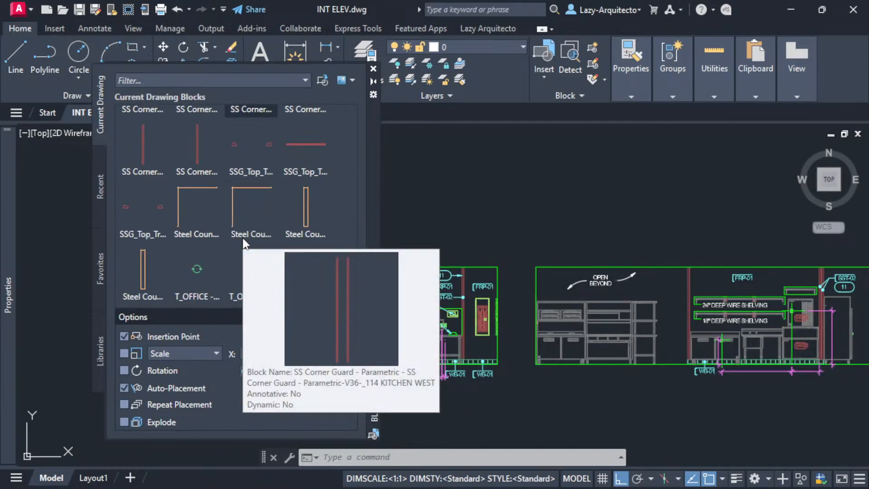
{"action": "scroll", "coordinate": [307, 194], "scroll_direction": "down", "scroll_amount": 5}
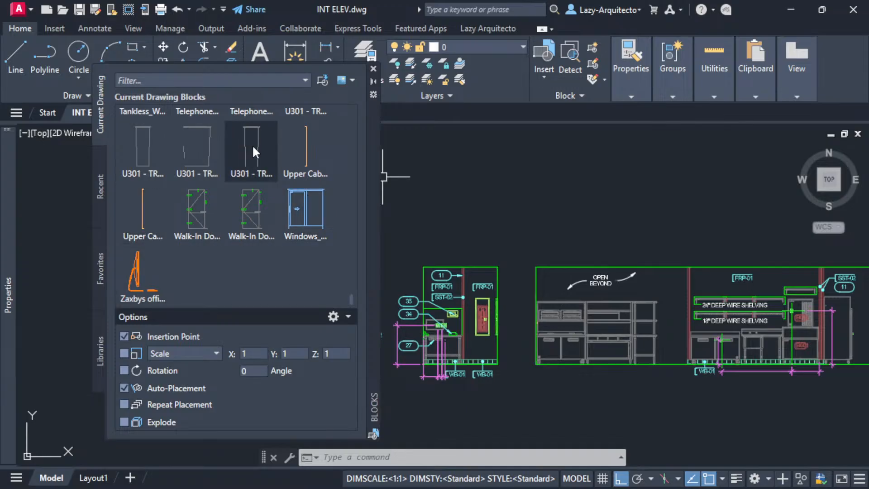
{"action": "mouse_move", "coordinate": [312, 206]}
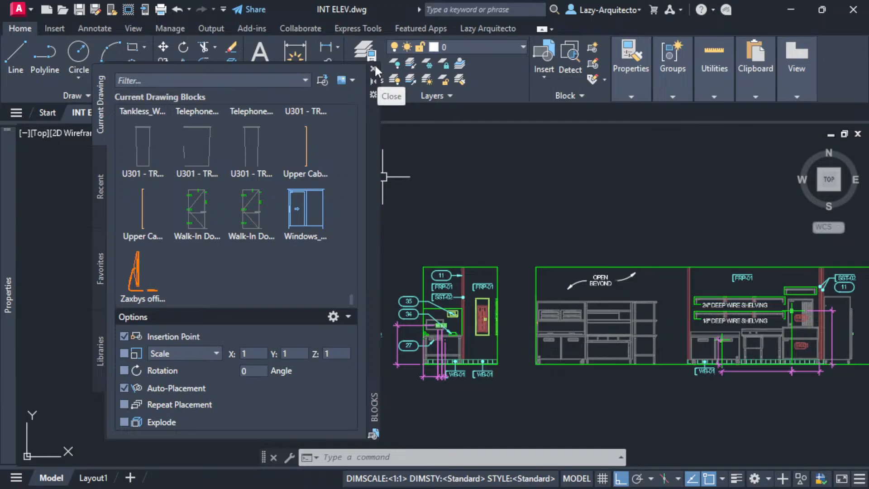
- Anchor the Blocks palette to the left side as an auto-hide panel
{"action": "right_click", "coordinate": [371, 130]}
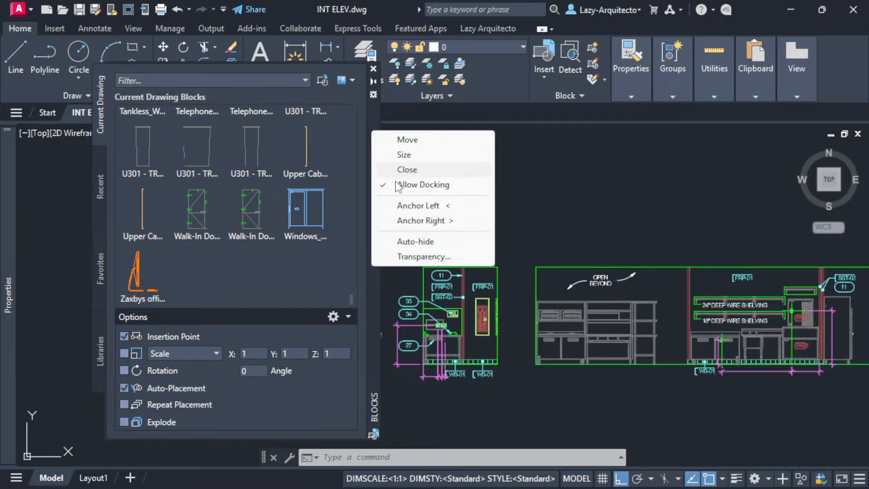
{"action": "left_click", "coordinate": [407, 206]}
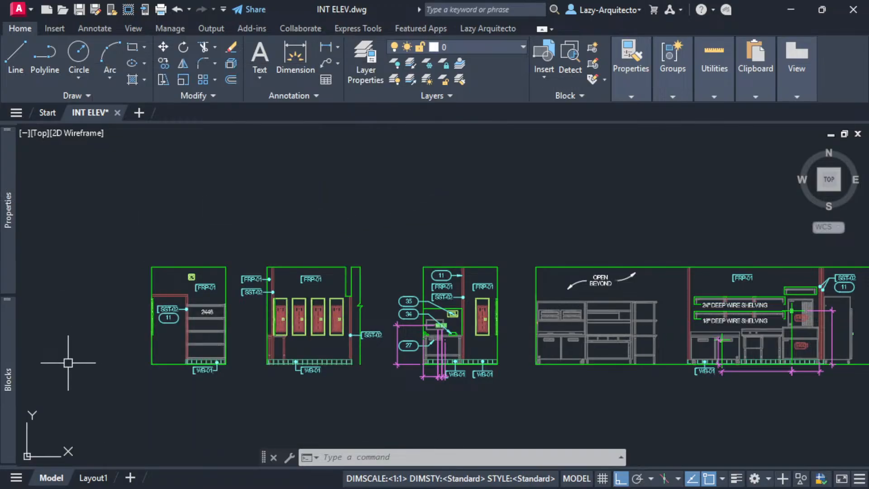
{"action": "mouse_move", "coordinate": [7, 344]}
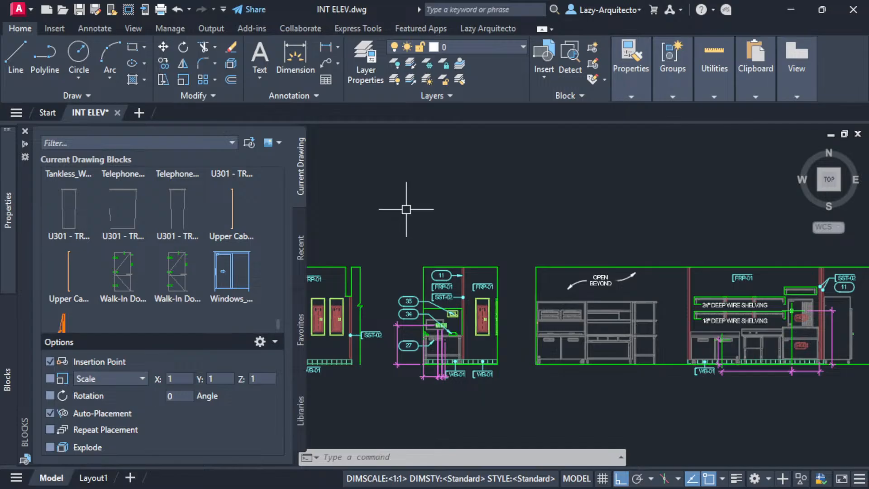
- Pan and zoom toward the electrical panel elevation
{"action": "middle_click_drag", "start_coordinate": [528, 218], "coordinate": [363, 240]}
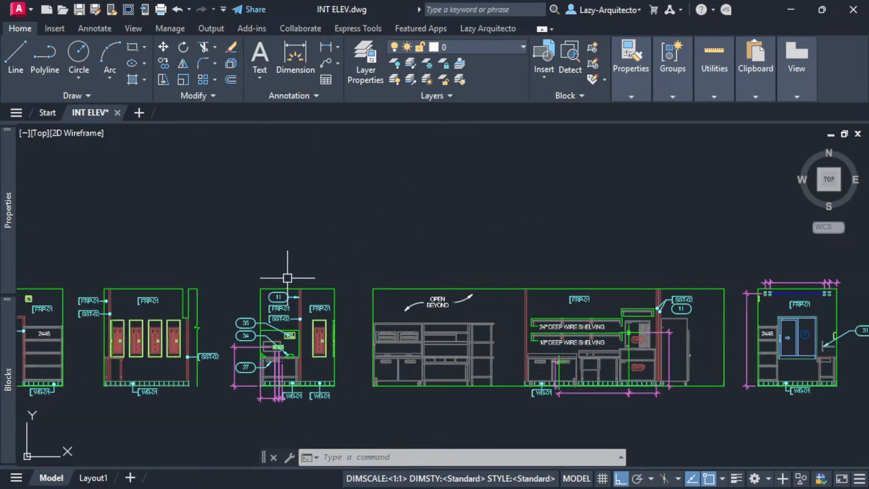
{"action": "middle_click_drag", "start_coordinate": [204, 364], "coordinate": [311, 339]}
{"action": "scroll", "coordinate": [271, 328], "scroll_direction": "up", "scroll_amount": 3}
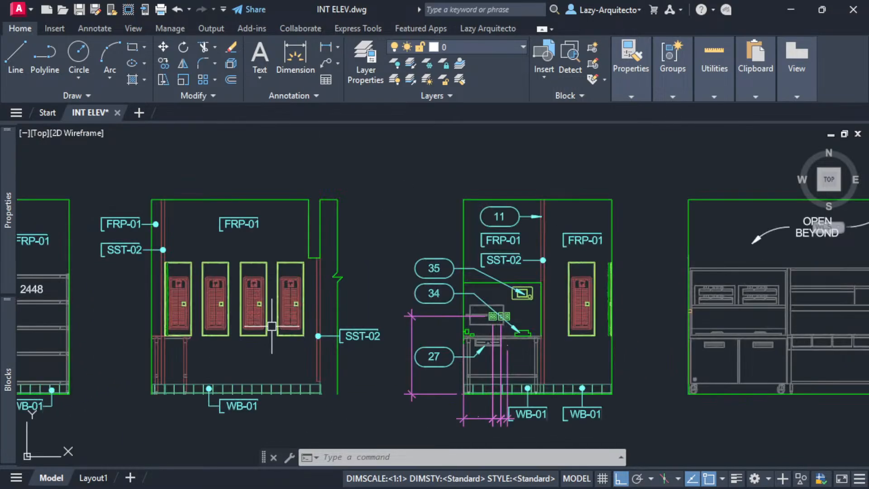
{"action": "left_click", "coordinate": [280, 303]}
{"action": "scroll", "coordinate": [248, 300], "scroll_direction": "up", "scroll_amount": 5}
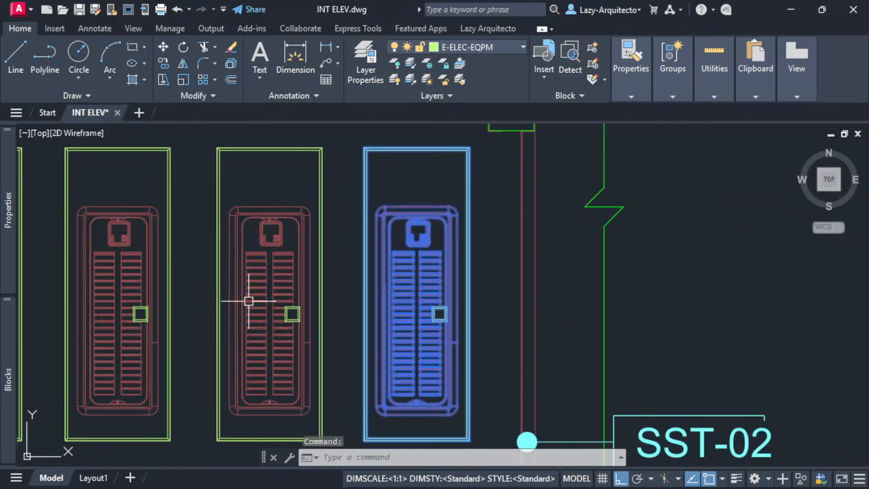
{"action": "key", "text": "Escape"}
{"action": "scroll", "coordinate": [266, 271], "scroll_direction": "down", "scroll_amount": 5}
{"action": "left_click", "coordinate": [260, 264]}
{"action": "key", "text": "Escape"}
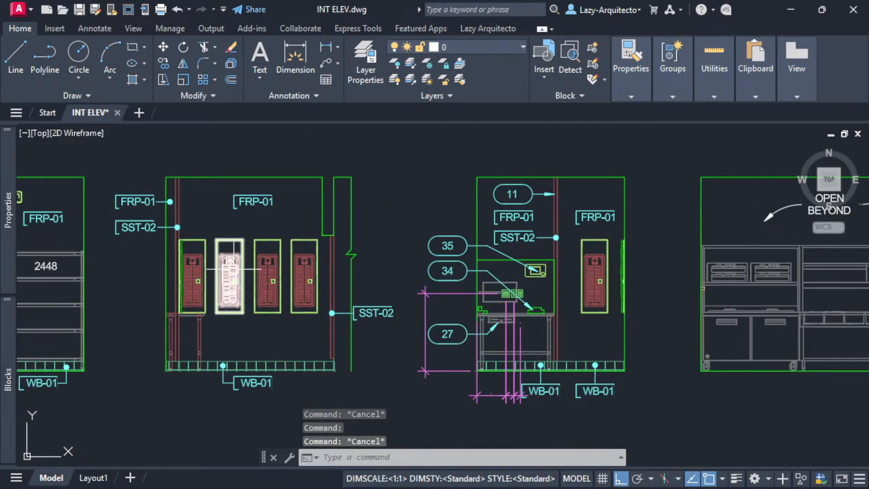
{"action": "left_click", "coordinate": [233, 260]}
{"action": "key", "text": "Escape"}
{"action": "left_click", "coordinate": [204, 263]}
{"action": "key", "text": "Escape"}
{"action": "left_click", "coordinate": [237, 260]}
{"action": "left_click", "coordinate": [266, 260]}
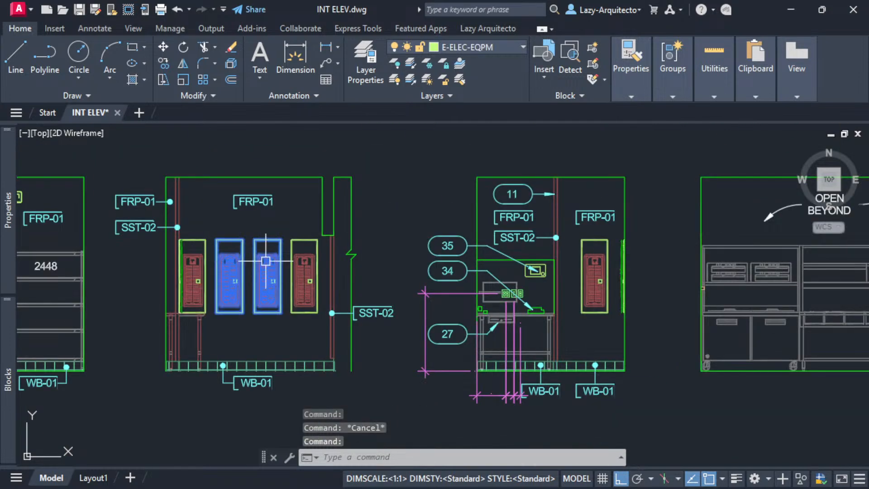
{"action": "key", "text": "Escape"}
{"action": "left_click", "coordinate": [298, 261]}
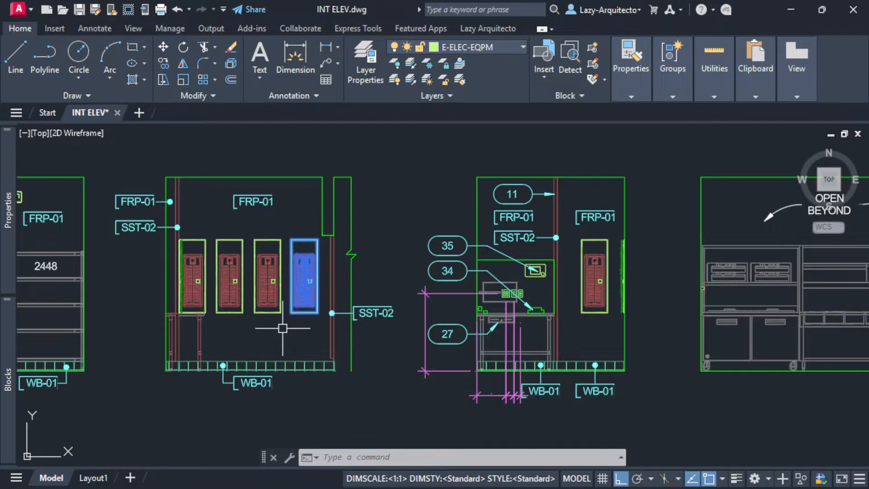
{"action": "middle_click_drag", "start_coordinate": [282, 328], "coordinate": [312, 339]}
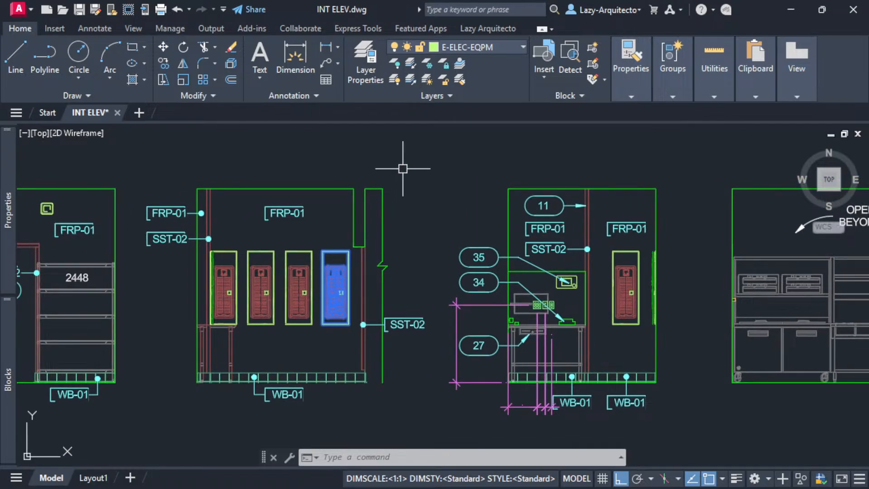
{"action": "right_click", "coordinate": [417, 220]}
{"action": "left_click", "coordinate": [430, 366]}
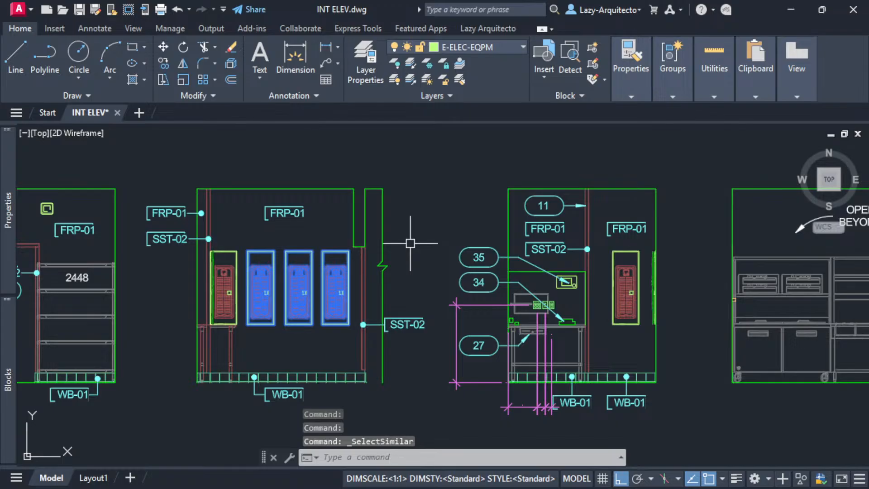
{"action": "scroll", "coordinate": [410, 243], "scroll_direction": "down", "scroll_amount": 3}
{"action": "scroll", "coordinate": [410, 243], "scroll_direction": "up", "scroll_amount": 3}
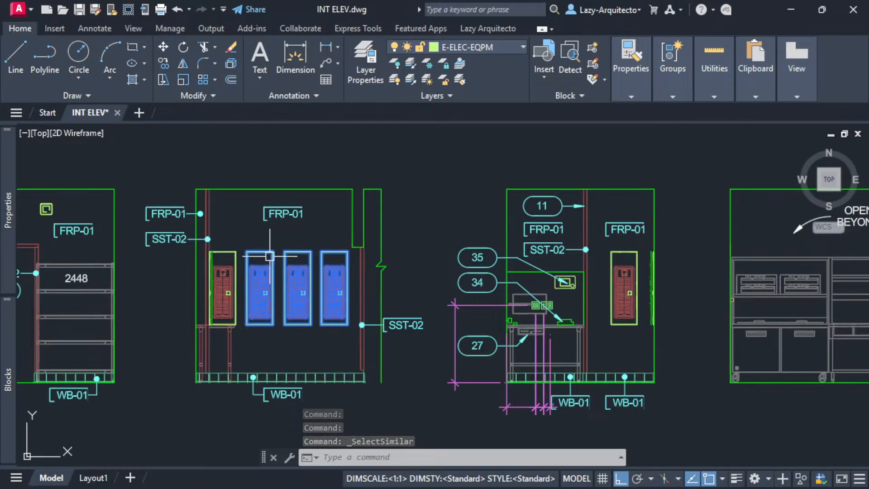
{"action": "scroll", "coordinate": [263, 307], "scroll_direction": "up", "scroll_amount": 3}
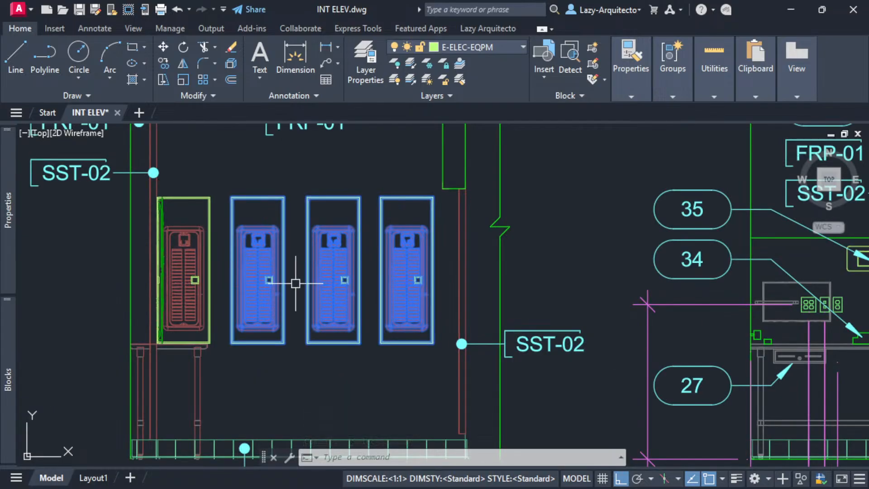
{"action": "scroll", "coordinate": [197, 287], "scroll_direction": "down", "scroll_amount": 3}
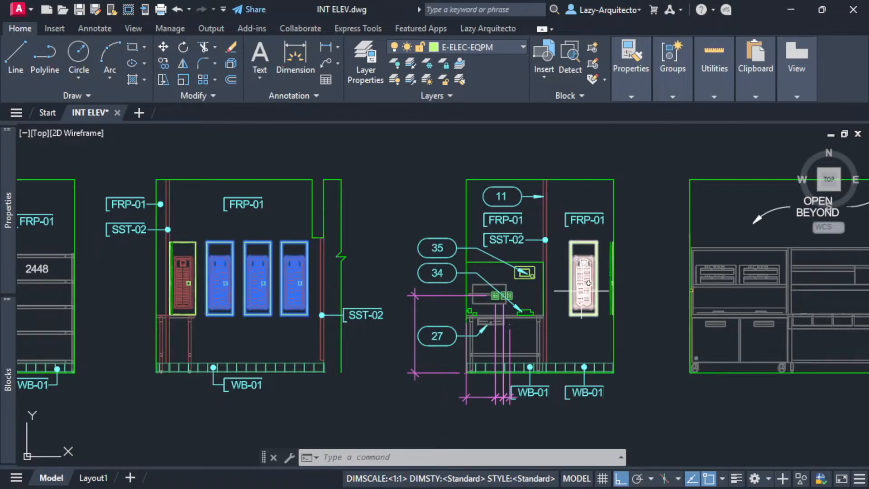
{"action": "scroll", "coordinate": [206, 293], "scroll_direction": "up", "scroll_amount": 3}
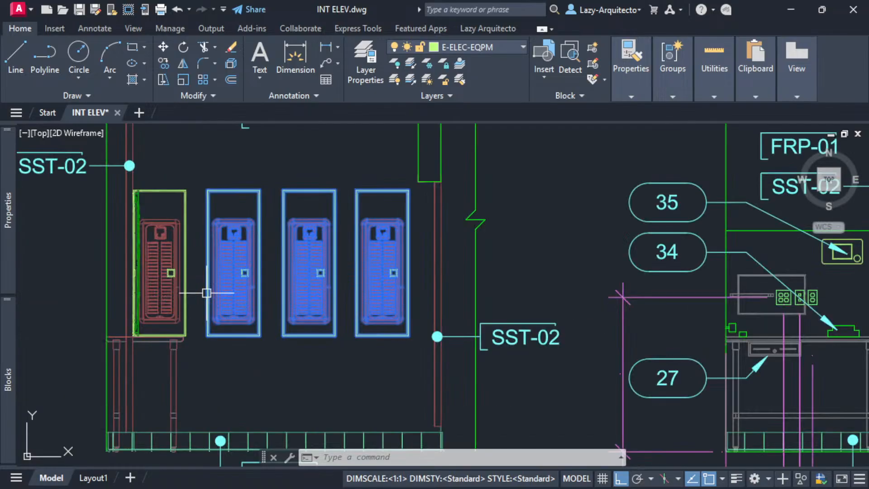
{"action": "scroll", "coordinate": [186, 281], "scroll_direction": "down", "scroll_amount": 3}
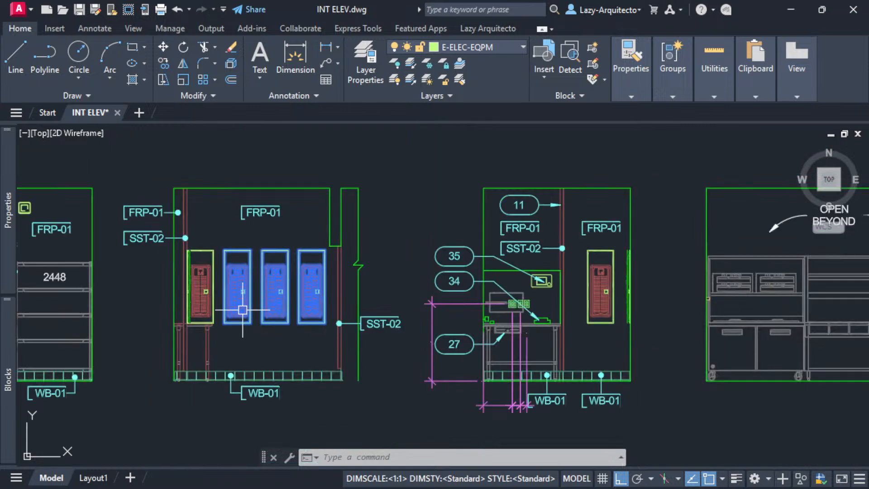
{"action": "key", "text": "Escape"}
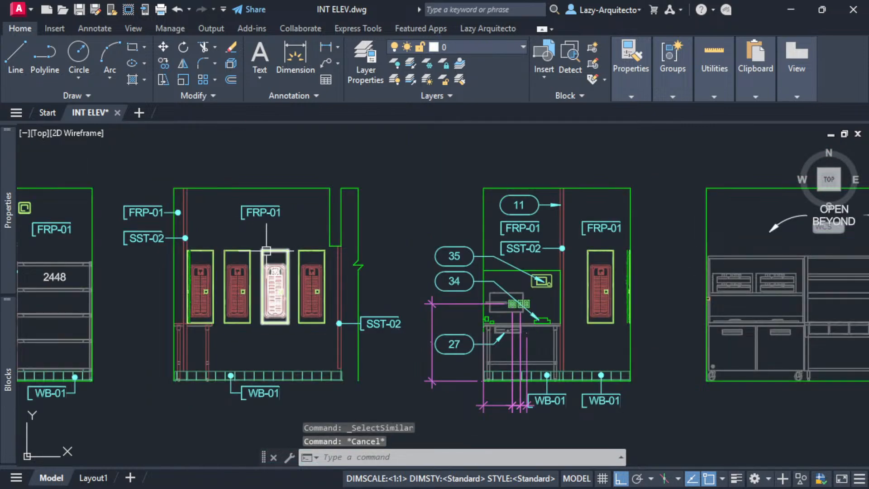
{"action": "type", "text": "selects"}
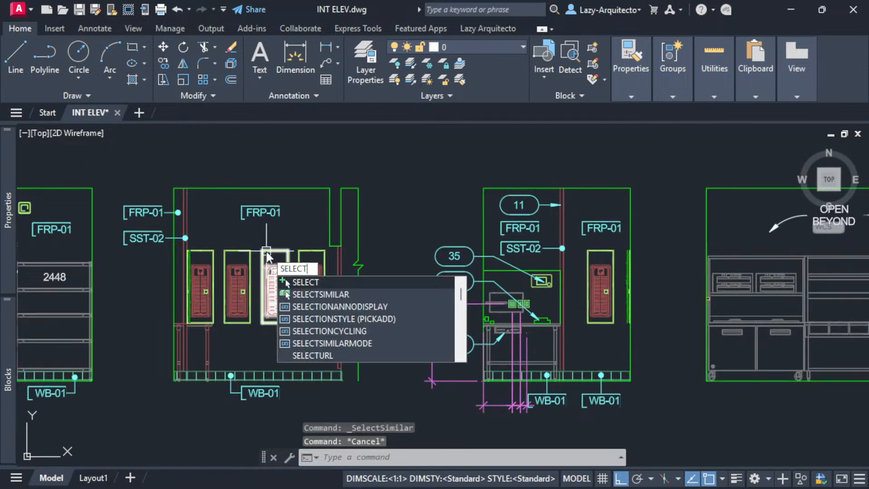
- Run SELECTSIMILAR with every matching property unchecked, using one electrical panel as the reference
{"action": "key", "text": "Return"}
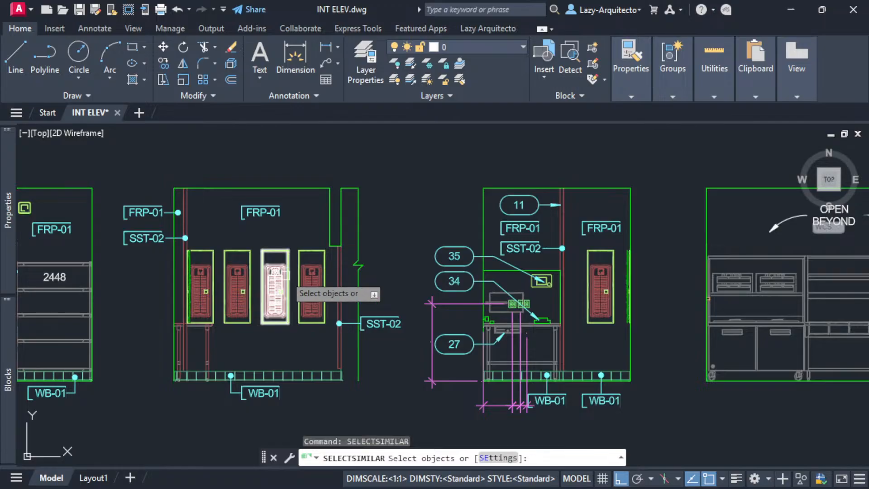
{"action": "left_click", "coordinate": [494, 458]}
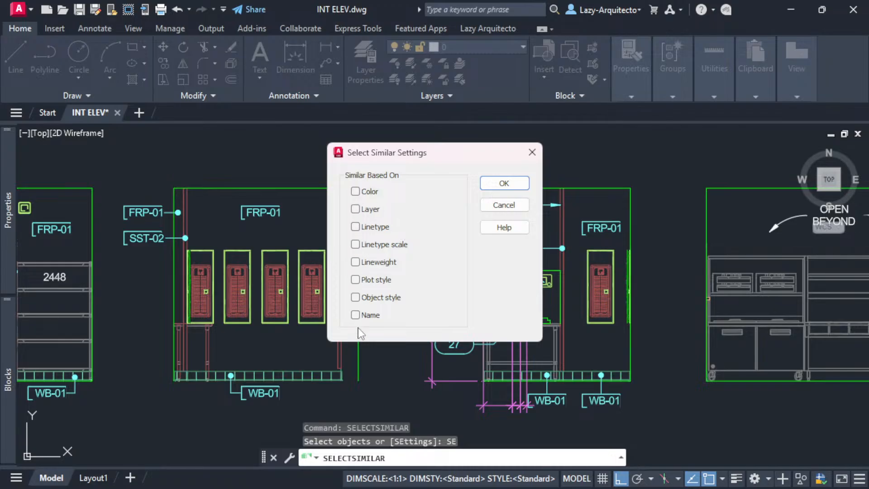
{"action": "left_click", "coordinate": [504, 184]}
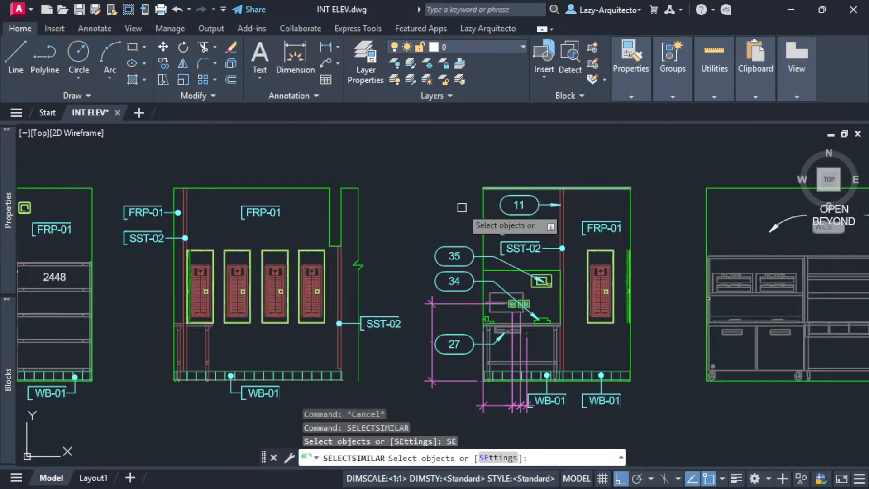
{"action": "left_click", "coordinate": [276, 251]}
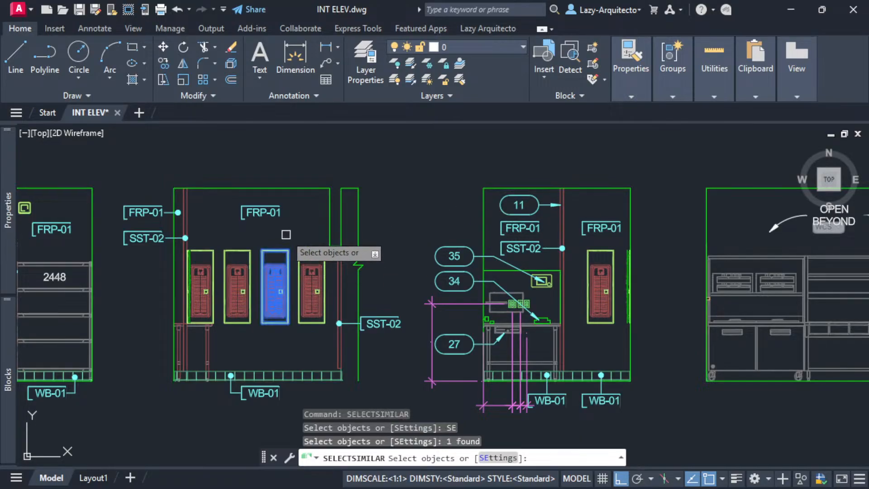
{"action": "key", "text": "Return"}
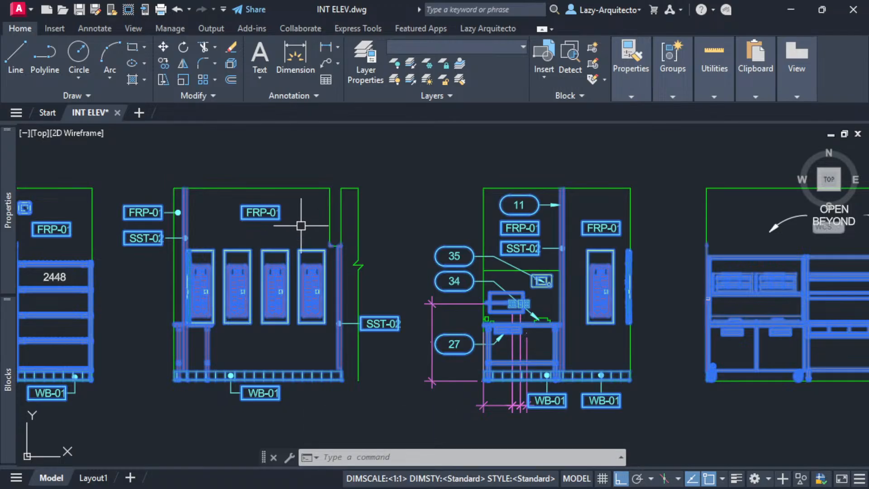
- Survey the whole elevation row and confirm Properties reports 616 block references selected
{"action": "scroll", "coordinate": [300, 224], "scroll_direction": "down", "scroll_amount": 3}
{"action": "scroll", "coordinate": [132, 249], "scroll_direction": "up", "scroll_amount": 5}
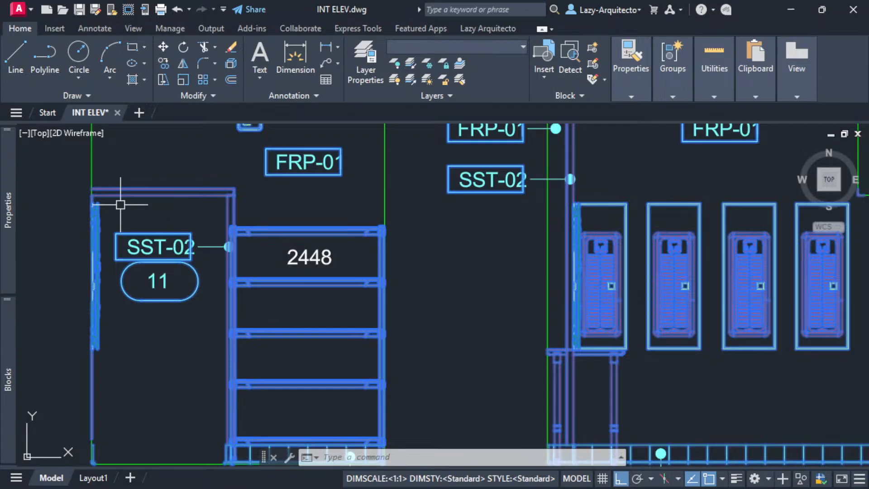
{"action": "scroll", "coordinate": [120, 205], "scroll_direction": "down", "scroll_amount": 4}
{"action": "middle_click_drag", "start_coordinate": [539, 309], "coordinate": [335, 325]}
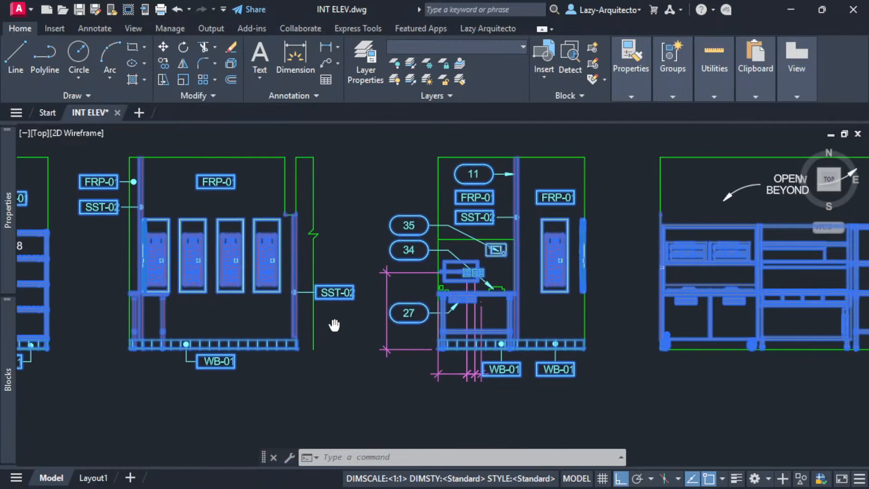
{"action": "scroll", "coordinate": [202, 359], "scroll_direction": "up", "scroll_amount": 8}
{"action": "scroll", "coordinate": [213, 338], "scroll_direction": "down", "scroll_amount": 5}
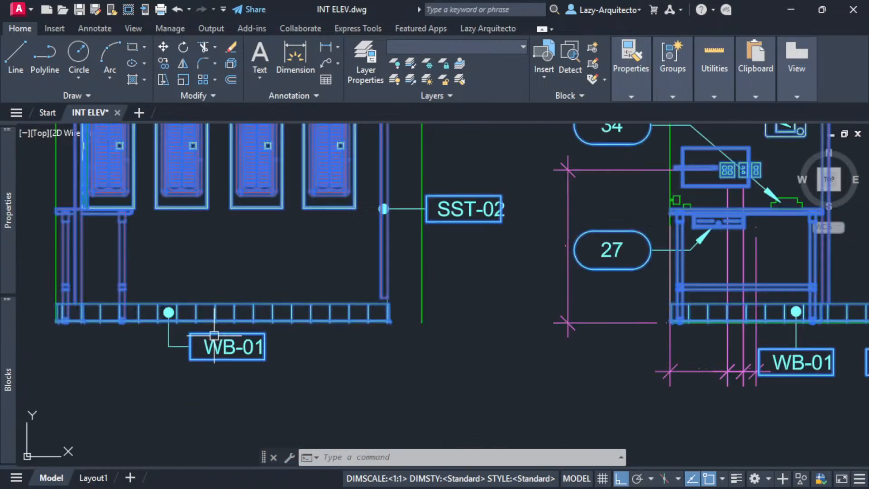
{"action": "scroll", "coordinate": [214, 336], "scroll_direction": "down", "scroll_amount": 5}
{"action": "mouse_move", "coordinate": [613, 321]}
{"action": "middle_mouse_down"}
{"action": "mouse_move", "coordinate": [583, 330]}
{"action": "mouse_move", "coordinate": [369, 336]}
{"action": "mouse_move", "coordinate": [465, 324]}
{"action": "mouse_move", "coordinate": [342, 305]}
{"action": "middle_mouse_up"}
{"action": "scroll", "coordinate": [643, 307], "scroll_direction": "down", "scroll_amount": 5}
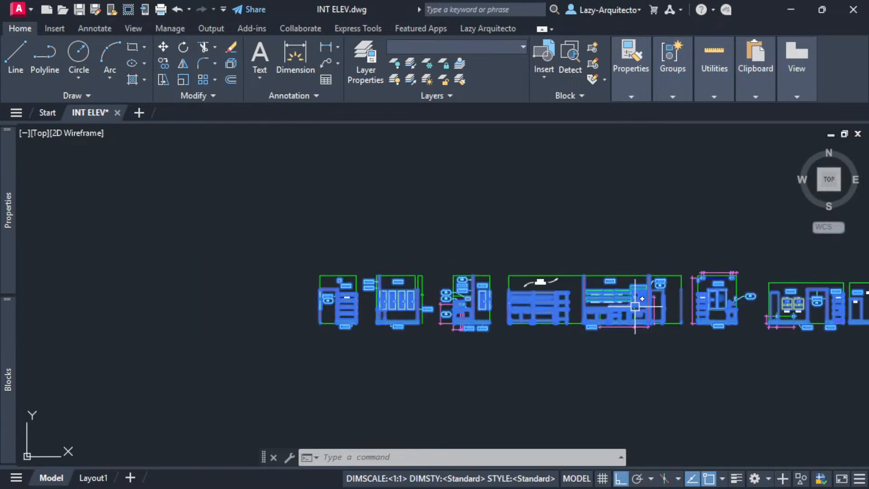
{"action": "middle_click_drag", "start_coordinate": [511, 241], "coordinate": [388, 249]}
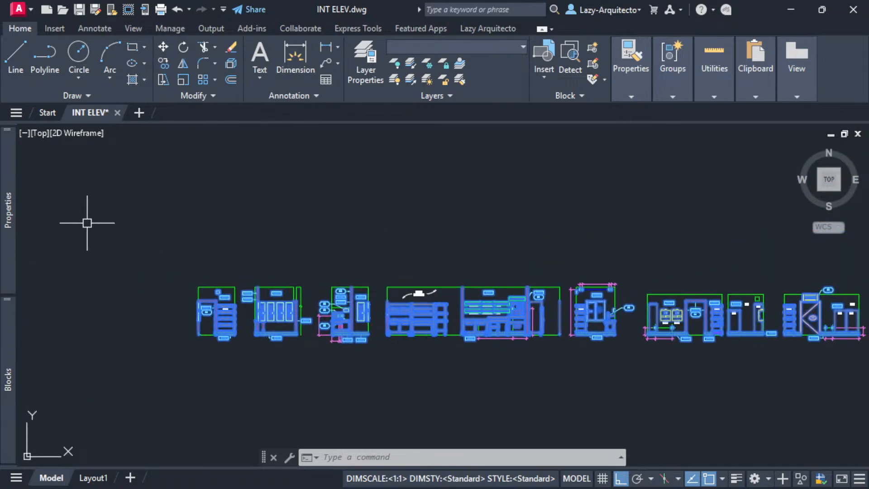
{"action": "mouse_move", "coordinate": [10, 203]}
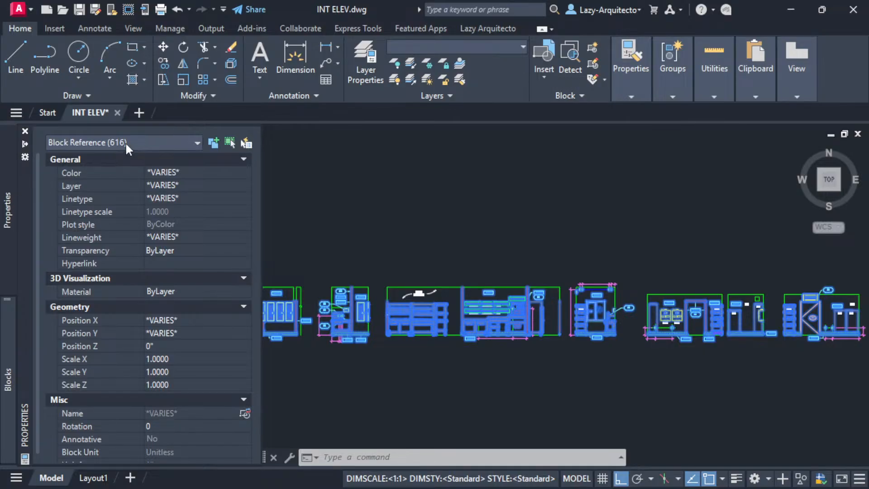
- Collapse the Blocks and Properties palettes and pan across the elevations, keeping the block references selected
{"action": "mouse_move", "coordinate": [10, 355]}
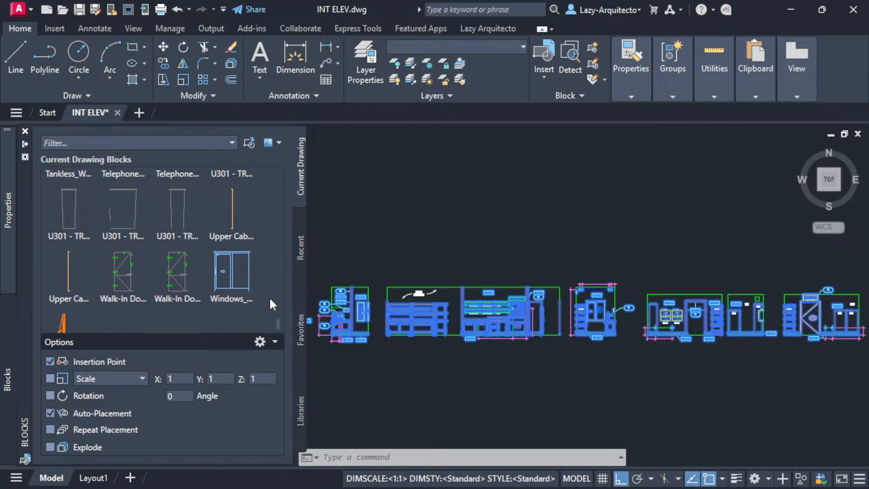
{"action": "left_click", "coordinate": [9, 209]}
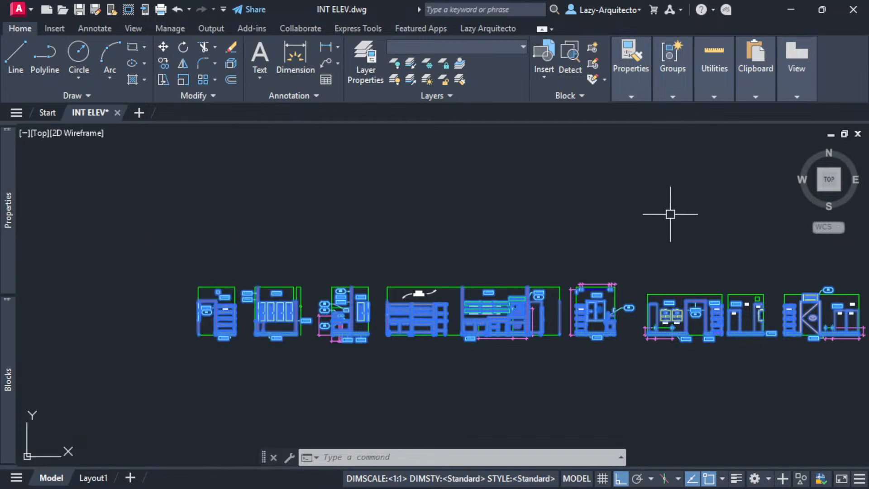
{"action": "mouse_move", "coordinate": [695, 225]}
{"action": "middle_mouse_down"}
{"action": "mouse_move", "coordinate": [549, 239]}
{"action": "mouse_move", "coordinate": [648, 226]}
{"action": "middle_mouse_up"}
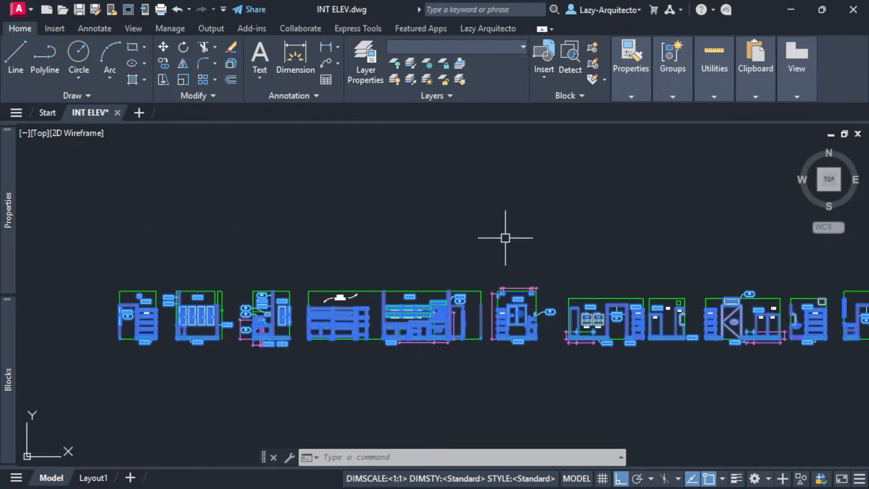
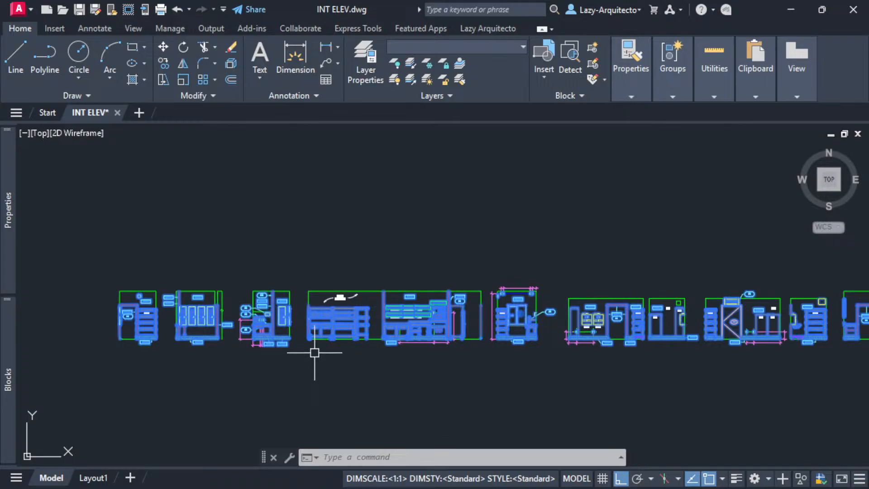
- Inspect the SST-02 tag text without changing it and pan the elevations down slightly
{"action": "scroll", "coordinate": [210, 344], "scroll_direction": "up", "scroll_amount": 3}
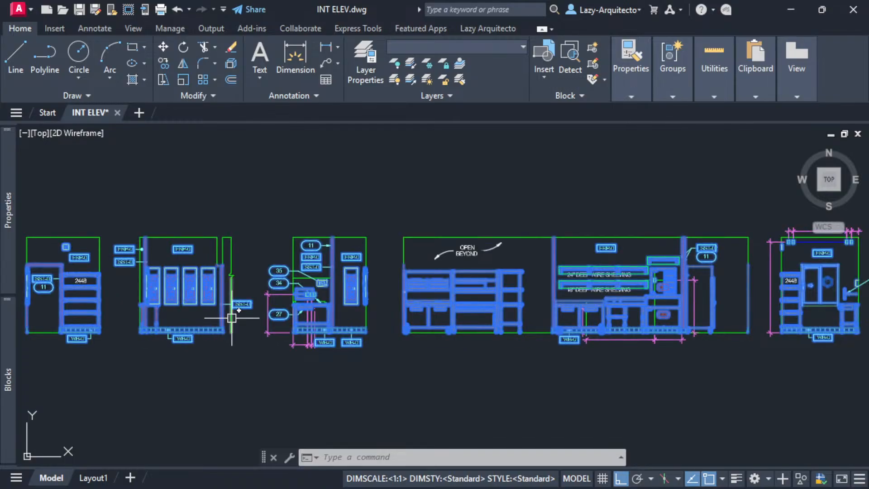
{"action": "scroll", "coordinate": [231, 317], "scroll_direction": "up", "scroll_amount": 5}
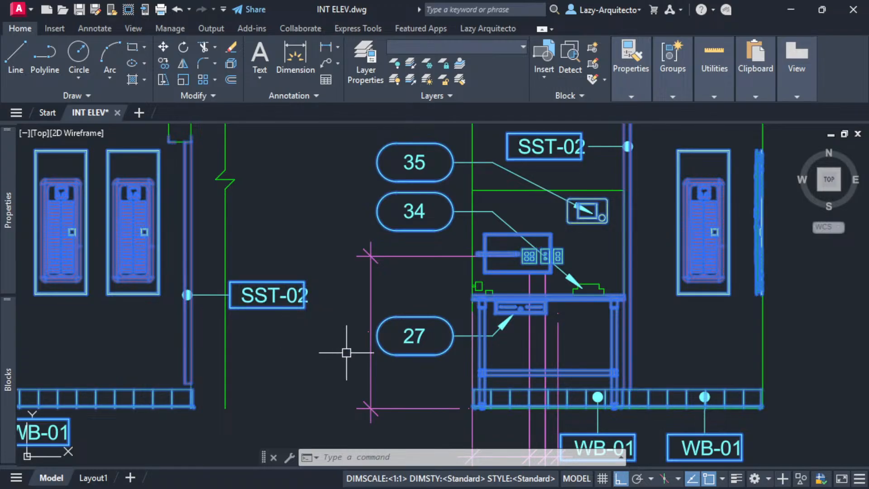
{"action": "scroll", "coordinate": [347, 346], "scroll_direction": "down", "scroll_amount": 3}
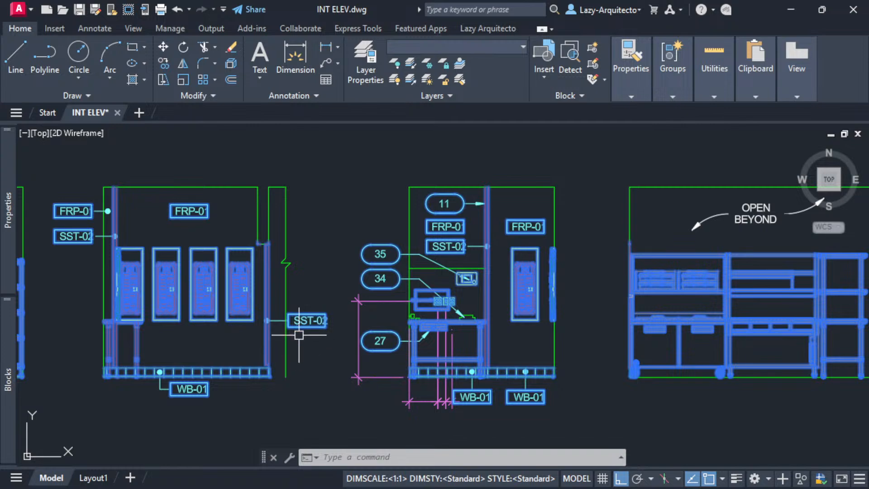
{"action": "scroll", "coordinate": [301, 321], "scroll_direction": "up", "scroll_amount": 5}
{"action": "double_click", "coordinate": [311, 297]}
{"action": "key", "text": "Escape"}
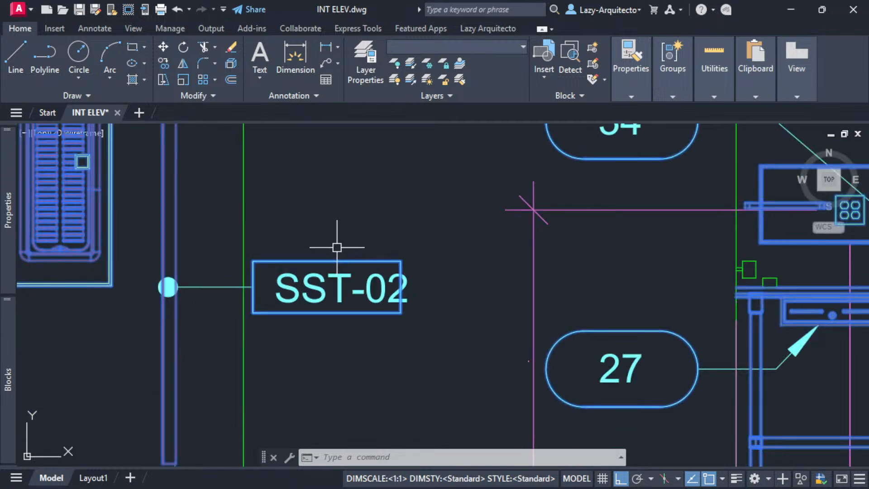
{"action": "scroll", "coordinate": [340, 244], "scroll_direction": "up", "scroll_amount": 3}
{"action": "scroll", "coordinate": [370, 247], "scroll_direction": "down", "scroll_amount": 3}
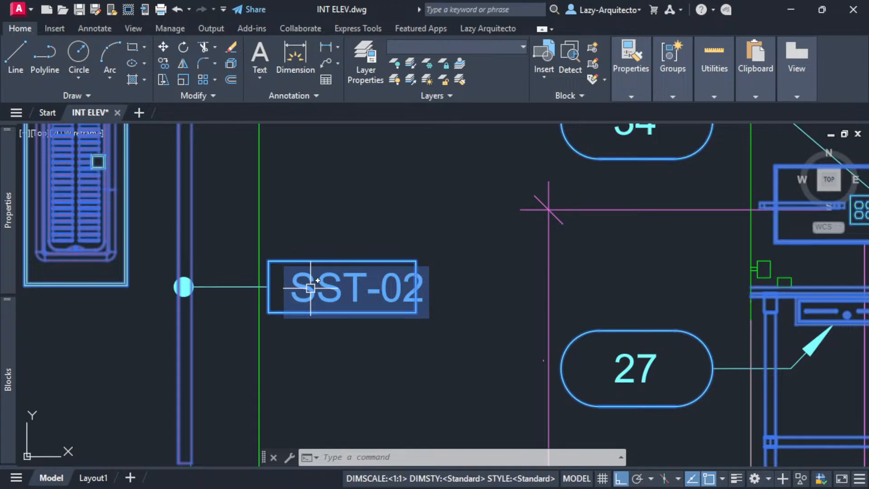
{"action": "left_click", "coordinate": [273, 257]}
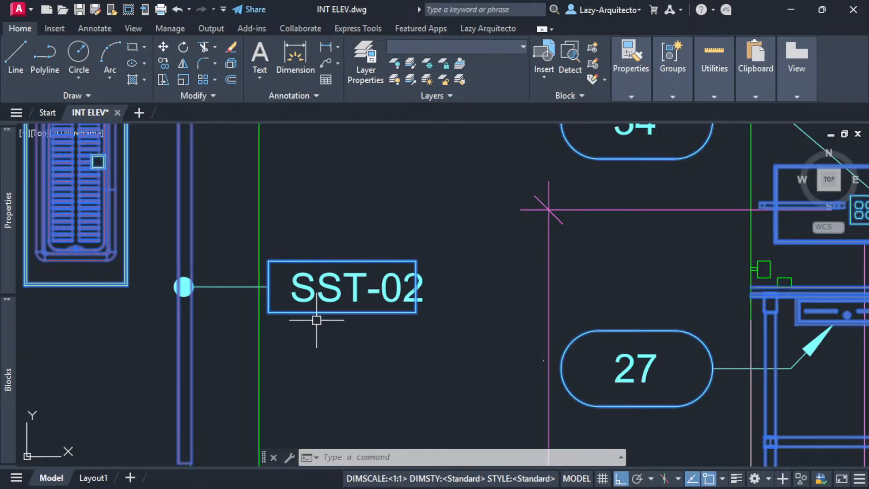
{"action": "scroll", "coordinate": [318, 350], "scroll_direction": "down", "scroll_amount": 5}
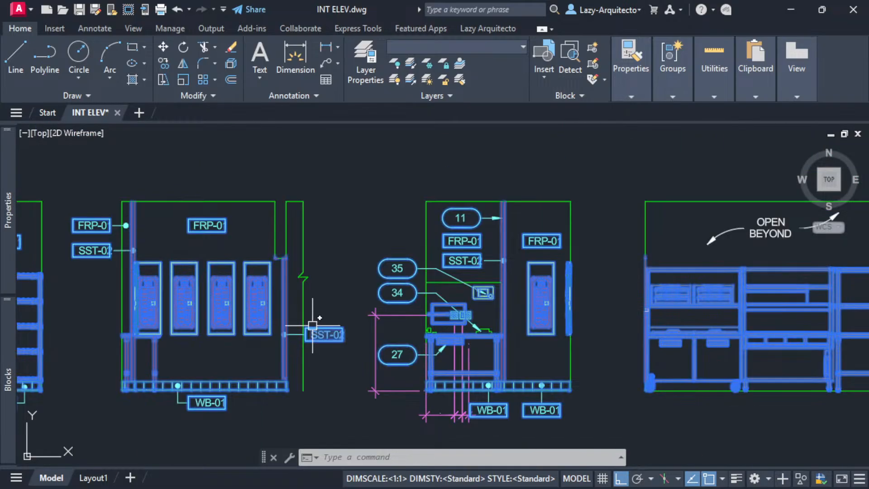
{"action": "scroll", "coordinate": [325, 292], "scroll_direction": "down", "scroll_amount": 3}
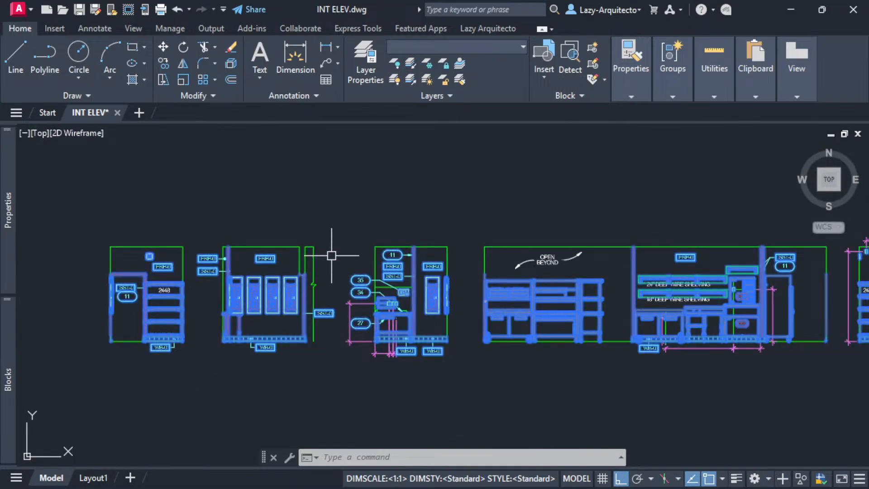
{"action": "middle_click_drag", "start_coordinate": [333, 253], "coordinate": [333, 288]}
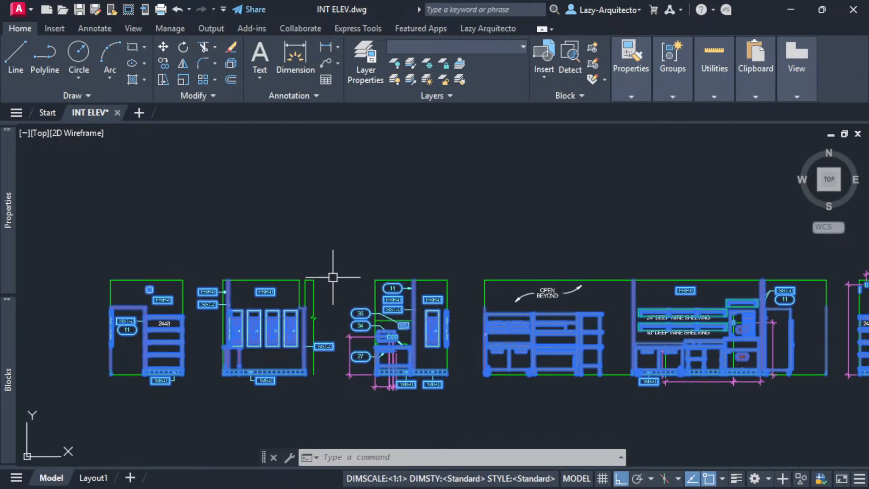
- Explode the 616 selected block references with EXPLODE (X)
{"action": "type", "text": "BURST"}
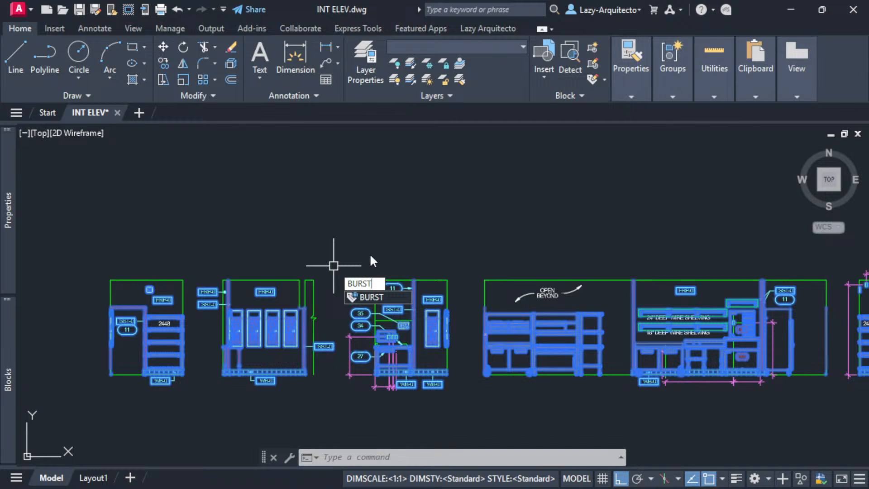
{"action": "key", "text": "BackSpace"}
{"action": "key", "text": "BackSpace"}
{"action": "key", "text": "BackSpace"}
{"action": "key", "text": "BackSpace"}
{"action": "key", "text": "BackSpace"}
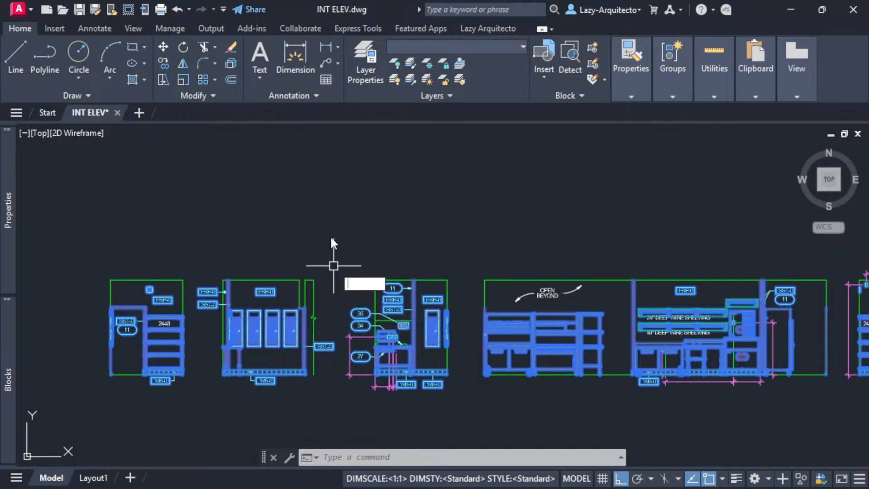
{"action": "type", "text": "X"}
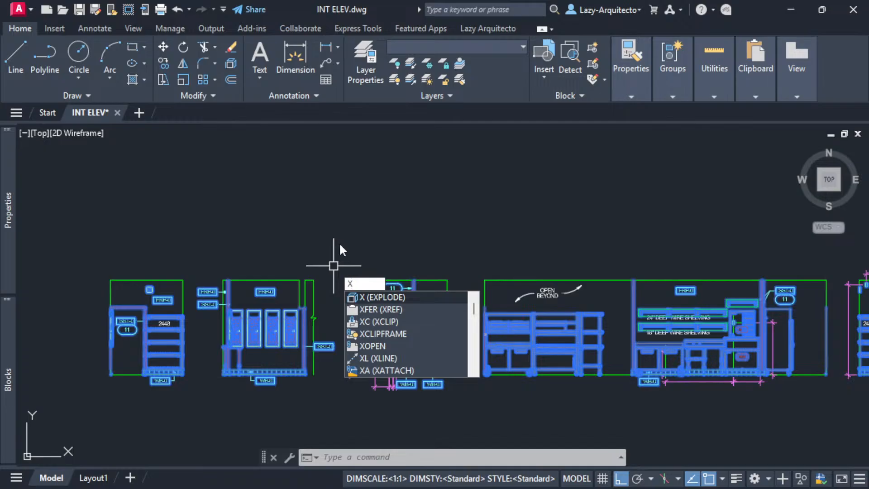
{"action": "key", "text": "Return"}
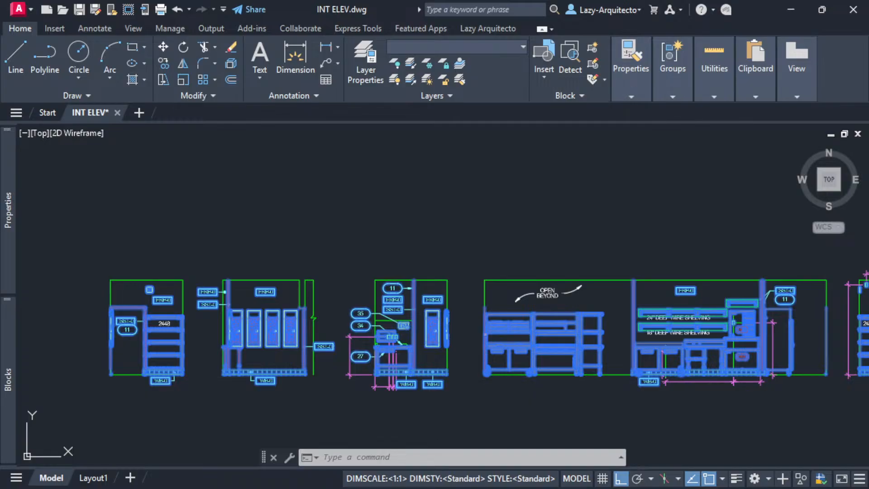
{"action": "type", "text": "x"}
{"action": "key", "text": "Return"}
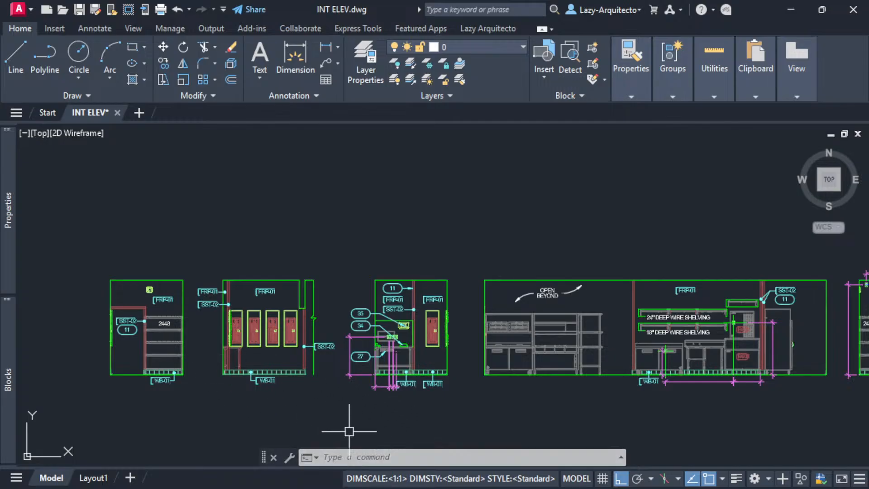
{"action": "key", "text": "F2"}
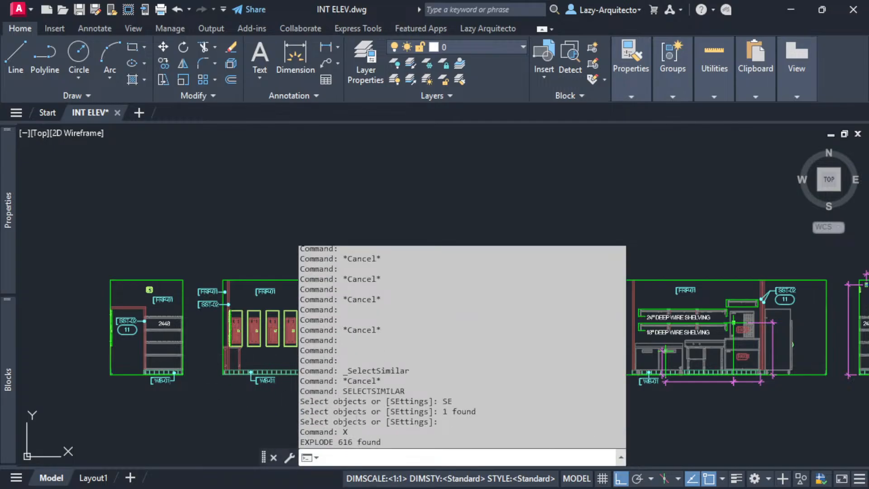
{"action": "key", "text": "F2"}
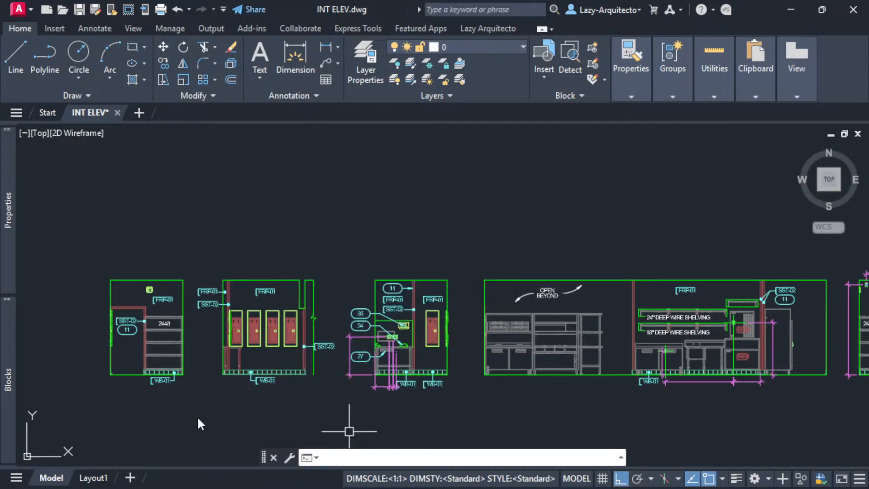
{"action": "scroll", "coordinate": [112, 343], "scroll_direction": "up", "scroll_amount": 3}
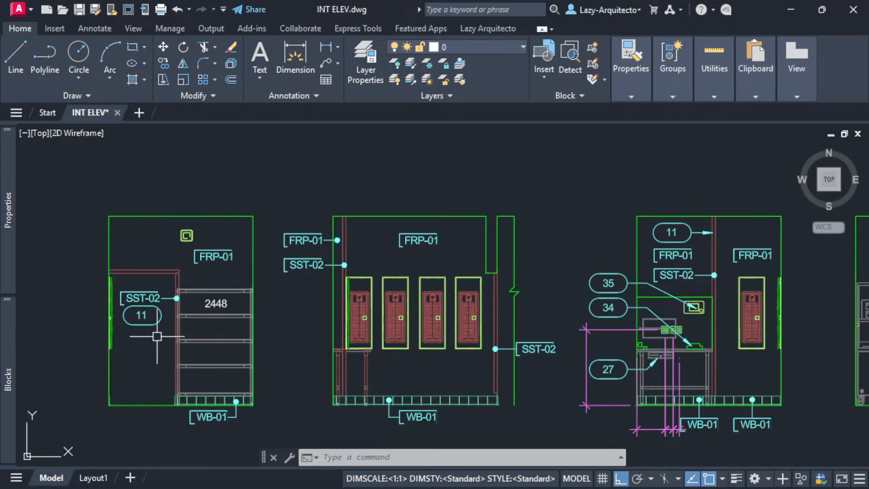
{"action": "left_click", "coordinate": [192, 337]}
{"action": "key", "text": "Escape"}
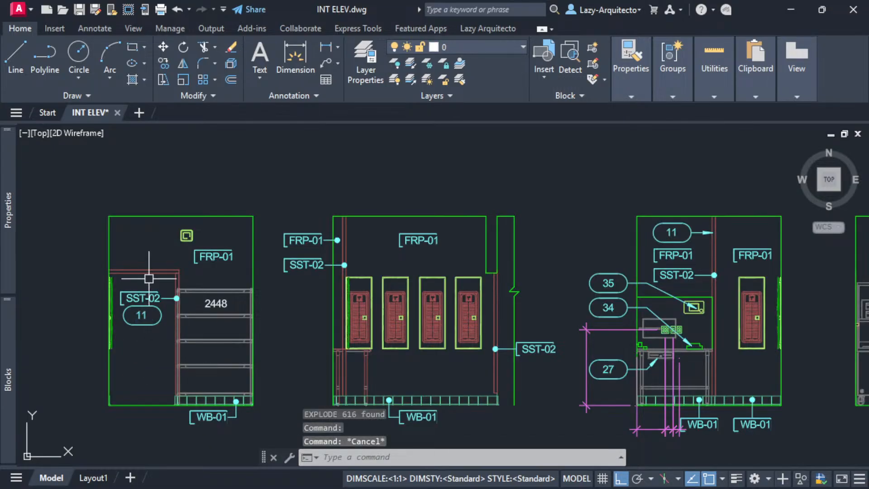
{"action": "left_click", "coordinate": [152, 274]}
{"action": "key", "text": "Escape"}
{"action": "left_click", "coordinate": [180, 279]}
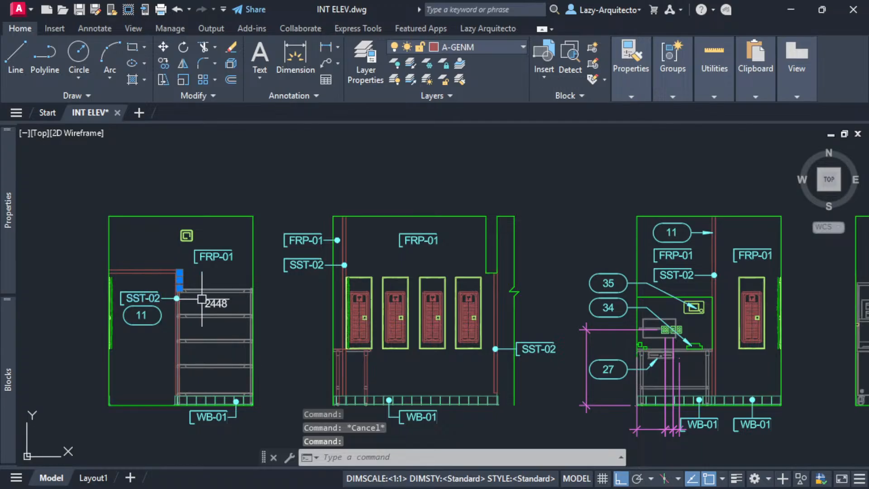
{"action": "key", "text": "Escape"}
{"action": "left_click", "coordinate": [186, 235]}
{"action": "key", "text": "Escape"}
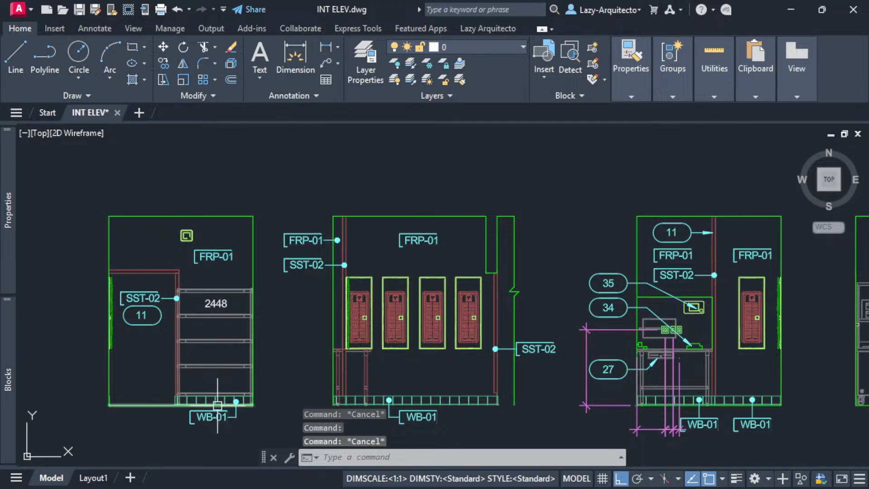
{"action": "left_click", "coordinate": [193, 413]}
{"action": "key", "text": "Escape"}
{"action": "key", "text": "Escape"}
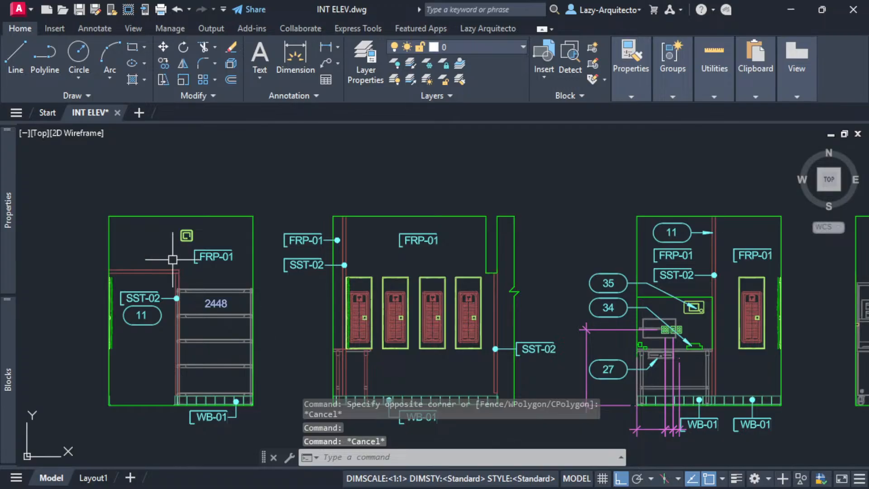
{"action": "left_click", "coordinate": [8, 379]}
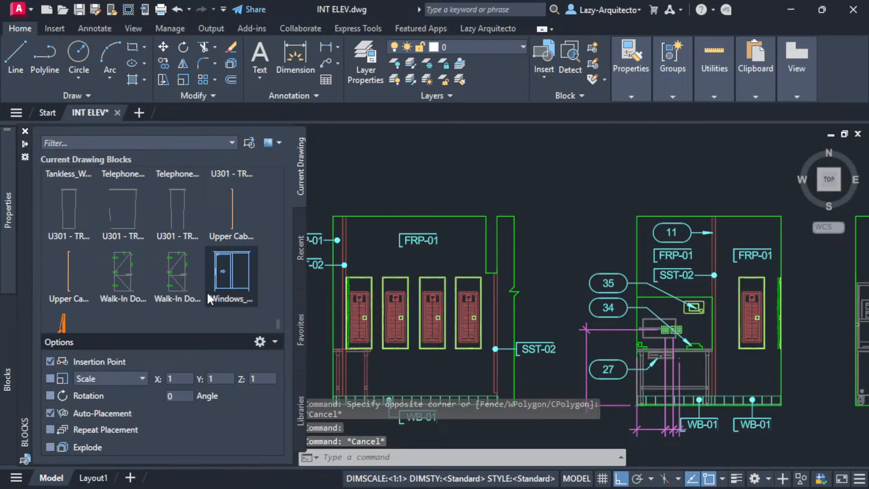
{"action": "scroll", "coordinate": [208, 292], "scroll_direction": "up", "scroll_amount": 10}
{"action": "scroll", "coordinate": [241, 281], "scroll_direction": "up", "scroll_amount": 10}
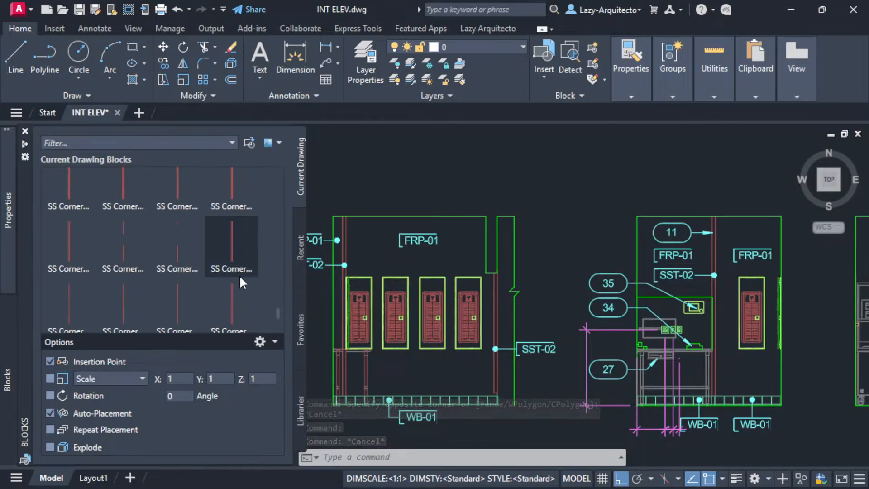
{"action": "scroll", "coordinate": [239, 275], "scroll_direction": "up", "scroll_amount": 3}
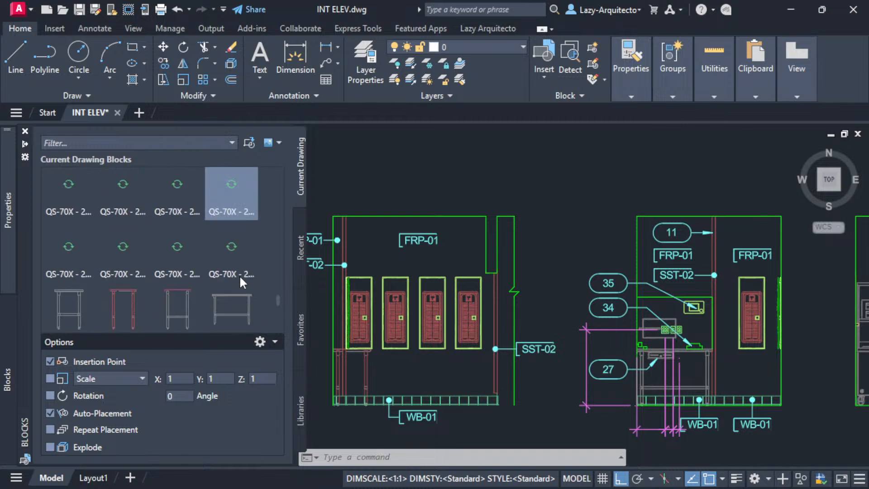
{"action": "left_click_drag", "start_coordinate": [276, 297], "coordinate": [275, 199]}
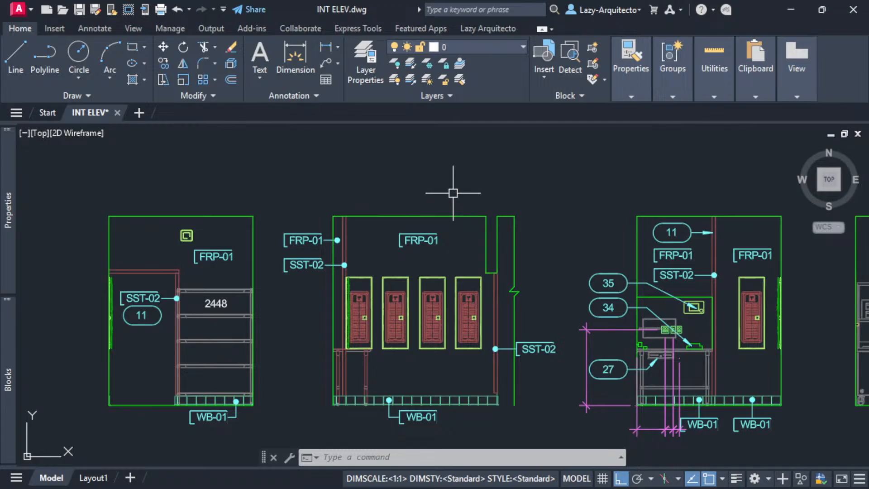
- Purge all unused object types with -PURGE, skipping verification of each name
{"action": "type", "text": "-Purge"}
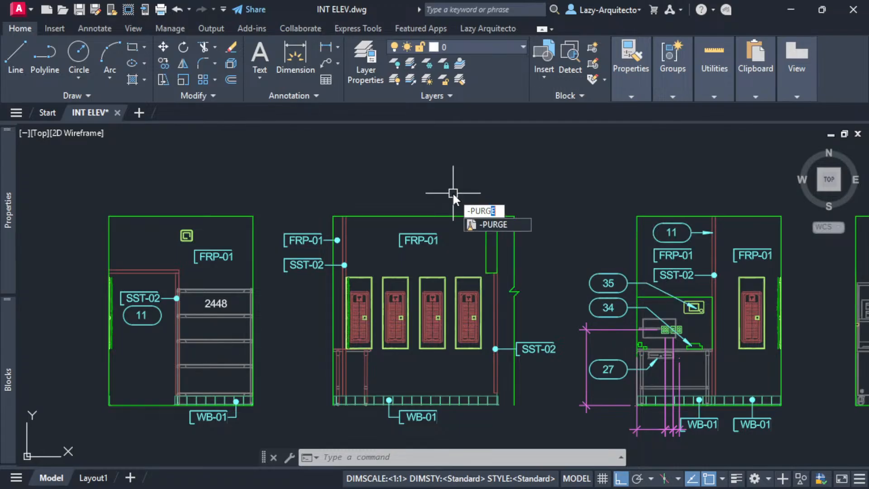
{"action": "key", "text": "Return"}
{"action": "type", "text": "all"}
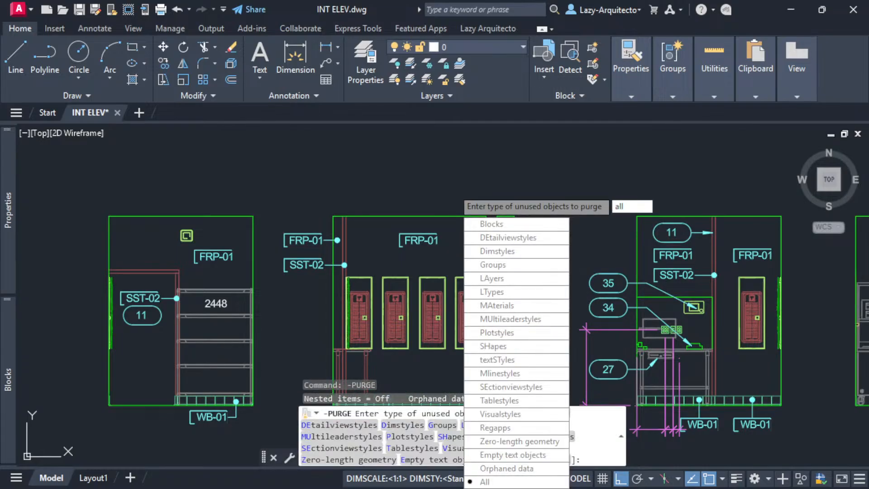
{"action": "key", "text": "Return"}
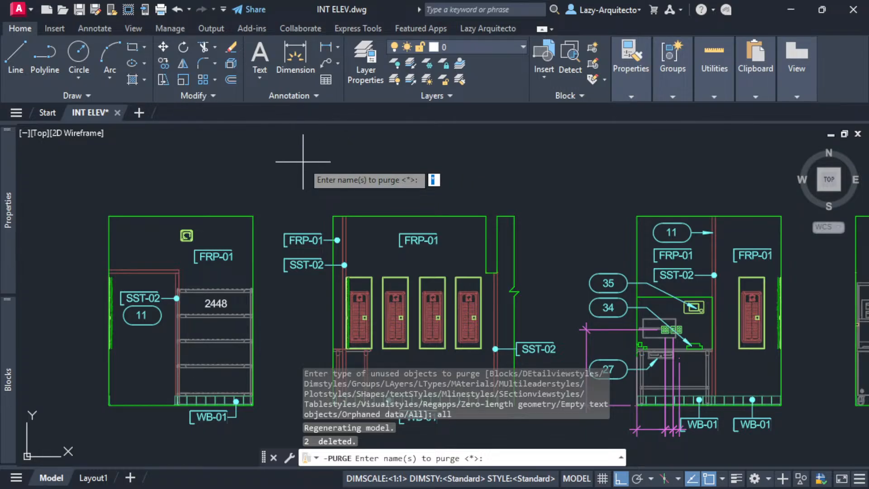
{"action": "key", "text": "Return"}
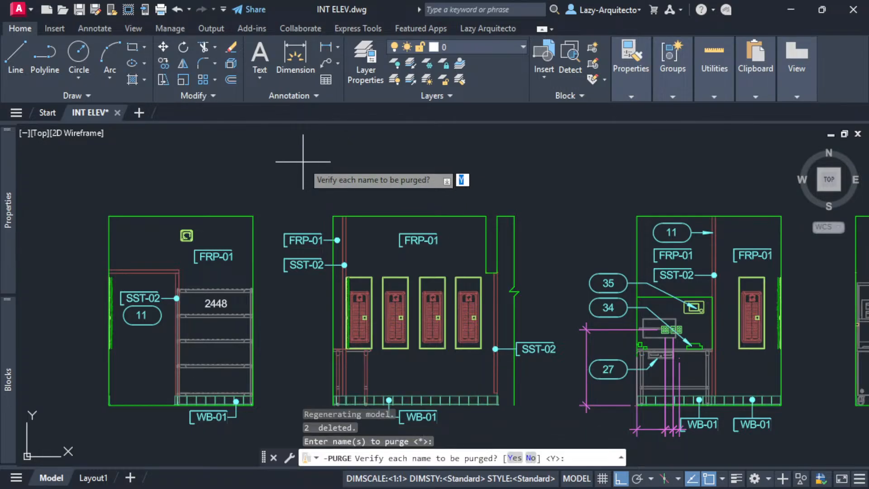
{"action": "type", "text": "n"}
{"action": "key", "text": "Return"}
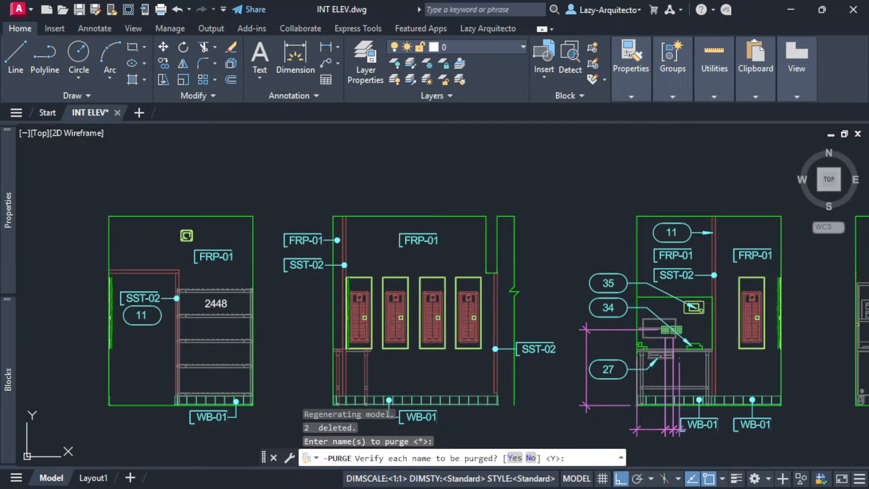
{"action": "key", "text": "Return"}
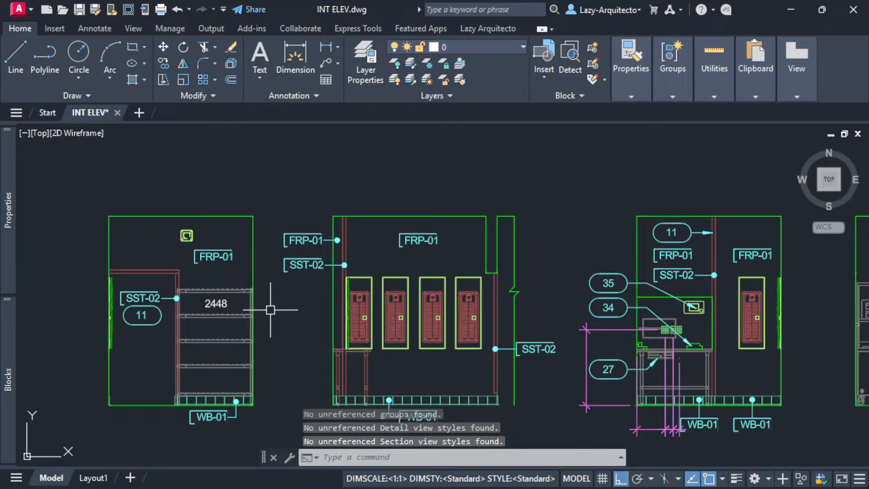
- Review the command history to confirm 555 unreferenced blocks were deleted
{"action": "key", "text": "F2"}
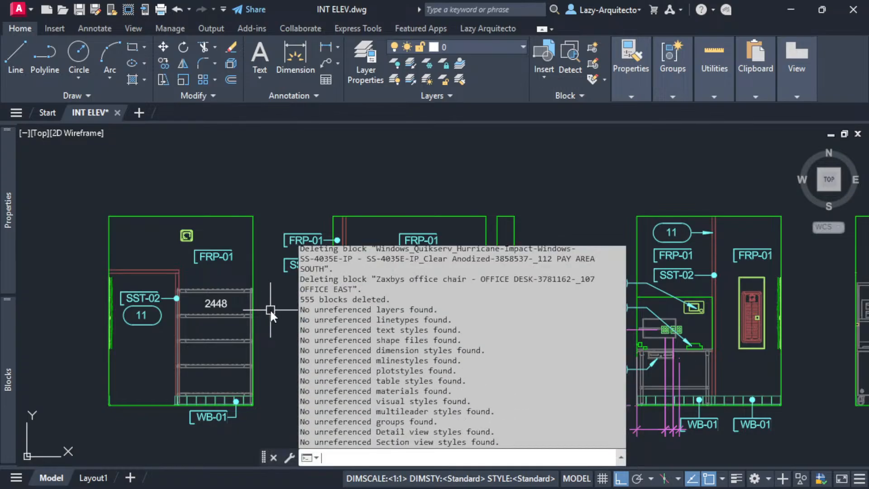
{"action": "scroll", "coordinate": [462, 346], "scroll_direction": "up", "scroll_amount": 6}
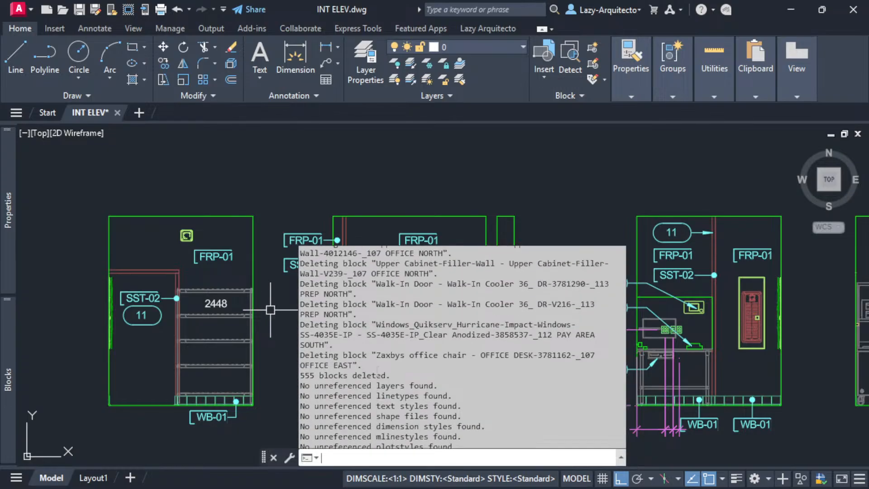
{"action": "scroll", "coordinate": [383, 372], "scroll_direction": "up", "scroll_amount": 7}
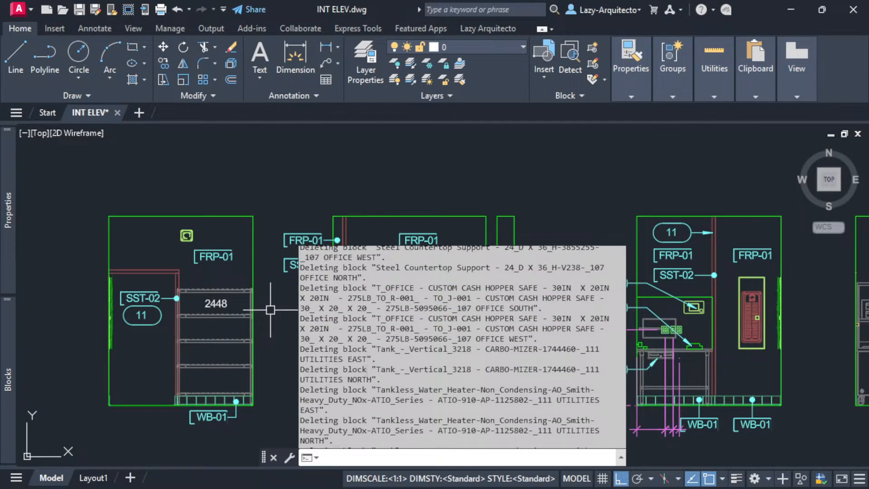
{"action": "scroll", "coordinate": [462, 347], "scroll_direction": "up", "scroll_amount": 7}
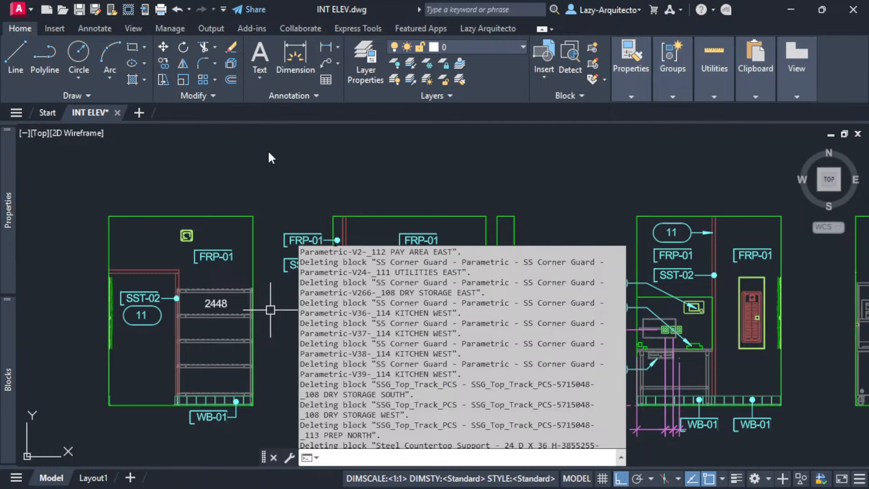
{"action": "left_click", "coordinate": [269, 153]}
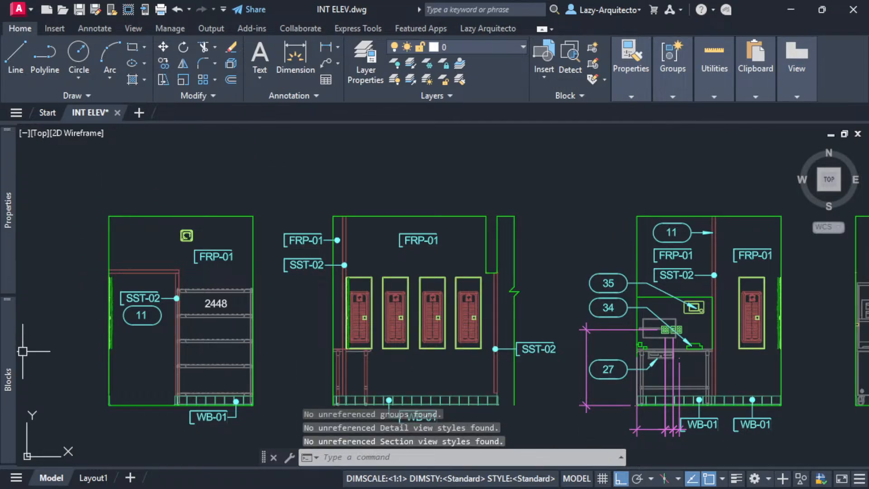
{"action": "mouse_move", "coordinate": [10, 346]}
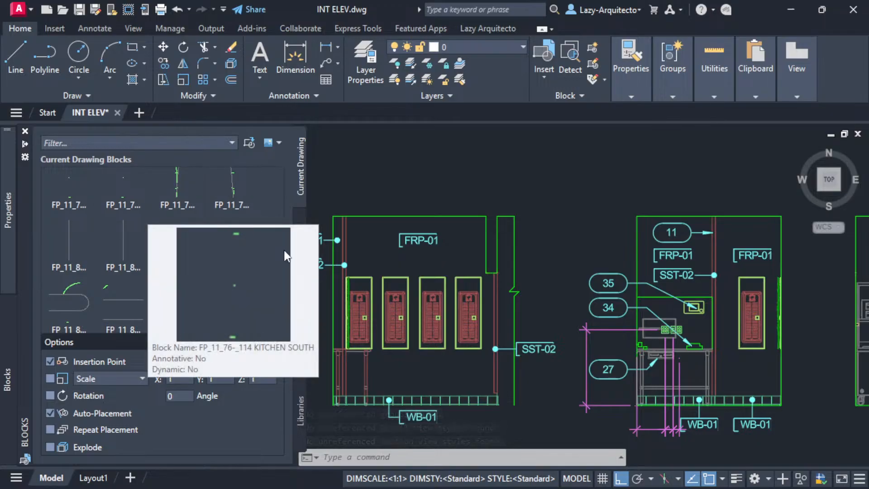
- Save the purged INT ELEV drawing and bring up the HEAVY DWG folder window
{"action": "left_click", "coordinate": [300, 213]}
{"action": "scroll", "coordinate": [261, 273], "scroll_direction": "up", "scroll_amount": 5}
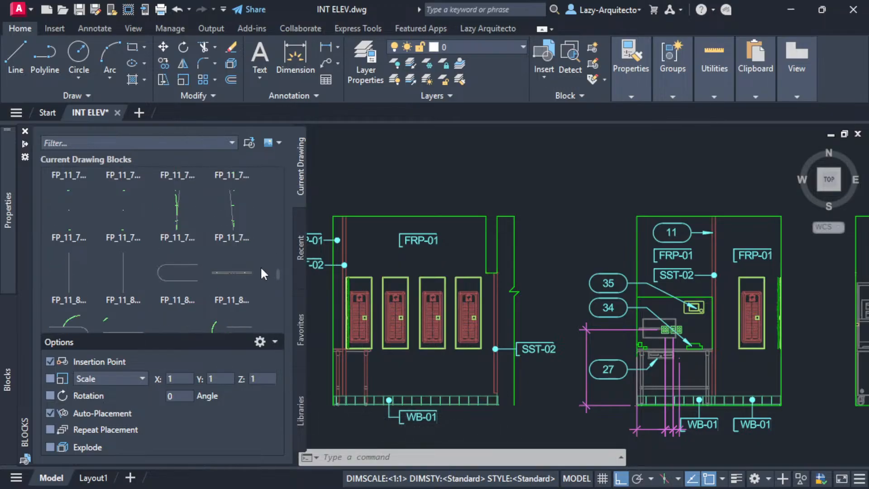
{"action": "scroll", "coordinate": [261, 273], "scroll_direction": "up", "scroll_amount": 3}
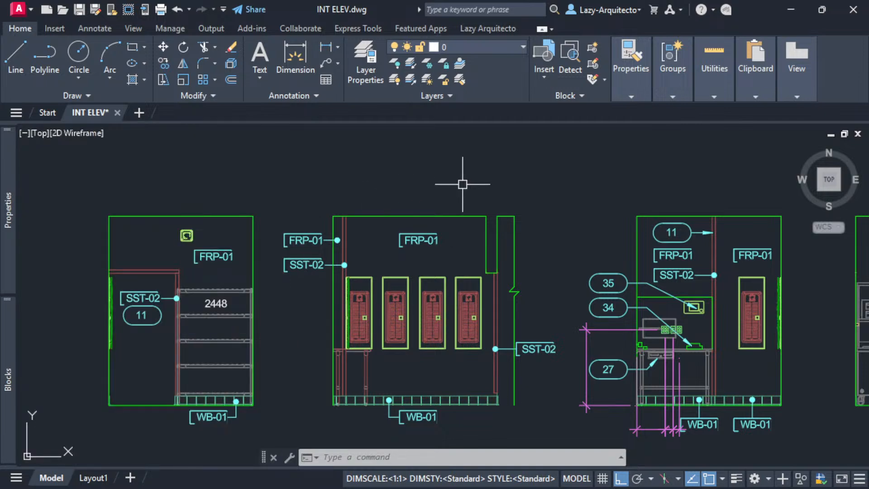
{"action": "key", "text": "ctrl+s"}
{"action": "key", "text": "ctrl+s"}
{"action": "mouse_move", "coordinate": [18, 0]}
{"action": "left_mouse_down"}
{"action": "mouse_move", "coordinate": [250, 181]}
{"action": "mouse_move", "coordinate": [305, 141]}
{"action": "left_mouse_up"}
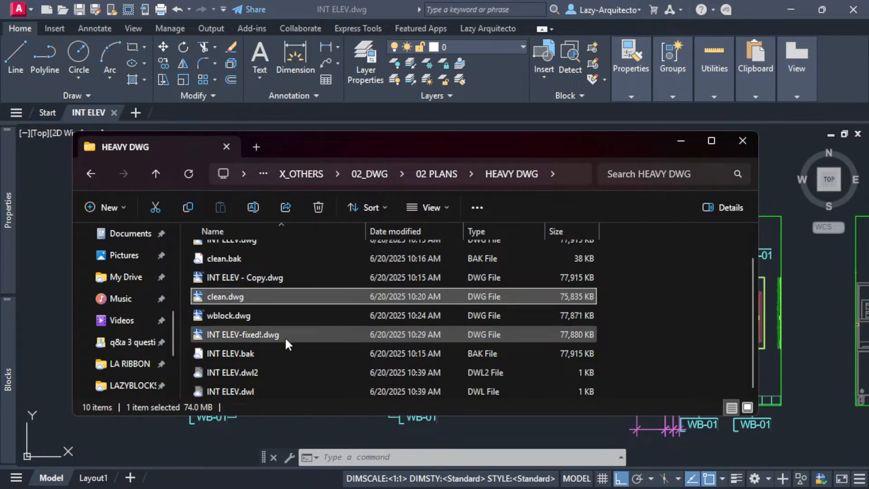
- Move the five test files, clean.bak through INT ELEV-fixed!.dwg, into void, replacing the existing copy
{"action": "scroll", "coordinate": [257, 370], "scroll_direction": "up", "scroll_amount": 1}
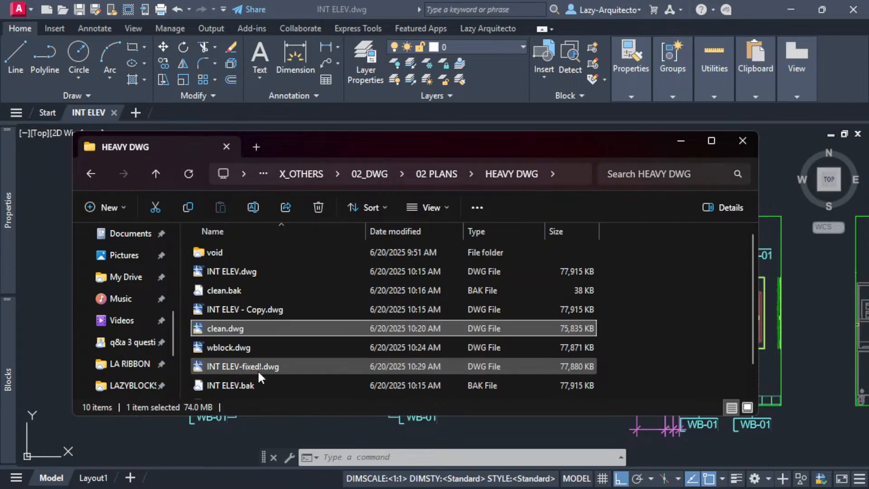
{"action": "left_click", "coordinate": [249, 271]}
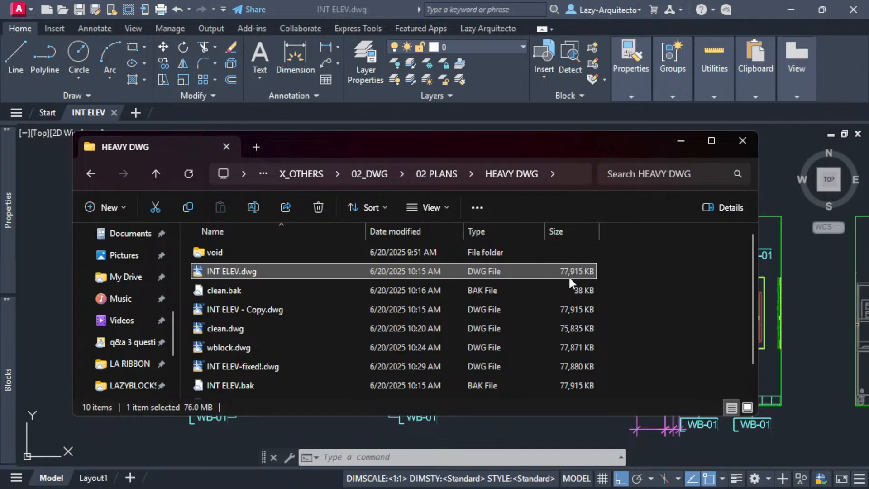
{"action": "left_click", "coordinate": [257, 293]}
{"action": "scroll", "coordinate": [257, 293], "scroll_direction": "down", "scroll_amount": 2}
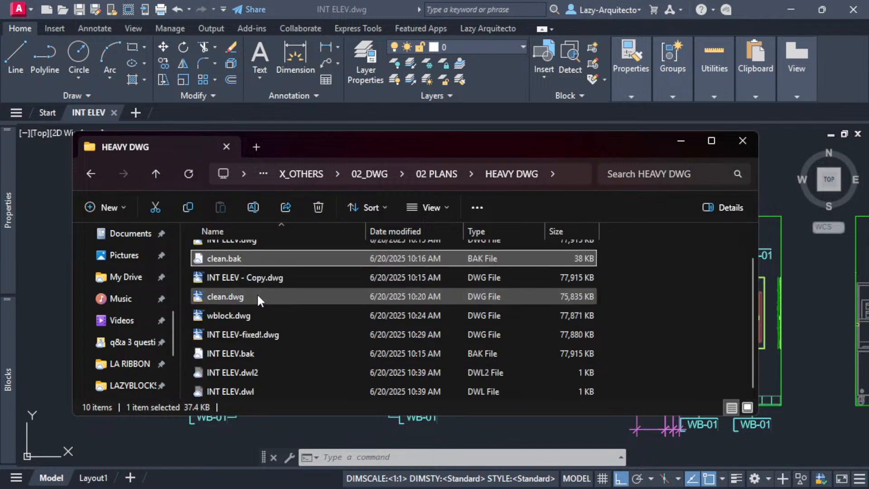
{"action": "left_click", "coordinate": [240, 334], "text": "shift"}
{"action": "scroll", "coordinate": [286, 310], "scroll_direction": "up", "scroll_amount": 1}
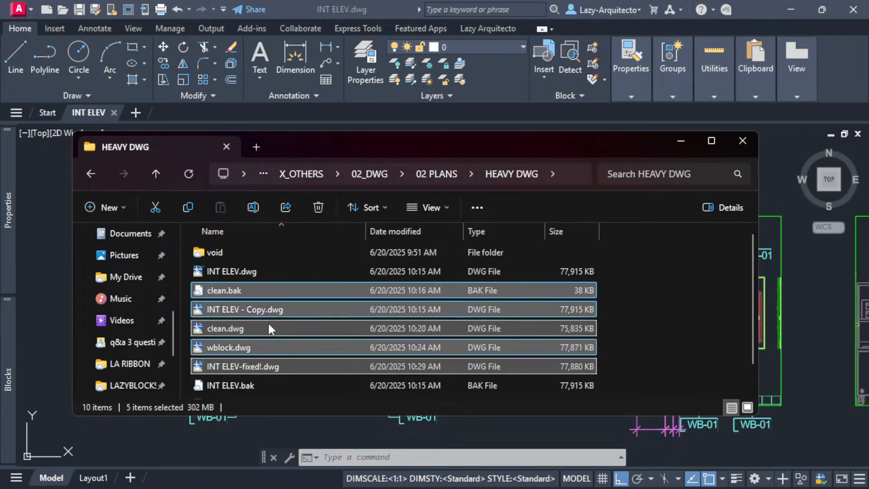
{"action": "left_click_drag", "start_coordinate": [213, 290], "coordinate": [211, 252]}
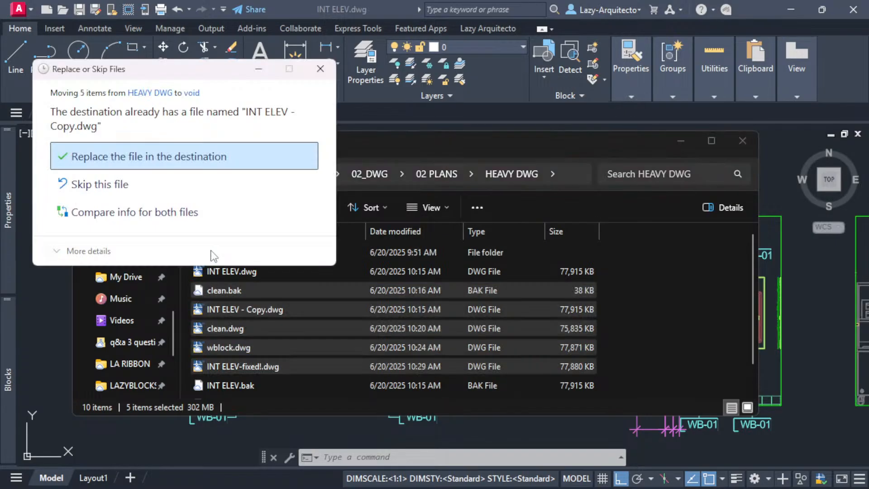
{"action": "left_click", "coordinate": [151, 164]}
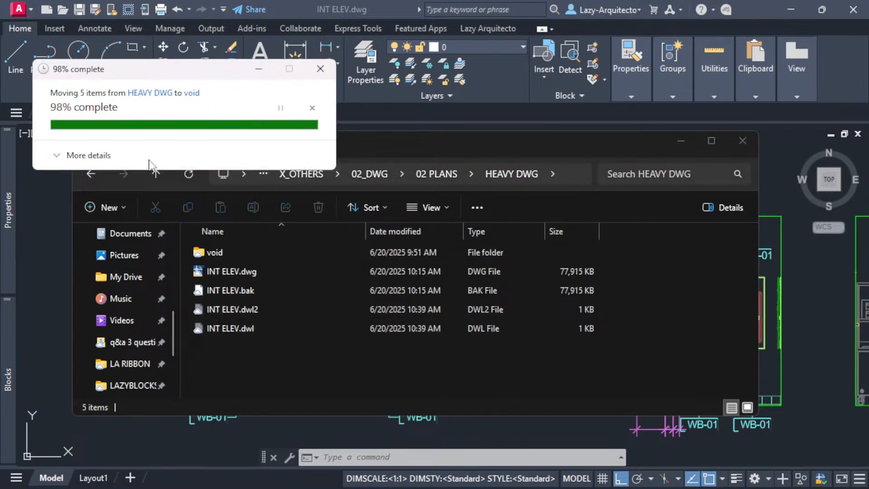
- Check INT ELEV.dwg's new 88,057 KB size and move the folder window aside
{"action": "left_click", "coordinate": [260, 268]}
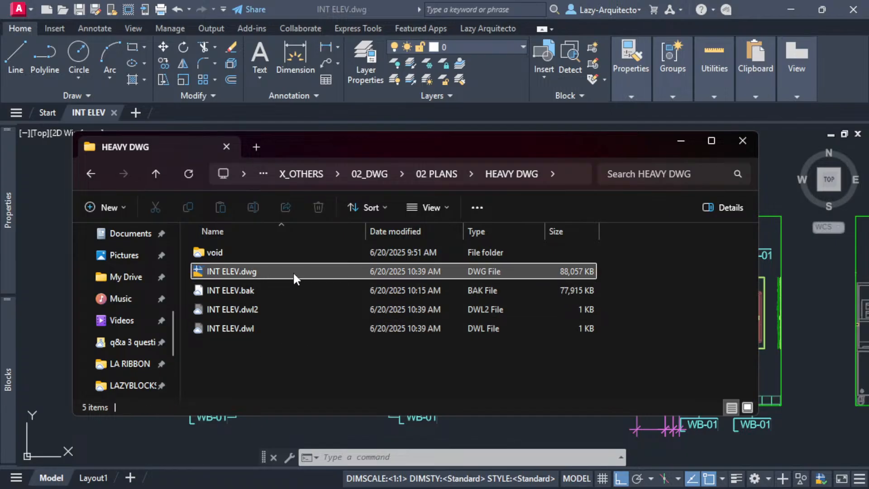
{"action": "mouse_move", "coordinate": [78, 106]}
{"action": "left_click_drag", "start_coordinate": [167, 146], "coordinate": [303, 185]}
{"action": "left_click_drag", "start_coordinate": [446, 180], "coordinate": [361, 173]}
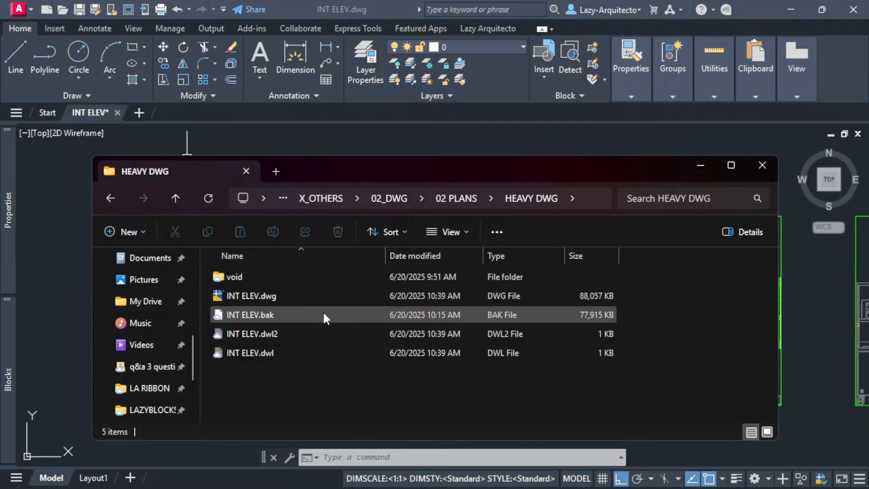
{"action": "left_click_drag", "start_coordinate": [340, 169], "coordinate": [293, 0]}
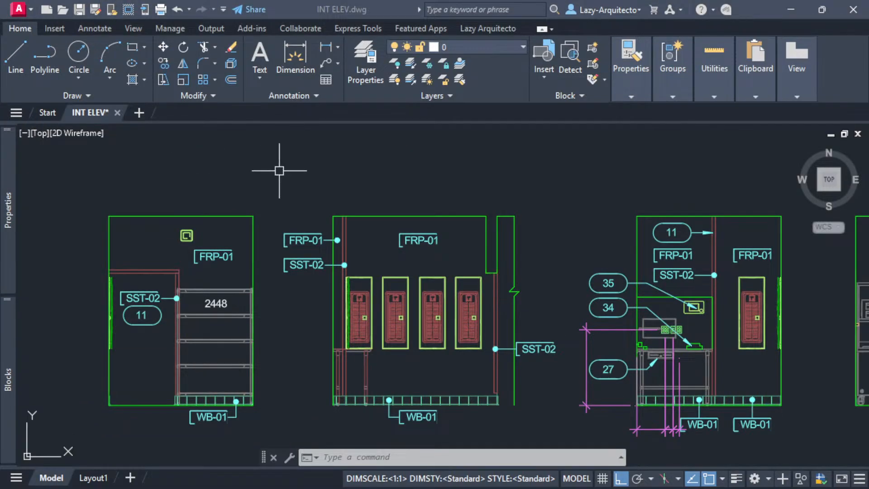
- Recheck the SST-02 tag and browse the Blocks palette list before returning to the drawing
{"action": "double_click", "coordinate": [326, 275]}
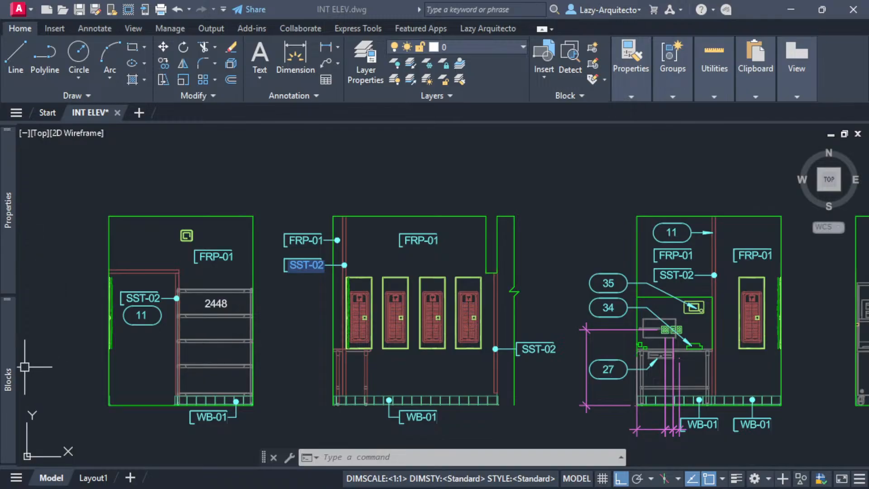
{"action": "mouse_move", "coordinate": [5, 357]}
{"action": "scroll", "coordinate": [188, 245], "scroll_direction": "down", "scroll_amount": 5}
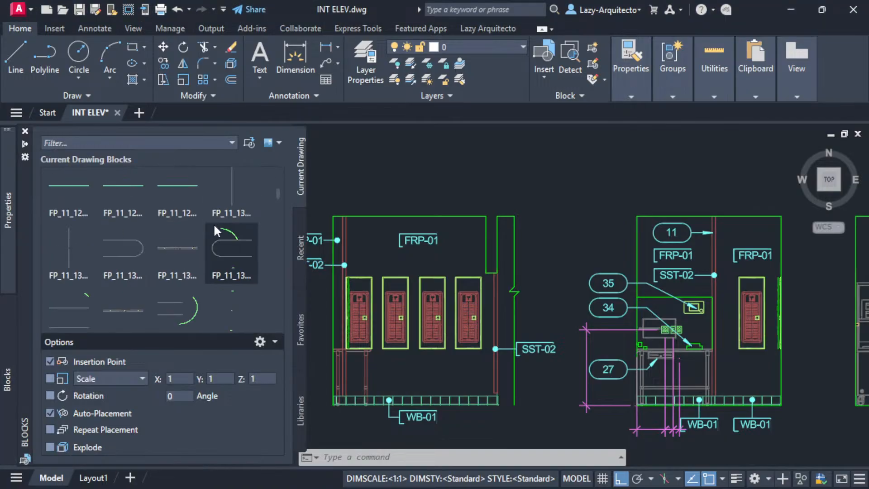
{"action": "scroll", "coordinate": [273, 235], "scroll_direction": "down", "scroll_amount": 6}
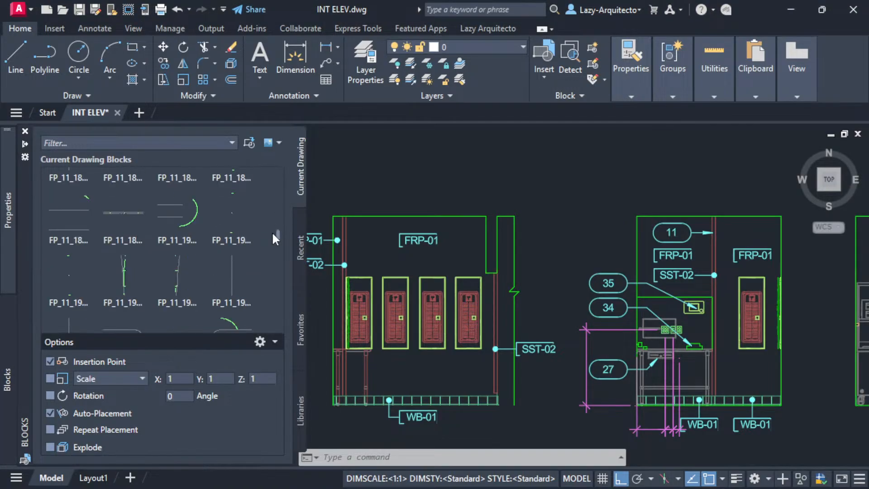
{"action": "scroll", "coordinate": [273, 234], "scroll_direction": "down", "scroll_amount": 4}
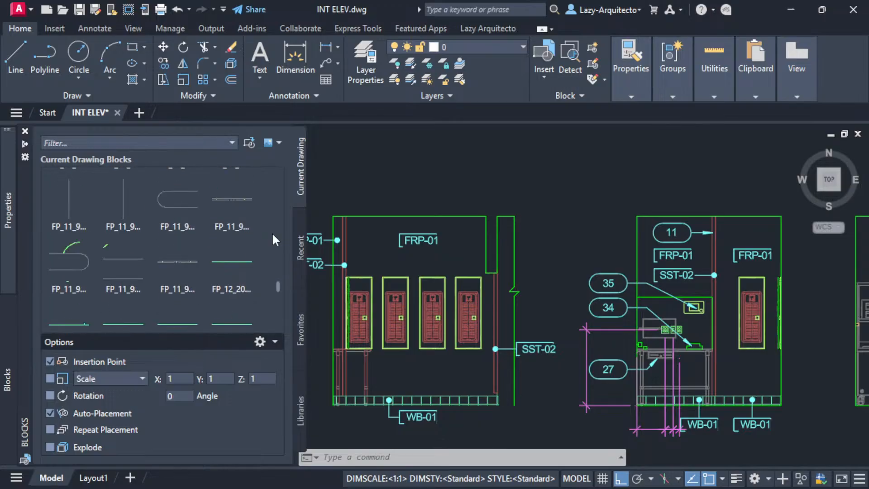
{"action": "left_click_drag", "start_coordinate": [277, 294], "coordinate": [274, 171]}
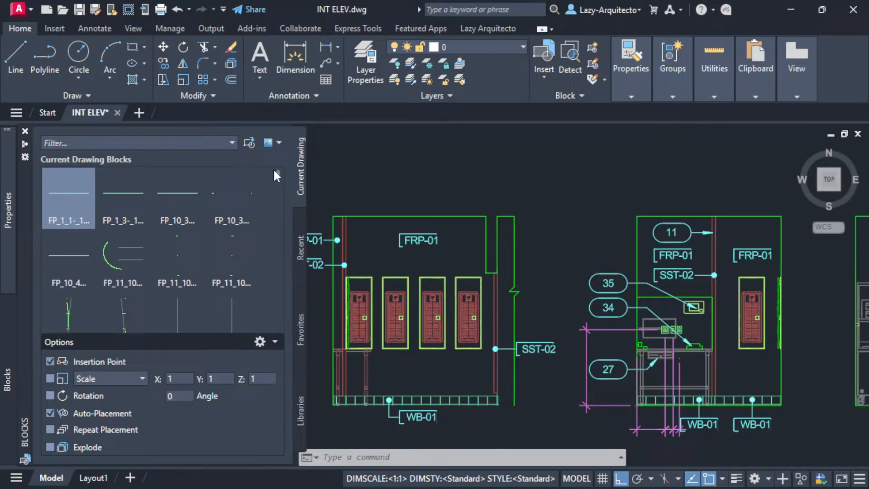
{"action": "left_click", "coordinate": [446, 184]}
{"action": "left_click", "coordinate": [421, 171]}
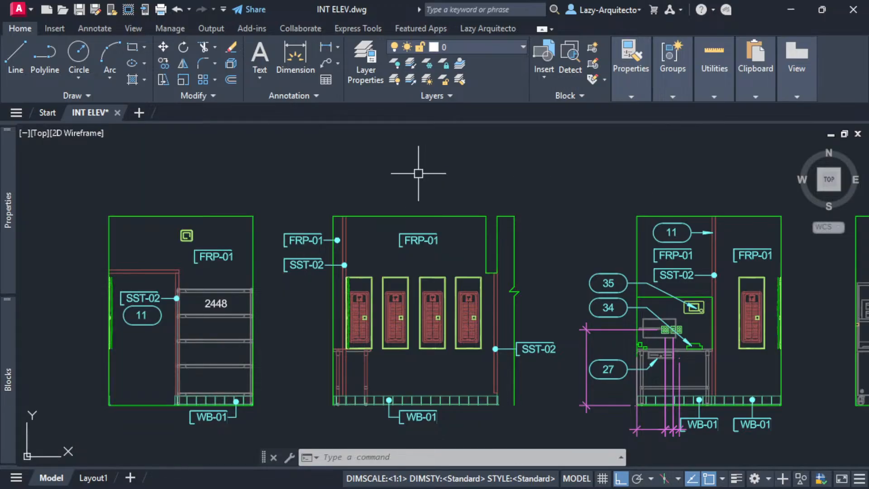
- Purge all block names with -PURGE and confirm no unreferenced blocks remain
{"action": "type", "text": "-PURGE"}
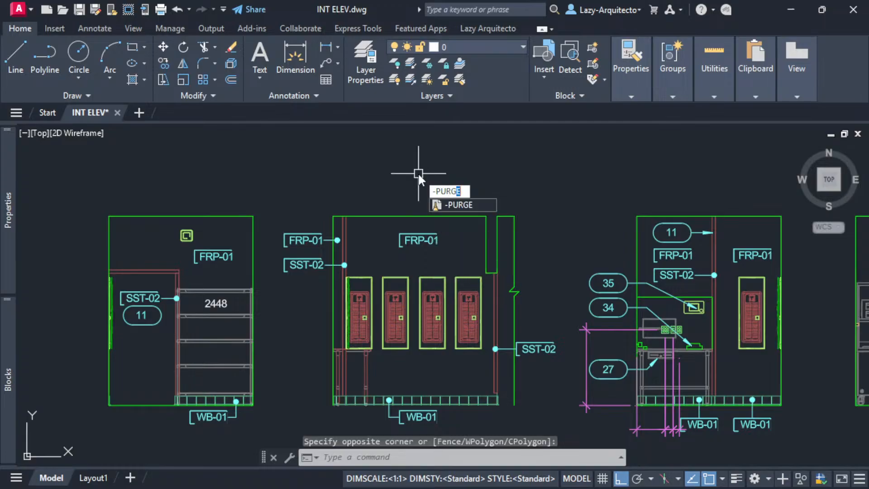
{"action": "key", "text": "Return"}
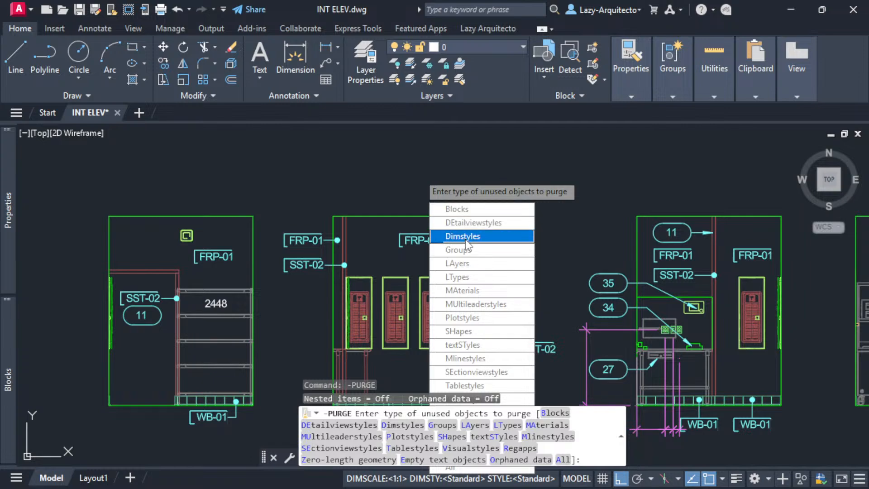
{"action": "left_click", "coordinate": [479, 212]}
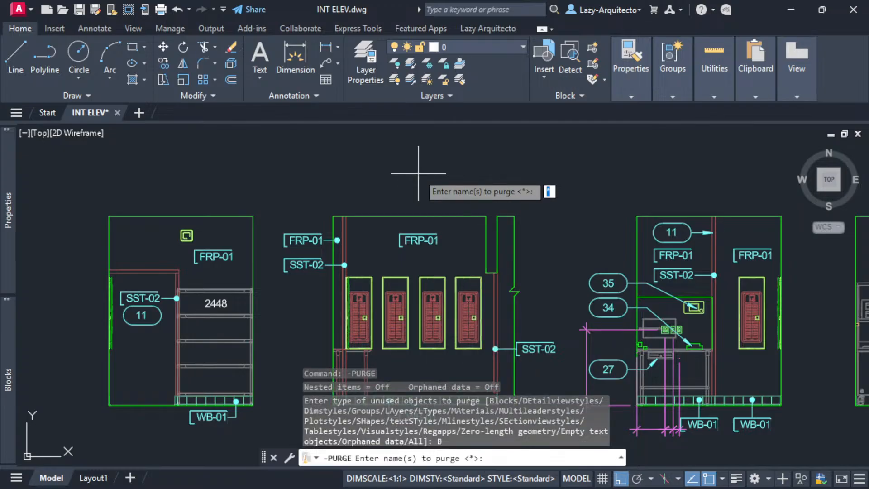
{"action": "key", "text": "Return"}
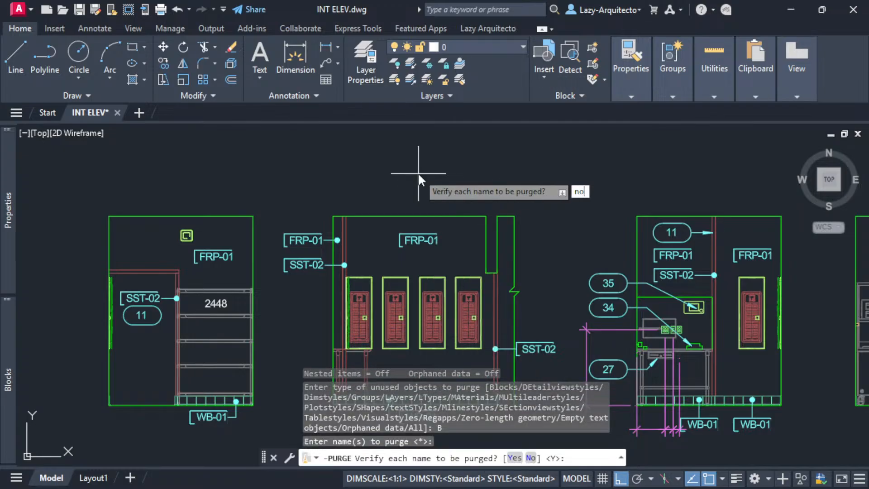
{"action": "key", "text": "Return"}
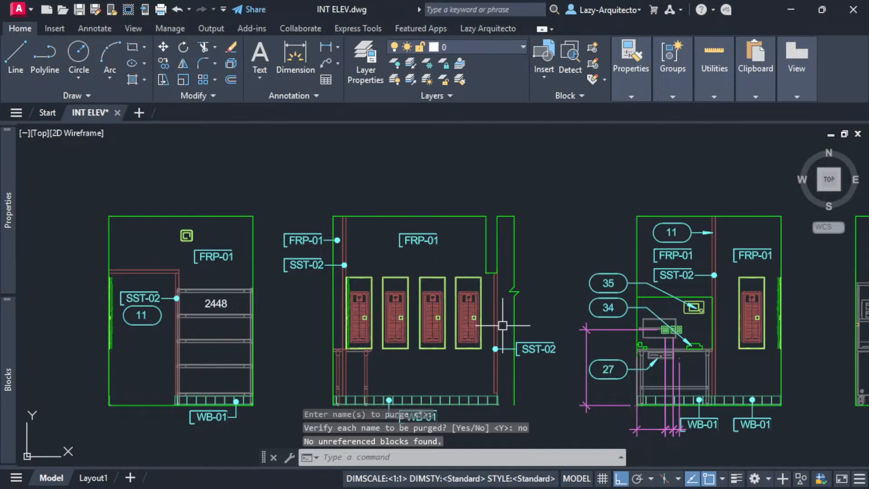
{"action": "key", "text": "F2"}
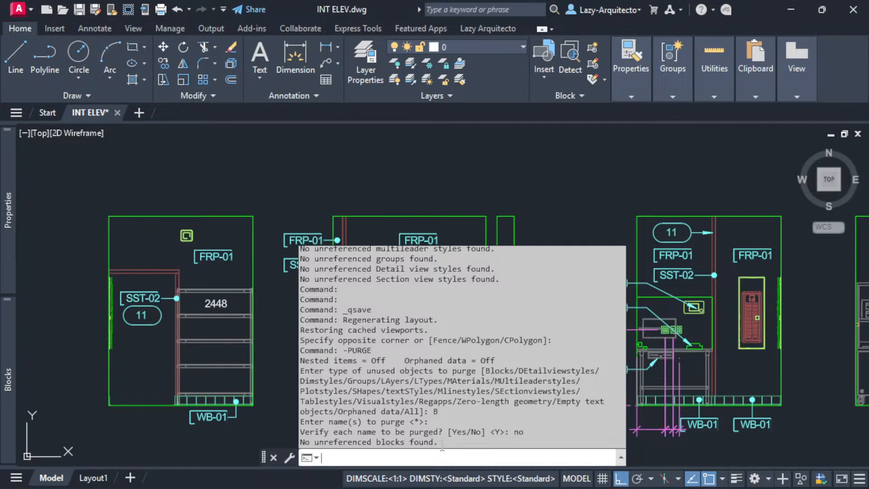
{"action": "left_click_drag", "start_coordinate": [443, 442], "coordinate": [286, 445]}
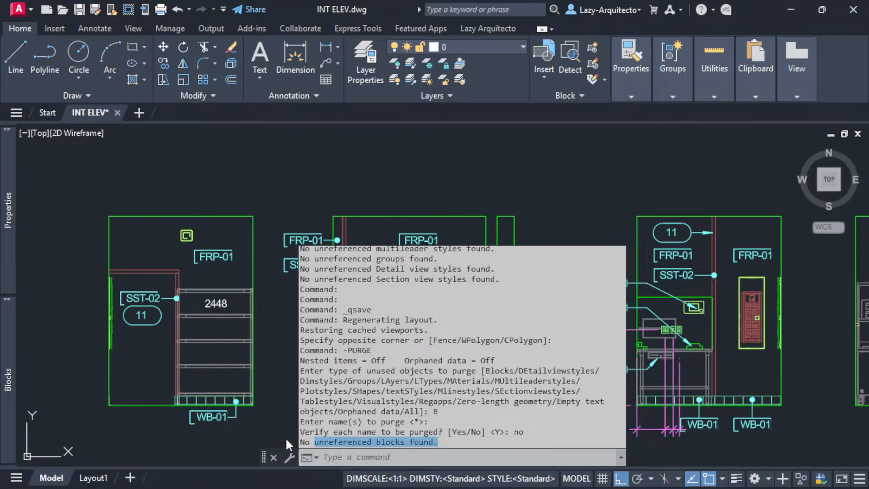
{"action": "left_click", "coordinate": [302, 195]}
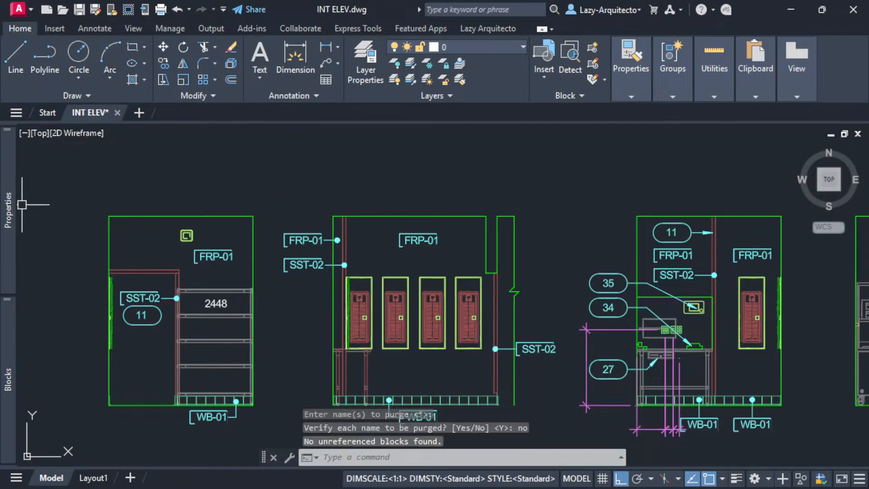
- Browse the Current Drawing Blocks list in the Blocks palette
{"action": "left_click", "coordinate": [7, 359]}
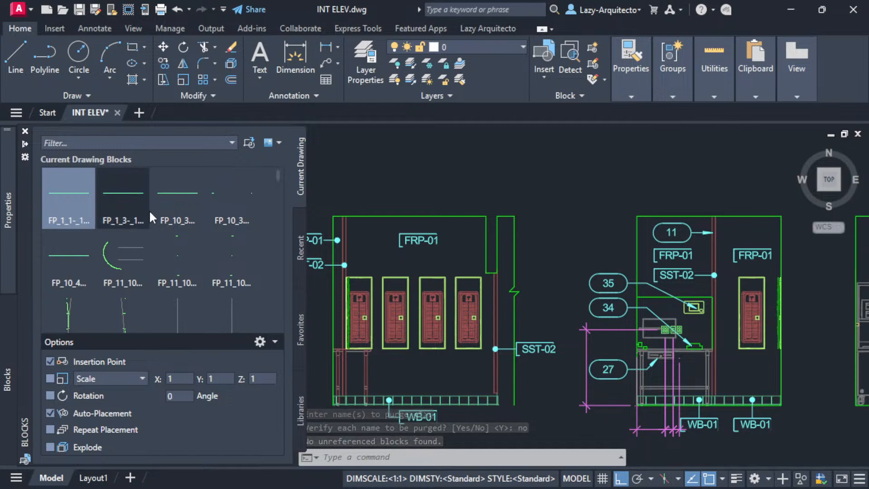
{"action": "scroll", "coordinate": [151, 213], "scroll_direction": "down", "scroll_amount": 5}
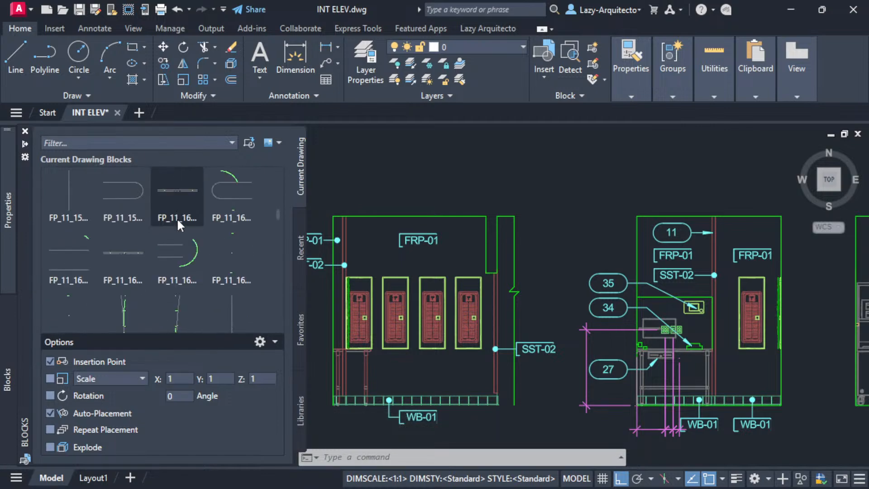
{"action": "mouse_move", "coordinate": [178, 221]}
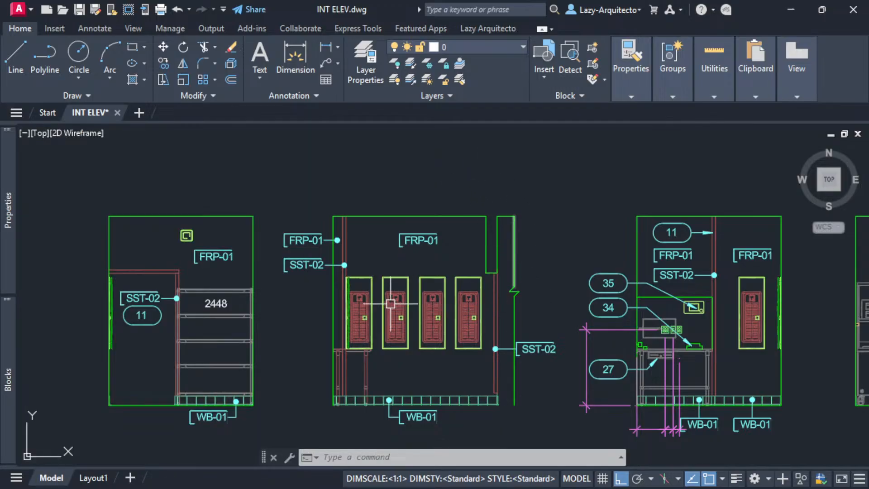
- Pan and zoom to the 24" and 18" deep wire shelving elevation
{"action": "middle_click_drag", "start_coordinate": [390, 304], "coordinate": [334, 303]}
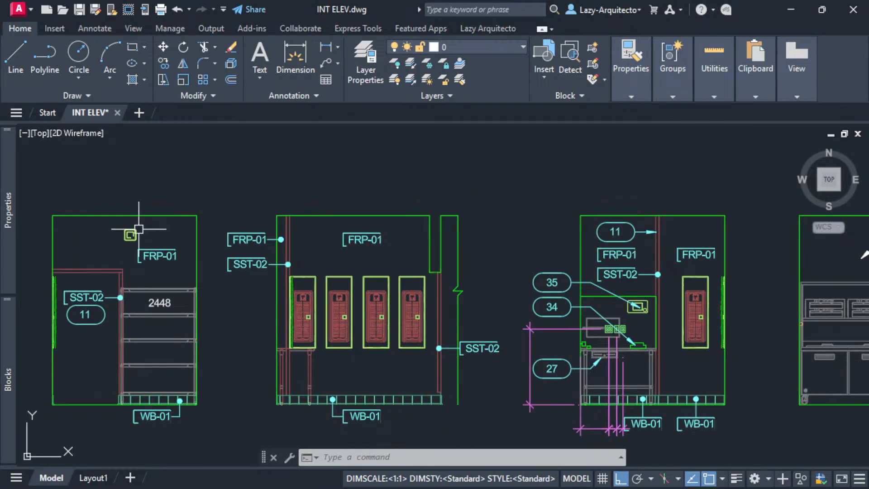
{"action": "scroll", "coordinate": [220, 321], "scroll_direction": "down", "scroll_amount": 3}
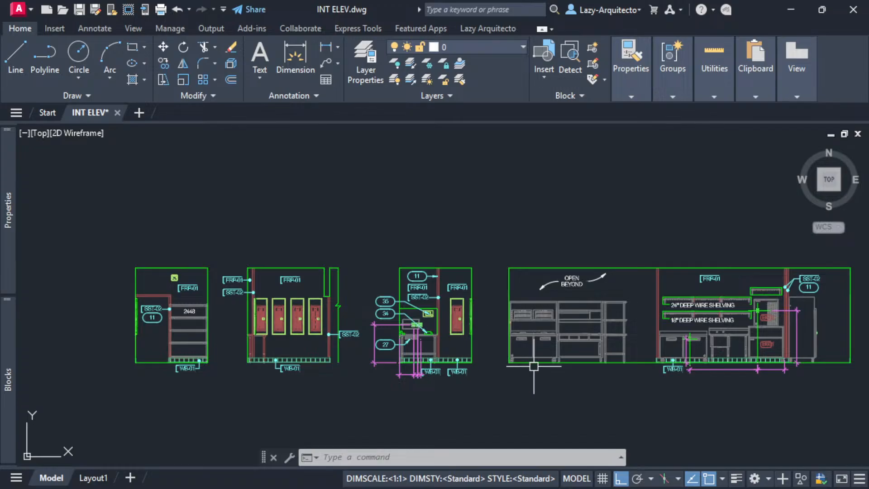
{"action": "middle_click_drag", "start_coordinate": [534, 367], "coordinate": [250, 369]}
{"action": "scroll", "coordinate": [453, 367], "scroll_direction": "up", "scroll_amount": 5}
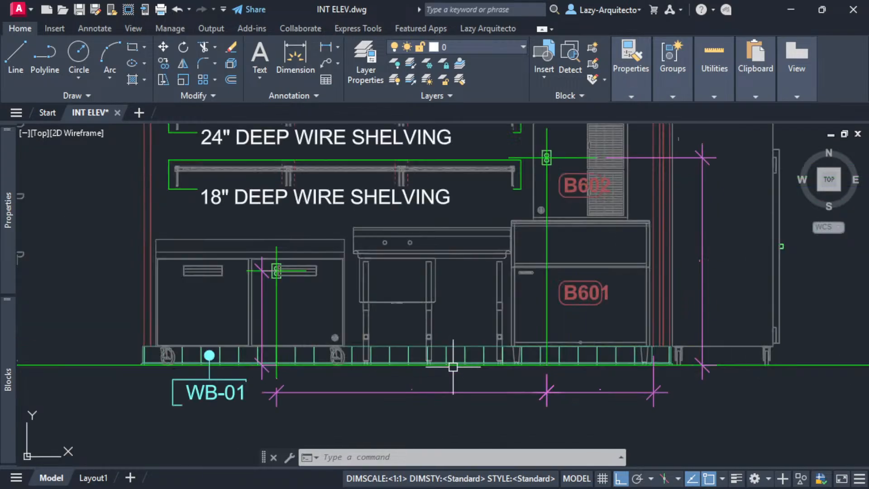
{"action": "scroll", "coordinate": [453, 367], "scroll_direction": "up", "scroll_amount": 7}
- Pick the base, wall and cabinet lines to check their layers, then pan to the 2448 shelving
{"action": "left_click", "coordinate": [401, 350]}
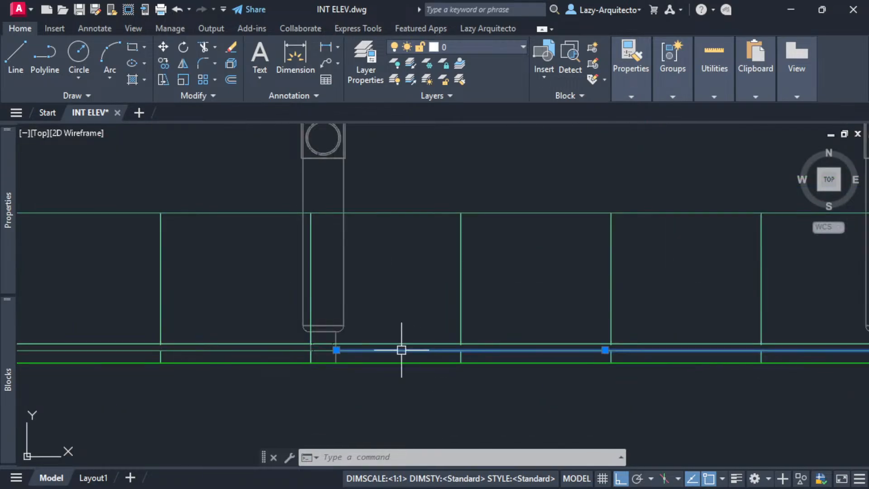
{"action": "left_click", "coordinate": [398, 344]}
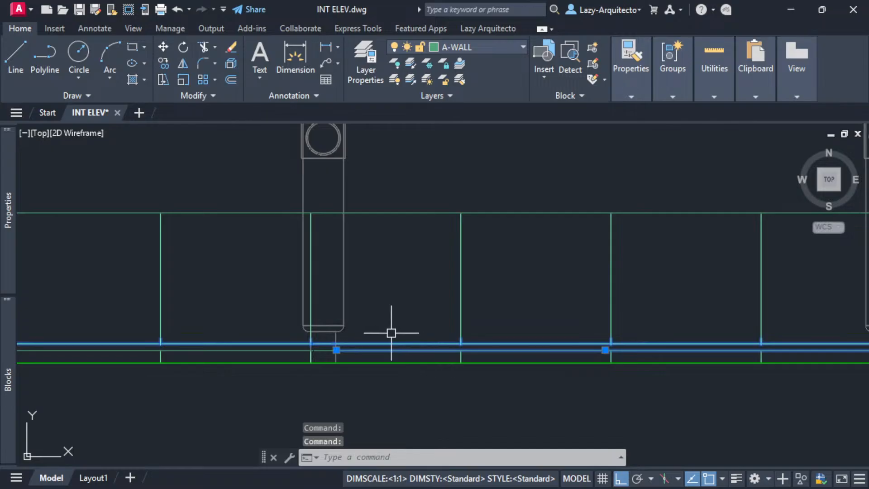
{"action": "key", "text": "Escape"}
{"action": "left_click", "coordinate": [435, 213]}
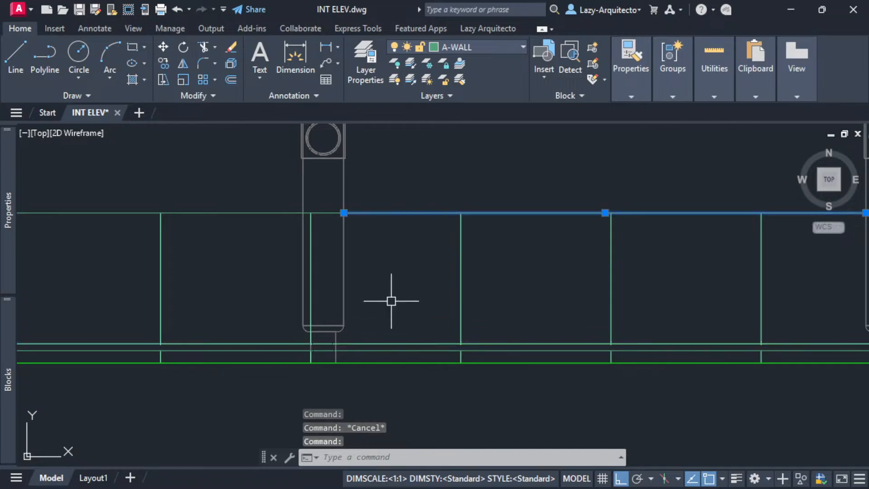
{"action": "scroll", "coordinate": [392, 301], "scroll_direction": "down", "scroll_amount": 5}
{"action": "key", "text": "Escape"}
{"action": "left_click", "coordinate": [423, 267]}
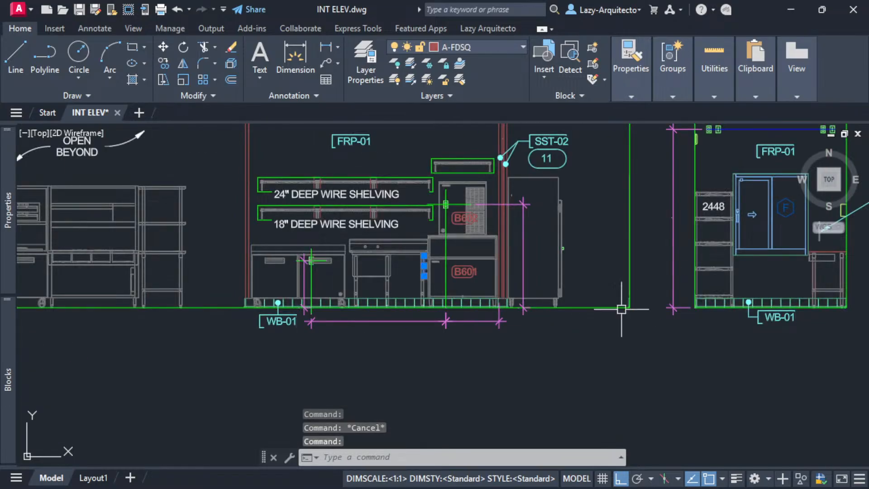
{"action": "scroll", "coordinate": [621, 310], "scroll_direction": "down", "scroll_amount": 2}
{"action": "middle_click_drag", "start_coordinate": [622, 309], "coordinate": [252, 340]}
{"action": "key", "text": "Escape"}
{"action": "scroll", "coordinate": [358, 279], "scroll_direction": "up", "scroll_amount": 4}
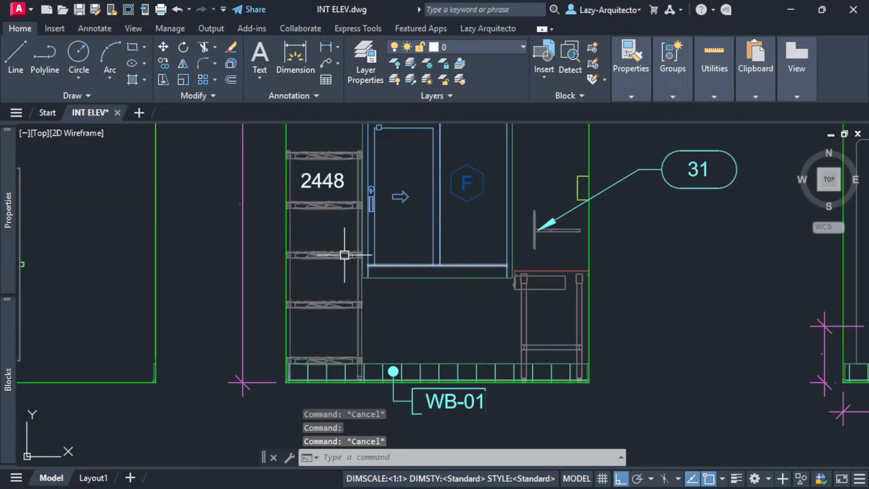
- Select the A-WALL wall line at the cabinet base and check its Block Reference properties
{"action": "left_click", "coordinate": [366, 364]}
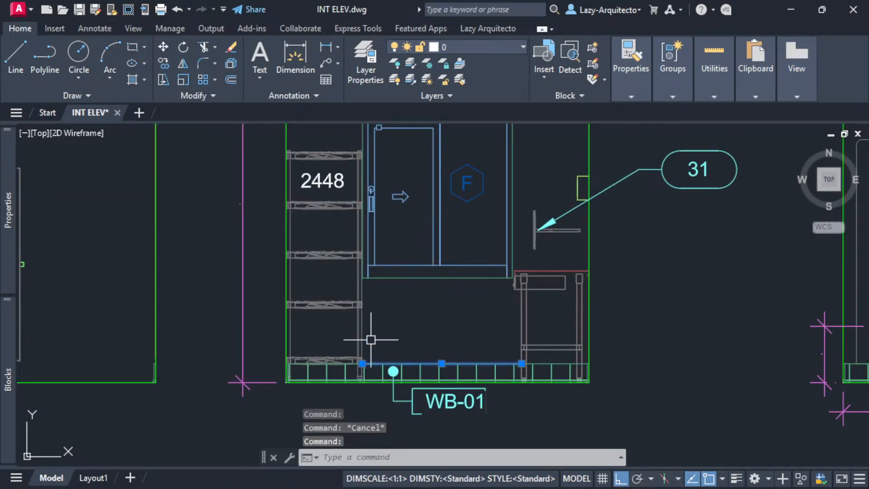
{"action": "scroll", "coordinate": [382, 383], "scroll_direction": "up", "scroll_amount": 5}
{"action": "key", "text": "Escape"}
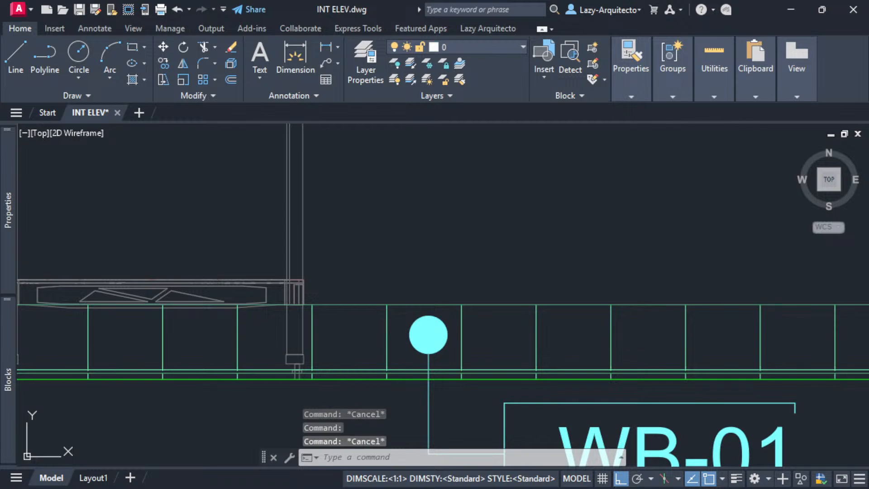
{"action": "left_click", "coordinate": [325, 378]}
{"action": "scroll", "coordinate": [320, 358], "scroll_direction": "up", "scroll_amount": 5}
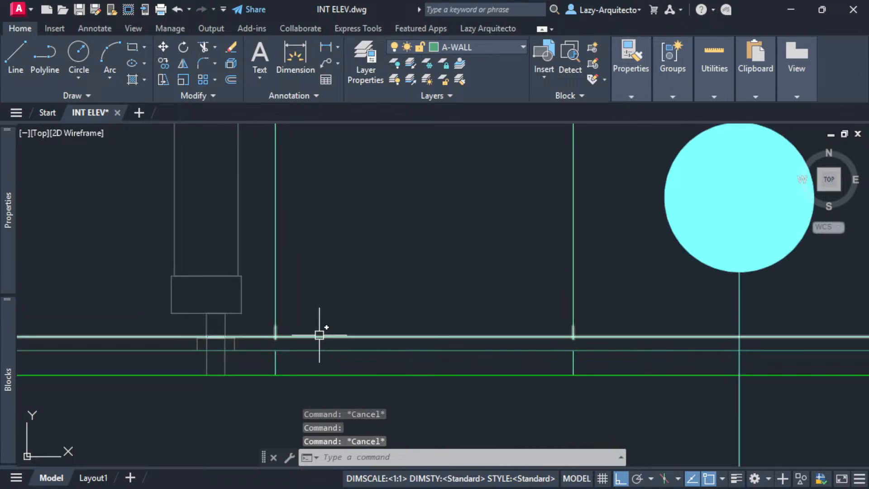
{"action": "left_click", "coordinate": [319, 336]}
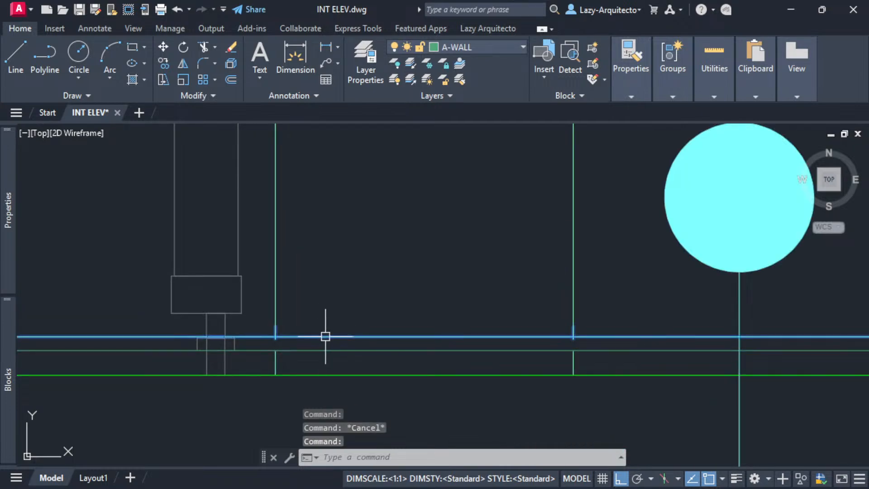
{"action": "mouse_move", "coordinate": [325, 336]}
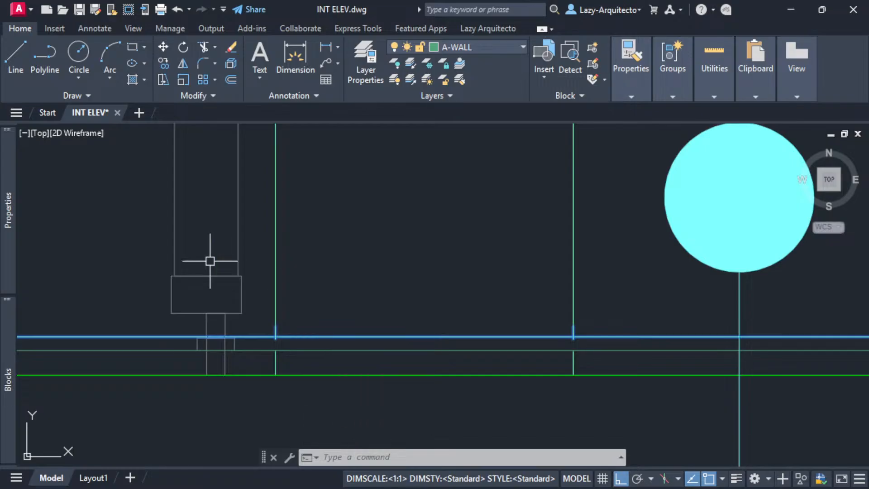
{"action": "mouse_move", "coordinate": [6, 217]}
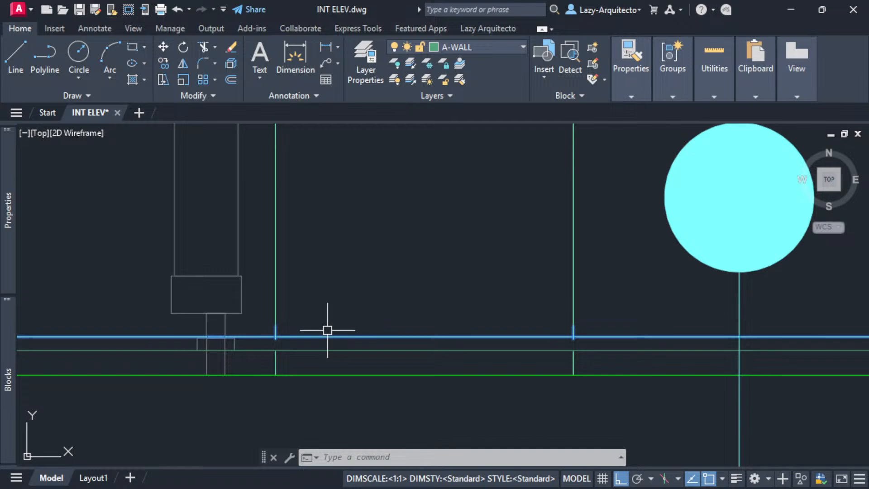
{"action": "scroll", "coordinate": [328, 330], "scroll_direction": "down", "scroll_amount": 2}
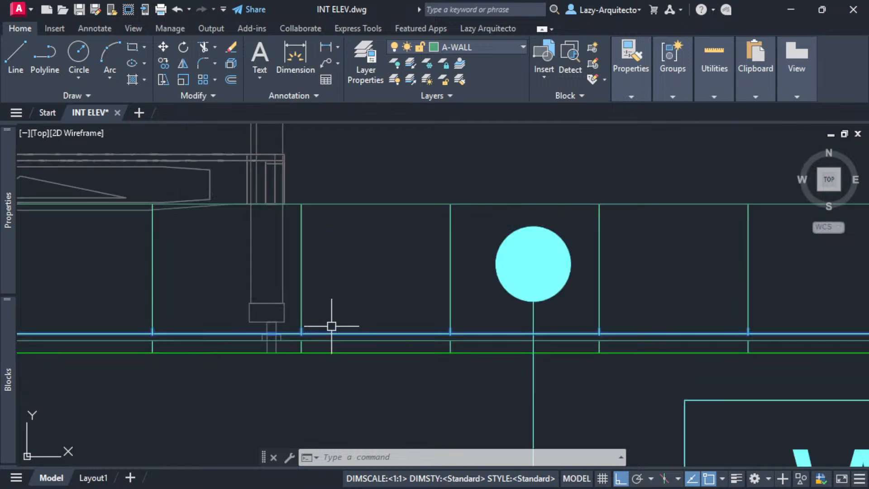
- Run SELECTSIMILAR with all matching settings unchecked, using the A-WALL wall line as reference
{"action": "right_click", "coordinate": [353, 288]}
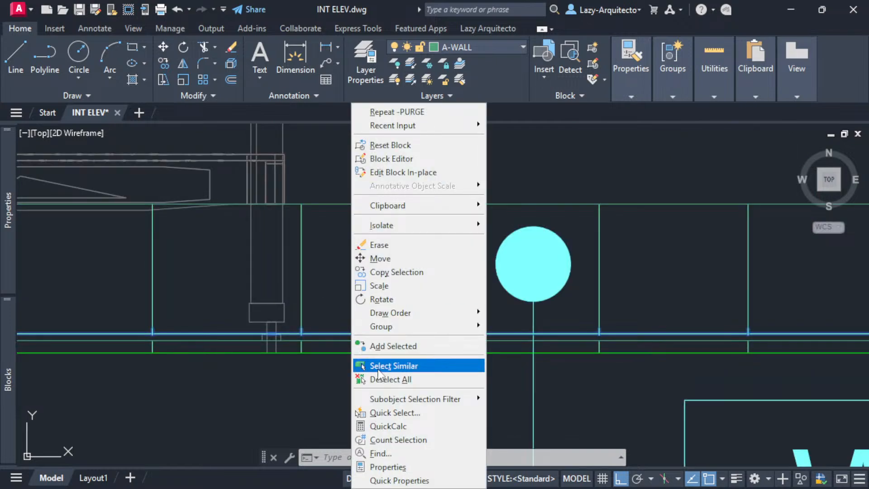
{"action": "key", "text": "Escape"}
{"action": "key", "text": "Escape"}
{"action": "type", "text": "se"}
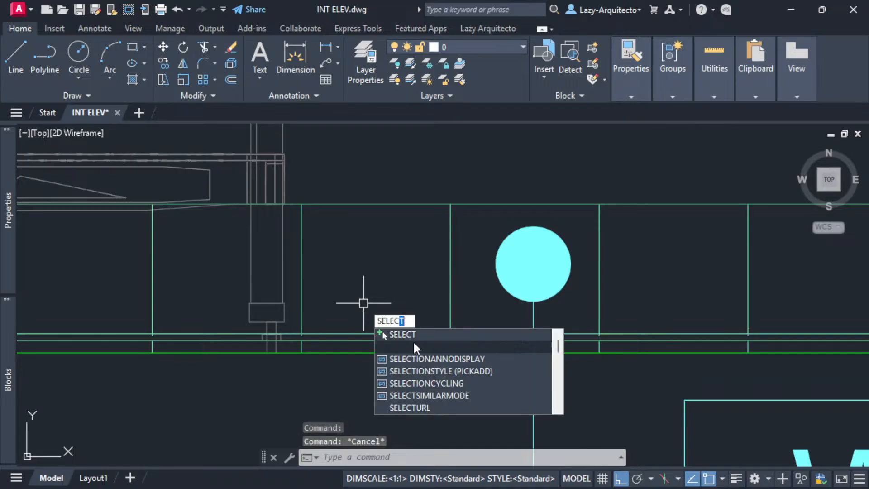
{"action": "left_click", "coordinate": [413, 345]}
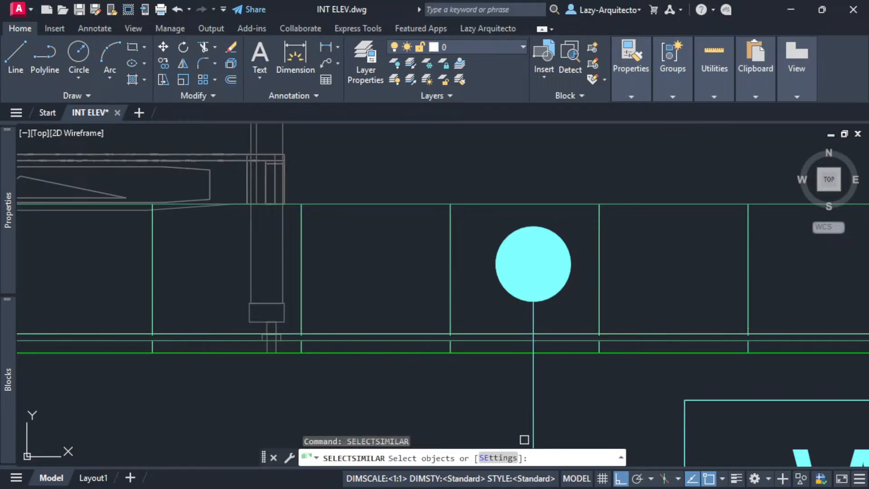
{"action": "left_click", "coordinate": [498, 458]}
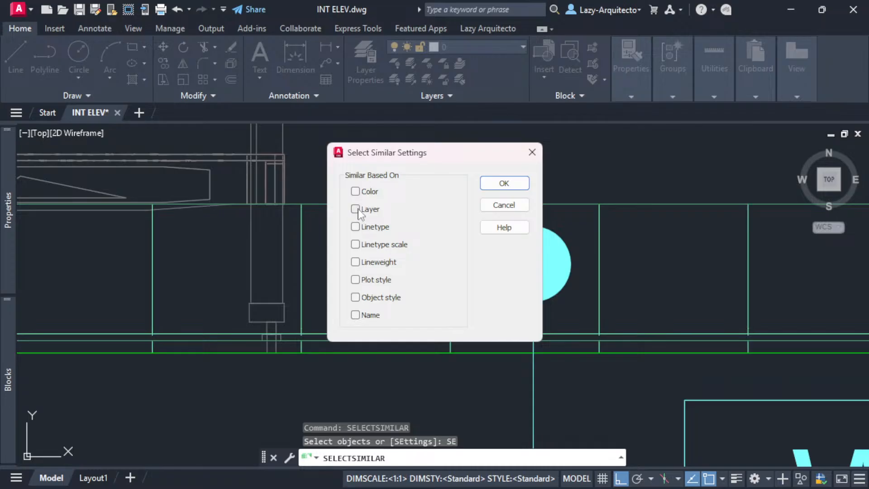
{"action": "left_click", "coordinate": [500, 182]}
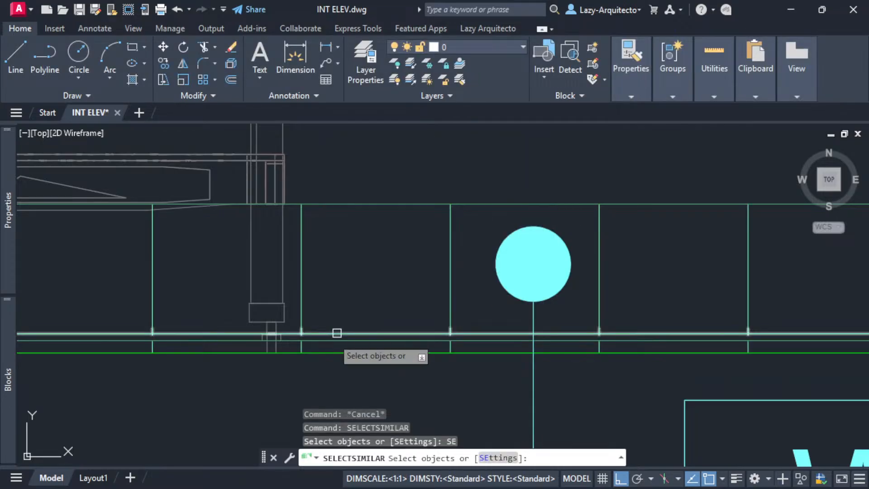
{"action": "left_click", "coordinate": [319, 332]}
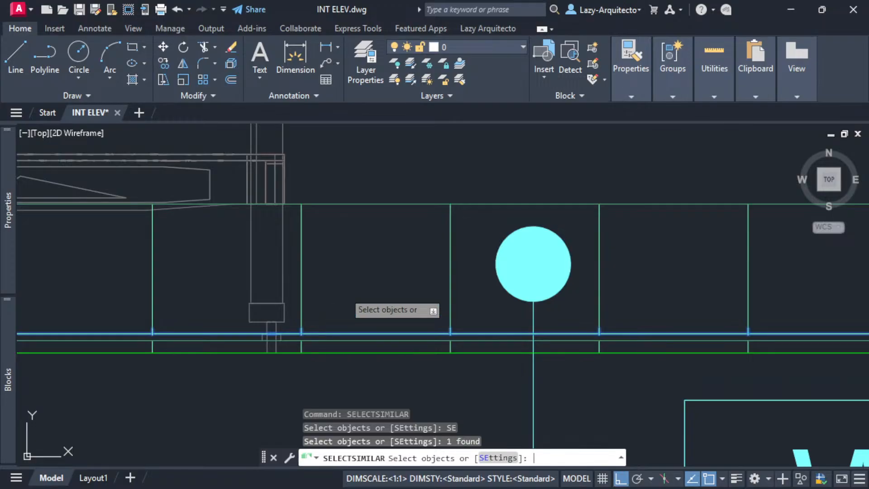
{"action": "key", "text": "Return"}
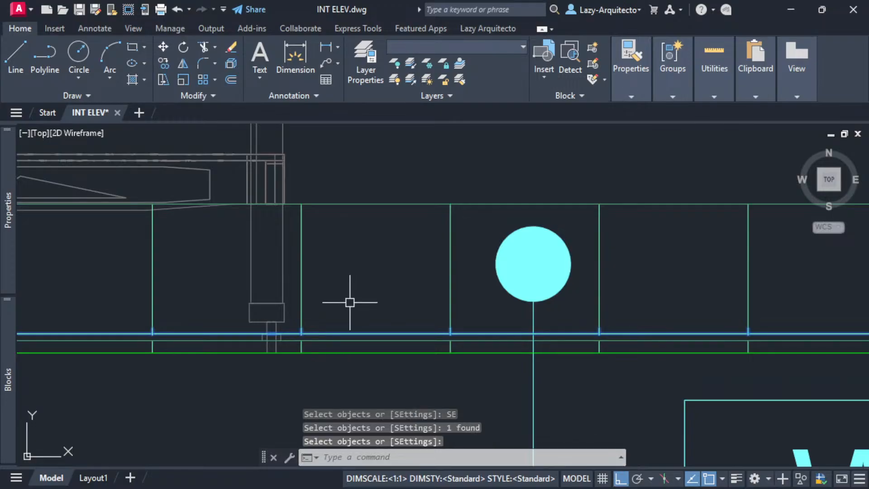
{"action": "scroll", "coordinate": [284, 362], "scroll_direction": "down", "scroll_amount": 6}
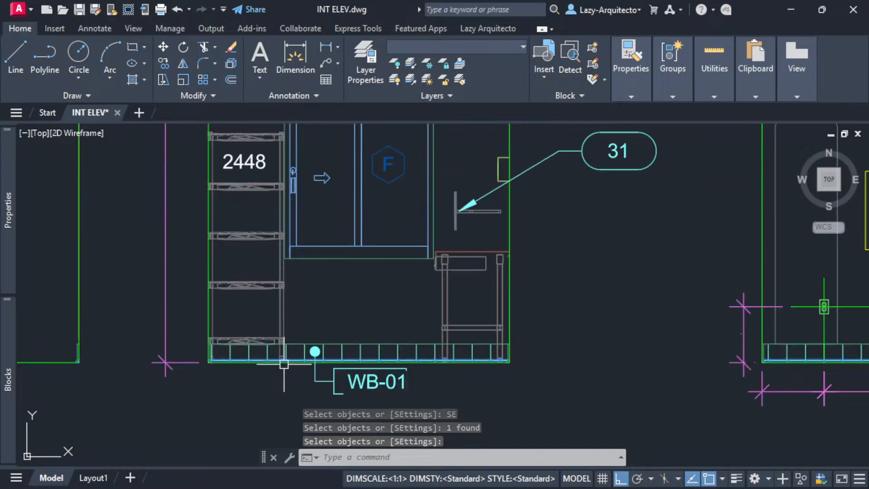
{"action": "scroll", "coordinate": [284, 363], "scroll_direction": "down", "scroll_amount": 5}
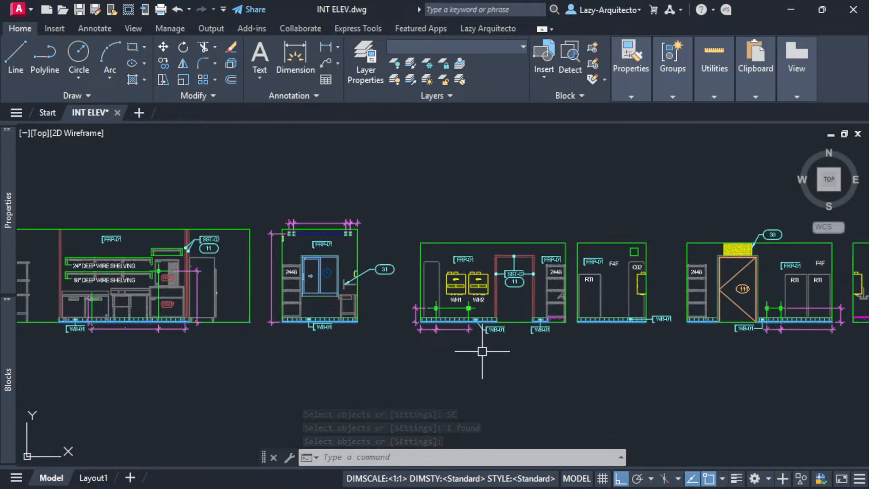
{"action": "middle_click_drag", "start_coordinate": [483, 351], "coordinate": [315, 347]}
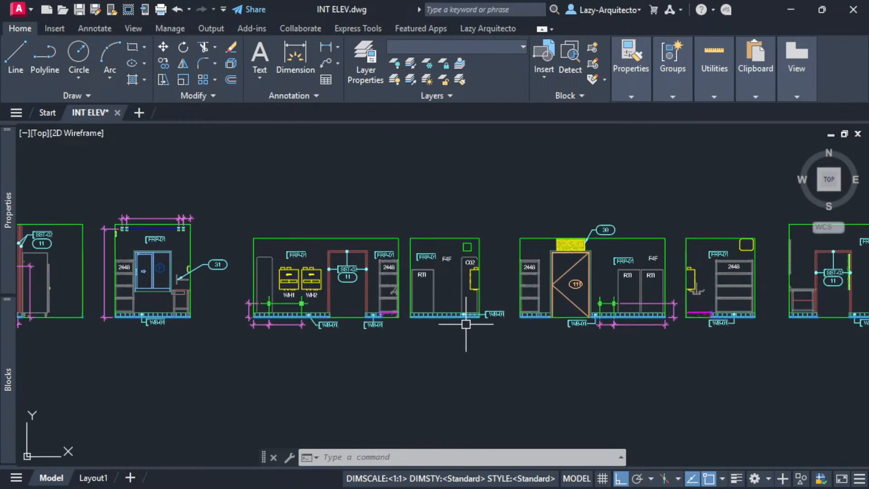
{"action": "scroll", "coordinate": [466, 325], "scroll_direction": "up", "scroll_amount": 5}
{"action": "mouse_move", "coordinate": [9, 210]}
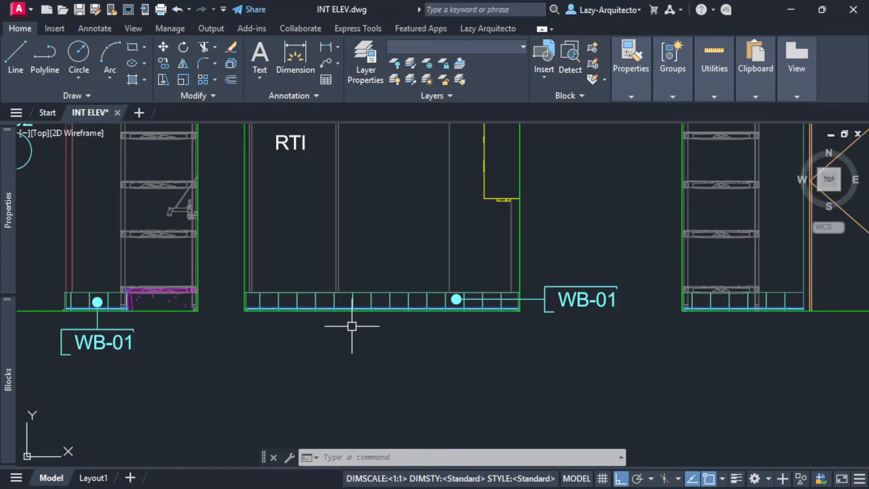
{"action": "scroll", "coordinate": [330, 322], "scroll_direction": "down", "scroll_amount": 5}
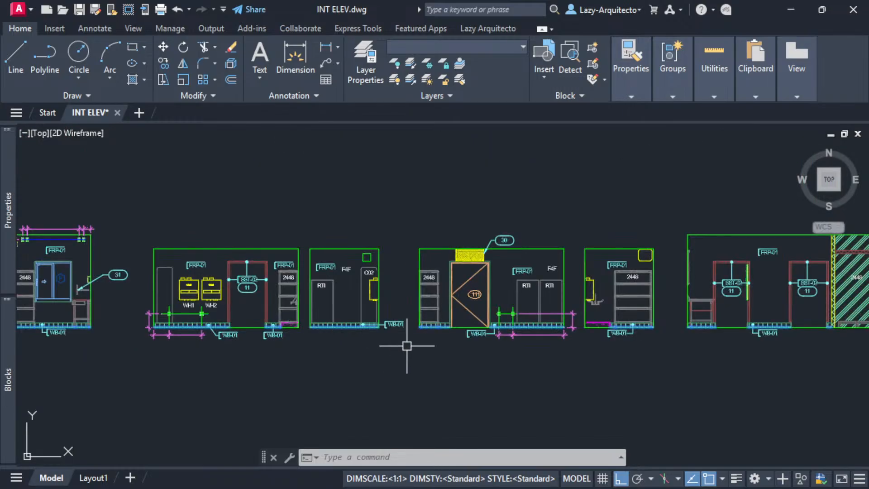
{"action": "scroll", "coordinate": [407, 346], "scroll_direction": "down", "scroll_amount": 3}
{"action": "scroll", "coordinate": [569, 359], "scroll_direction": "down", "scroll_amount": 2}
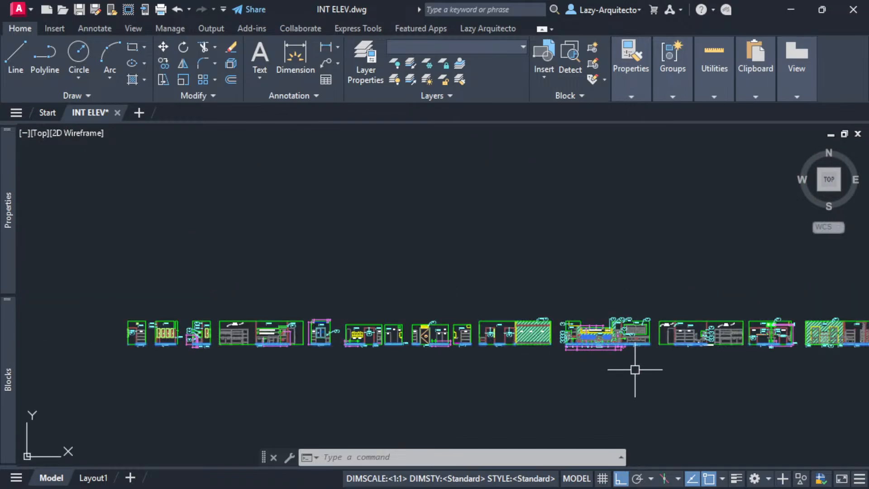
{"action": "middle_click_drag", "start_coordinate": [635, 370], "coordinate": [334, 362]}
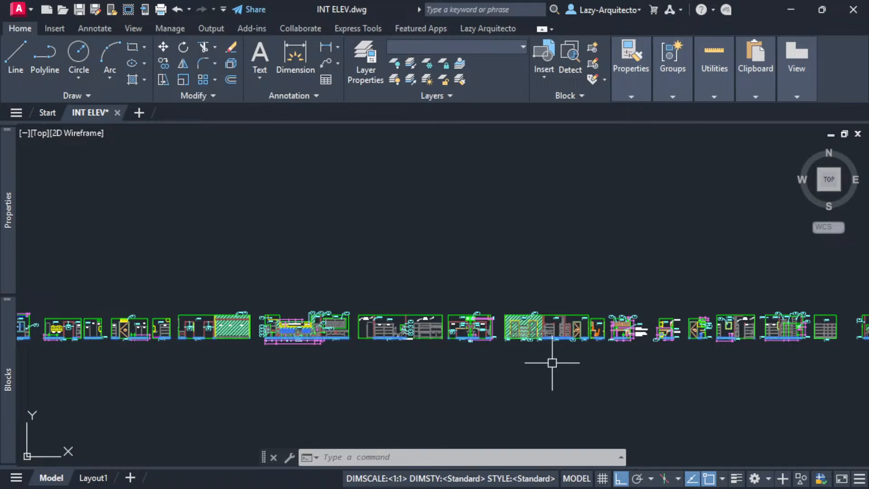
{"action": "middle_click_drag", "start_coordinate": [552, 362], "coordinate": [320, 349]}
{"action": "scroll", "coordinate": [627, 333], "scroll_direction": "up", "scroll_amount": 5}
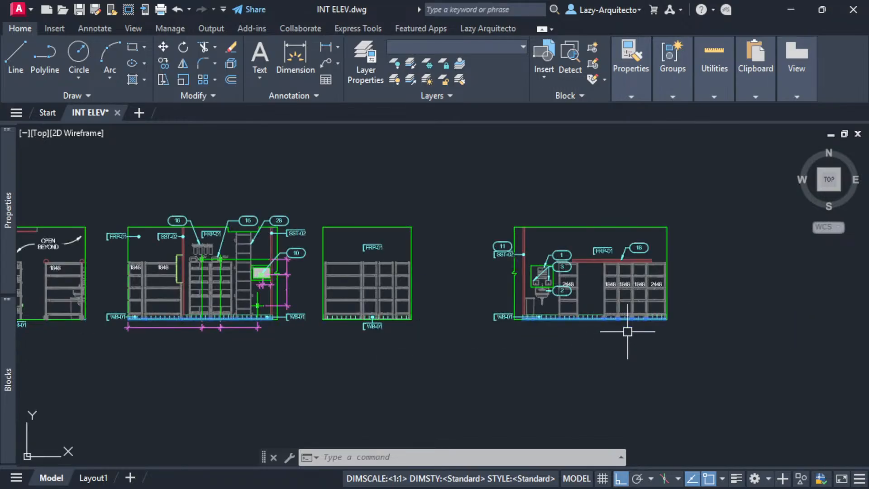
{"action": "scroll", "coordinate": [627, 331], "scroll_direction": "up", "scroll_amount": 6}
{"action": "scroll", "coordinate": [626, 335], "scroll_direction": "down", "scroll_amount": 10}
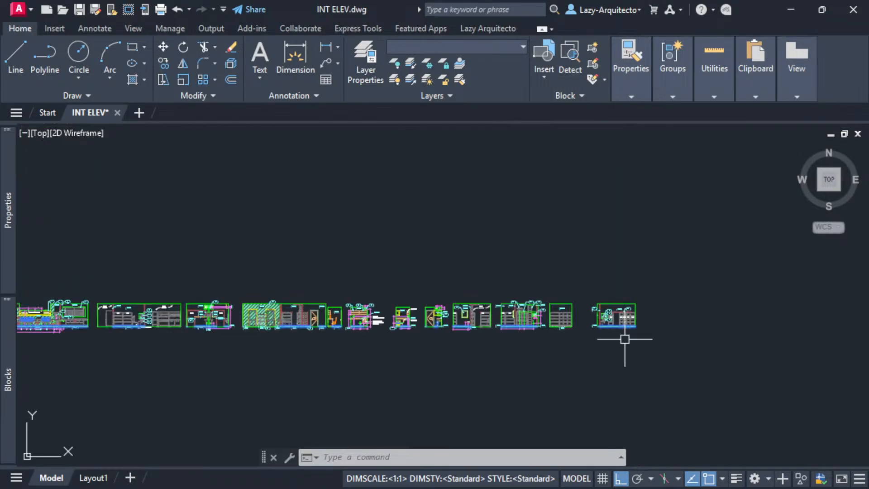
{"action": "scroll", "coordinate": [209, 333], "scroll_direction": "up", "scroll_amount": 3}
{"action": "scroll", "coordinate": [273, 350], "scroll_direction": "up", "scroll_amount": 3}
{"action": "middle_click_drag", "start_coordinate": [273, 349], "coordinate": [390, 361]}
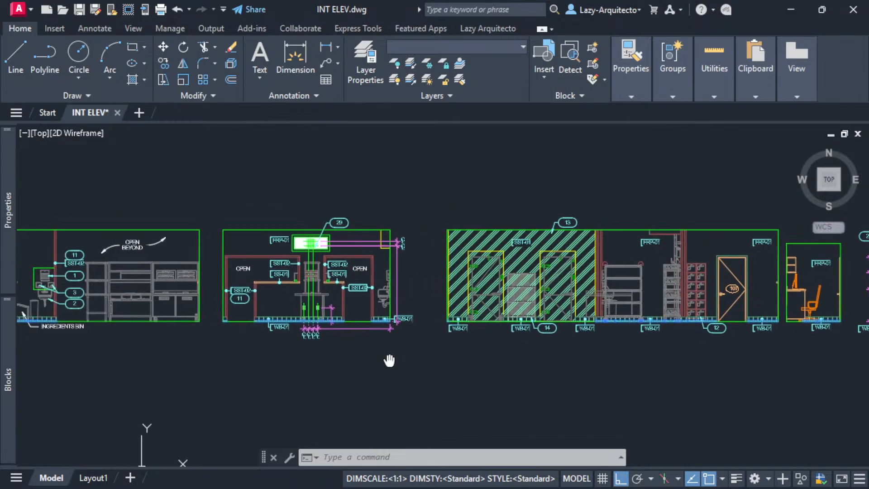
{"action": "type", "text": "X"}
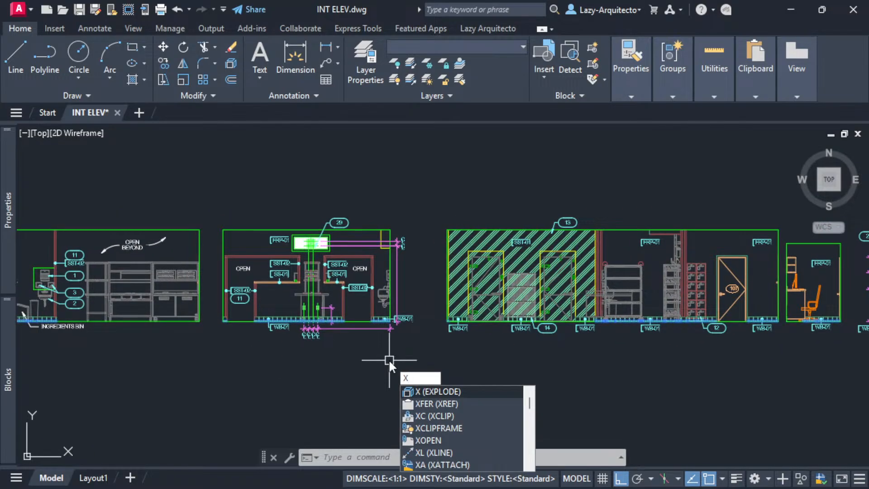
- Explode the 205 preselected objects with X
{"action": "key", "text": "Escape"}
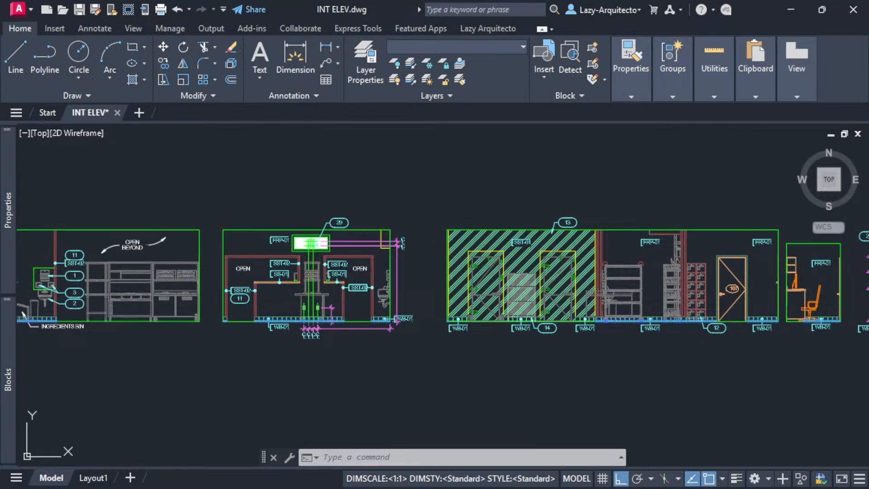
{"action": "type", "text": "x"}
{"action": "key", "text": "Return"}
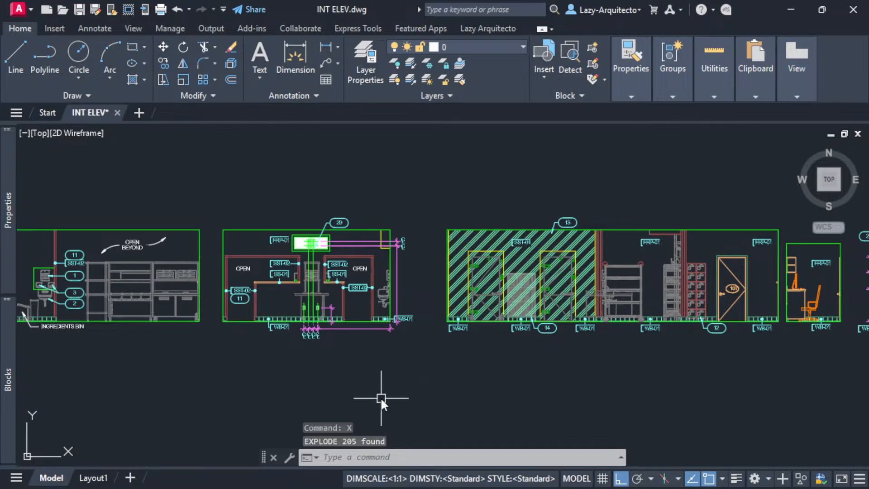
- Purge all unused object types with -PURGE without verifying, and save the drawing
{"action": "type", "text": "-PURGE"}
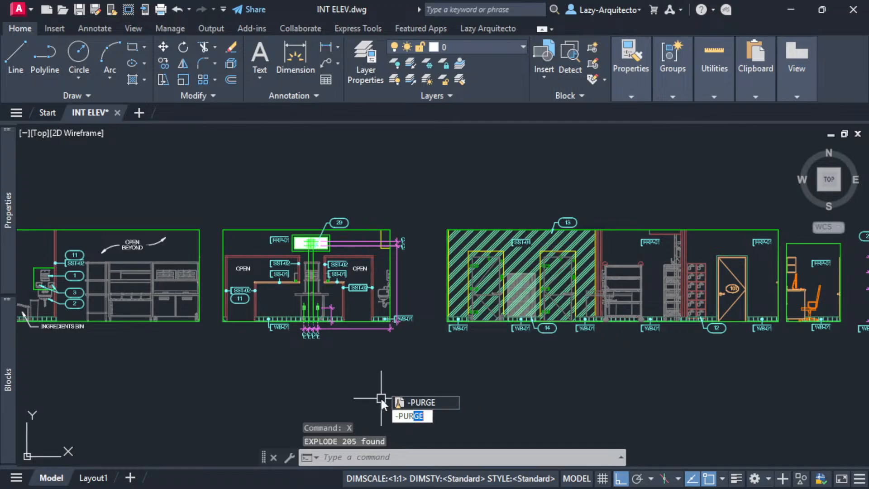
{"action": "key", "text": "Return"}
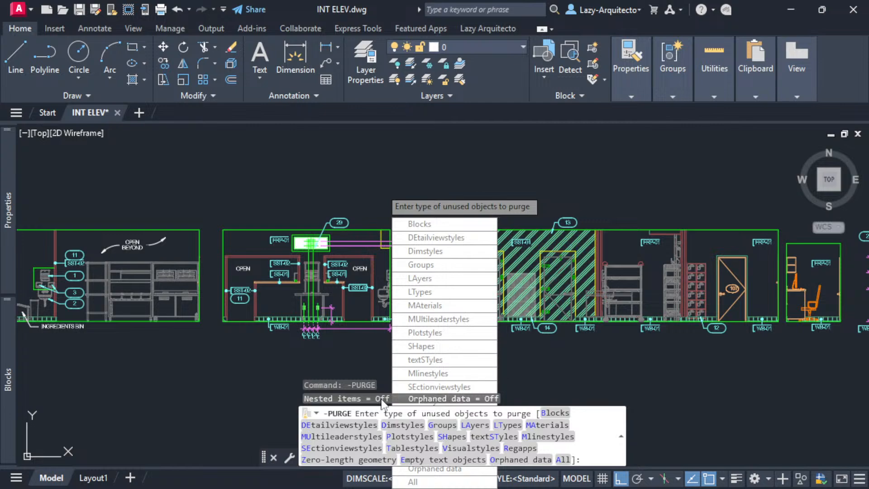
{"action": "type", "text": "all"}
{"action": "key", "text": "Return"}
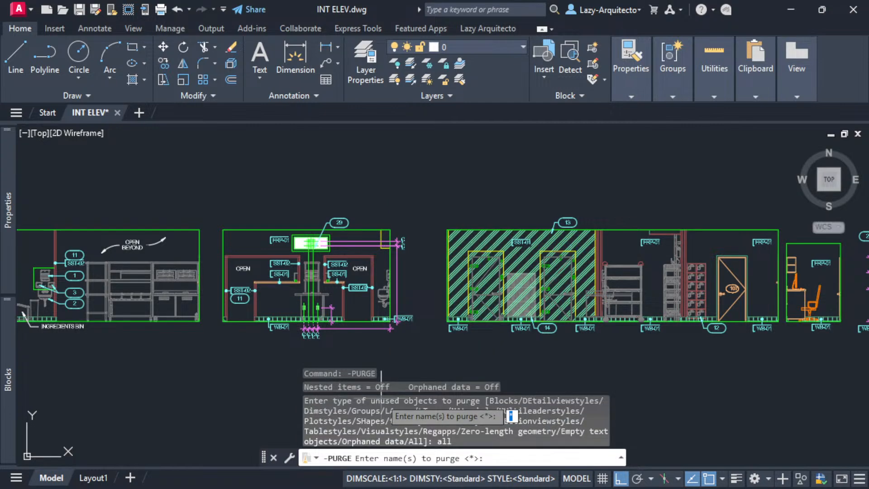
{"action": "key", "text": "Return"}
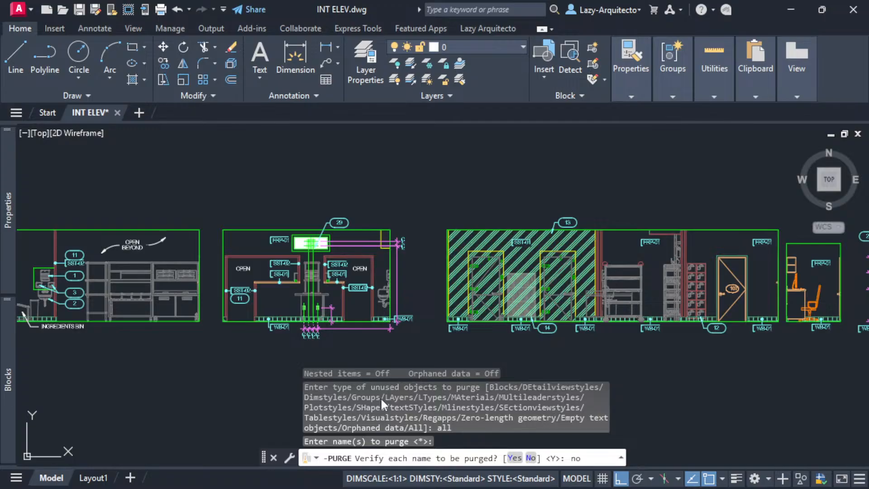
{"action": "key", "text": "Return"}
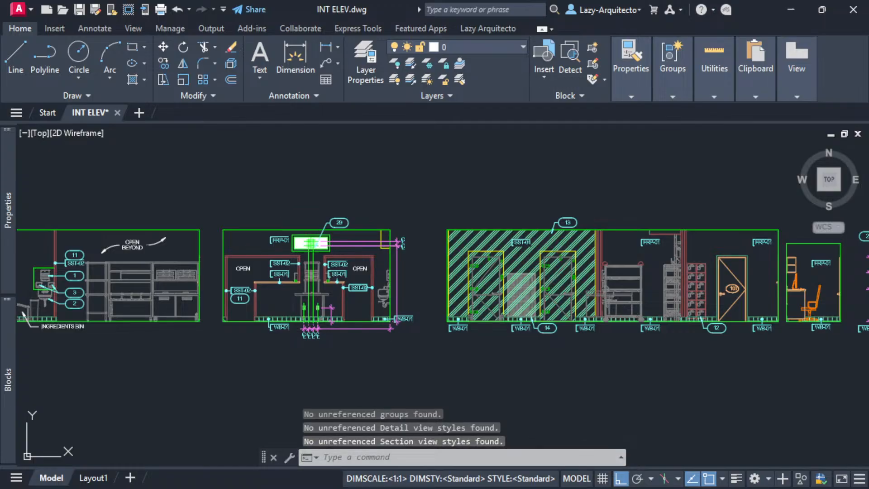
{"action": "key", "text": "ctrl+s"}
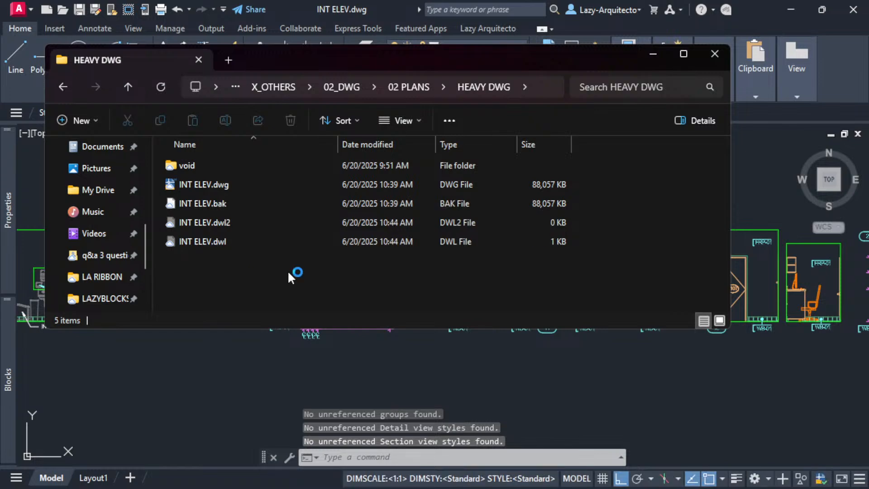
- Confirm in Explorer that INT ELEV.dwg is 88,057 KB, then return to AutoCAD
{"action": "left_click", "coordinate": [186, 185]}
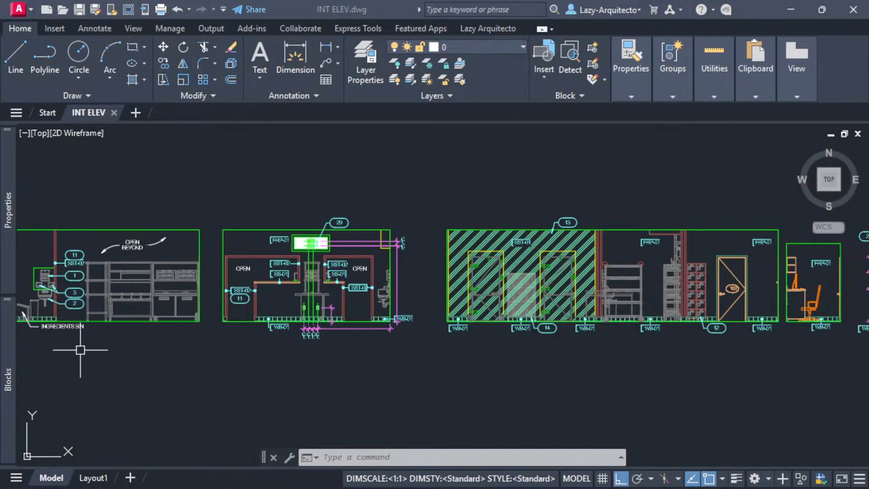
{"action": "left_click", "coordinate": [5, 398]}
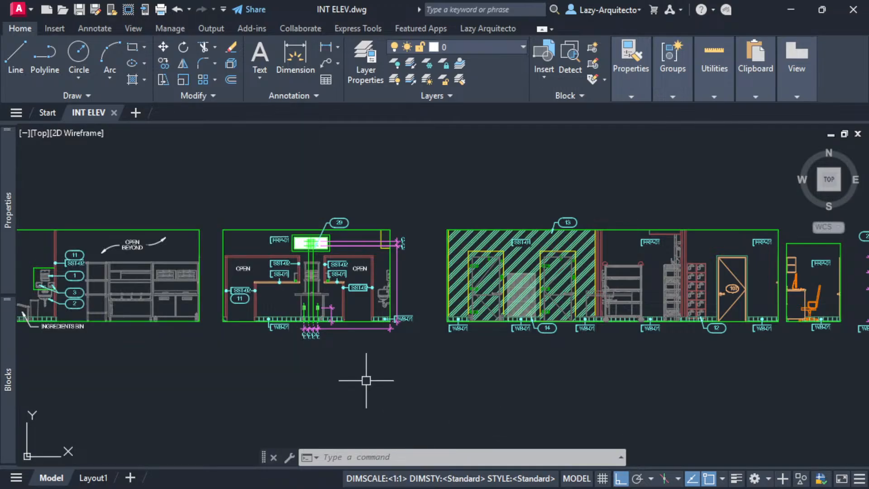
{"action": "mouse_move", "coordinate": [5, 361]}
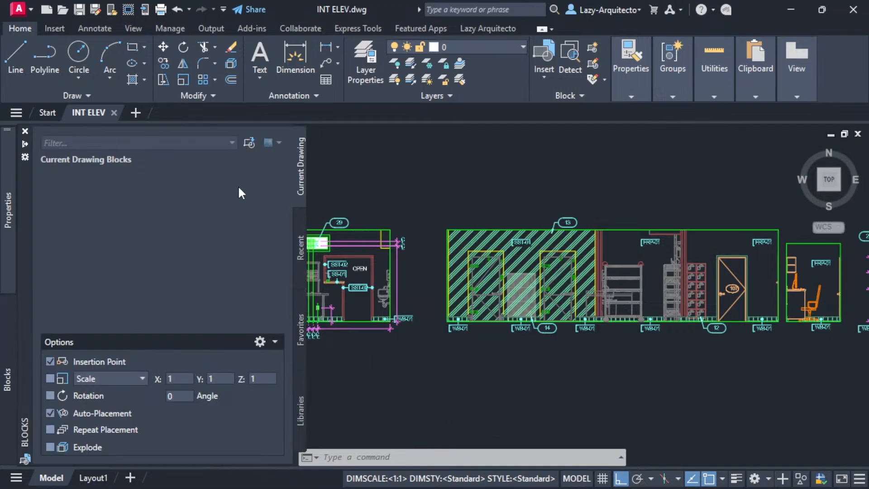
{"action": "left_click", "coordinate": [297, 243]}
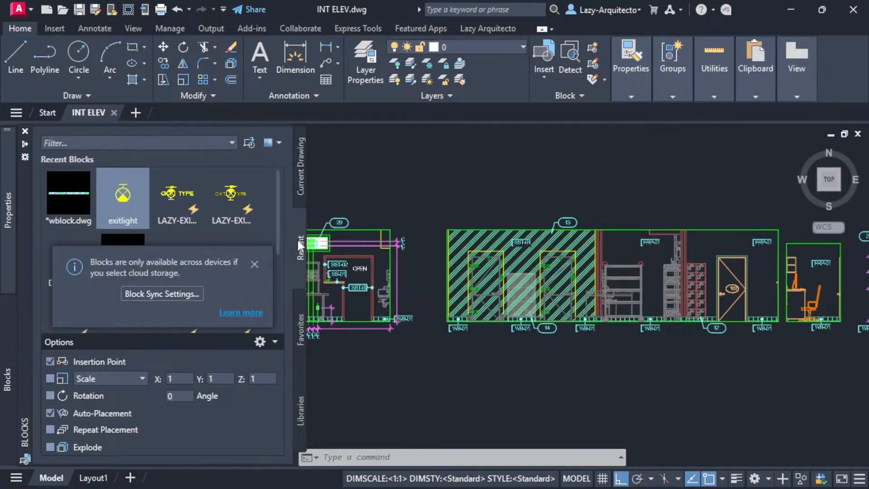
{"action": "left_click", "coordinate": [257, 261]}
{"action": "left_click", "coordinate": [300, 185]}
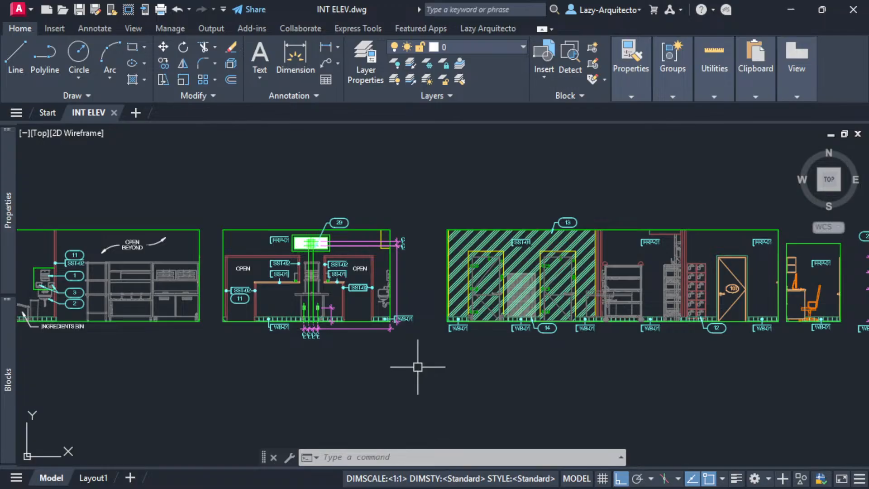
{"action": "type", "text": "RE"}
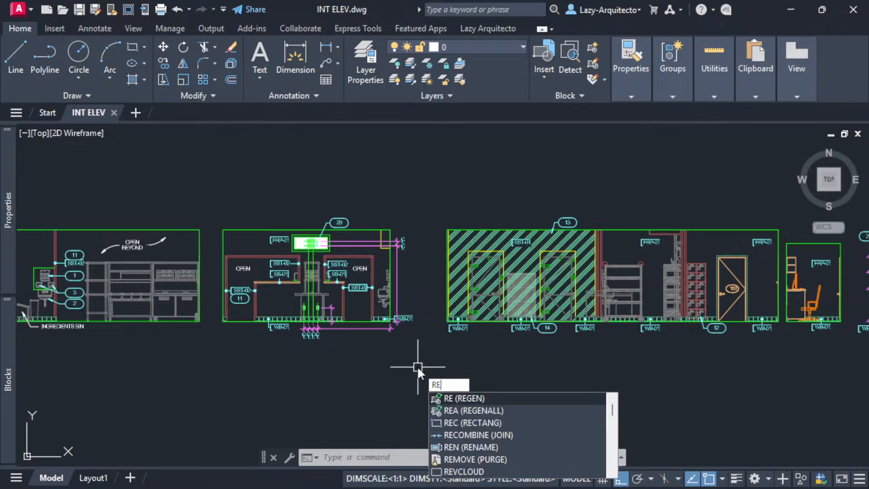
{"action": "type", "text": "NAME"}
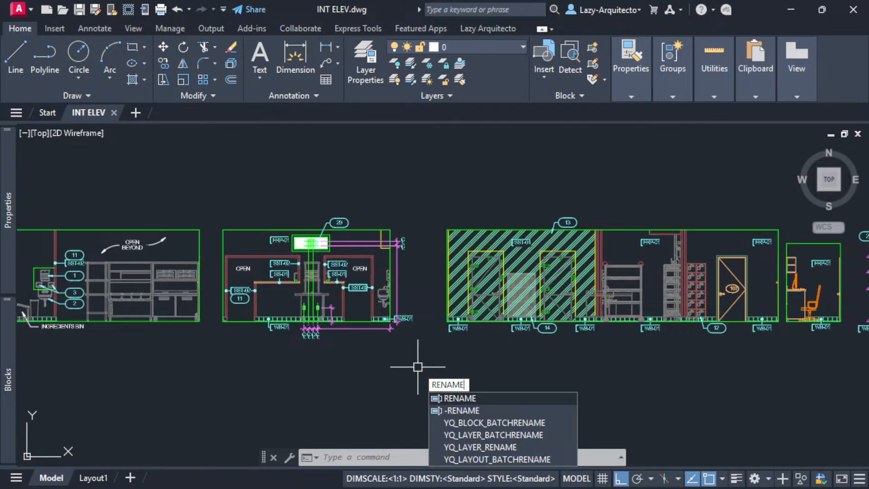
{"action": "key", "text": "Return"}
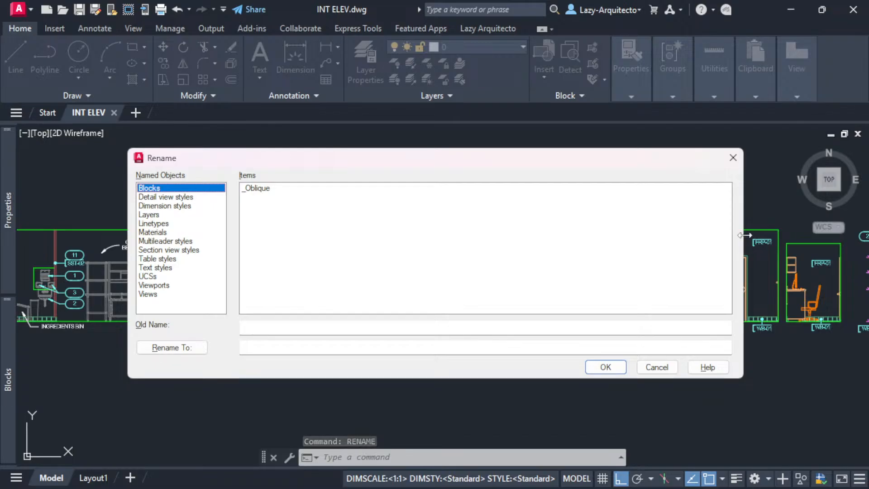
{"action": "left_click_drag", "start_coordinate": [743, 235], "coordinate": [285, 267]}
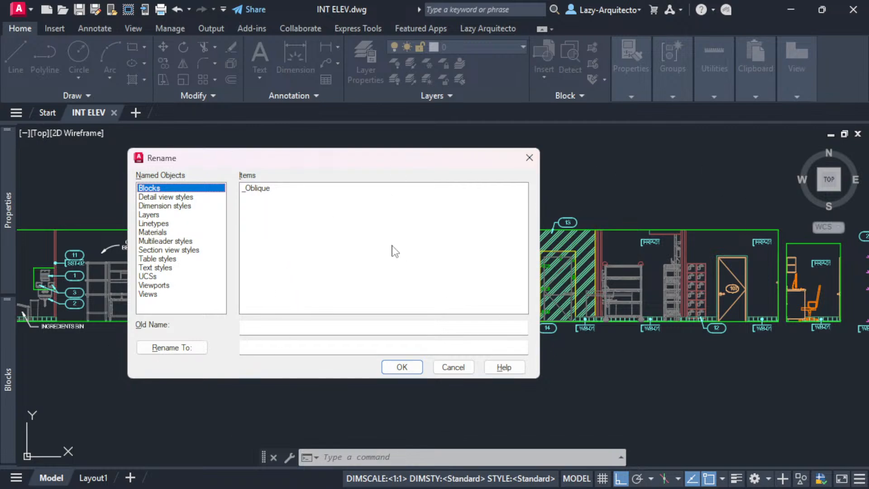
{"action": "left_click_drag", "start_coordinate": [540, 222], "coordinate": [489, 221]}
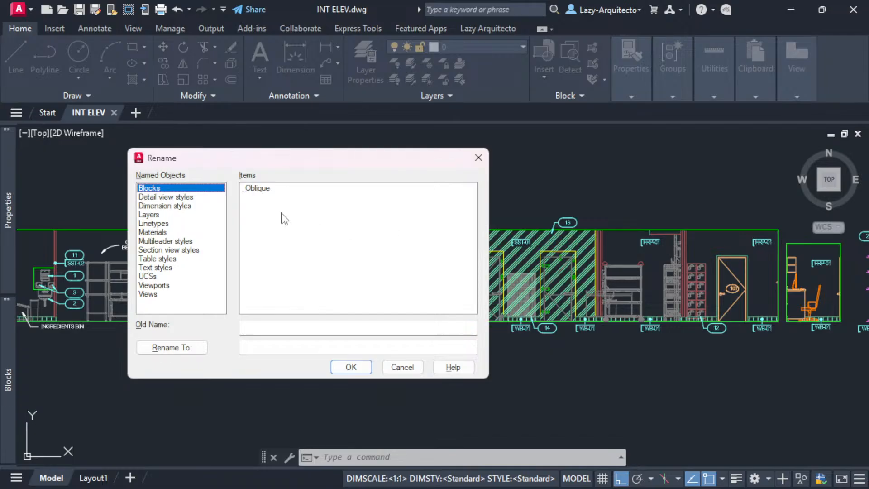
{"action": "left_click_drag", "start_coordinate": [281, 159], "coordinate": [411, 165]}
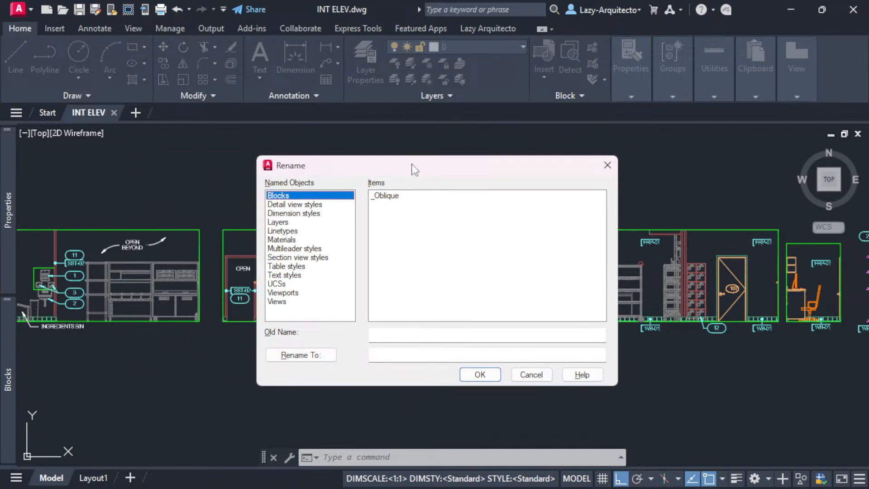
{"action": "left_click", "coordinate": [281, 206]}
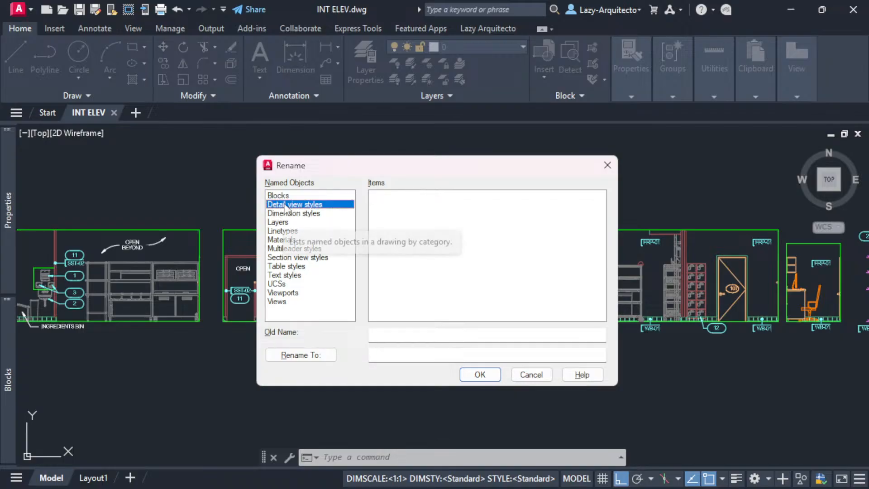
{"action": "left_click", "coordinate": [287, 197]}
{"action": "left_click", "coordinate": [285, 206]}
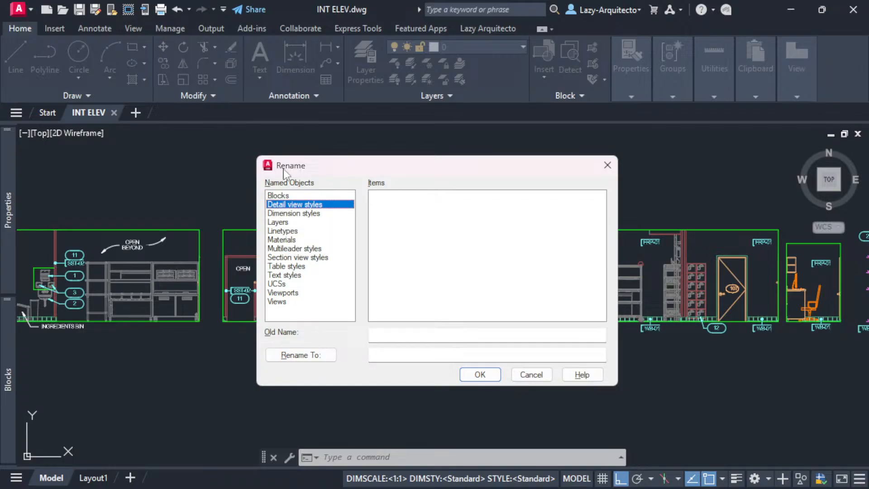
{"action": "left_click", "coordinate": [294, 214]}
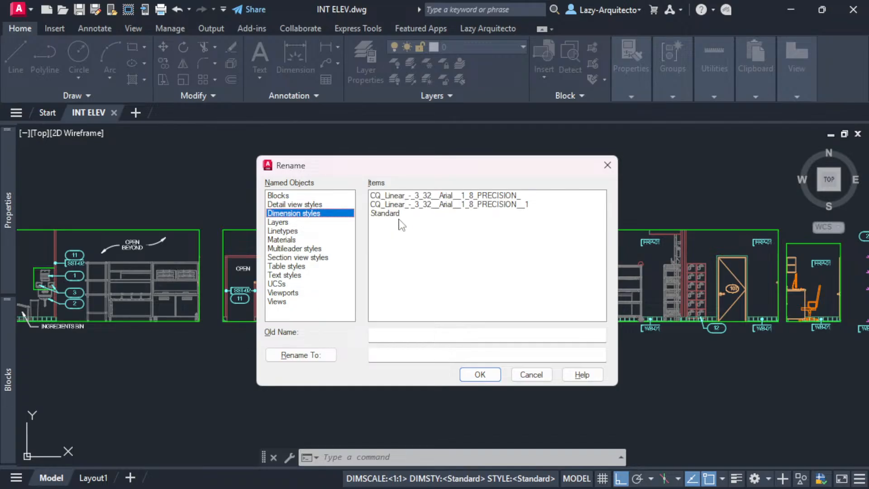
{"action": "left_click", "coordinate": [288, 223]}
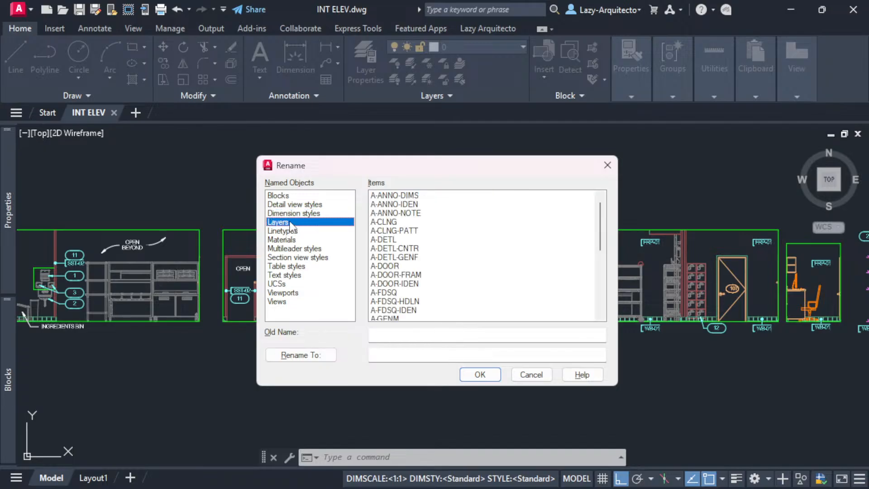
{"action": "scroll", "coordinate": [419, 236], "scroll_direction": "down", "scroll_amount": 8}
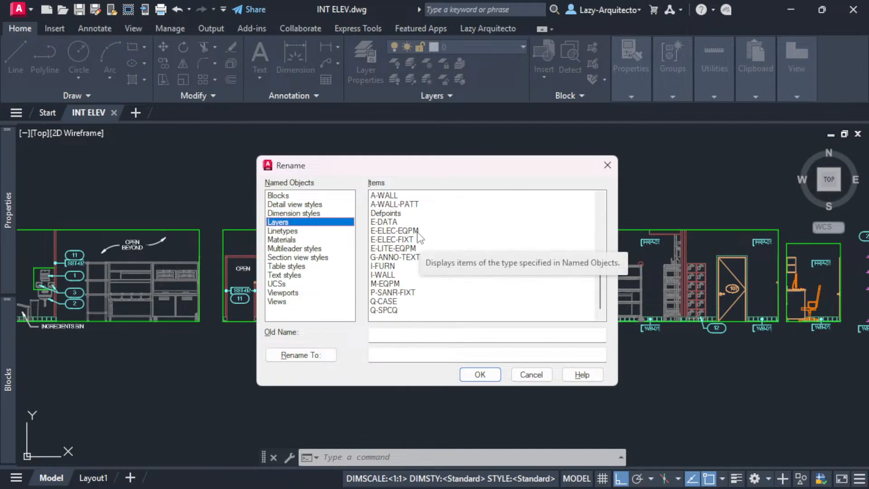
{"action": "scroll", "coordinate": [419, 236], "scroll_direction": "up", "scroll_amount": 8}
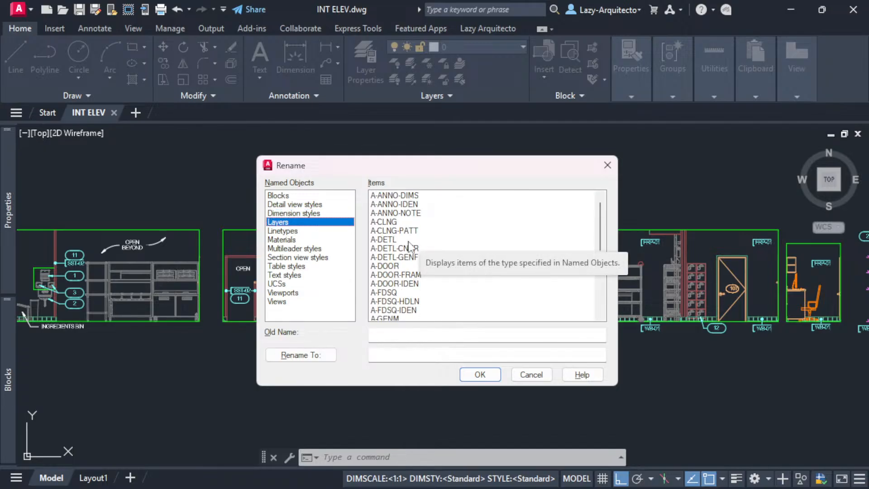
{"action": "scroll", "coordinate": [410, 227], "scroll_direction": "down", "scroll_amount": 1}
{"action": "scroll", "coordinate": [410, 229], "scroll_direction": "down", "scroll_amount": 5}
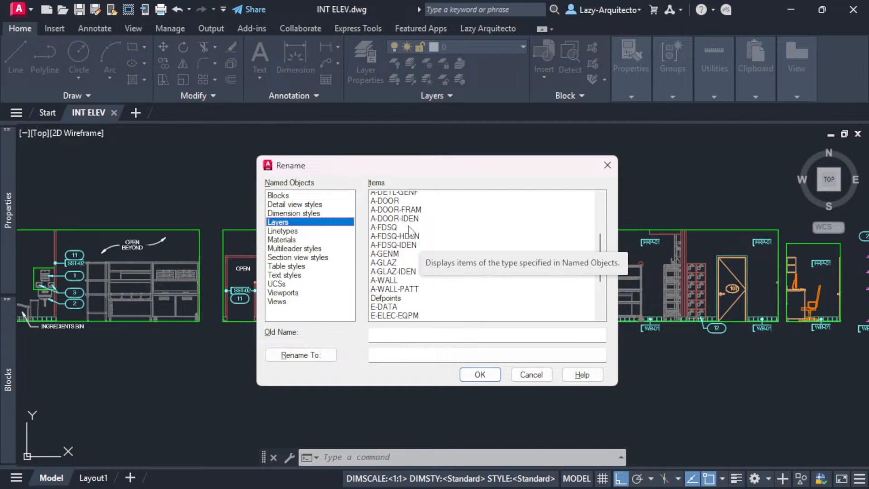
{"action": "left_click", "coordinate": [283, 231]}
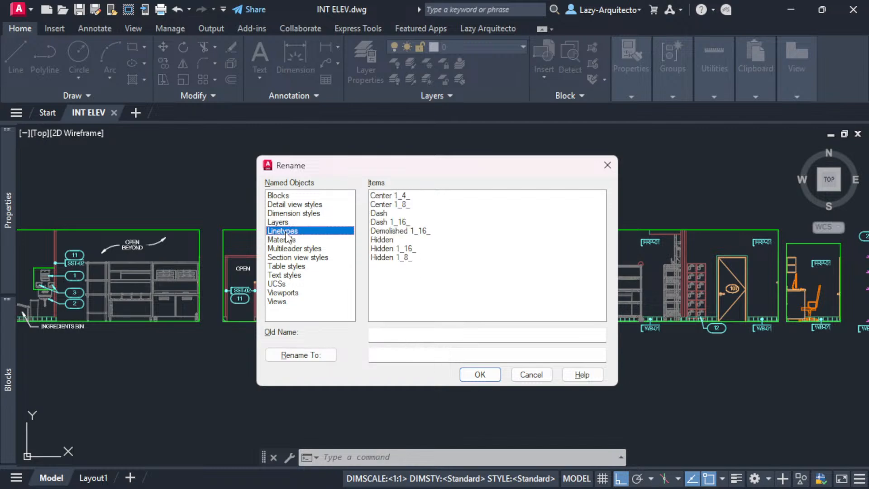
{"action": "left_click", "coordinate": [316, 241]}
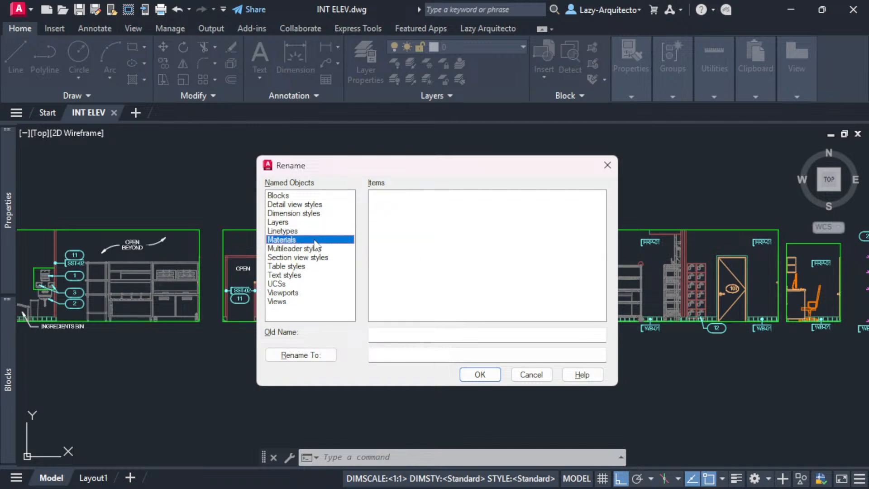
{"action": "left_click", "coordinate": [316, 250]}
{"action": "left_click", "coordinate": [317, 258]}
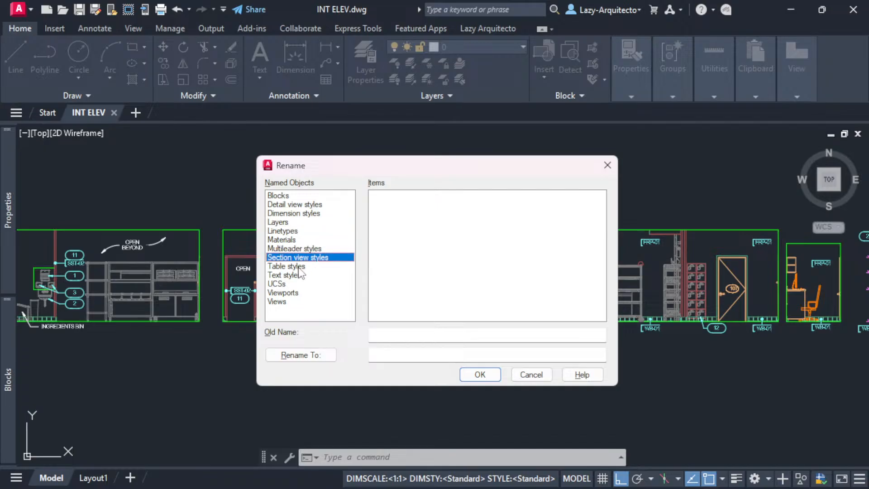
{"action": "left_click", "coordinate": [288, 267]}
{"action": "left_click", "coordinate": [294, 275]}
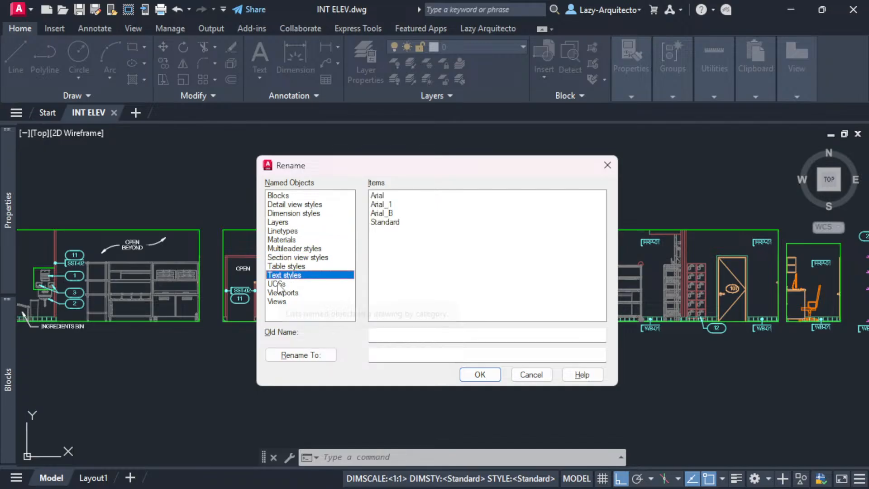
{"action": "left_click", "coordinate": [278, 284]}
{"action": "left_click", "coordinate": [279, 293]}
{"action": "left_click", "coordinate": [280, 302]}
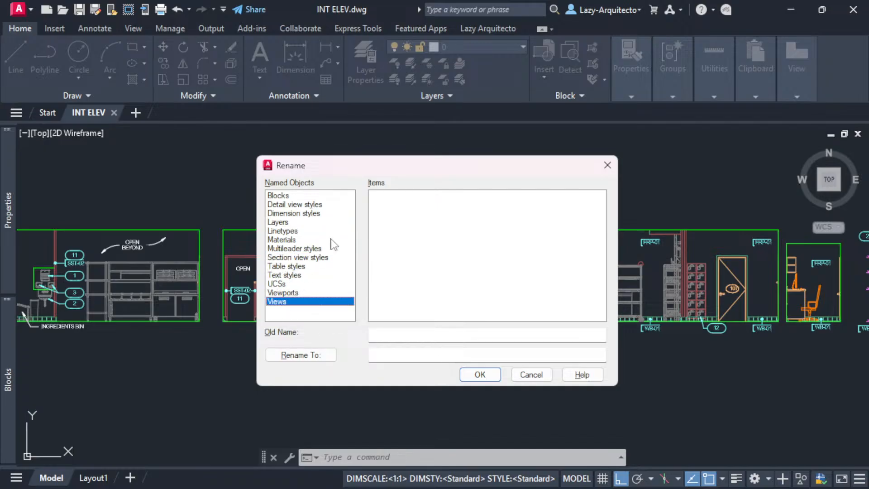
{"action": "left_click", "coordinate": [278, 195]}
{"action": "left_click", "coordinate": [280, 205]}
{"action": "left_click", "coordinate": [278, 222]}
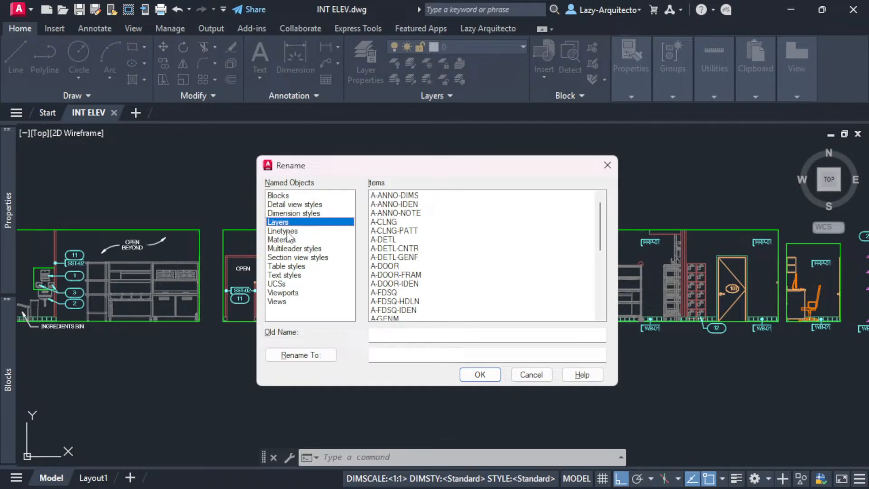
{"action": "left_click", "coordinate": [286, 231]}
{"action": "left_click", "coordinate": [296, 213]}
{"action": "left_click", "coordinate": [298, 204]}
{"action": "left_click", "coordinate": [299, 196]}
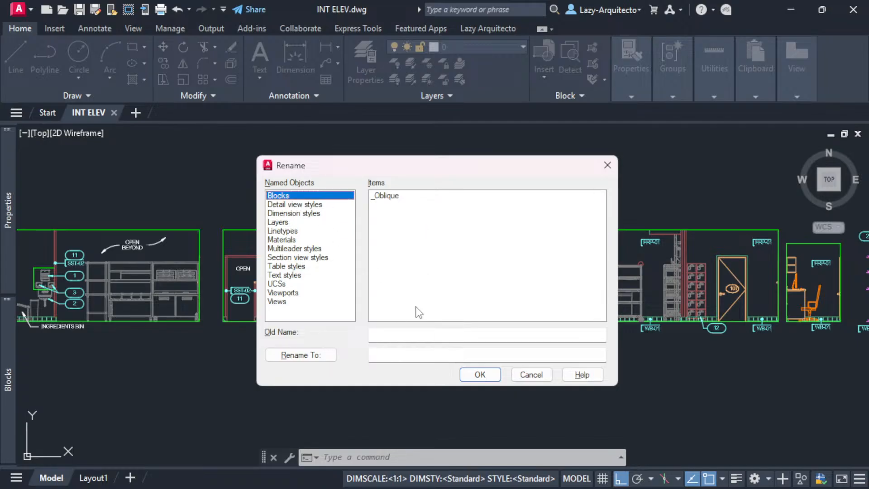
{"action": "left_click", "coordinate": [523, 379]}
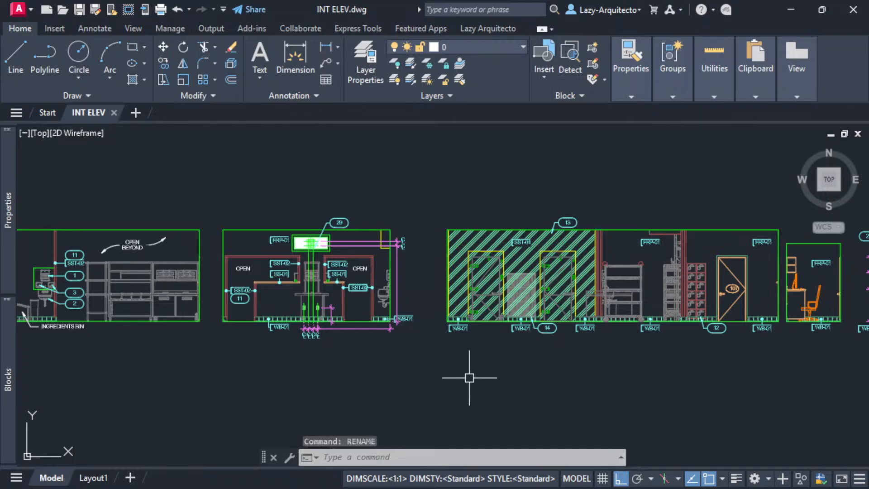
- Purge all registered applications (*) with -PURGE, answering No to verification
{"action": "scroll", "coordinate": [466, 379], "scroll_direction": "down", "scroll_amount": 2}
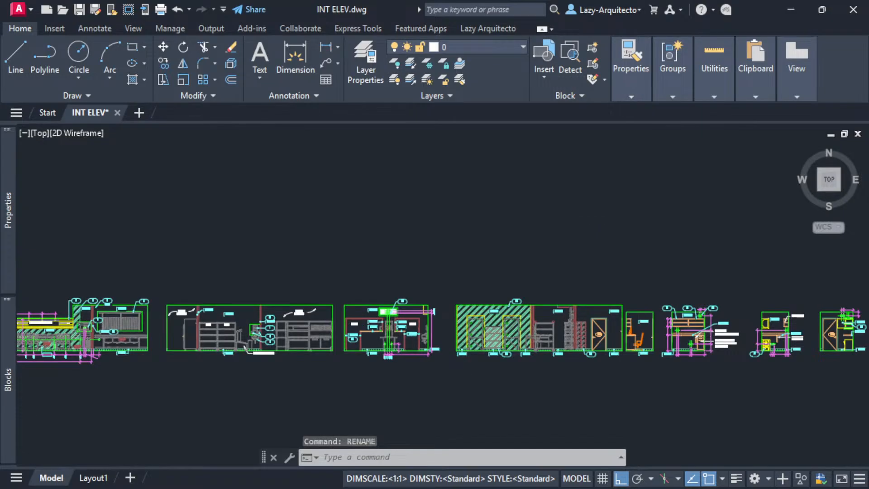
{"action": "scroll", "coordinate": [466, 383], "scroll_direction": "down", "scroll_amount": 2}
{"action": "scroll", "coordinate": [331, 281], "scroll_direction": "down", "scroll_amount": 3}
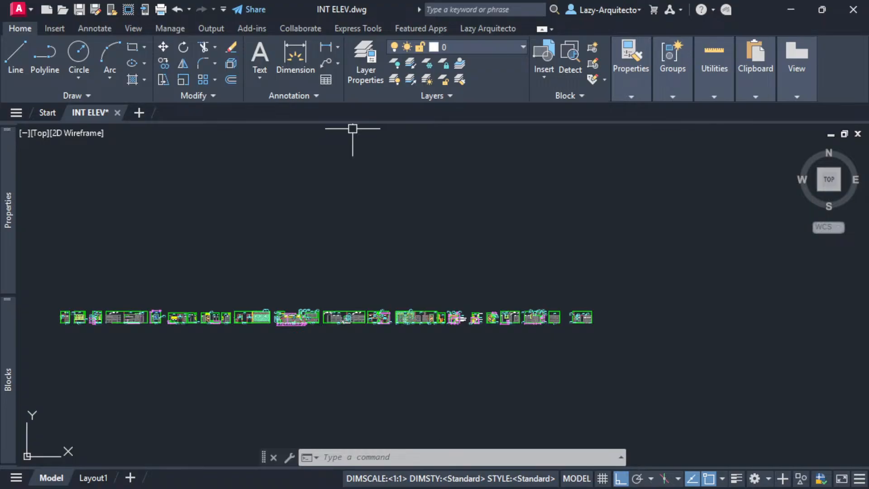
{"action": "key", "text": "alt+Tab"}
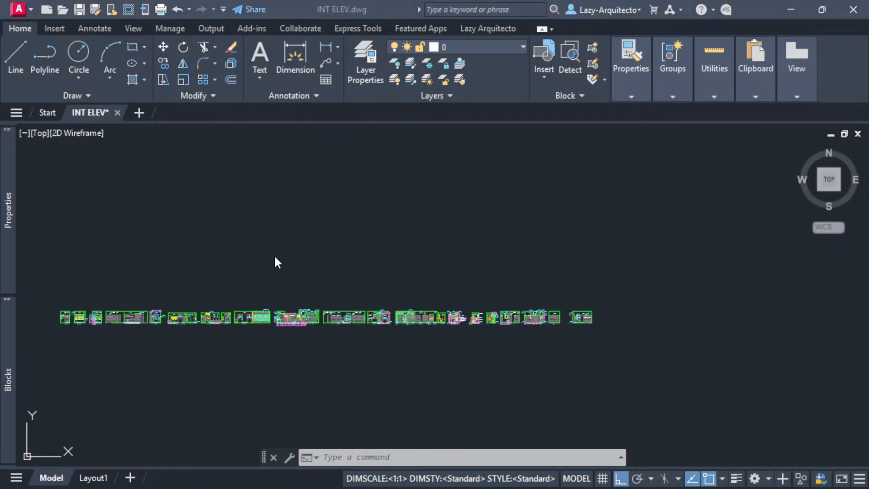
{"action": "left_click", "coordinate": [340, 270]}
{"action": "type", "text": "-PURGe"}
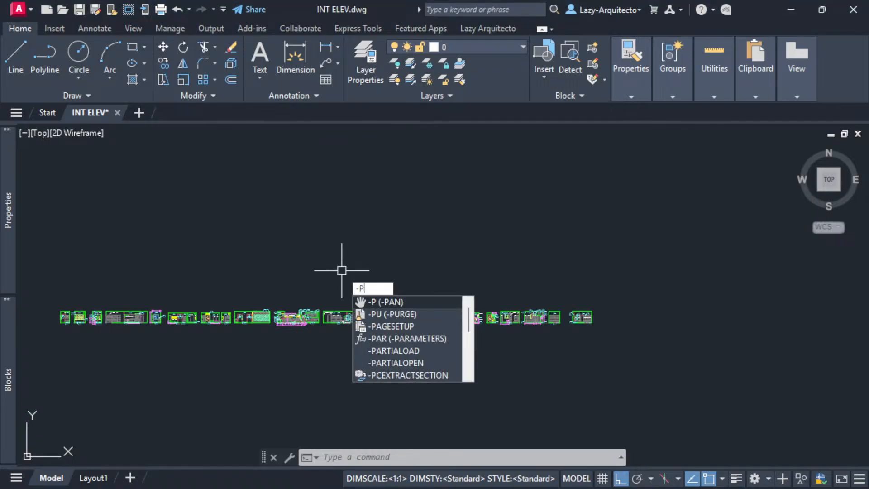
{"action": "key", "text": "Return"}
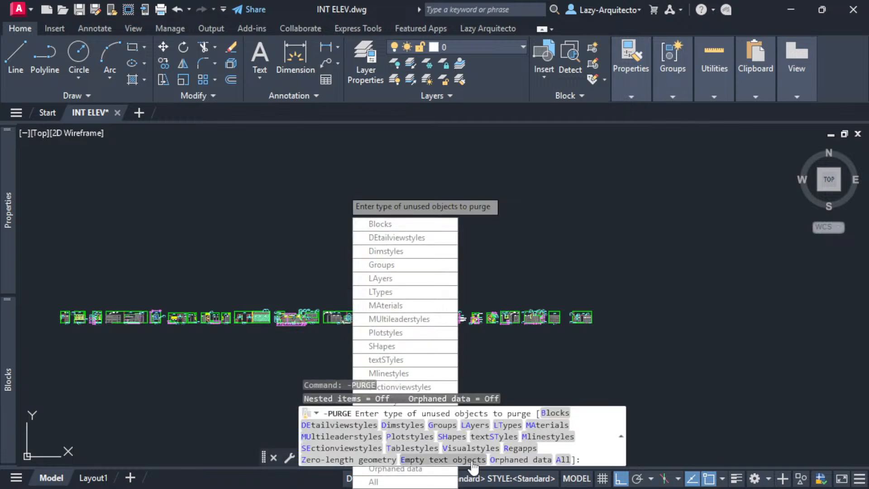
{"action": "left_click", "coordinate": [520, 449]}
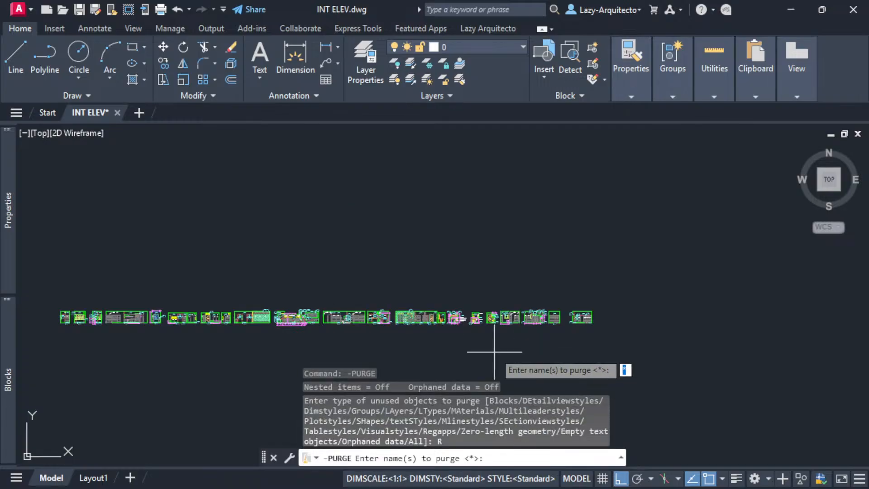
{"action": "key", "text": "Return"}
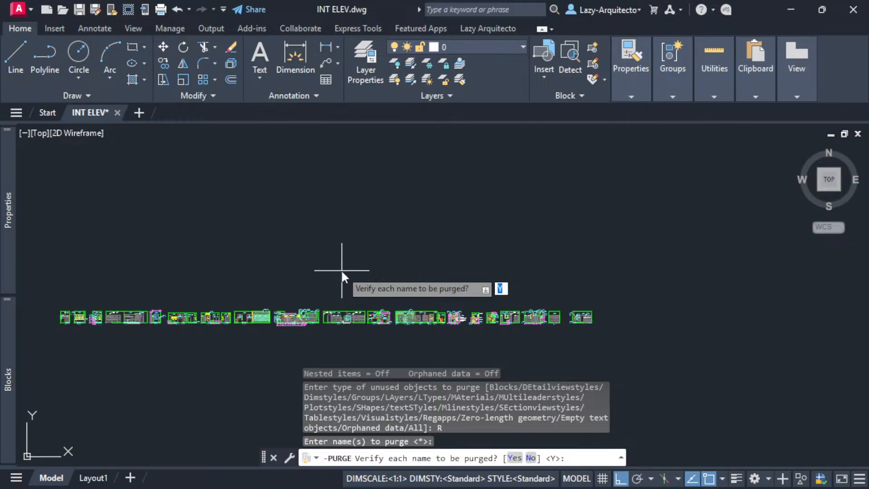
{"action": "type", "text": "no"}
{"action": "key", "text": "Return"}
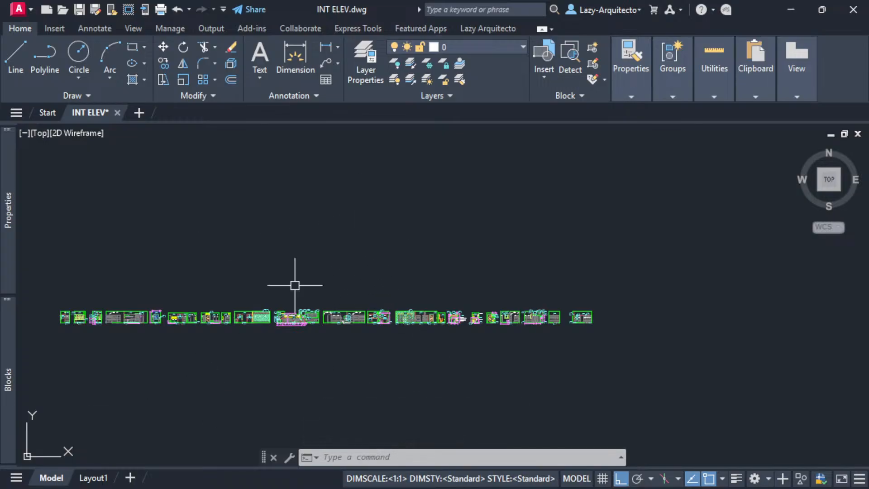
- Check the F2 history for the purged ACAD_DSTYLE_DIMARC_LENGTH_SYMBOL entry and save the drawing
{"action": "key", "text": "F2"}
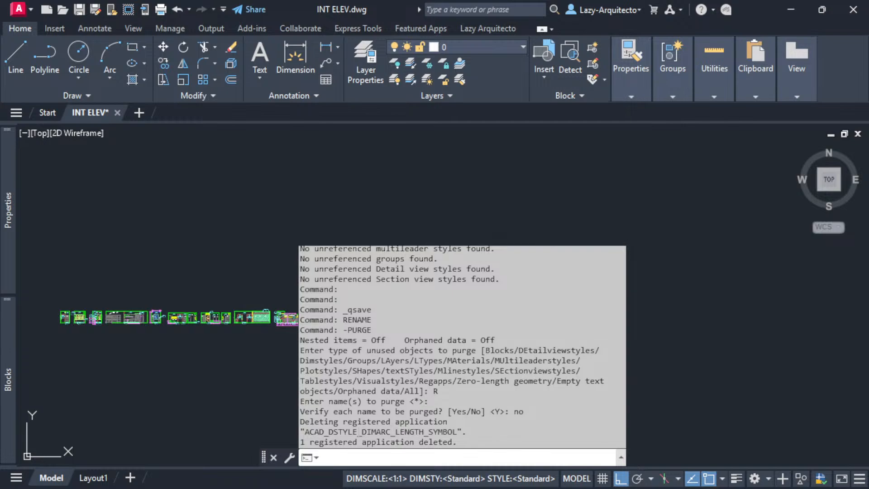
{"action": "left_click_drag", "start_coordinate": [303, 432], "coordinate": [462, 432]}
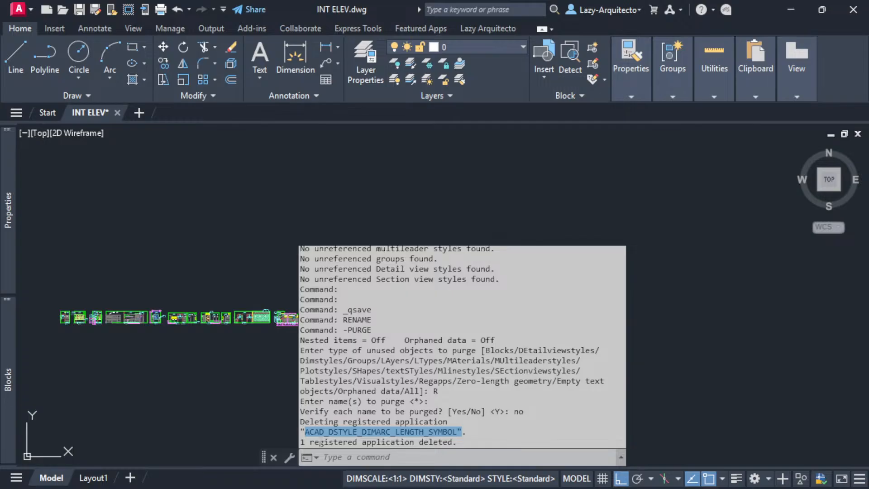
{"action": "left_click", "coordinate": [461, 443]}
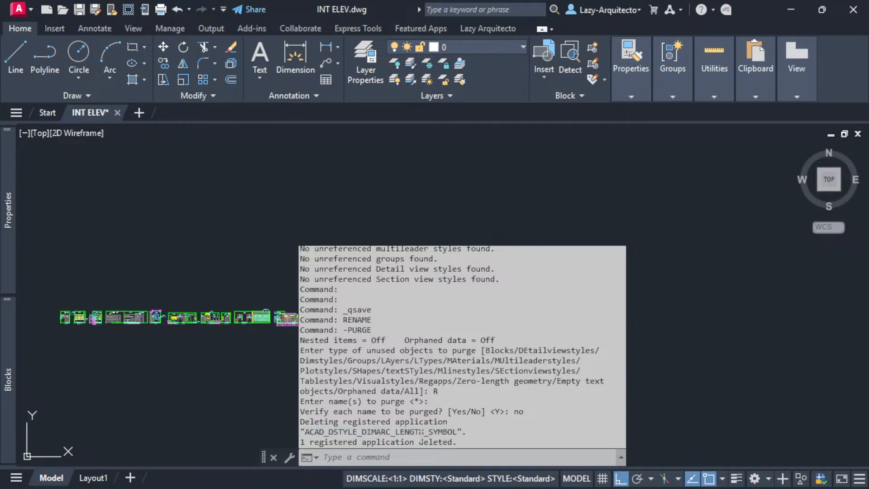
{"action": "left_click", "coordinate": [272, 390]}
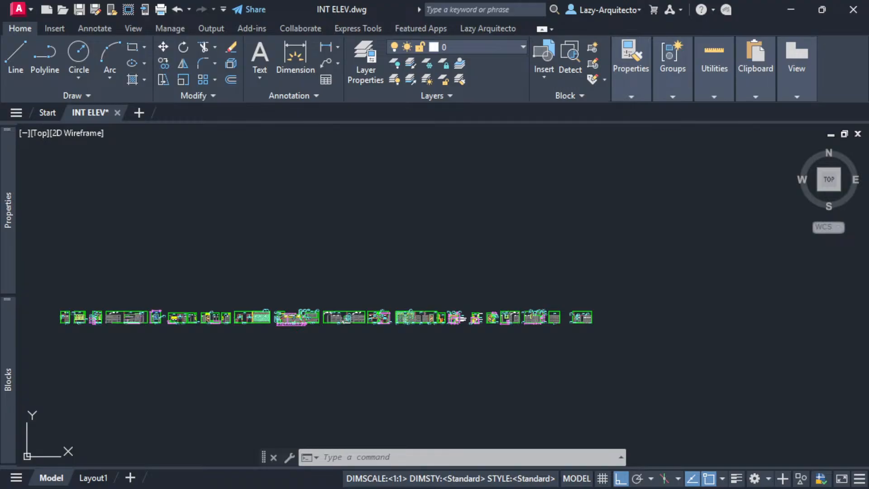
{"action": "key", "text": "ctrl+s"}
{"action": "left_click_drag", "start_coordinate": [23, 0], "coordinate": [267, 122]}
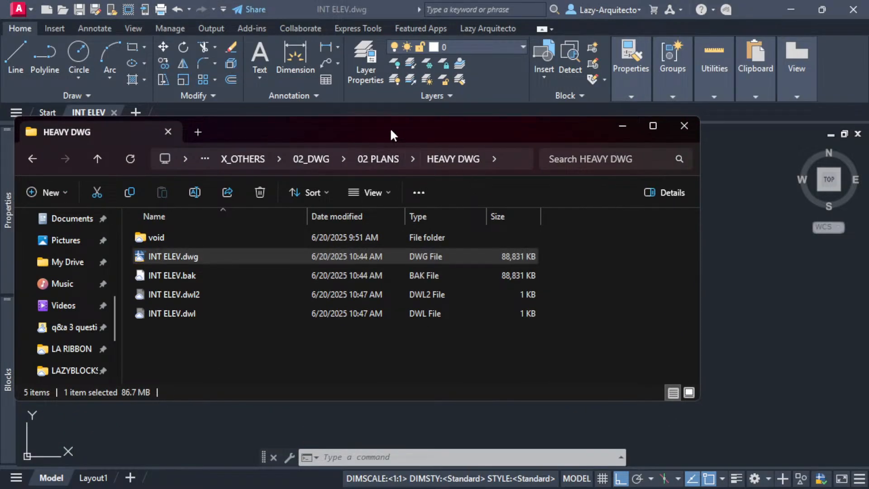
{"action": "left_click_drag", "start_coordinate": [391, 130], "coordinate": [336, 0]}
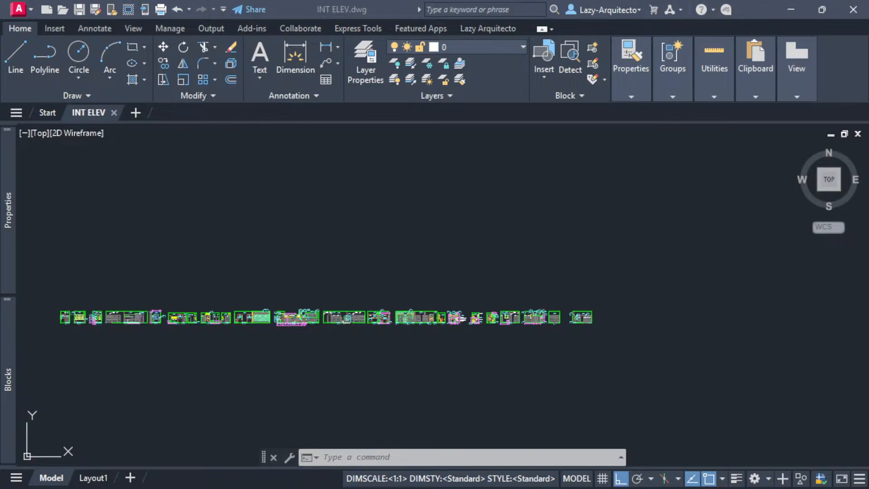
{"action": "left_click", "coordinate": [357, 223]}
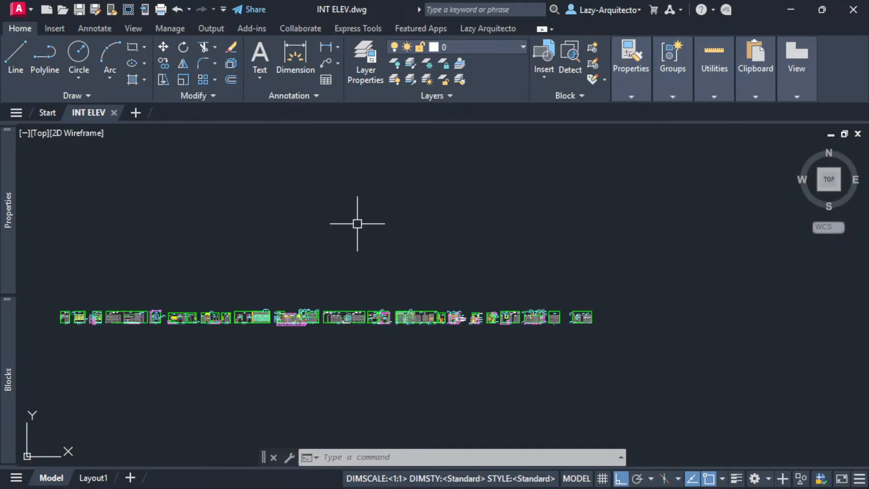
{"action": "middle_click_drag", "start_coordinate": [390, 222], "coordinate": [417, 235]}
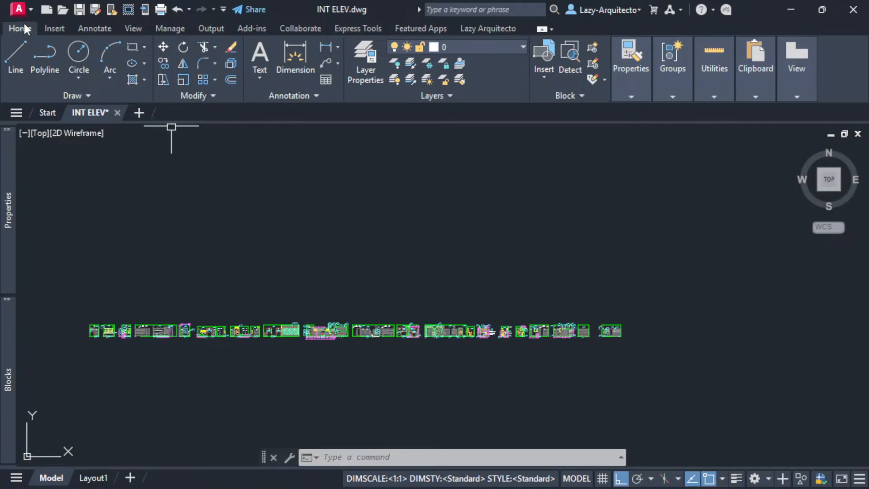
- Start Save As > Other Formats and expand the Files of type list of DWG and DXF formats
{"action": "left_click", "coordinate": [23, 9]}
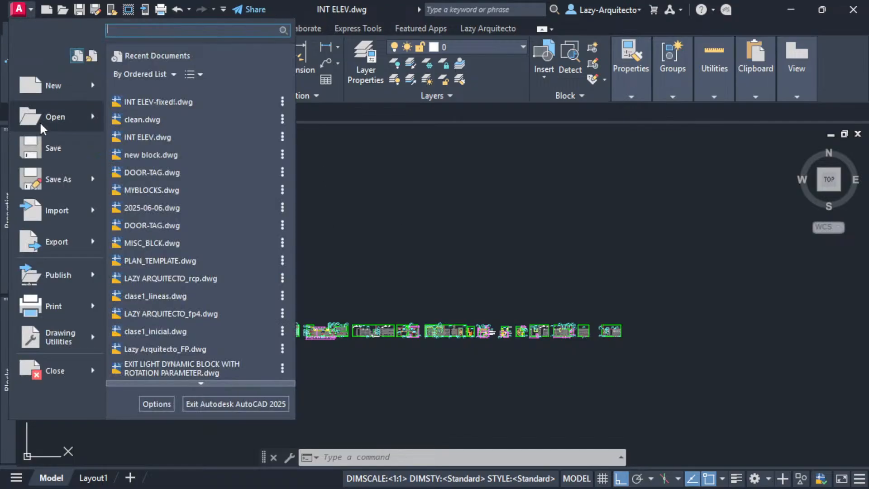
{"action": "mouse_move", "coordinate": [75, 186]}
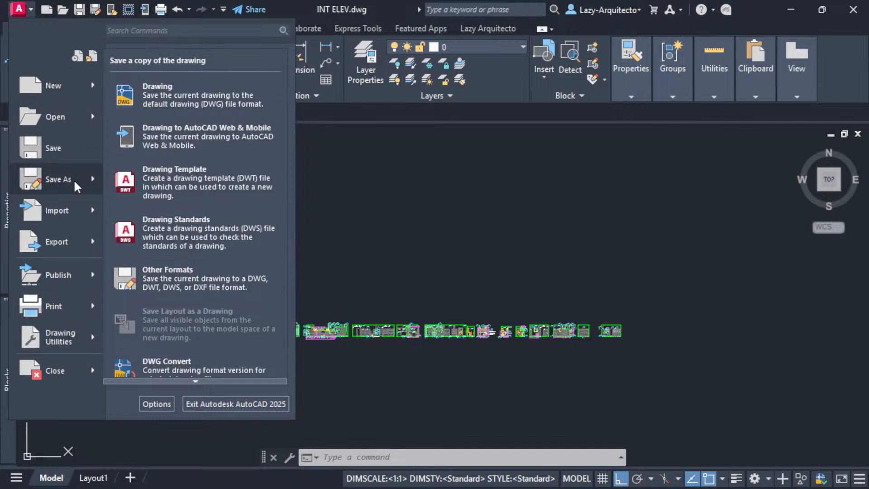
{"action": "left_click", "coordinate": [206, 285]}
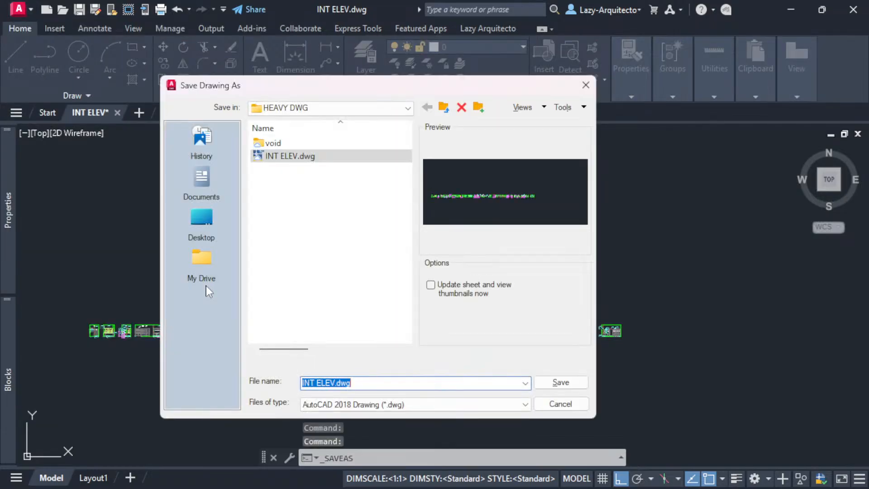
{"action": "left_click", "coordinate": [409, 408]}
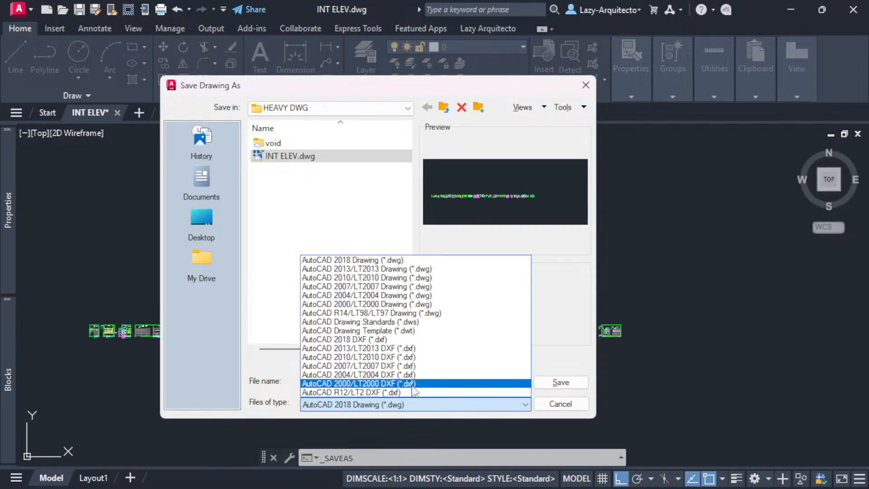
- Save the drawing as 'dxf option.dxf' in AutoCAD 2000/LT2000 DXF format
{"action": "left_click", "coordinate": [343, 385]}
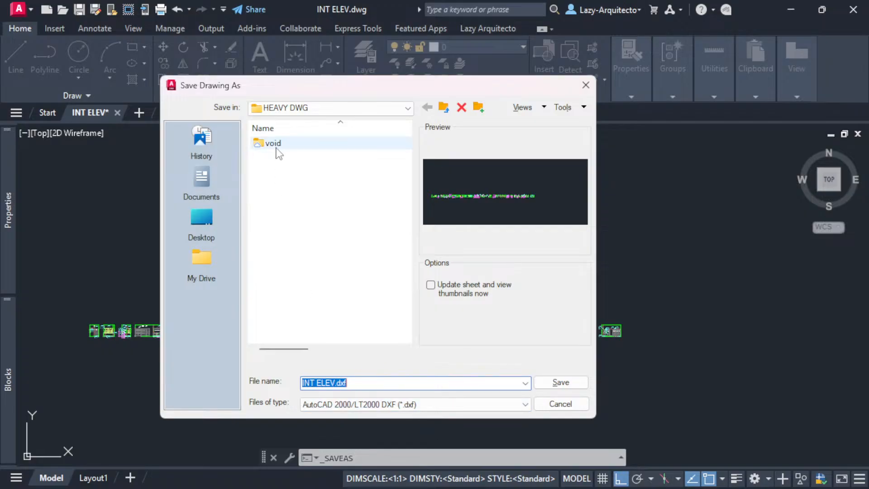
{"action": "left_click", "coordinate": [334, 383]}
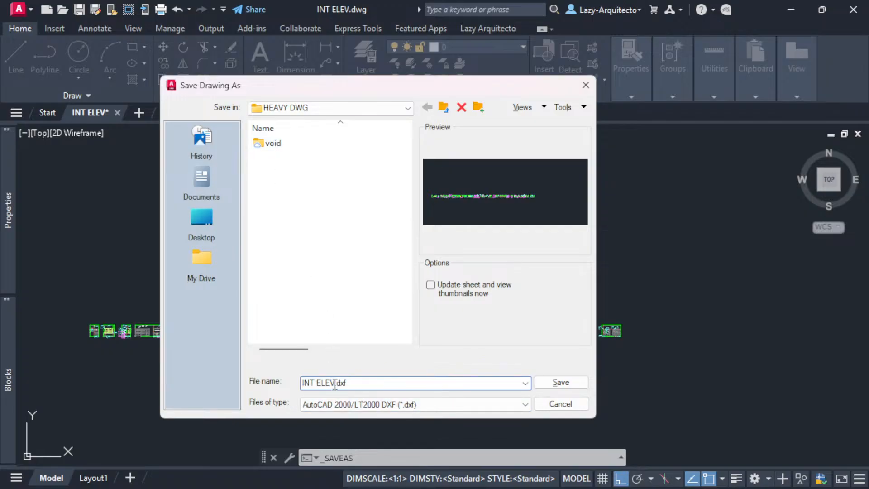
{"action": "left_click_drag", "start_coordinate": [335, 384], "coordinate": [297, 382]}
{"action": "type", "text": "dxf option"}
{"action": "left_click", "coordinate": [557, 382]}
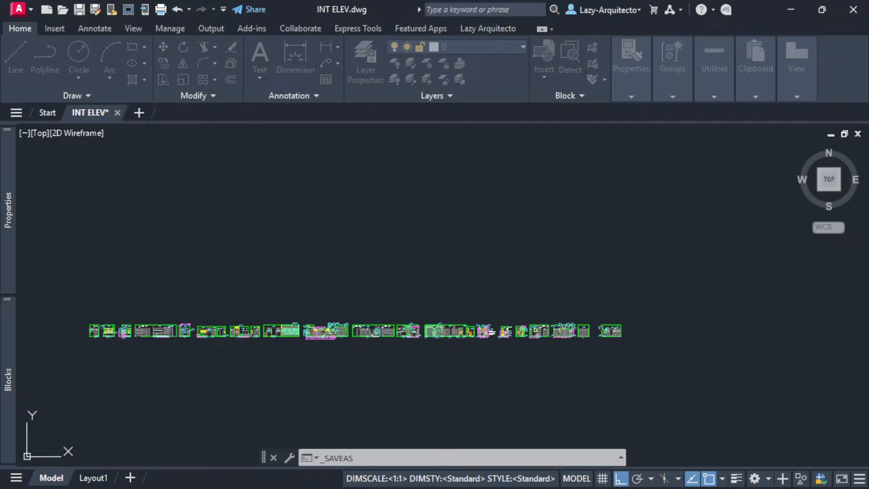
{"action": "left_click_drag", "start_coordinate": [0, 36], "coordinate": [339, 112]}
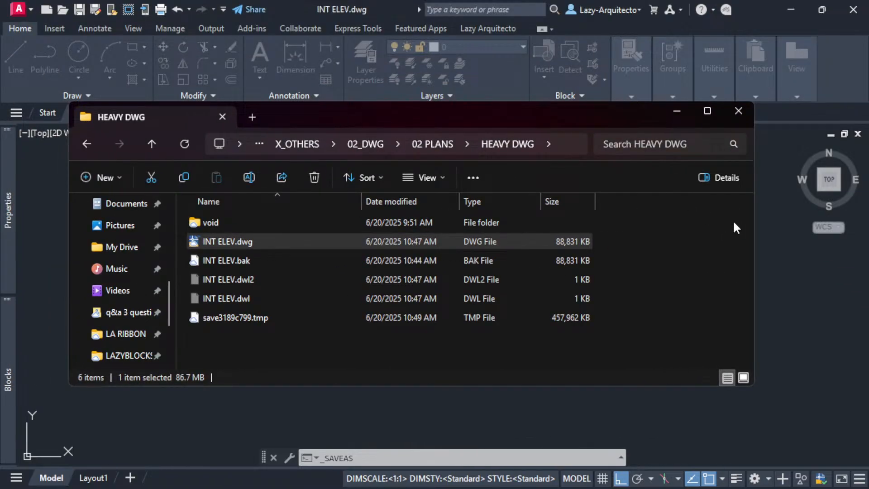
- Narrow the HEAVY DWG window to check the 1,006,120 KB dxf option.dxf, then return to AutoCAD
{"action": "left_click_drag", "start_coordinate": [755, 211], "coordinate": [626, 220]}
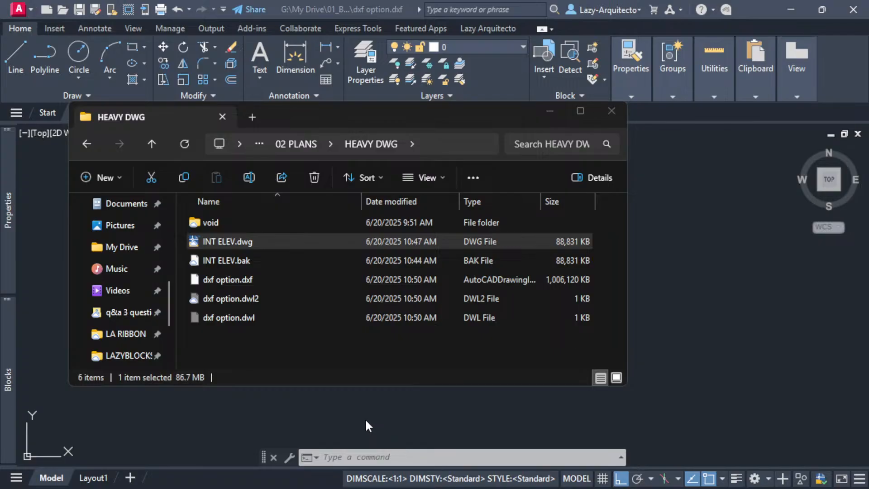
{"action": "left_click", "coordinate": [335, 423]}
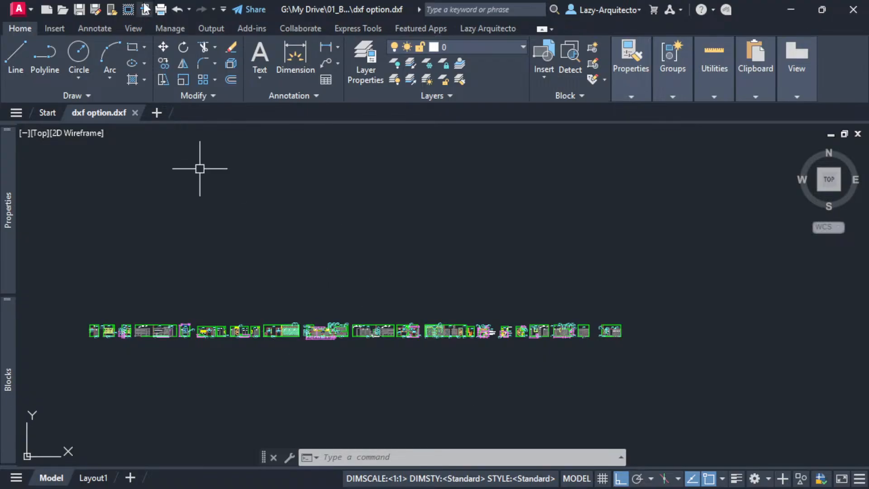
- Open dxf option.dxf from the HEAVY DWG folder in AutoCAD, just once
{"action": "key", "text": "alt+Tab"}
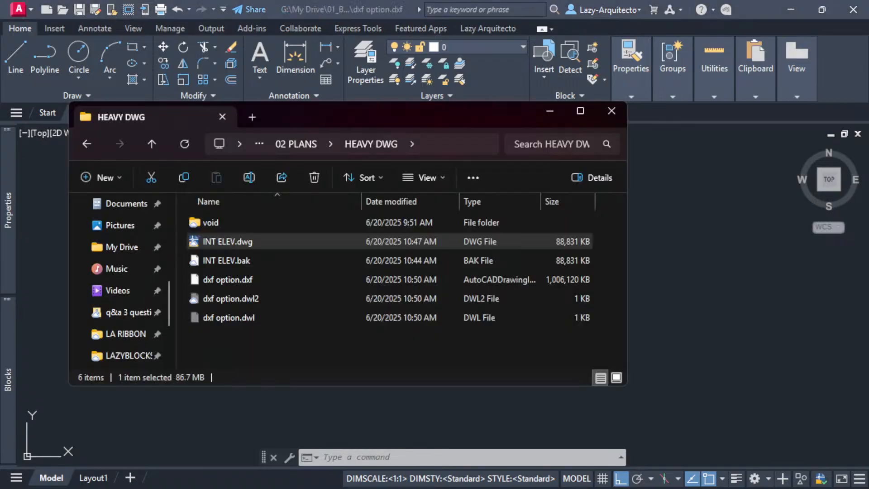
{"action": "left_click", "coordinate": [222, 281]}
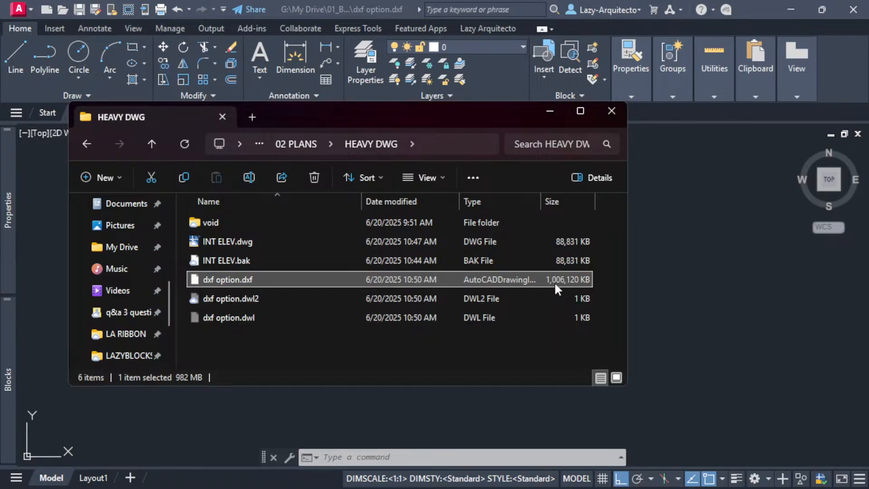
{"action": "double_click", "coordinate": [214, 279]}
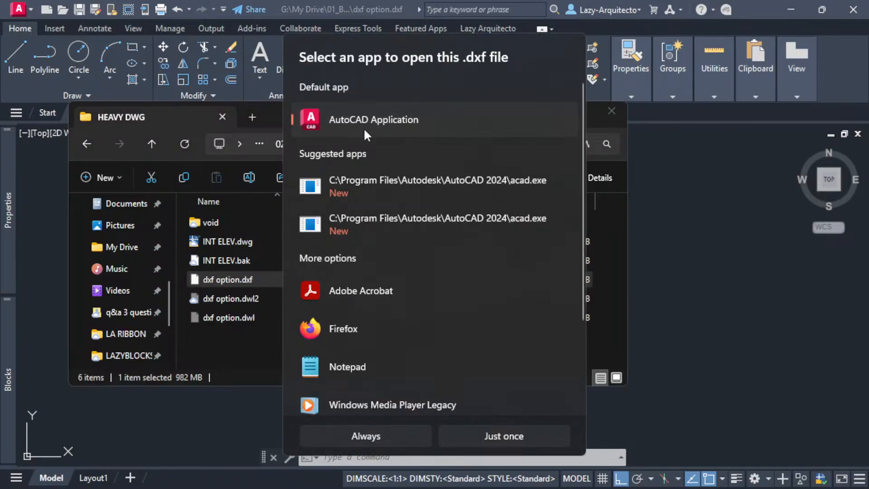
{"action": "left_click", "coordinate": [464, 433]}
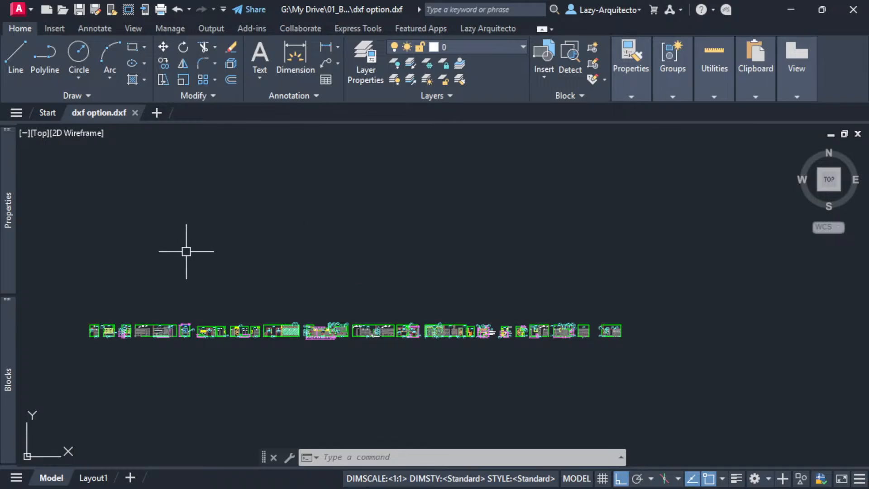
- Nudge the view, quick-save dxf option.dxf, and check the new .bak and temp files in Explorer
{"action": "middle_click_drag", "start_coordinate": [186, 249], "coordinate": [209, 241]}
{"action": "mouse_move", "coordinate": [91, 115]}
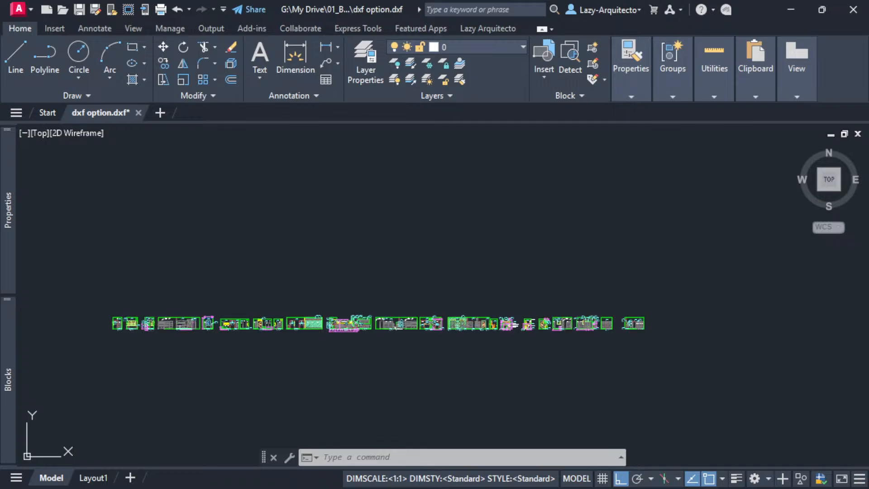
{"action": "key", "text": "ctrl+s"}
{"action": "key", "text": "alt+Tab"}
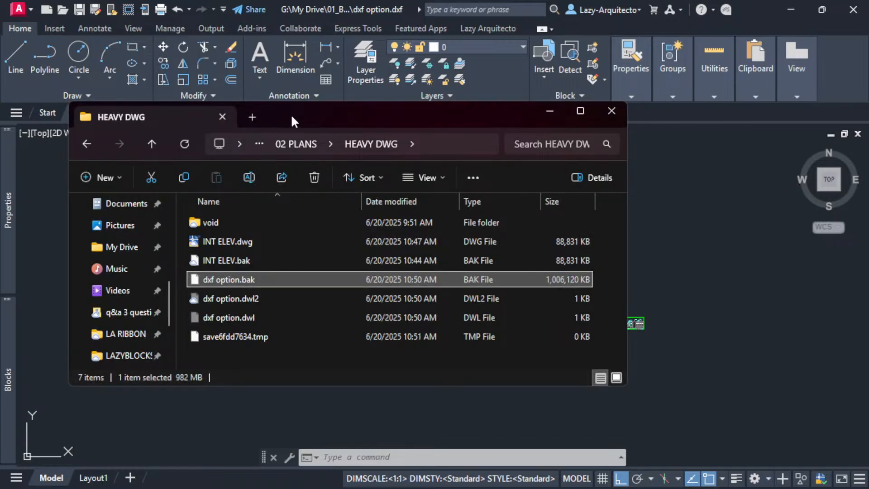
{"action": "key", "text": "alt+Tab"}
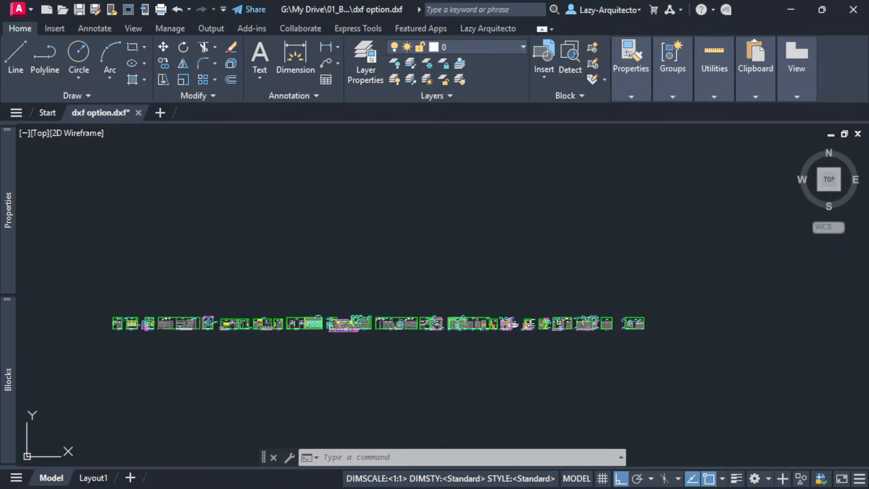
- Quick-save dxf option.dxf, shift the view slightly down and right, then save again
{"action": "key", "text": "ctrl+s"}
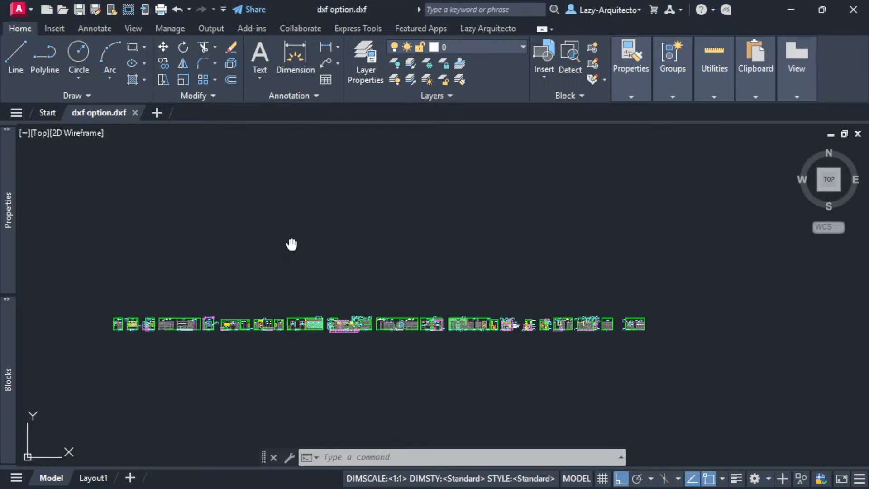
{"action": "middle_click_drag", "start_coordinate": [291, 242], "coordinate": [303, 254]}
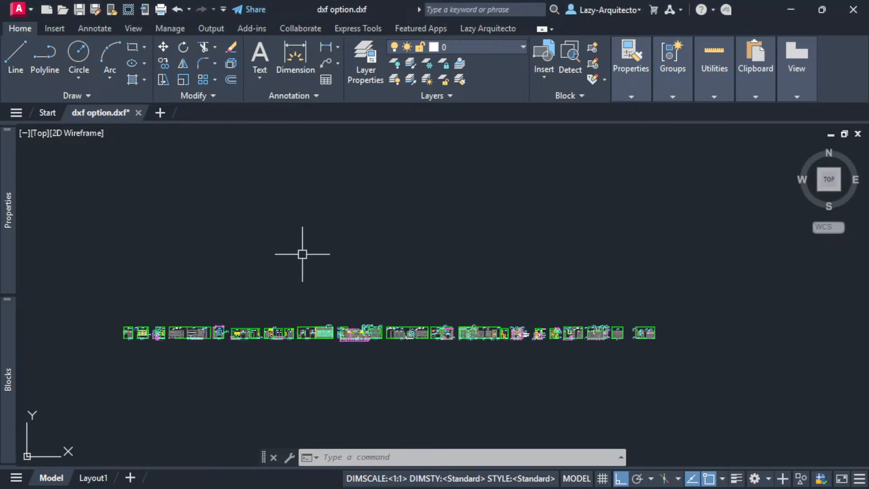
{"action": "middle_click_drag", "start_coordinate": [313, 250], "coordinate": [325, 260]}
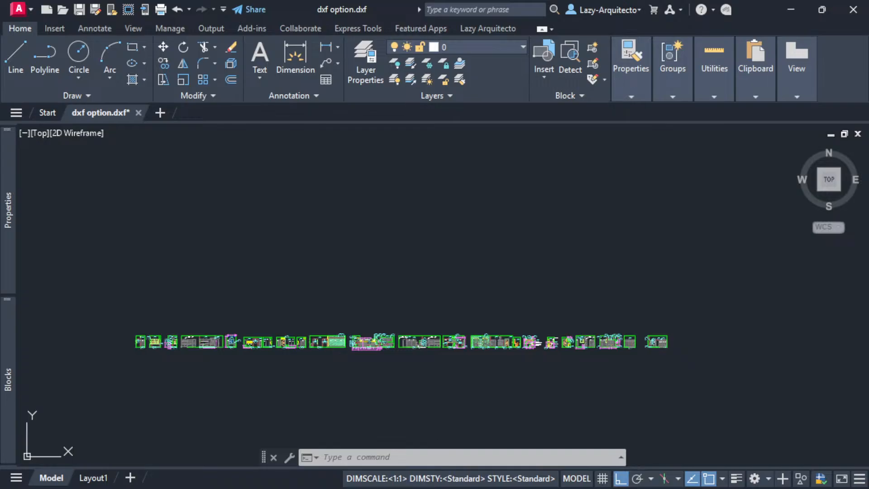
{"action": "key", "text": "ctrl+s"}
{"action": "key", "text": "ctrl+s"}
- Save the drawing as 'dxf to dwg.dwg' in AutoCAD 2018 Drawing format
{"action": "middle_click_drag", "start_coordinate": [251, 256], "coordinate": [256, 238]}
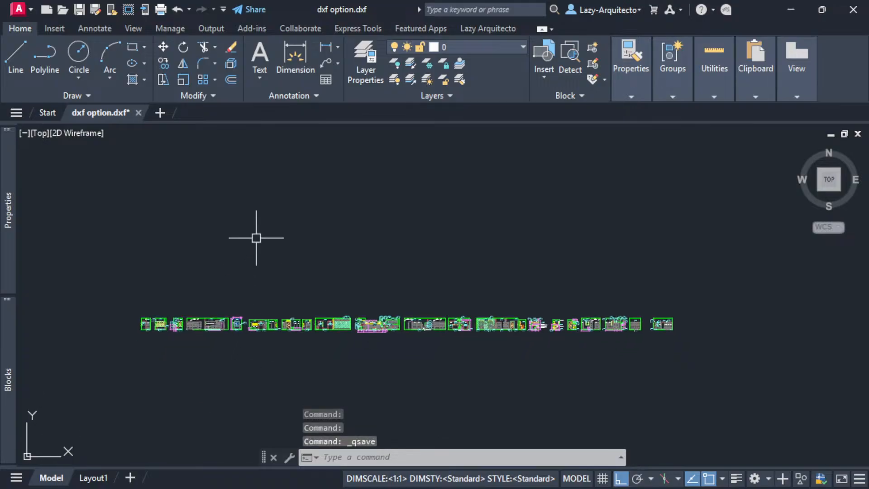
{"action": "left_click", "coordinate": [20, 13]}
{"action": "left_click", "coordinate": [54, 179]}
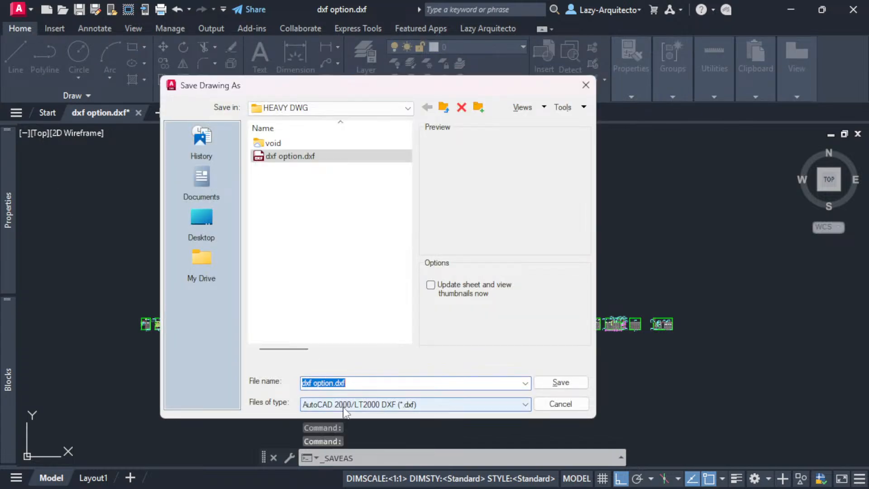
{"action": "left_click", "coordinate": [344, 406]}
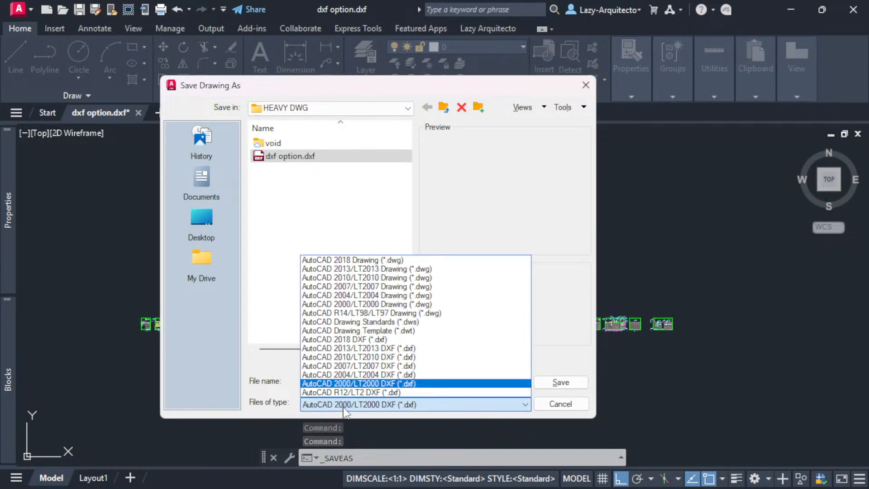
{"action": "left_click", "coordinate": [366, 262]}
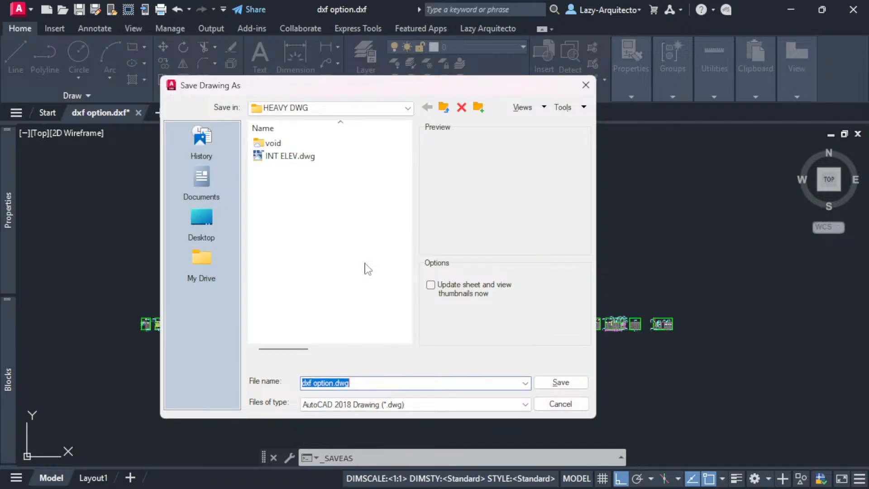
{"action": "left_click", "coordinate": [334, 383]}
{"action": "left_click_drag", "start_coordinate": [333, 383], "coordinate": [316, 383]}
{"action": "type", "text": "to dwg"}
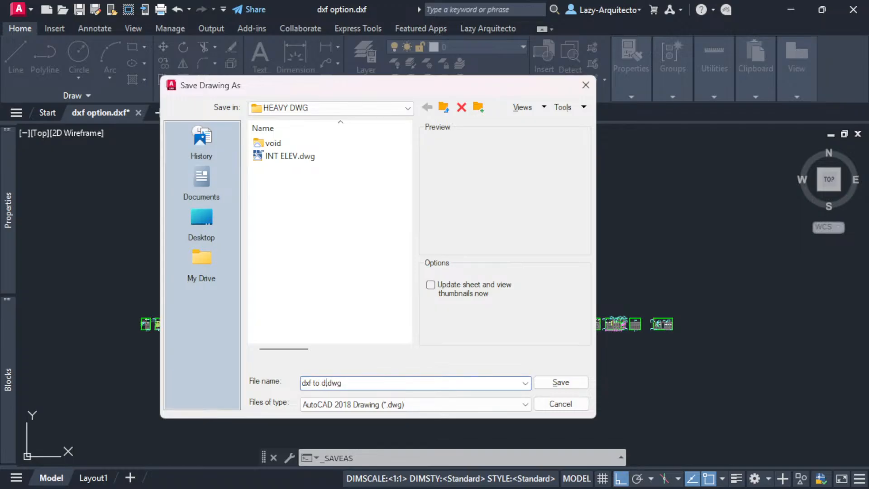
{"action": "left_click", "coordinate": [560, 384]}
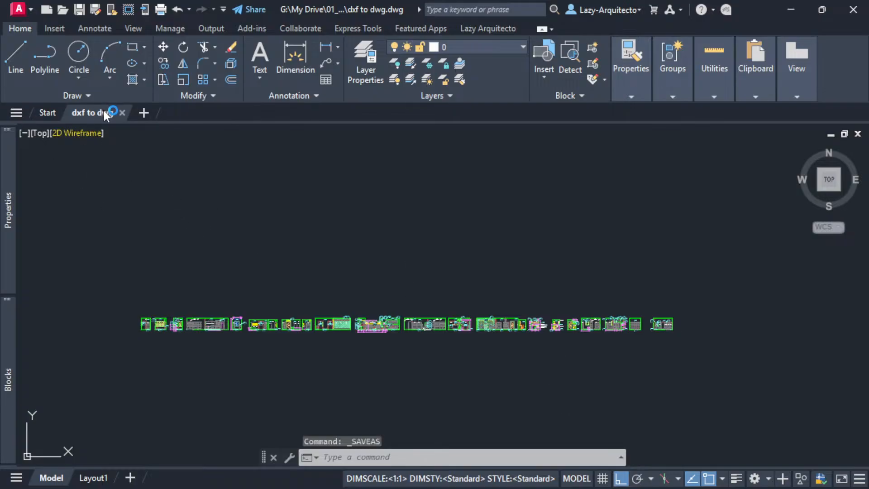
{"action": "mouse_move", "coordinate": [104, 112]}
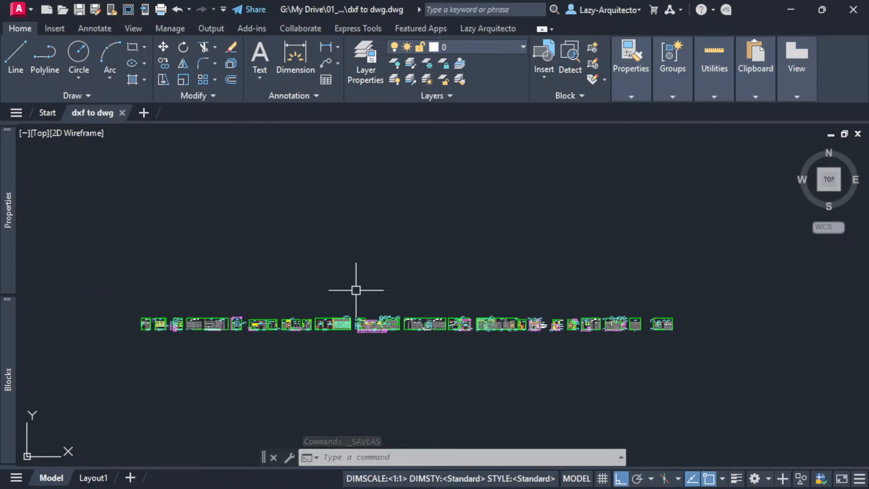
{"action": "middle_click_drag", "start_coordinate": [355, 287], "coordinate": [370, 298]}
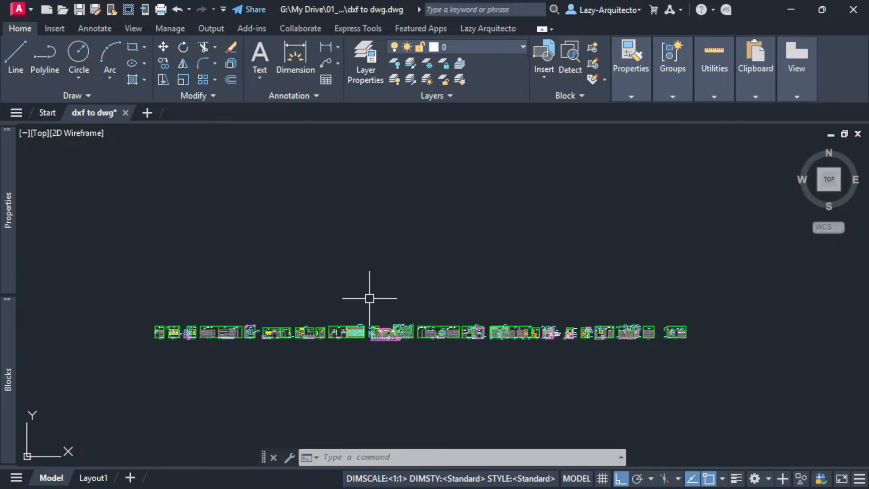
{"action": "mouse_move", "coordinate": [406, 273]}
{"action": "middle_mouse_down"}
{"action": "mouse_move", "coordinate": [411, 285]}
{"action": "mouse_move", "coordinate": [380, 264]}
{"action": "middle_mouse_up"}
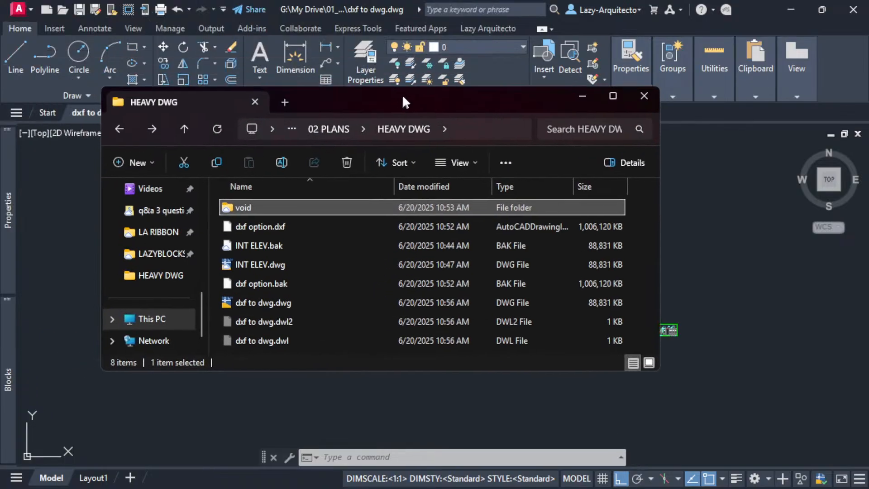
- Select dxf to dwg.dwg in the HEAVY DWG folder to review its listing
{"action": "left_click_drag", "start_coordinate": [402, 94], "coordinate": [384, 55]}
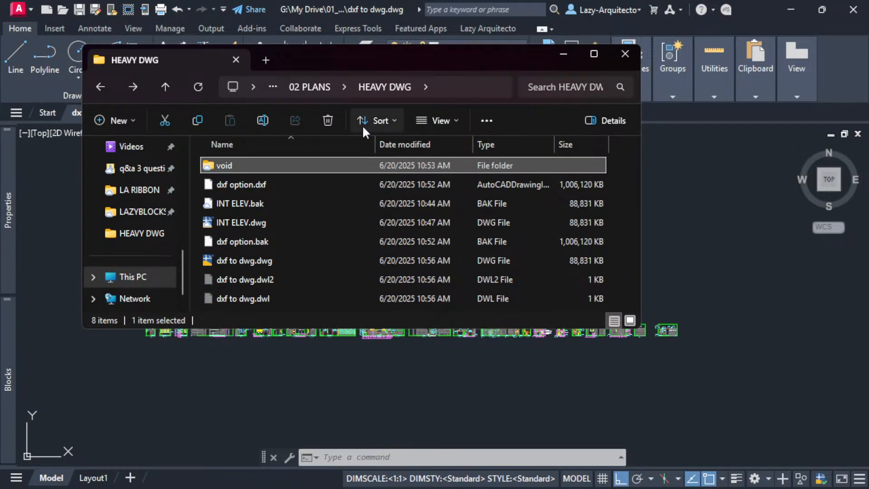
{"action": "left_click", "coordinate": [240, 262]}
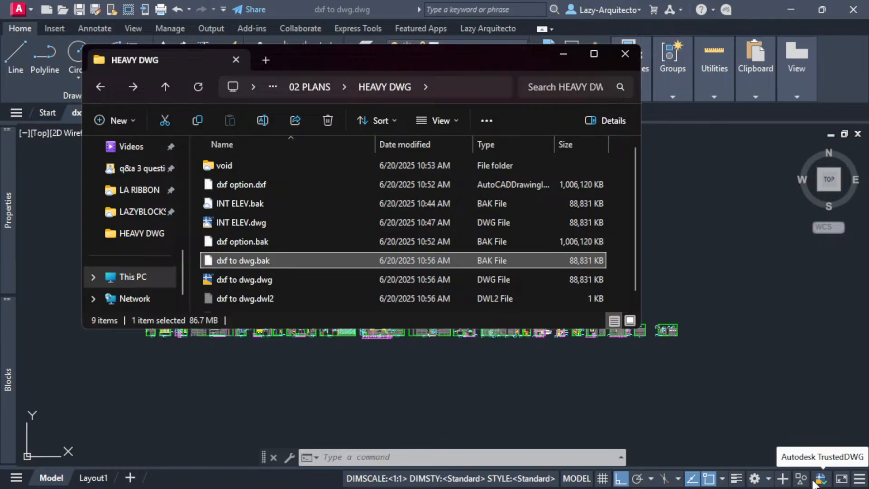
{"action": "left_click", "coordinate": [260, 280]}
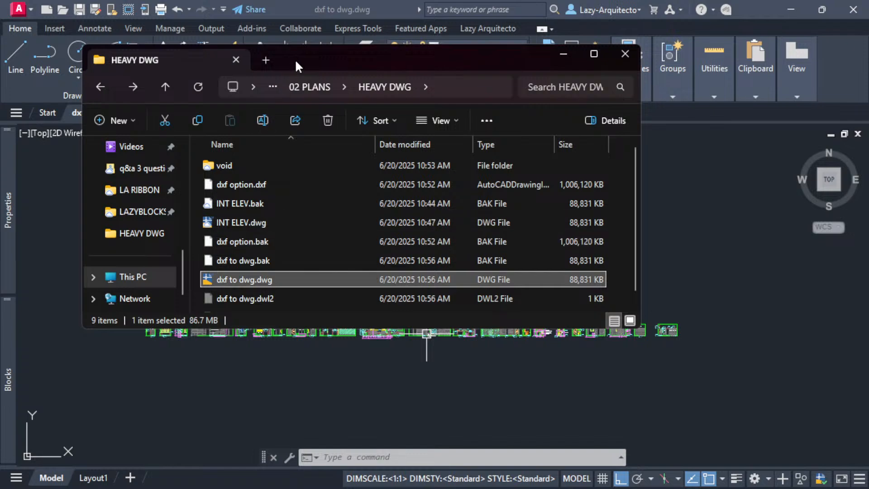
- Close the dxf to dwg drawing in AutoCAD and bring the HEAVY DWG folder back
{"action": "left_click_drag", "start_coordinate": [295, 58], "coordinate": [377, 0]}
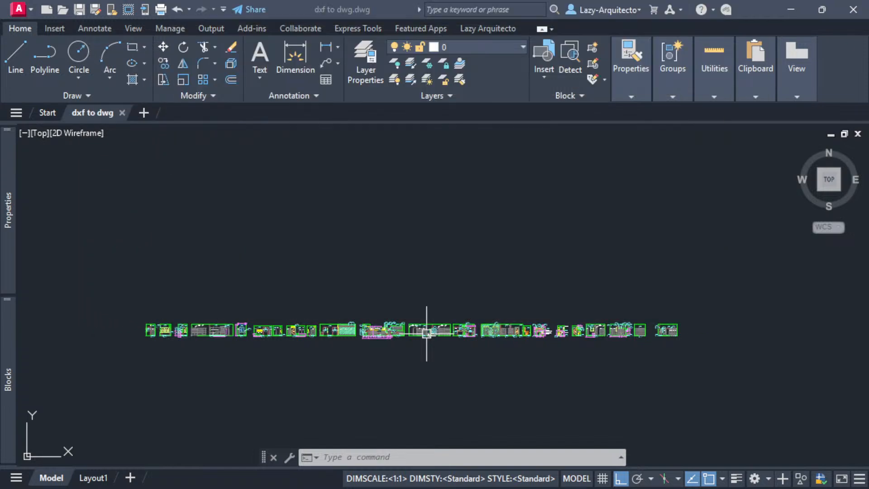
{"action": "left_click", "coordinate": [123, 111]}
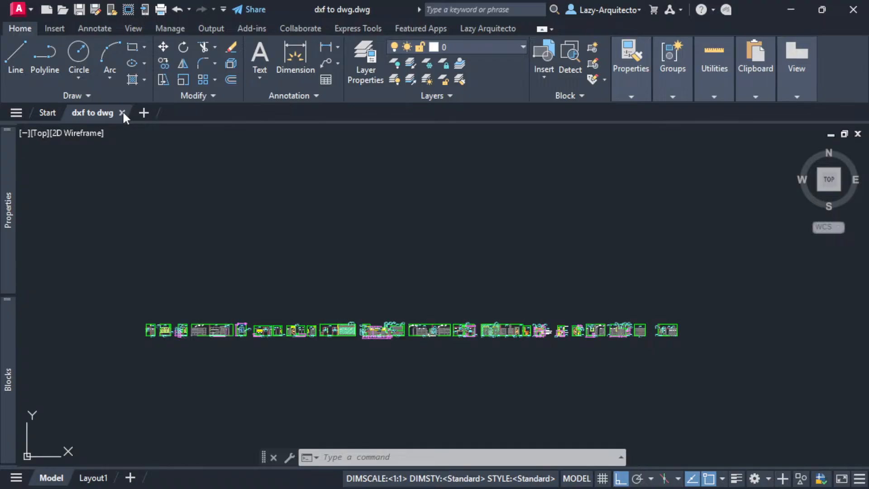
{"action": "left_click", "coordinate": [121, 113]}
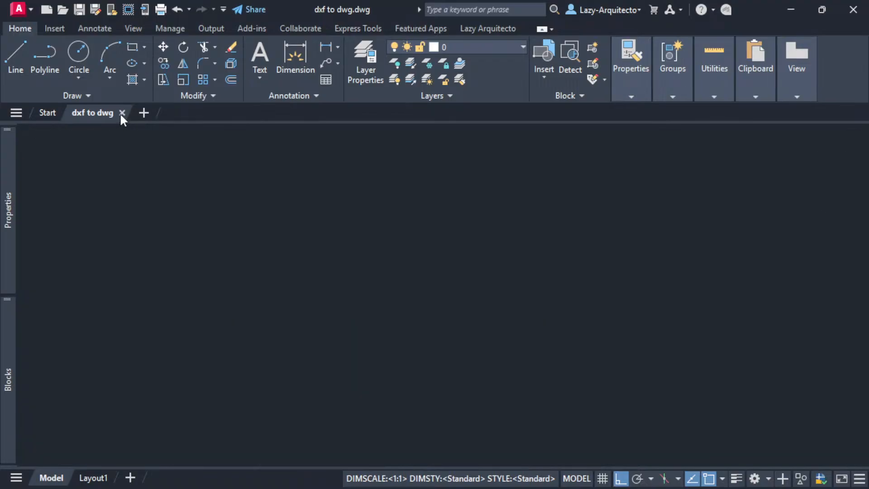
{"action": "left_click_drag", "start_coordinate": [358, 0], "coordinate": [429, 114]}
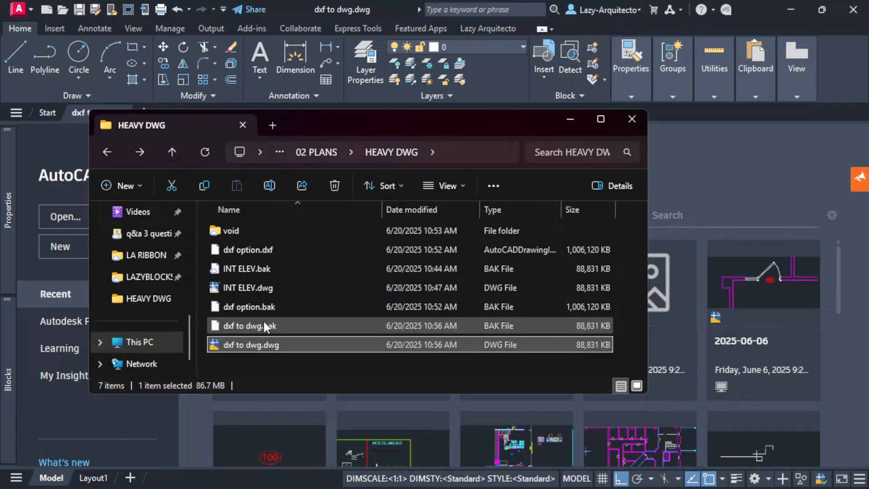
- Move the four dxf to dwg and dxf option test files into the void folder
{"action": "left_click_drag", "start_coordinate": [262, 343], "coordinate": [233, 305]}
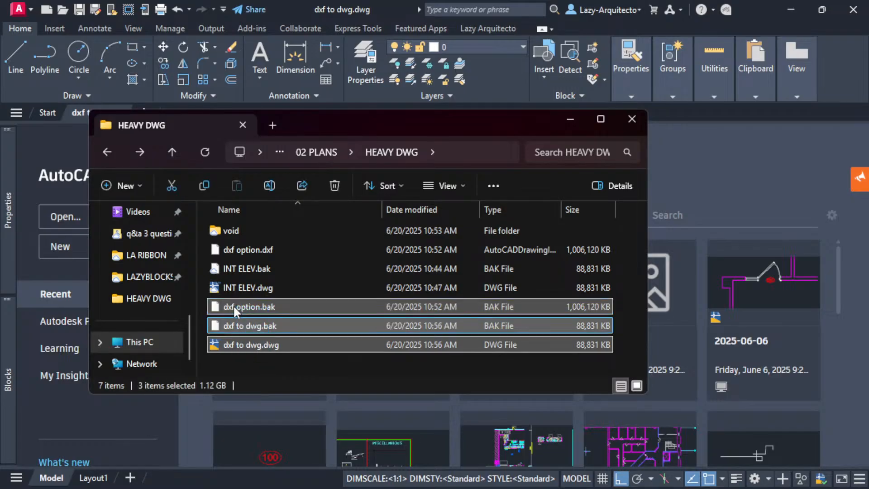
{"action": "left_click", "coordinate": [248, 251], "text": "ctrl"}
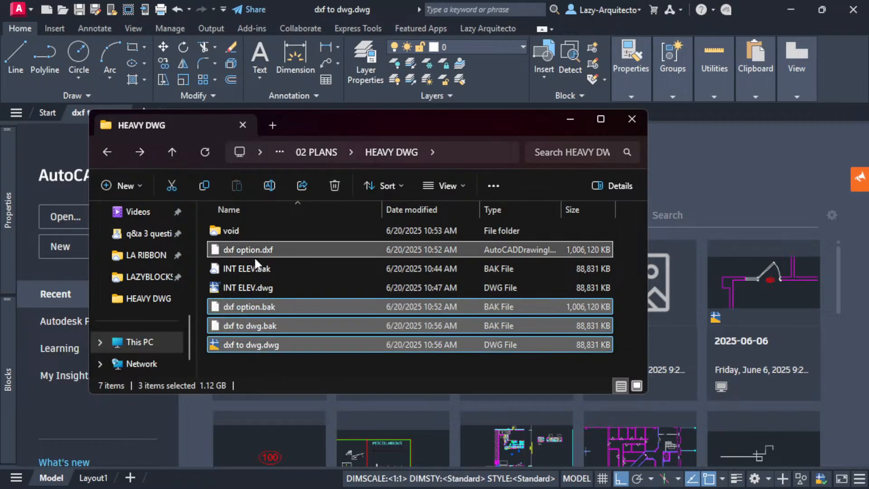
{"action": "left_click_drag", "start_coordinate": [251, 249], "coordinate": [237, 229]}
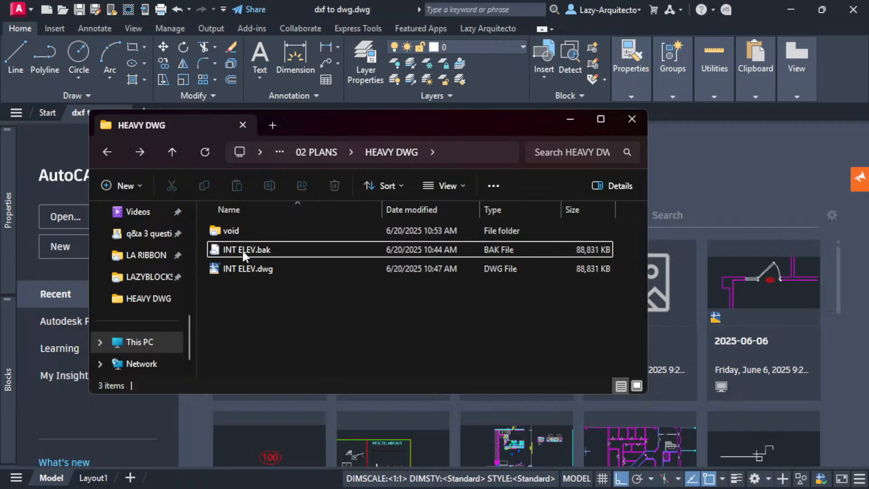
- Open INT ELEV.dwg from the HEAVY DWG folder in AutoCAD
{"action": "left_click", "coordinate": [242, 270]}
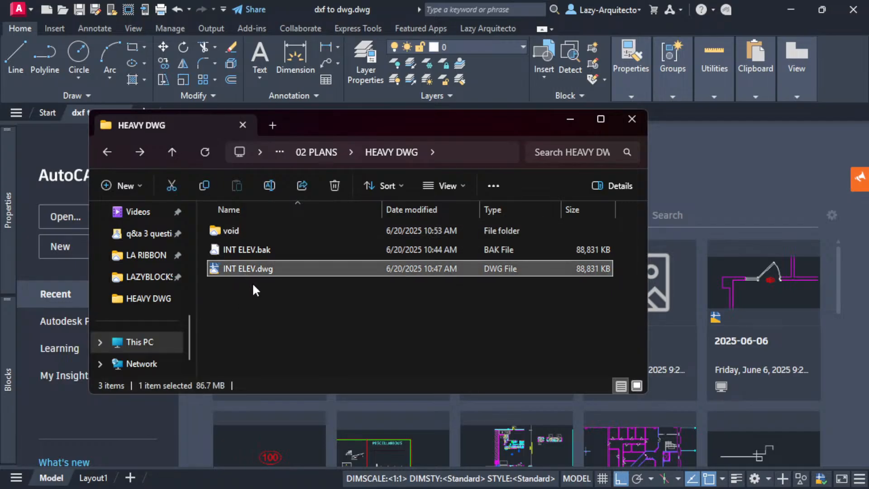
{"action": "double_click", "coordinate": [250, 267]}
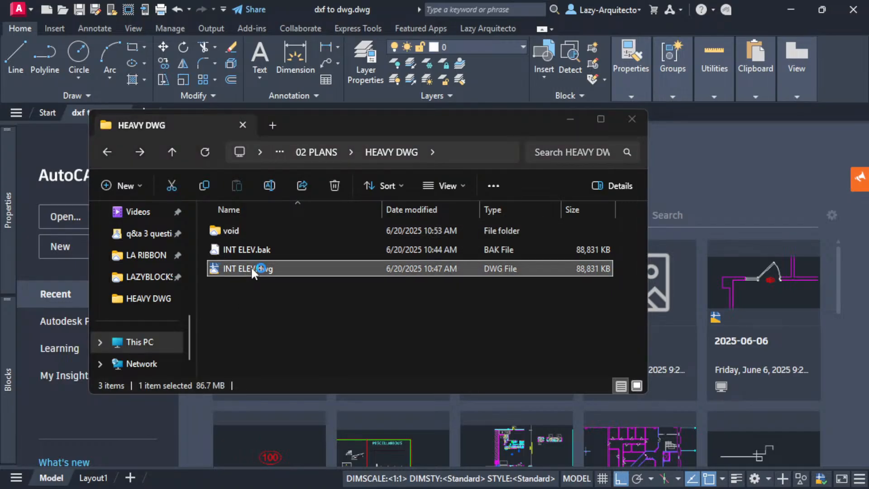
{"action": "left_click_drag", "start_coordinate": [349, 124], "coordinate": [442, 0]}
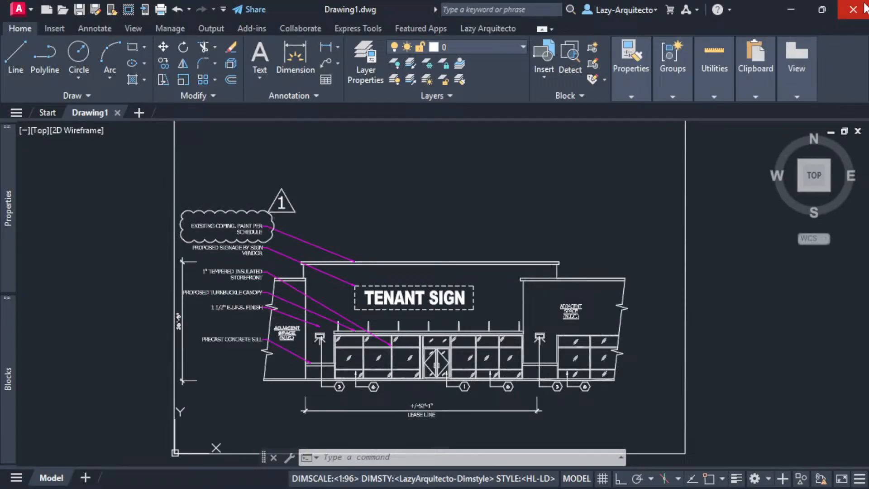
{"action": "left_click", "coordinate": [855, 9]}
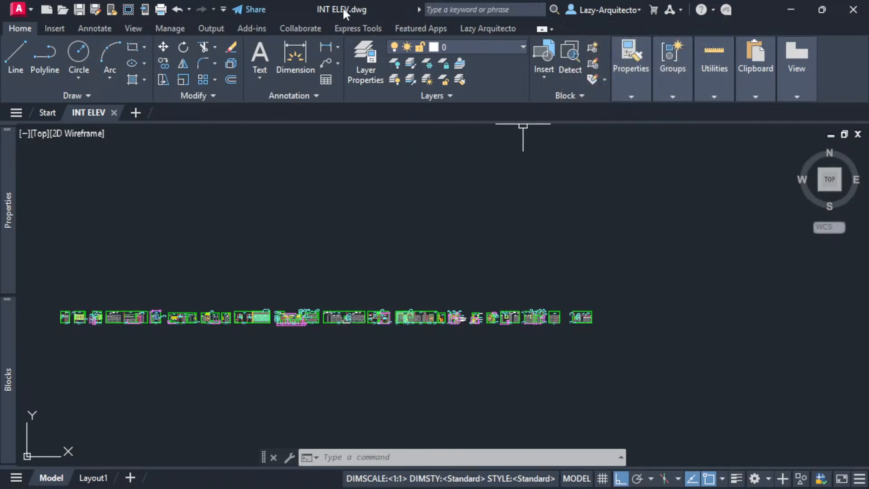
- Pan the INT ELEV elevation row into the centre of the viewport and refocus the drawing
{"action": "middle_click_drag", "start_coordinate": [267, 273], "coordinate": [345, 237]}
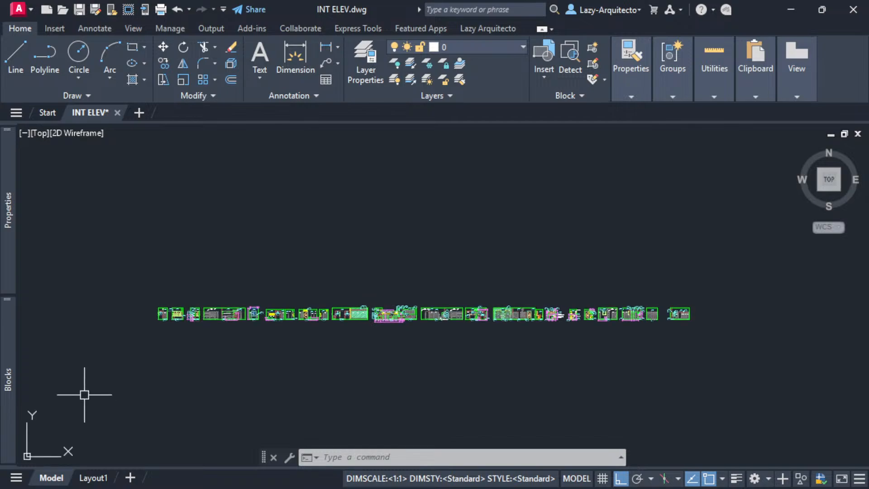
{"action": "mouse_move", "coordinate": [10, 358]}
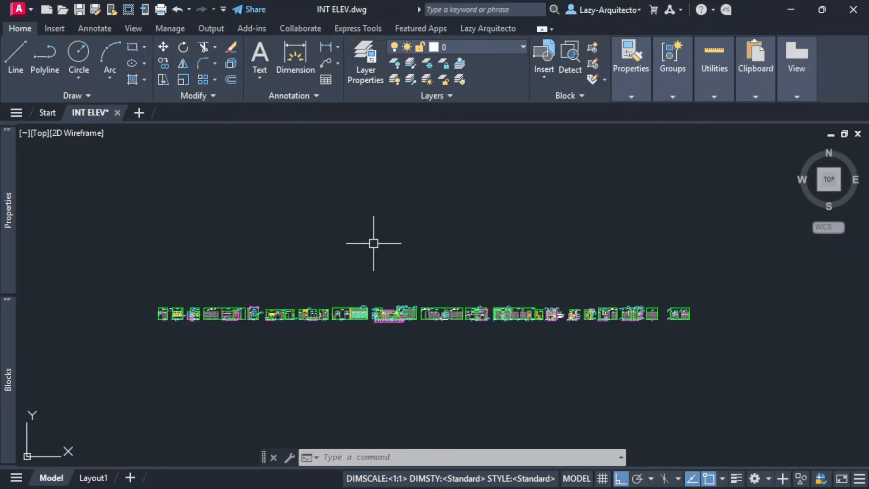
{"action": "key", "text": "alt+Tab"}
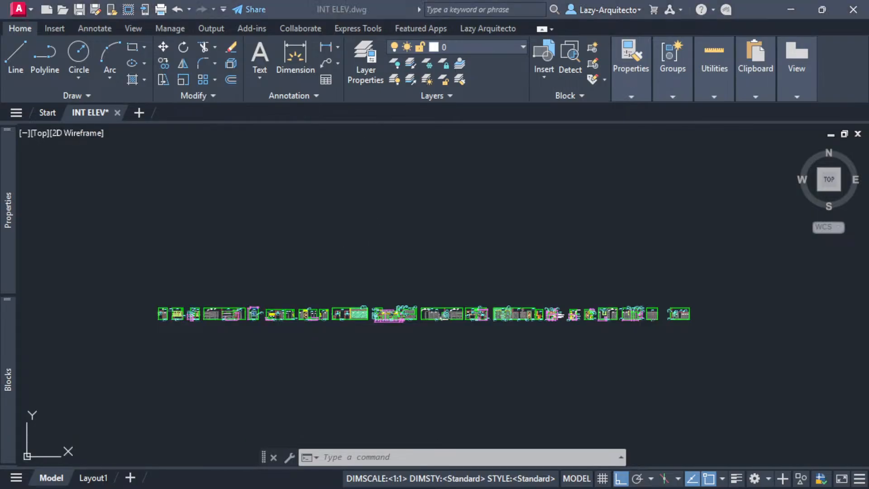
{"action": "left_click", "coordinate": [424, 255]}
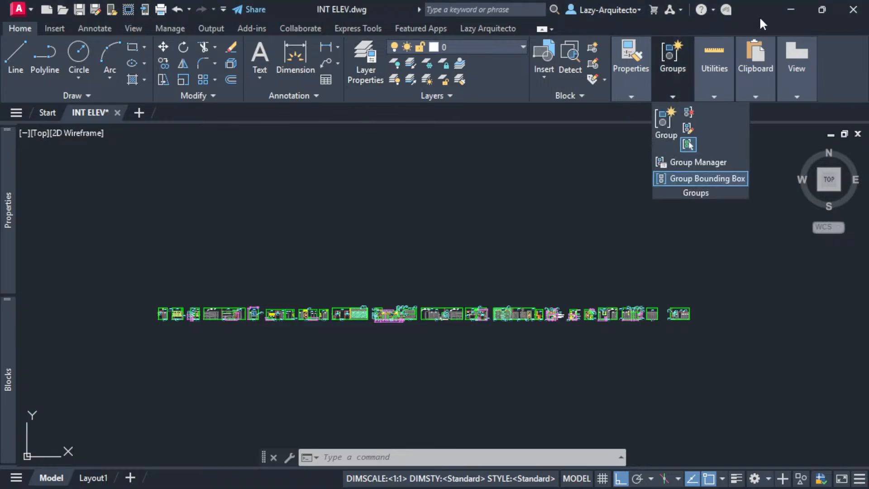
{"action": "left_click", "coordinate": [815, 6]}
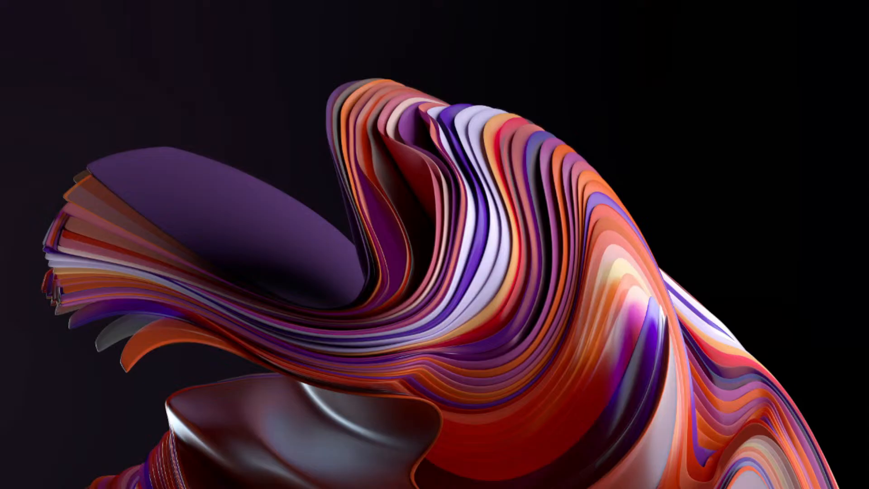
{"action": "left_click_drag", "start_coordinate": [131, 0], "coordinate": [253, 140]}
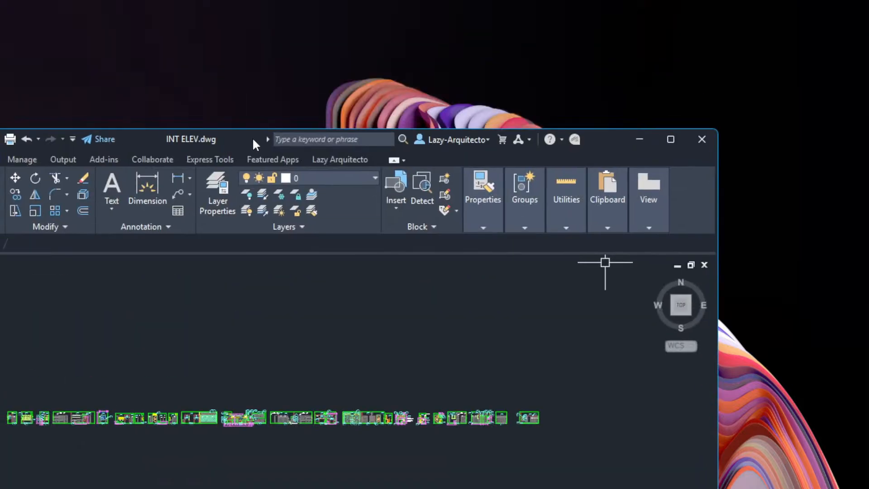
{"action": "left_click", "coordinate": [674, 142]}
{"action": "middle_click_drag", "start_coordinate": [426, 267], "coordinate": [392, 275]}
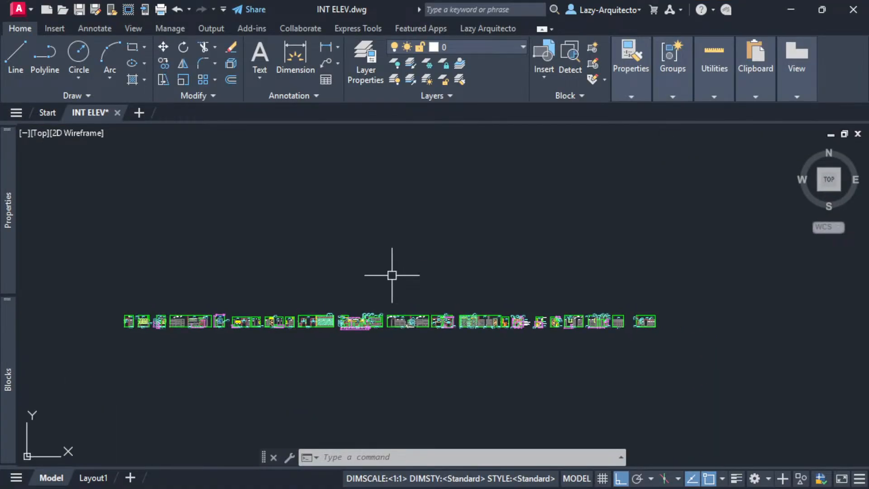
{"action": "left_click", "coordinate": [471, 258]}
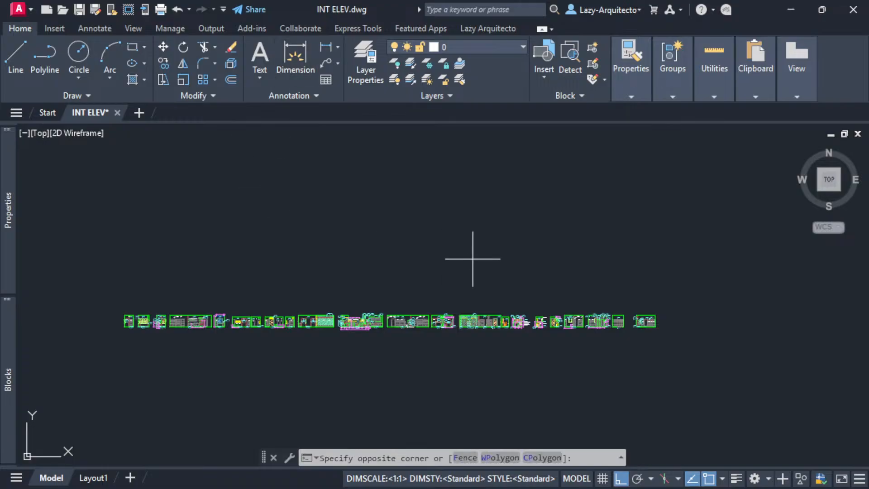
{"action": "left_click", "coordinate": [337, 271]}
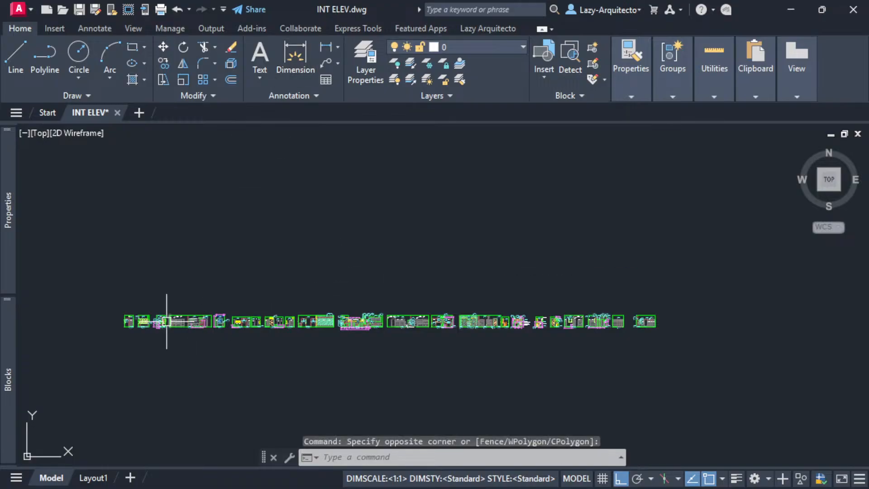
{"action": "scroll", "coordinate": [131, 325], "scroll_direction": "up", "scroll_amount": 3}
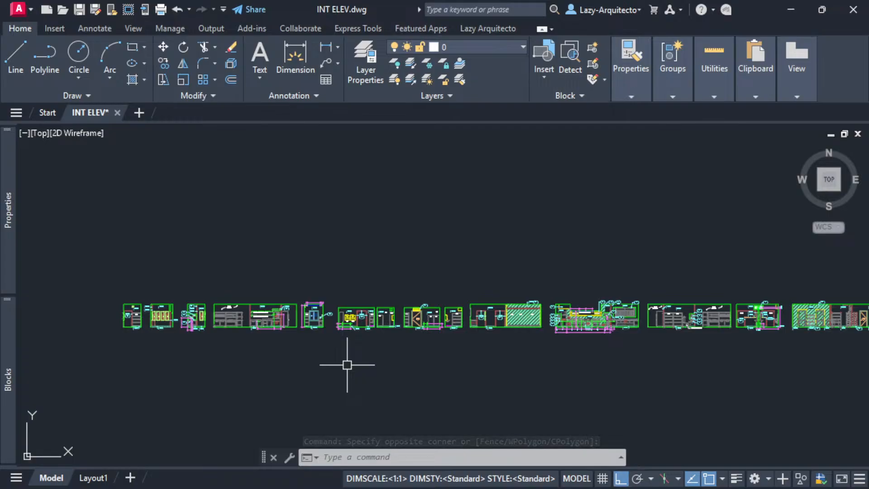
{"action": "scroll", "coordinate": [307, 349], "scroll_direction": "down", "scroll_amount": 2}
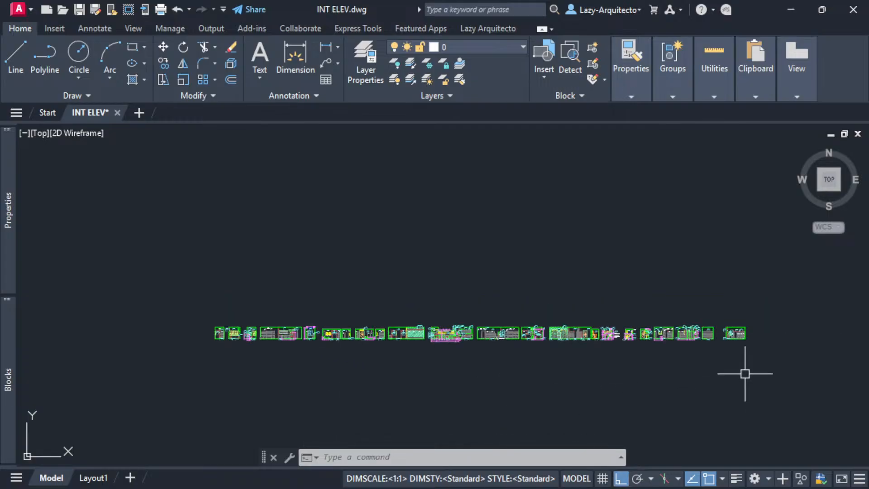
{"action": "mouse_move", "coordinate": [435, 310]}
{"action": "middle_mouse_down"}
{"action": "mouse_move", "coordinate": [384, 246]}
{"action": "mouse_move", "coordinate": [349, 292]}
{"action": "middle_mouse_up"}
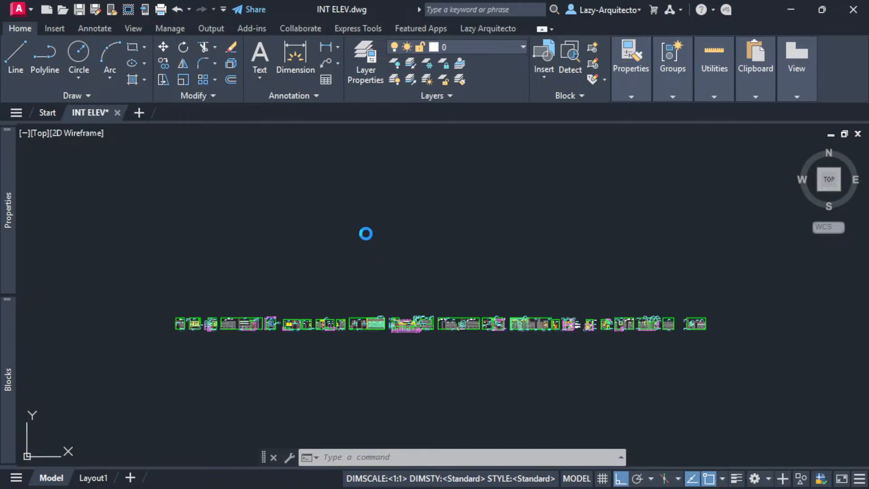
{"action": "key", "text": "ctrl+a"}
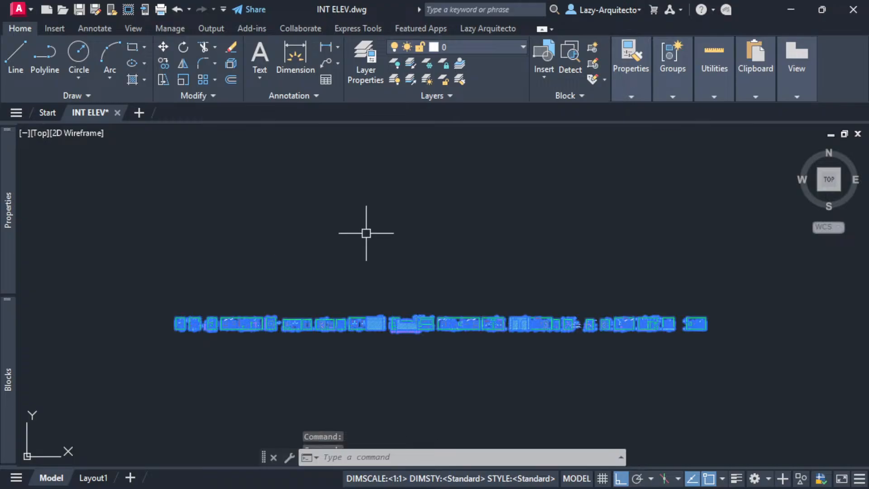
- Select all objects in INT ELEV with Ctrl+A, then start a window around the elevation row
{"action": "key", "text": "ctrl+a"}
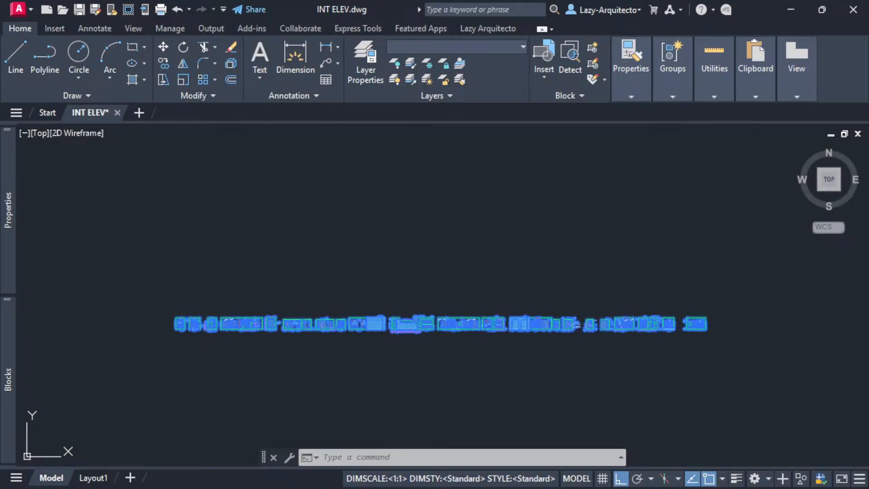
{"action": "left_click", "coordinate": [162, 303]}
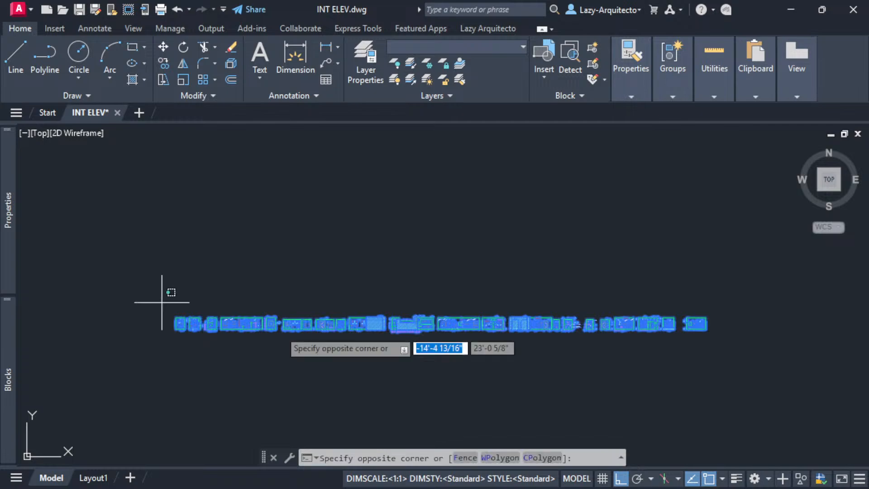
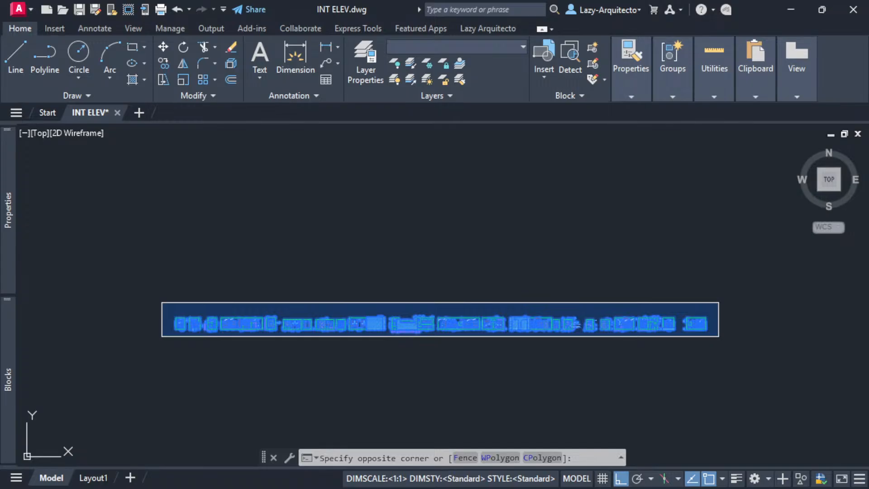
- Bring the Task Manager window down into view over the INT ELEV drawing
{"action": "left_click_drag", "start_coordinate": [204, 0], "coordinate": [273, 40]}
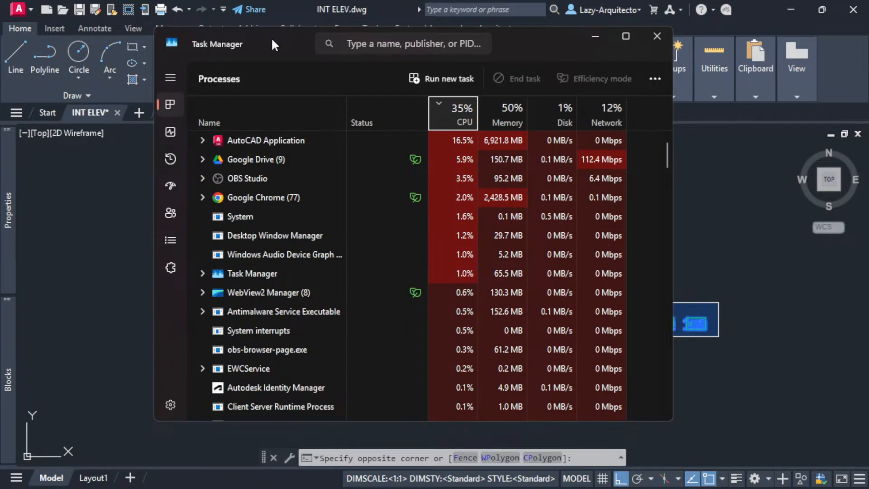
- Force-quit the AutoCAD Application process with End task, then close Task Manager
{"action": "left_click_drag", "start_coordinate": [264, 39], "coordinate": [291, 42]}
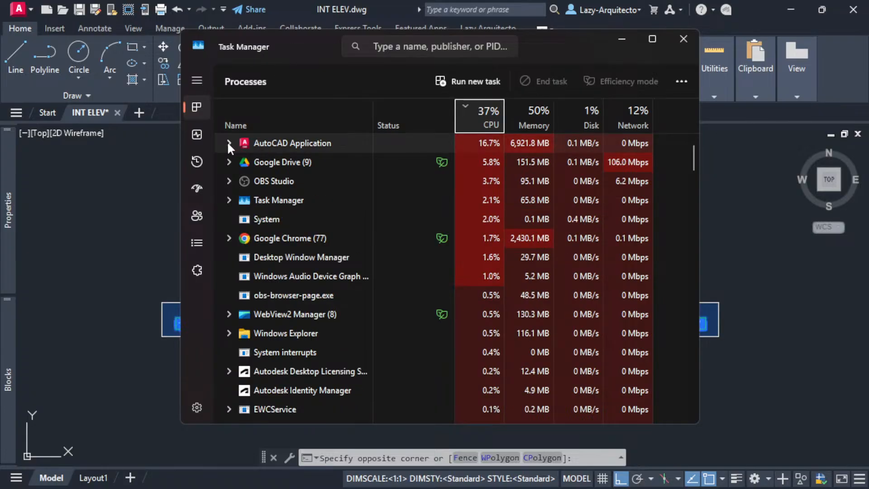
{"action": "right_click", "coordinate": [251, 140]}
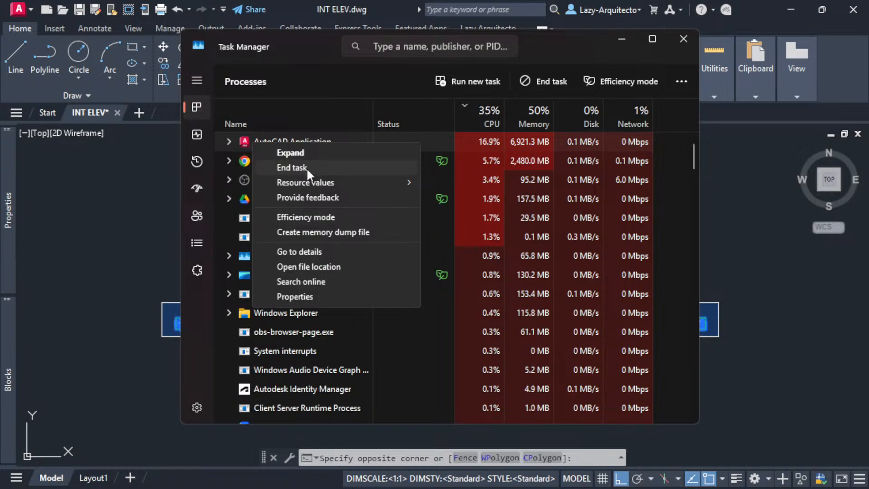
{"action": "left_click", "coordinate": [306, 167]}
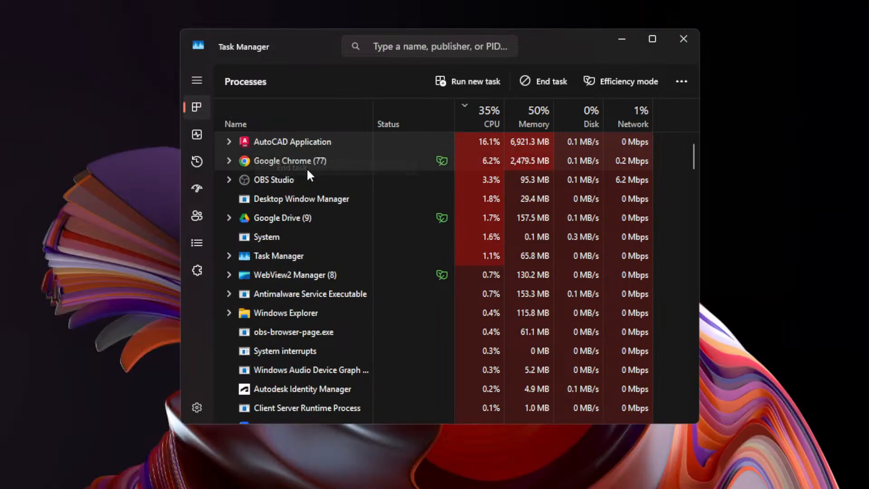
{"action": "left_click", "coordinate": [684, 38]}
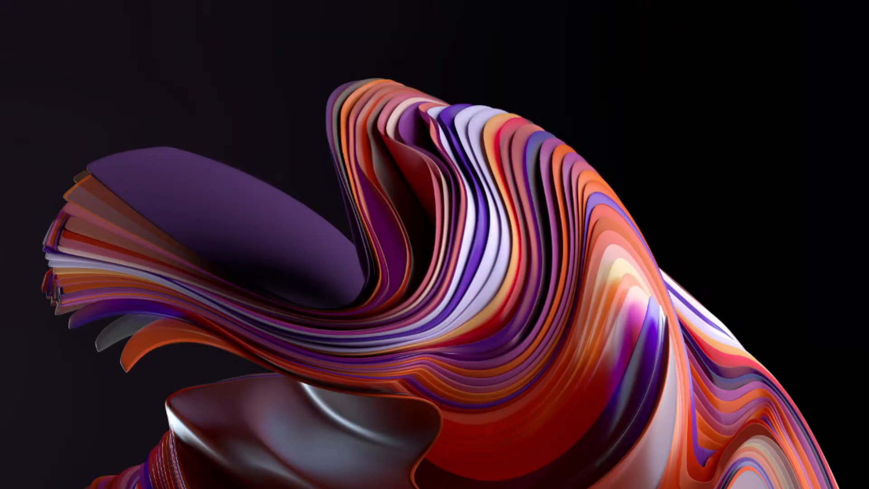
- Reopen INT ELEV.dwg from the HEAVY DWG folder and dismiss the drawing recovery notice
{"action": "left_click_drag", "start_coordinate": [54, 0], "coordinate": [346, 117]}
{"action": "double_click", "coordinate": [262, 269]}
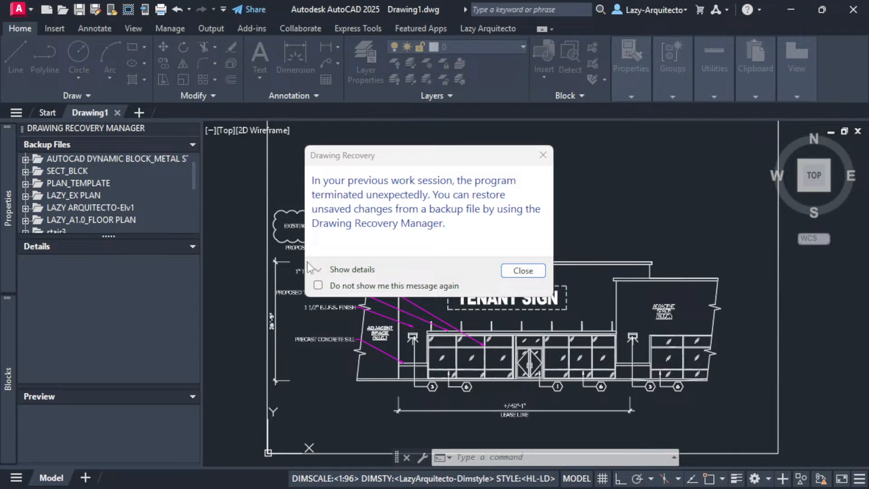
{"action": "left_click", "coordinate": [523, 270]}
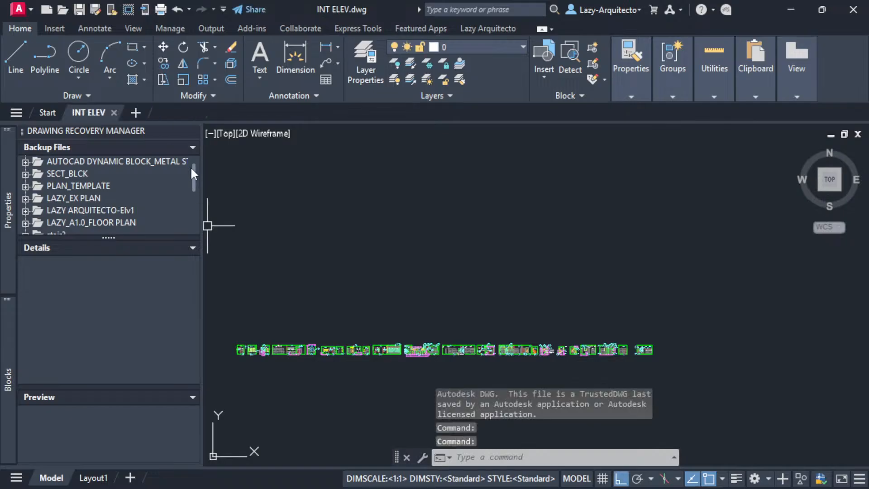
- Close the Drawing Recovery Manager palette, nudge the elevations, and check the file size in Explorer
{"action": "left_click", "coordinate": [192, 131]}
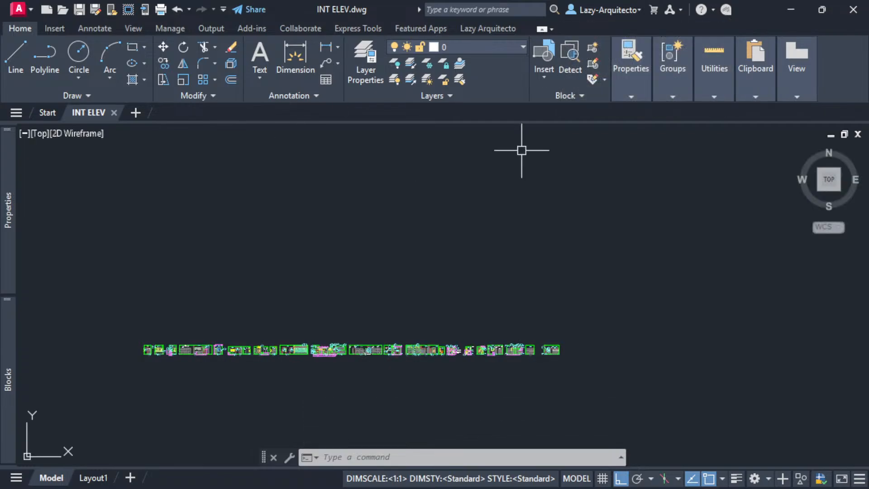
{"action": "middle_click_drag", "start_coordinate": [274, 287], "coordinate": [302, 274]}
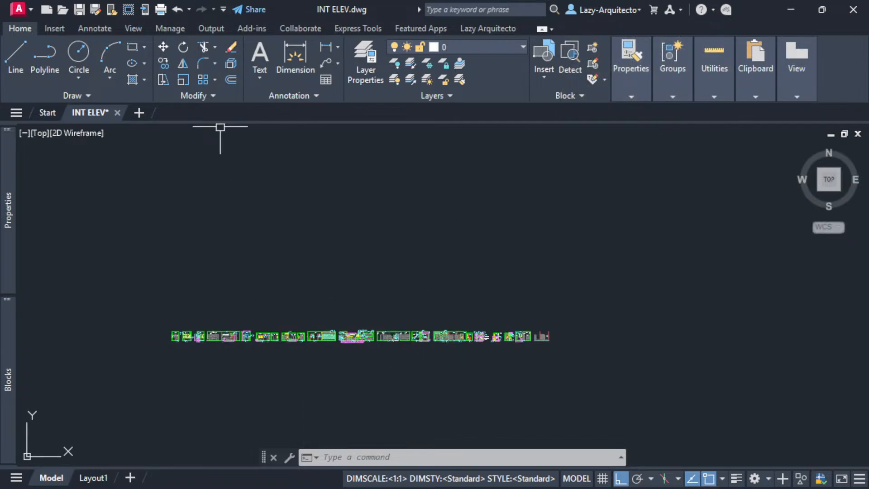
{"action": "key", "text": "alt+Tab"}
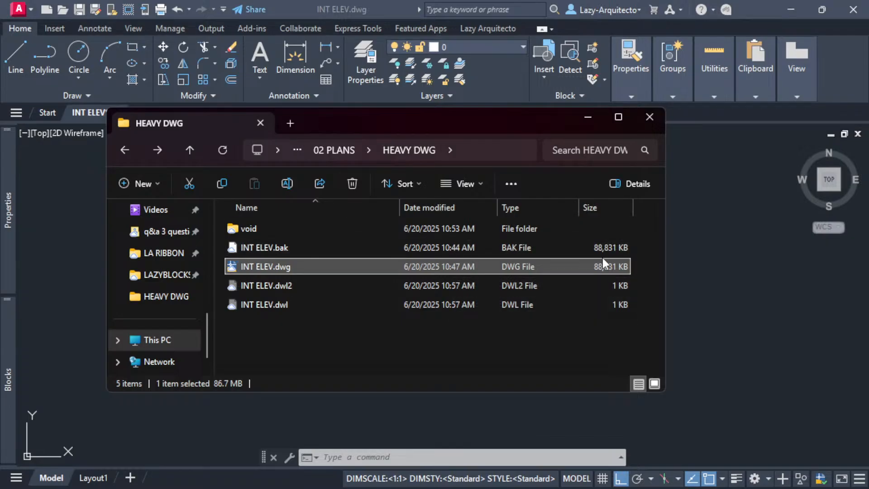
{"action": "key", "text": "alt+Tab"}
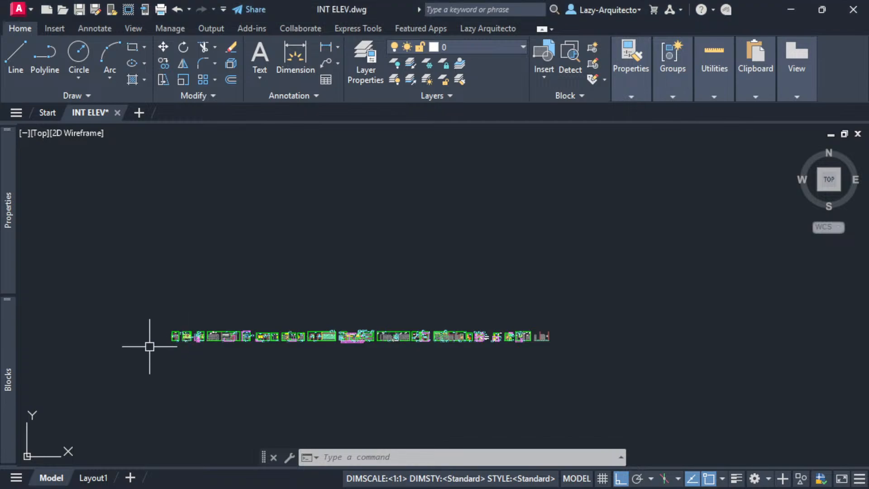
{"action": "scroll", "coordinate": [150, 348], "scroll_direction": "up", "scroll_amount": 5}
{"action": "scroll", "coordinate": [235, 369], "scroll_direction": "up", "scroll_amount": 6}
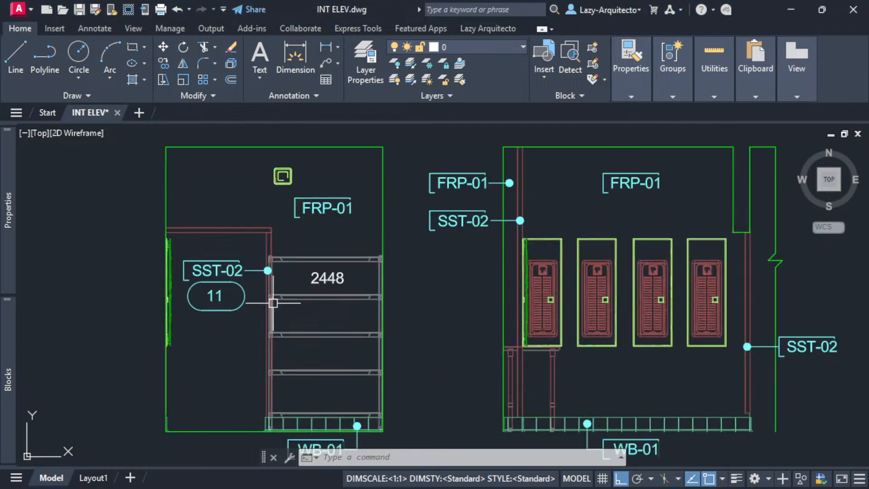
{"action": "left_click", "coordinate": [270, 245]}
{"action": "scroll", "coordinate": [256, 251], "scroll_direction": "up", "scroll_amount": 2}
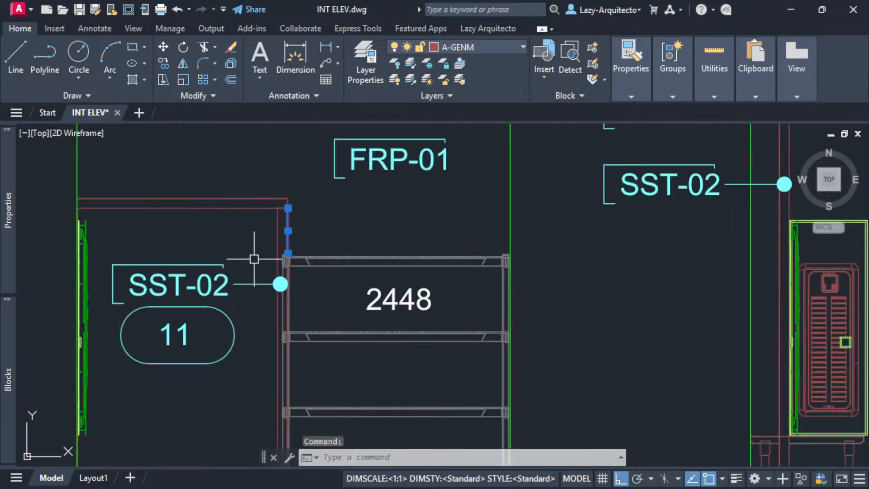
{"action": "key", "text": "Escape"}
{"action": "scroll", "coordinate": [306, 254], "scroll_direction": "up", "scroll_amount": 6}
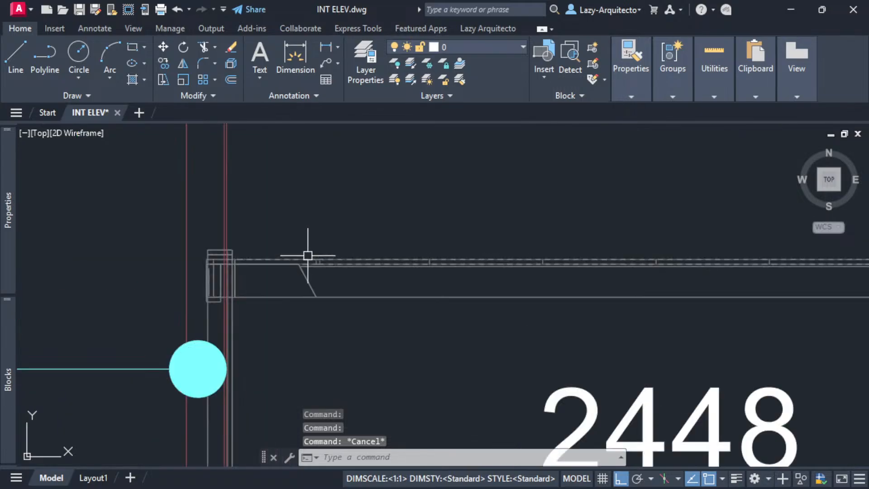
{"action": "left_click", "coordinate": [313, 264]}
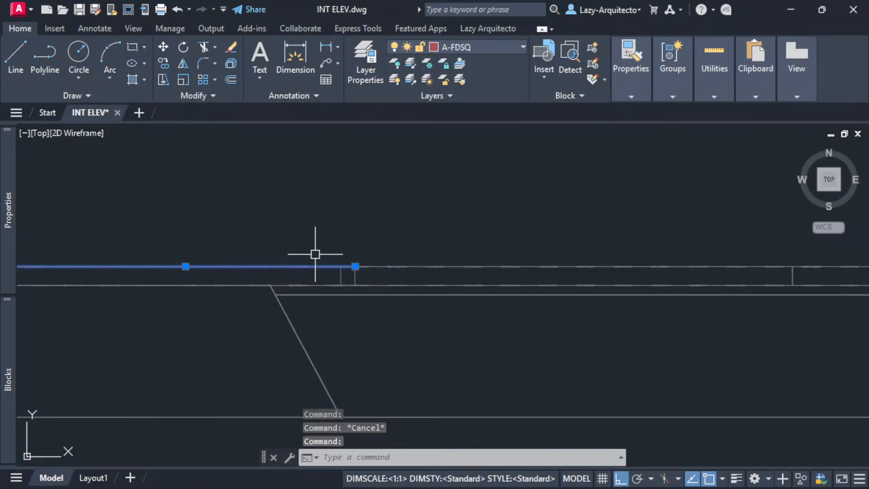
{"action": "scroll", "coordinate": [317, 257], "scroll_direction": "up", "scroll_amount": 8}
{"action": "key", "text": "Escape"}
{"action": "left_click", "coordinate": [303, 295]}
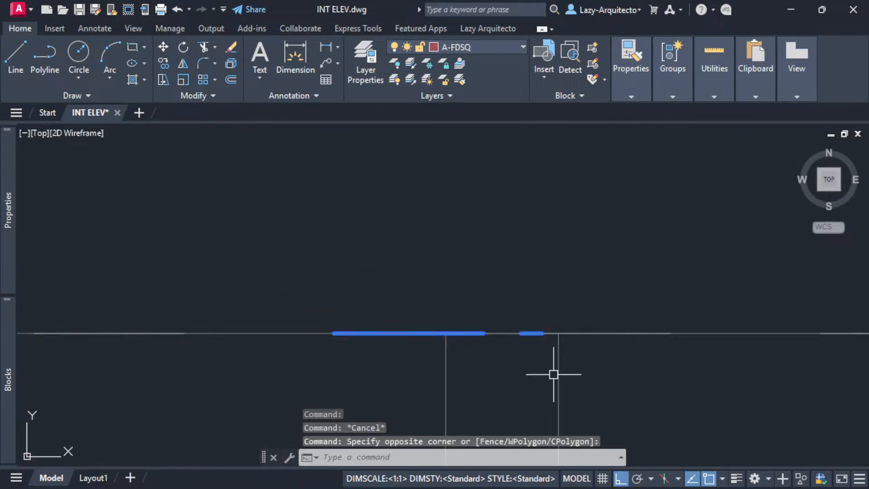
{"action": "scroll", "coordinate": [363, 285], "scroll_direction": "down", "scroll_amount": 6}
{"action": "scroll", "coordinate": [398, 295], "scroll_direction": "up", "scroll_amount": 9}
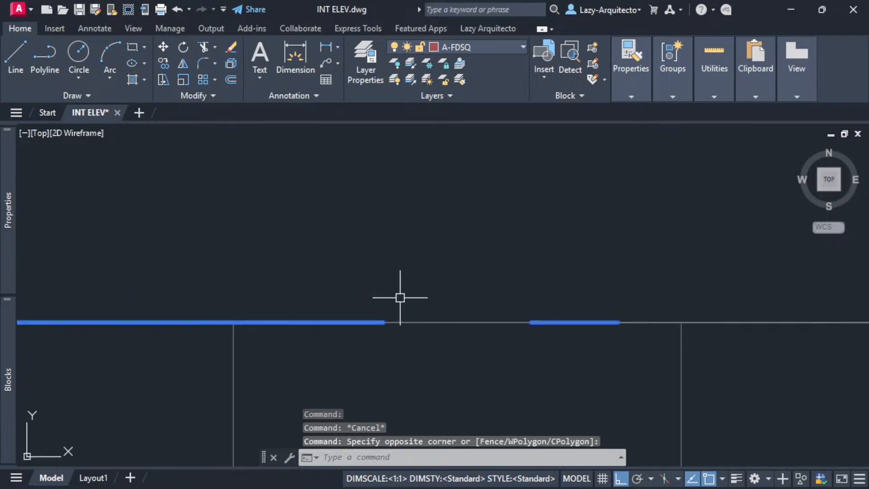
{"action": "scroll", "coordinate": [369, 229], "scroll_direction": "down", "scroll_amount": 9}
{"action": "scroll", "coordinate": [347, 265], "scroll_direction": "down", "scroll_amount": 8}
{"action": "key", "text": "Escape"}
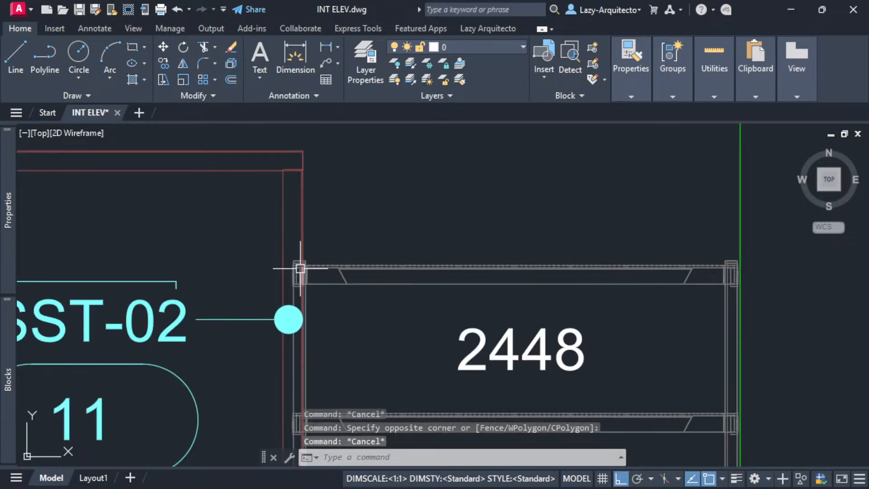
{"action": "scroll", "coordinate": [299, 270], "scroll_direction": "up", "scroll_amount": 6}
{"action": "scroll", "coordinate": [252, 286], "scroll_direction": "up", "scroll_amount": 4}
{"action": "scroll", "coordinate": [252, 285], "scroll_direction": "up", "scroll_amount": 6}
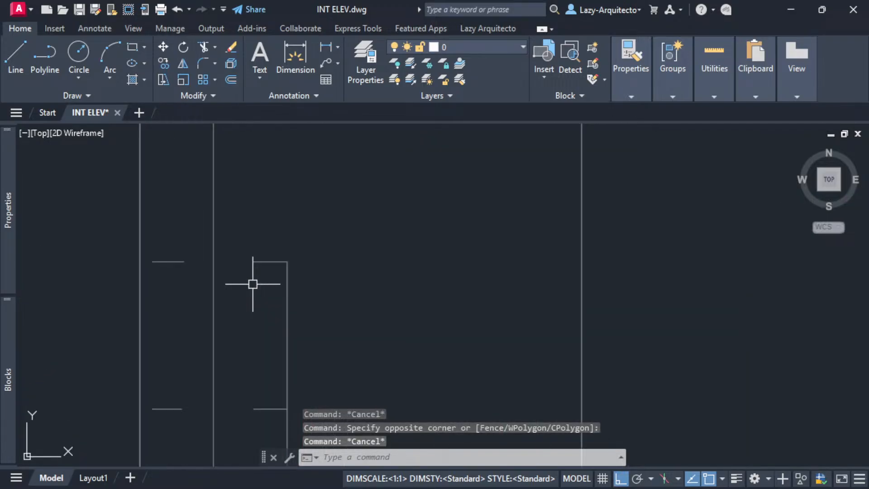
{"action": "left_click", "coordinate": [265, 260]}
{"action": "key", "text": "Escape"}
{"action": "left_click", "coordinate": [166, 254]}
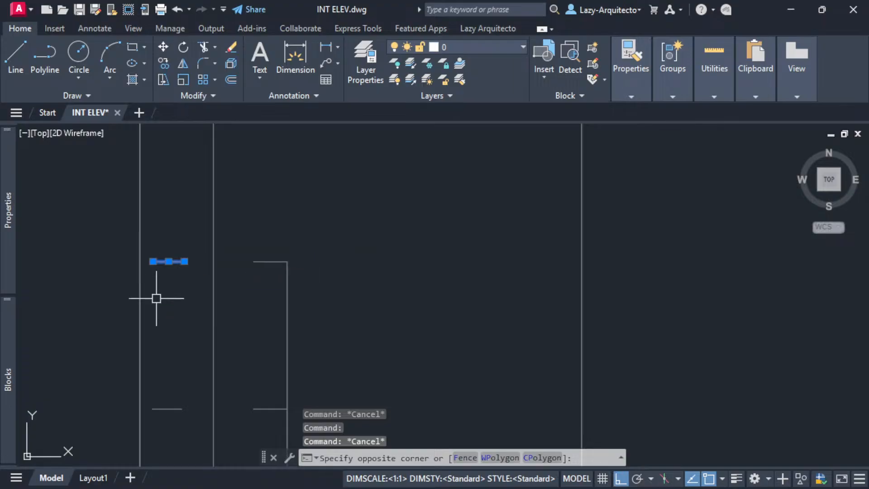
{"action": "scroll", "coordinate": [208, 237], "scroll_direction": "down", "scroll_amount": 4}
{"action": "scroll", "coordinate": [271, 252], "scroll_direction": "up", "scroll_amount": 3}
{"action": "scroll", "coordinate": [272, 252], "scroll_direction": "down", "scroll_amount": 10}
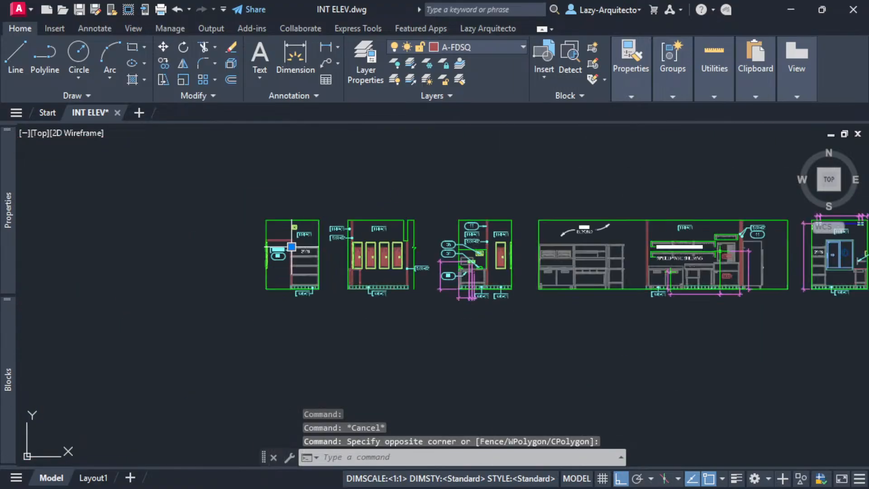
{"action": "key", "text": "Escape"}
{"action": "left_click", "coordinate": [256, 203]}
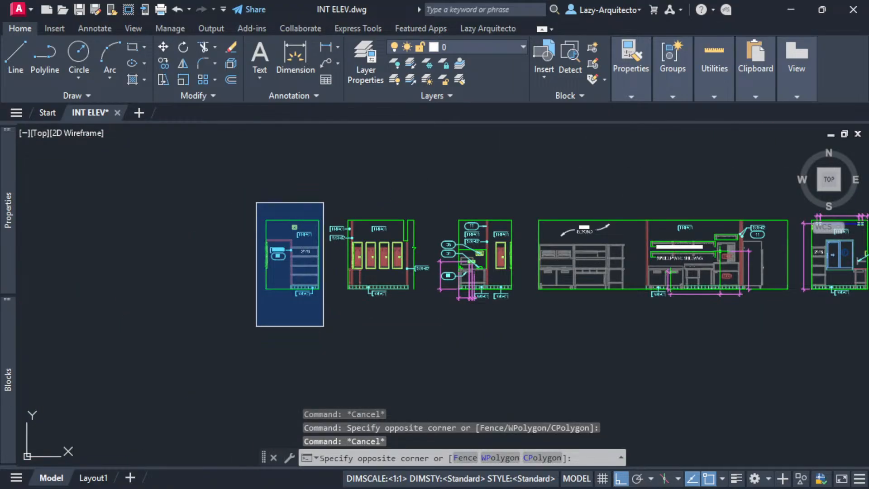
- Finish window-selecting the first elevation and glance at the object-type list
{"action": "left_click", "coordinate": [334, 316]}
{"action": "scroll", "coordinate": [284, 231], "scroll_direction": "up", "scroll_amount": 3}
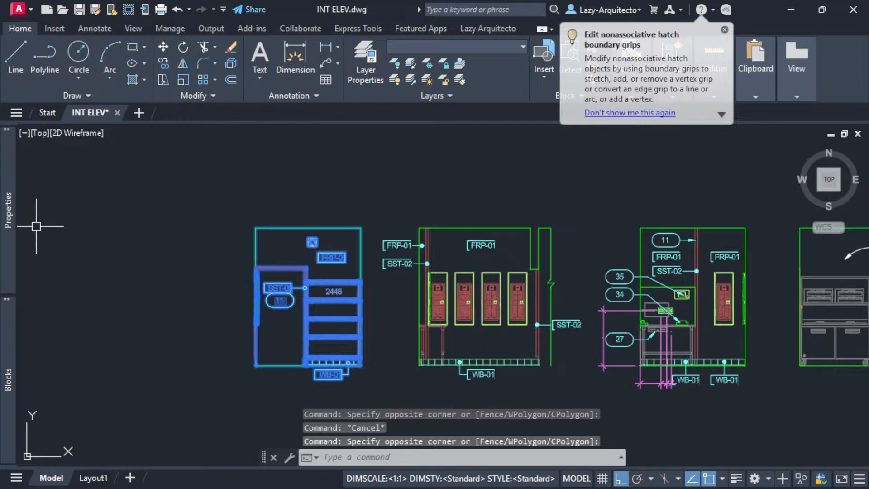
{"action": "mouse_move", "coordinate": [9, 225]}
{"action": "left_click", "coordinate": [159, 141]}
{"action": "left_click", "coordinate": [159, 141]}
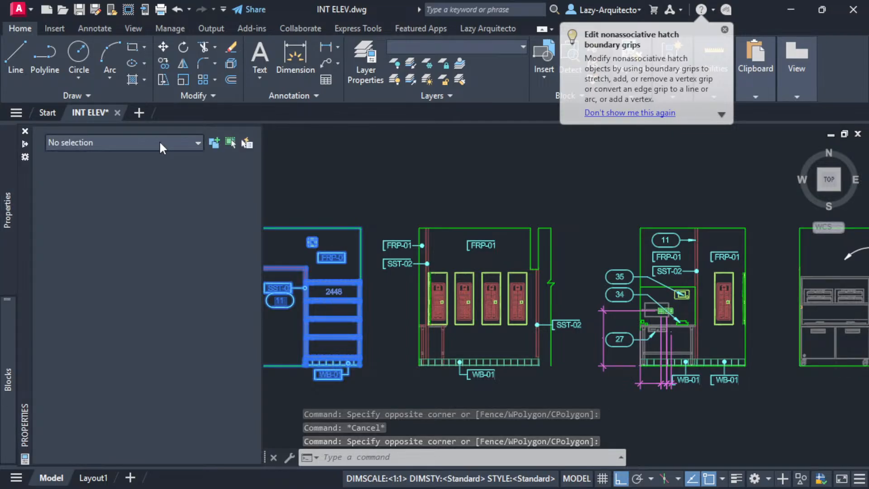
{"action": "middle_click_drag", "start_coordinate": [408, 195], "coordinate": [399, 211]}
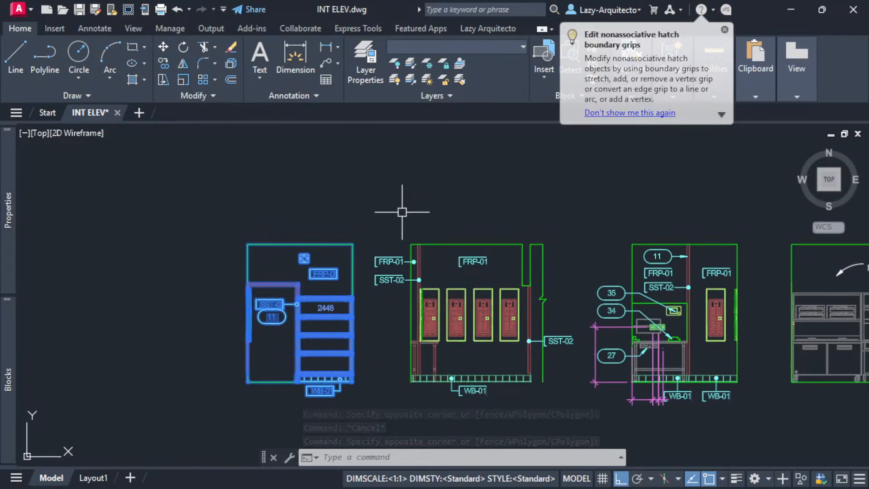
- Show quick properties with QP: 75,756 objects selected, 75,555 of them lines
{"action": "type", "text": "PR"}
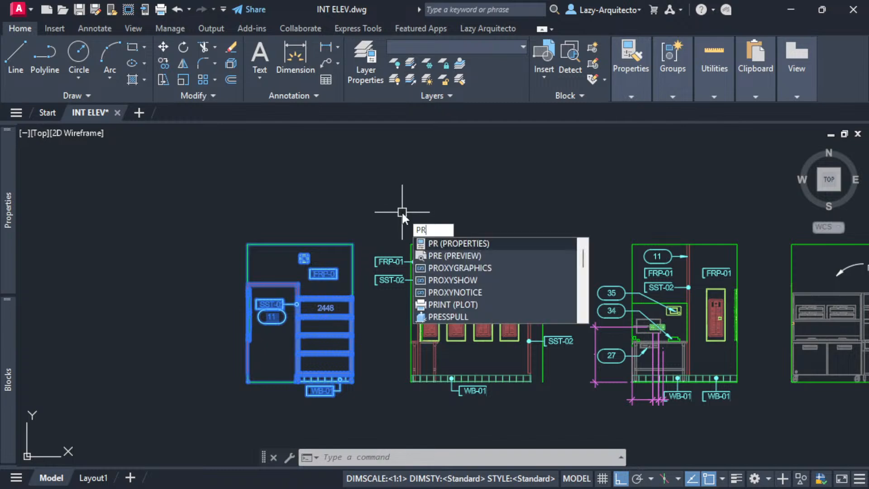
{"action": "key", "text": "BackSpace"}
{"action": "key", "text": "BackSpace"}
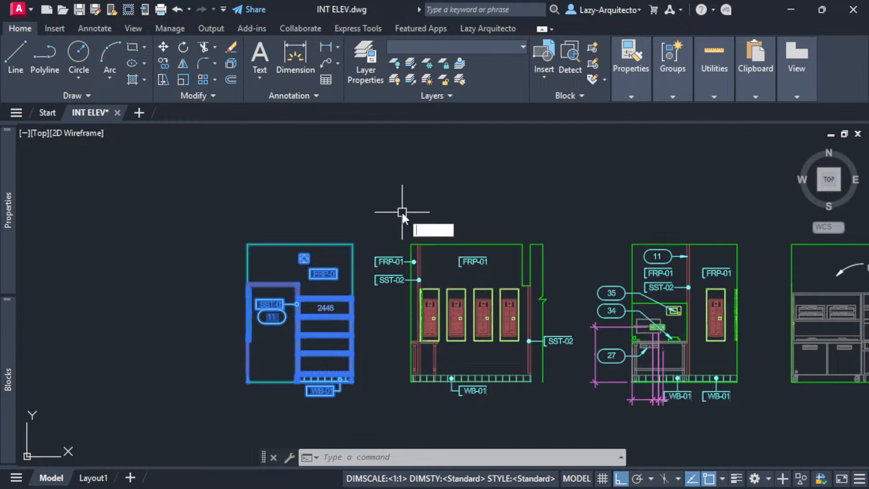
{"action": "type", "text": "QP"}
{"action": "key", "text": "Return"}
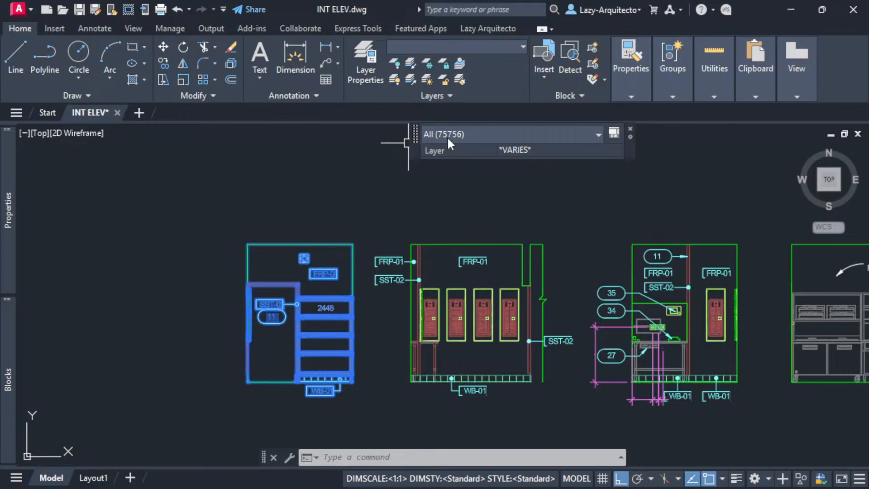
{"action": "left_click", "coordinate": [552, 134]}
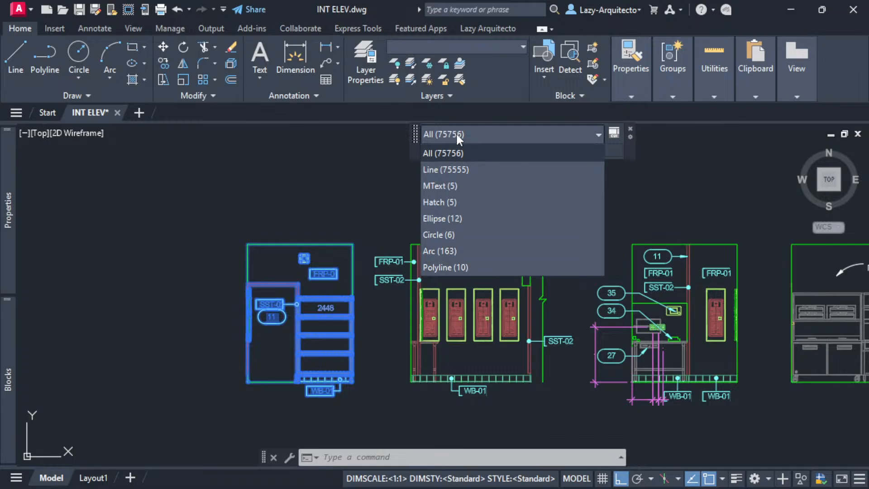
{"action": "left_click", "coordinate": [631, 128]}
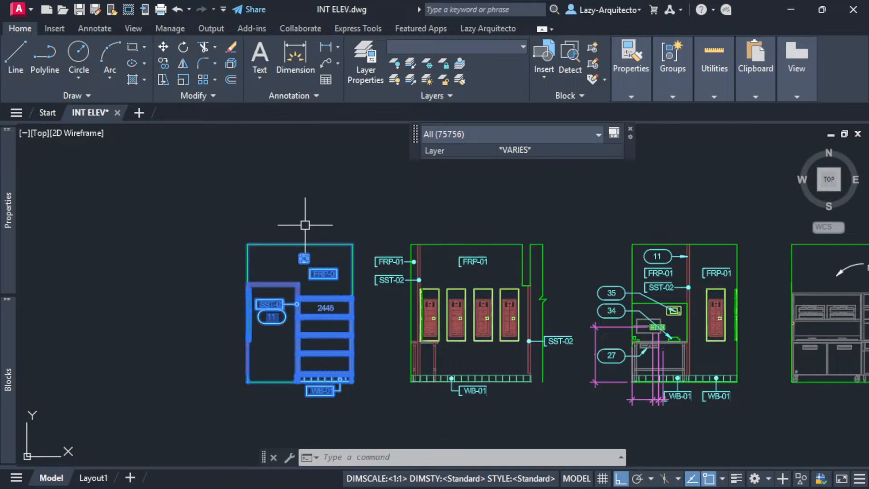
- Clear the selection to close quick properties and zoom around the elevations
{"action": "scroll", "coordinate": [165, 251], "scroll_direction": "down", "scroll_amount": 6}
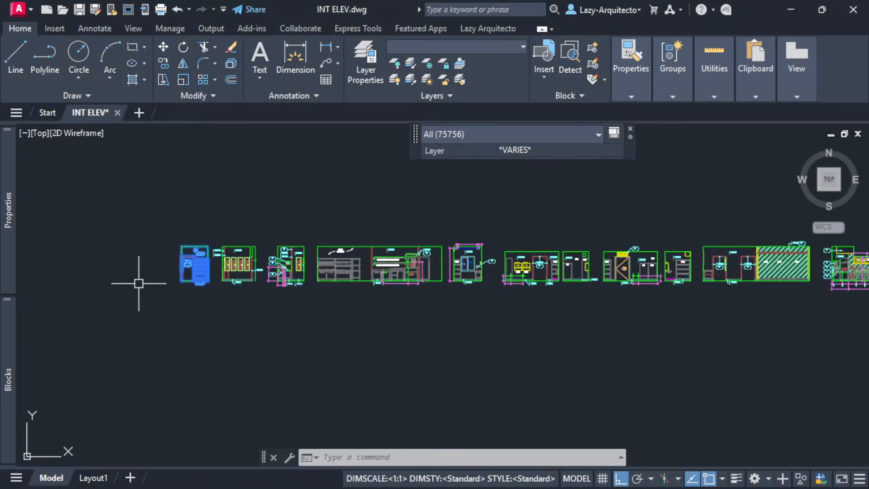
{"action": "key", "text": "Escape"}
{"action": "middle_click_drag", "start_coordinate": [515, 332], "coordinate": [374, 333]}
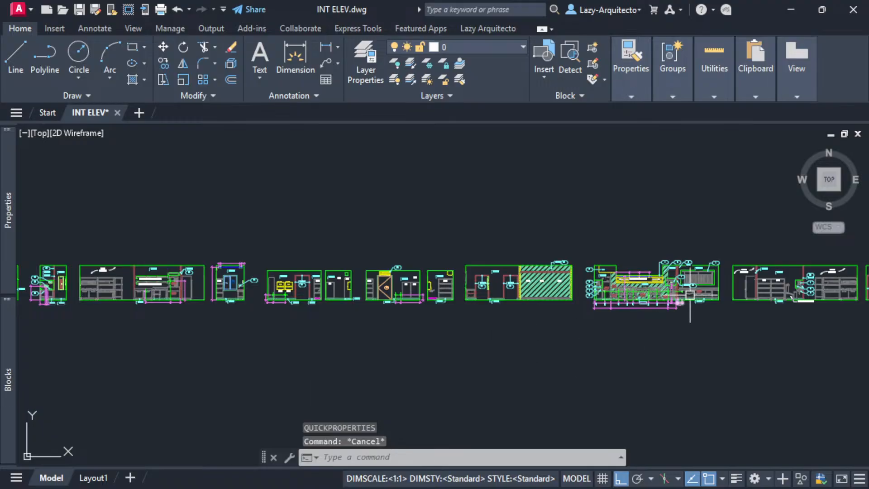
{"action": "scroll", "coordinate": [688, 307], "scroll_direction": "up", "scroll_amount": 5}
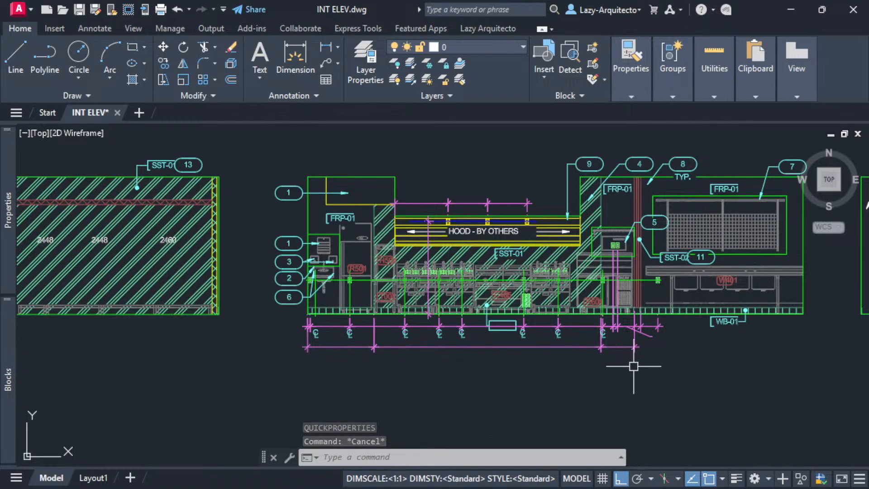
{"action": "scroll", "coordinate": [635, 367], "scroll_direction": "down", "scroll_amount": 6}
{"action": "scroll", "coordinate": [636, 368], "scroll_direction": "down", "scroll_amount": 3}
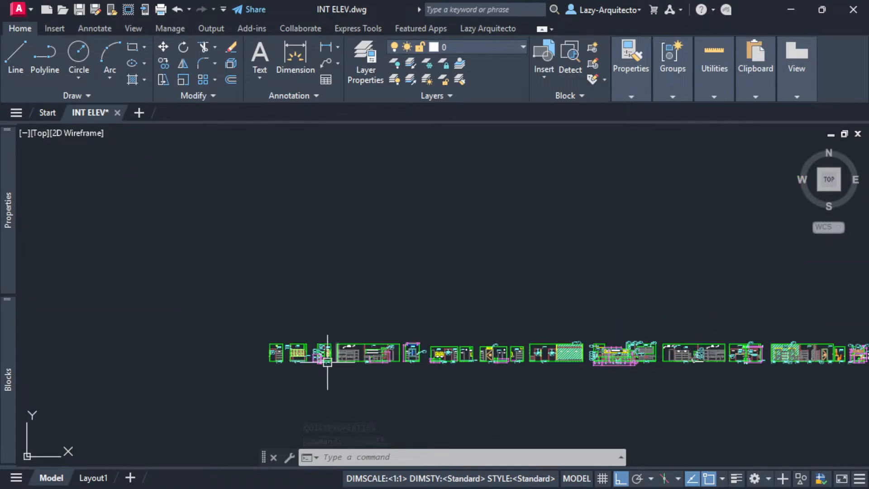
{"action": "scroll", "coordinate": [278, 368], "scroll_direction": "up", "scroll_amount": 5}
{"action": "scroll", "coordinate": [258, 331], "scroll_direction": "up", "scroll_amount": 6}
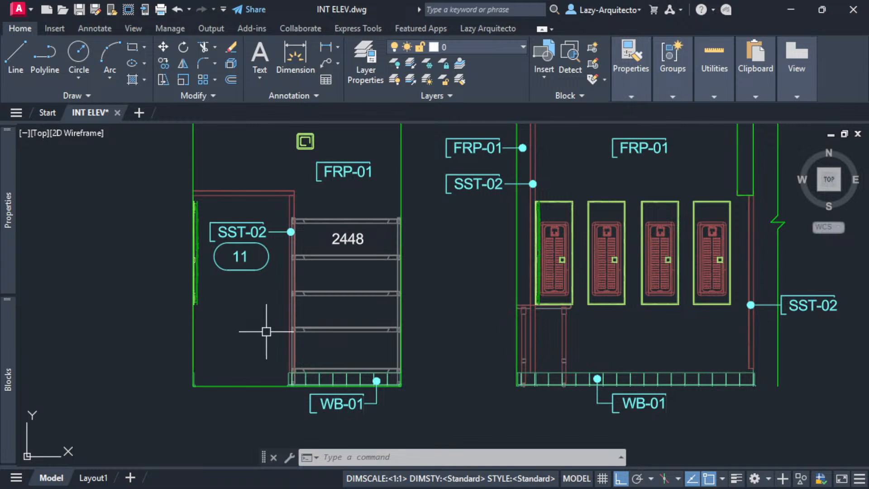
{"action": "scroll", "coordinate": [270, 332], "scroll_direction": "down", "scroll_amount": 3}
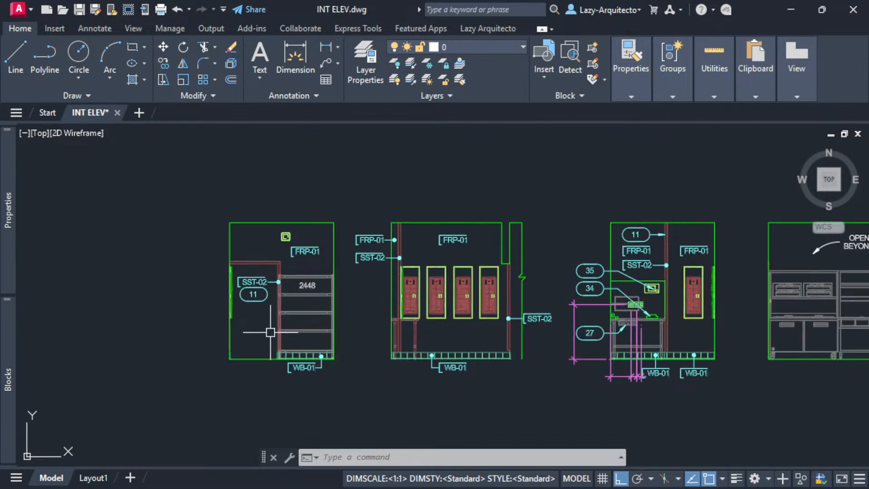
{"action": "scroll", "coordinate": [145, 293], "scroll_direction": "down", "scroll_amount": 3}
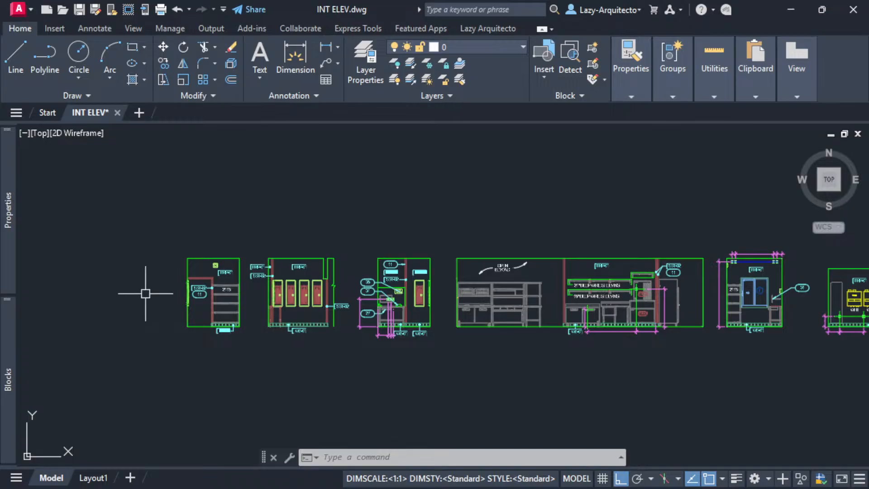
{"action": "scroll", "coordinate": [184, 226], "scroll_direction": "down", "scroll_amount": 3}
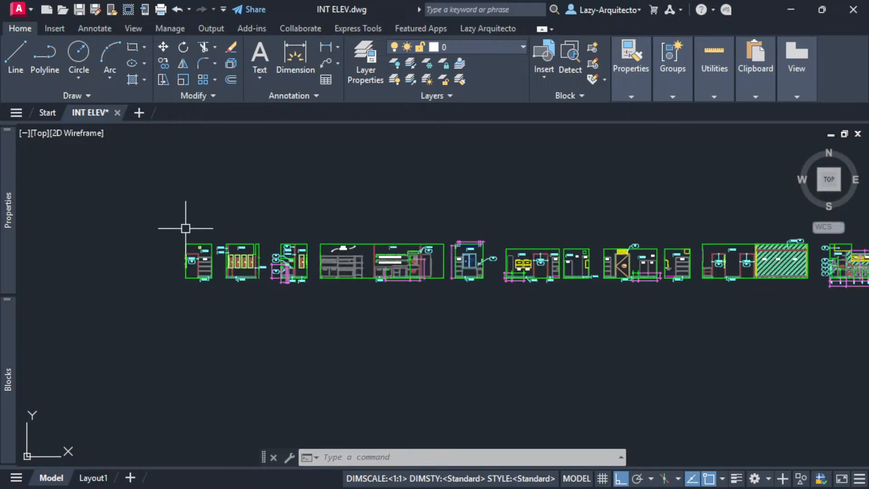
{"action": "middle_click_drag", "start_coordinate": [293, 192], "coordinate": [213, 239]}
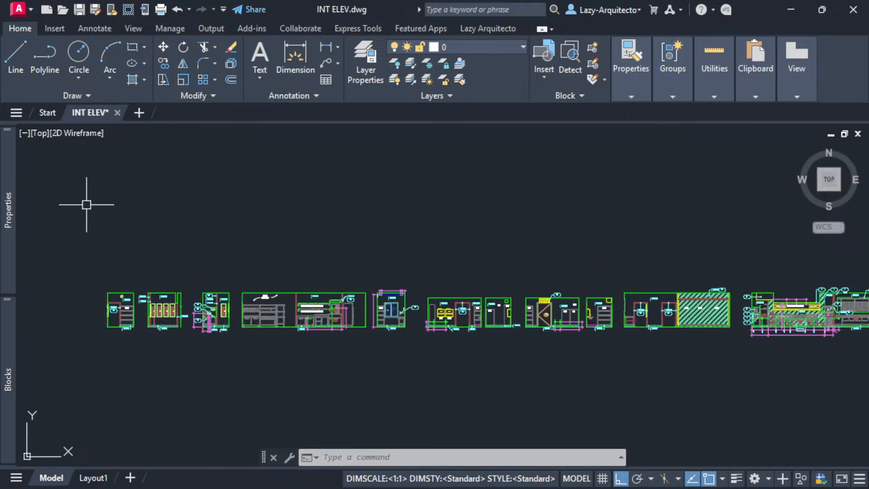
- Close the Properties and Blocks palettes, recentre the elevations, and begin typing OVERKILL
{"action": "left_click", "coordinate": [25, 129]}
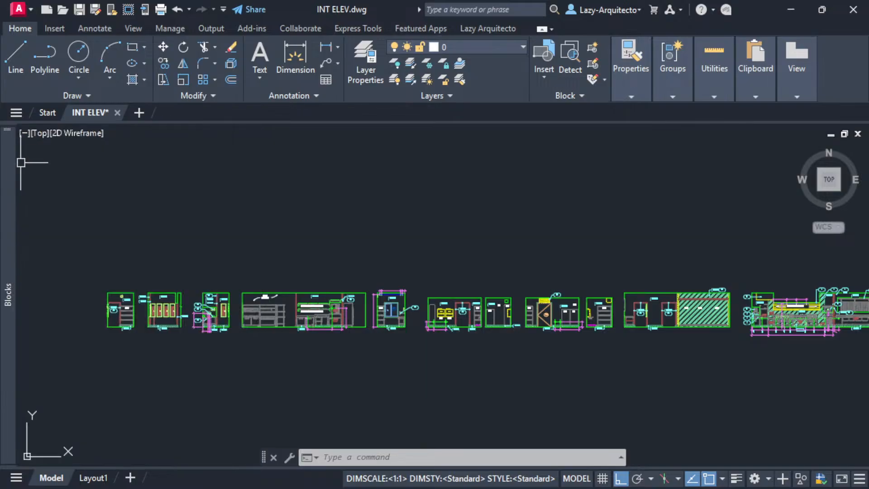
{"action": "mouse_move", "coordinate": [11, 163]}
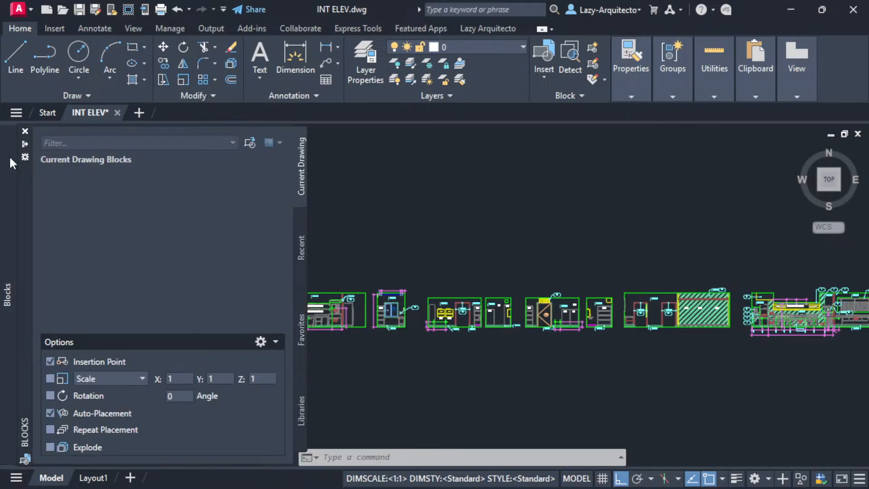
{"action": "left_click", "coordinate": [25, 131]}
{"action": "middle_click_drag", "start_coordinate": [460, 242], "coordinate": [375, 287]}
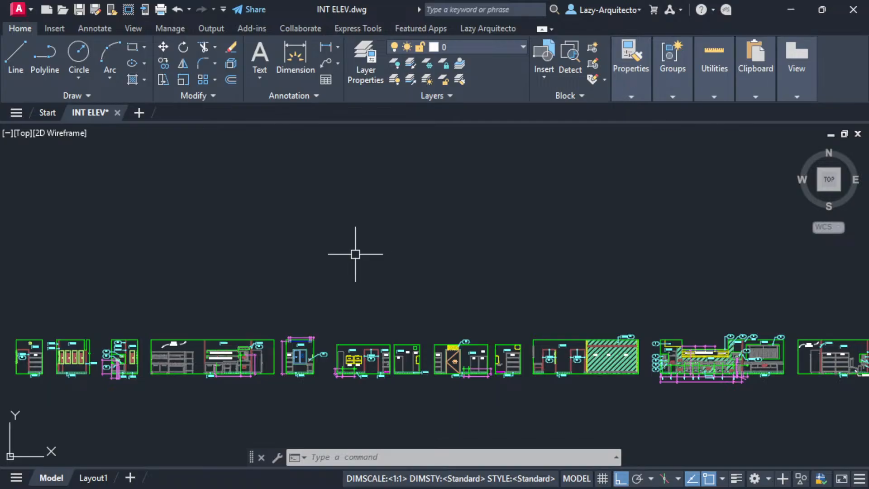
{"action": "type", "text": "OVERKILL"}
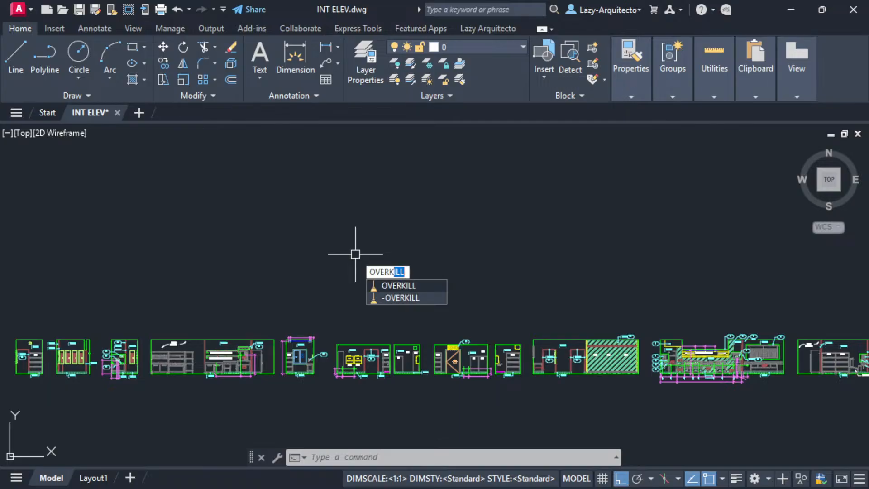
{"action": "key", "text": "Return"}
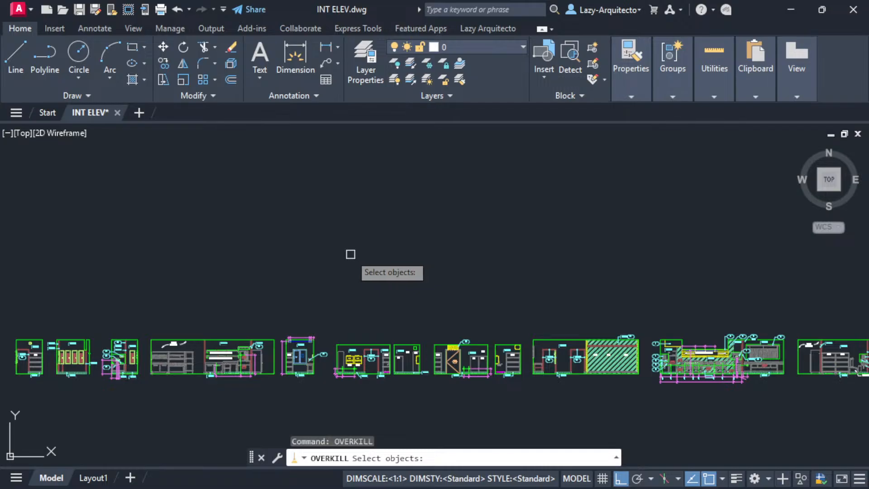
{"action": "scroll", "coordinate": [356, 254], "scroll_direction": "down", "scroll_amount": 3}
{"action": "middle_click_drag", "start_coordinate": [413, 233], "coordinate": [300, 275]}
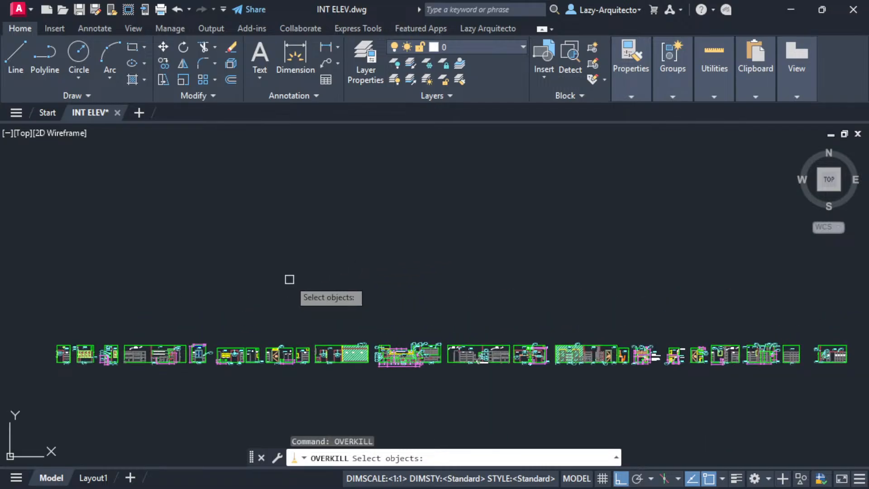
{"action": "key", "text": "F1"}
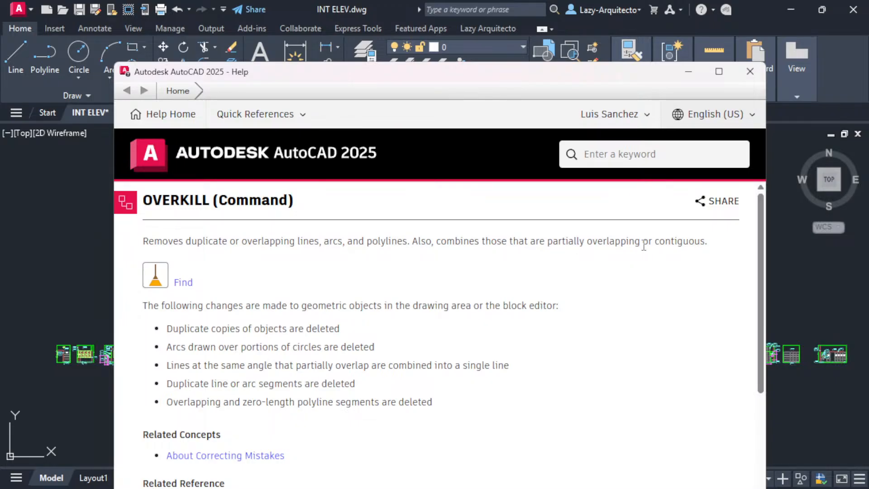
{"action": "left_click", "coordinate": [748, 72]}
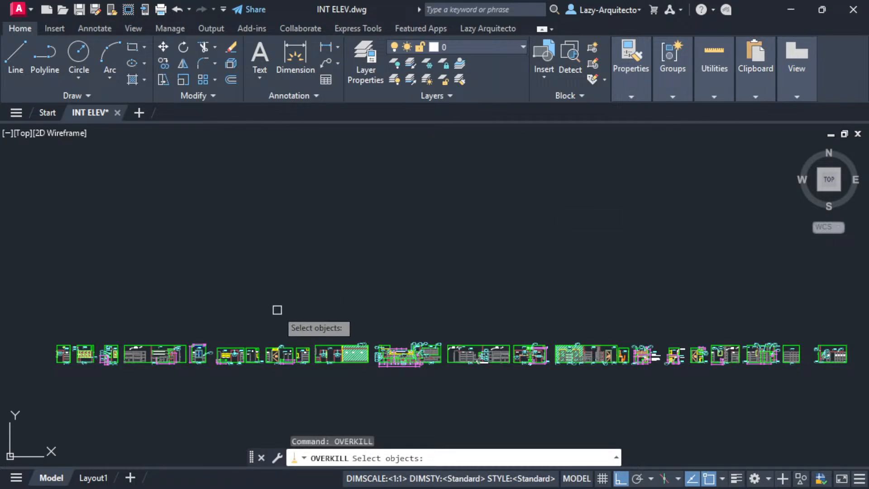
{"action": "key", "text": "Escape"}
{"action": "scroll", "coordinate": [77, 361], "scroll_direction": "up", "scroll_amount": 10}
- Inspect objects on the dashed wall line and undo the accidental beam-line erase
{"action": "scroll", "coordinate": [284, 252], "scroll_direction": "up", "scroll_amount": 8}
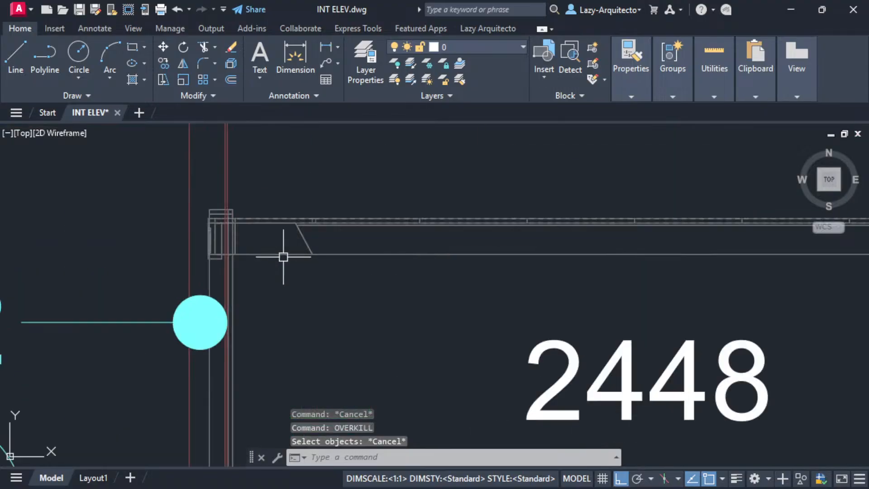
{"action": "scroll", "coordinate": [274, 221], "scroll_direction": "up", "scroll_amount": 5}
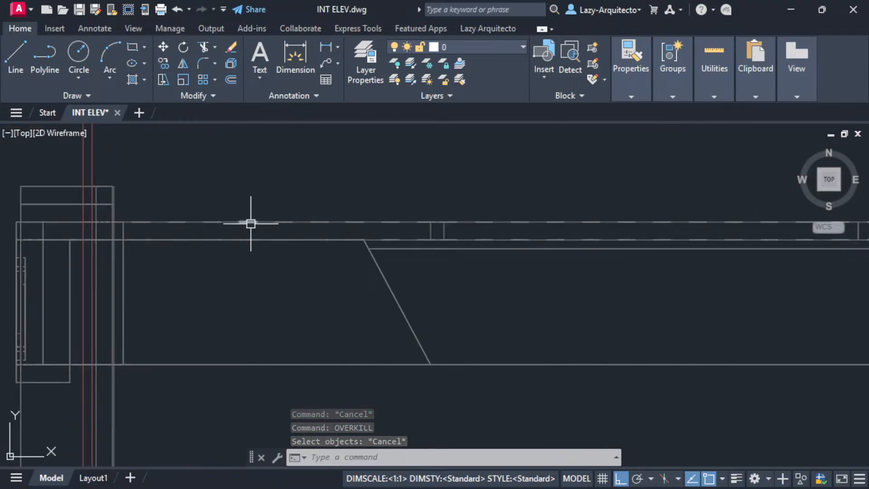
{"action": "left_click", "coordinate": [268, 221]}
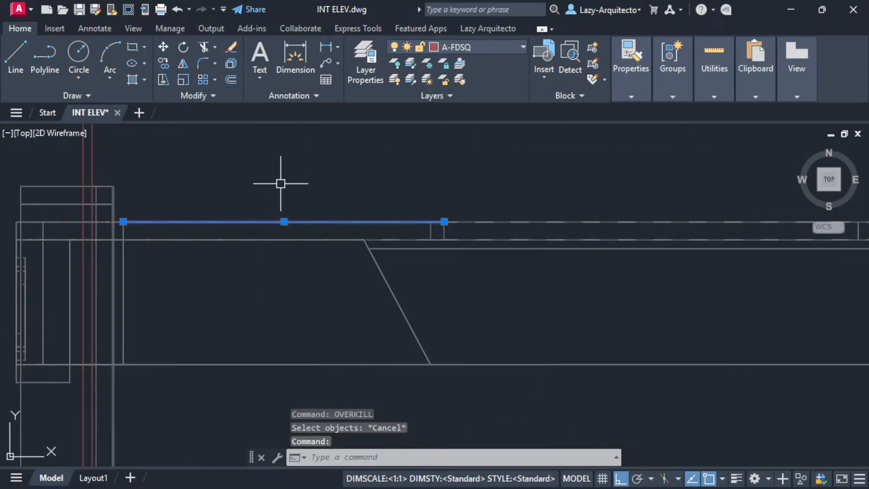
{"action": "key", "text": "Delete"}
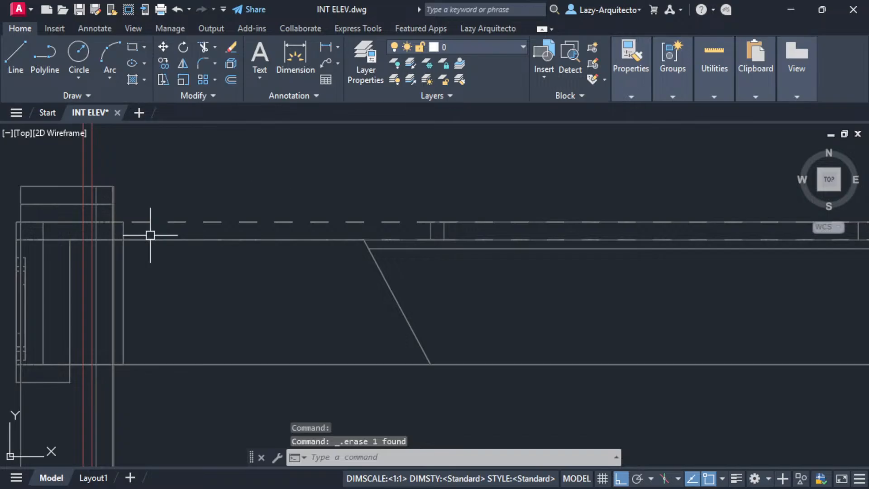
{"action": "left_click", "coordinate": [206, 223]}
{"action": "scroll", "coordinate": [213, 219], "scroll_direction": "up", "scroll_amount": 10}
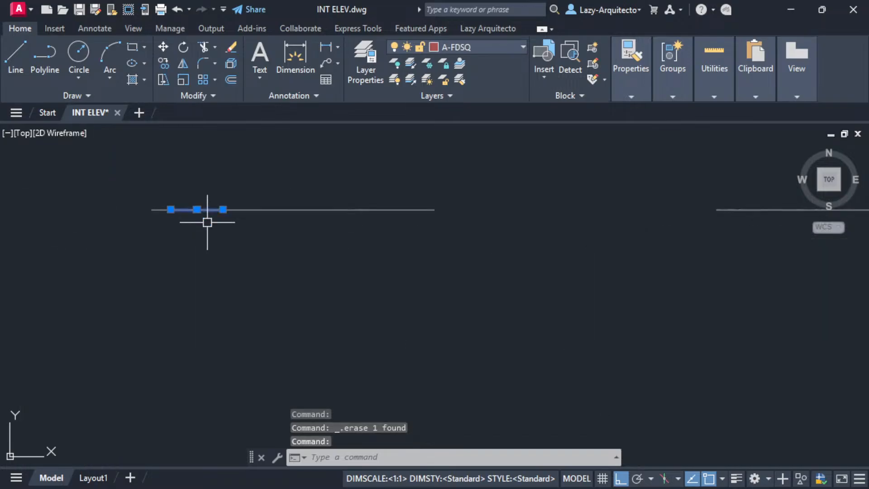
{"action": "key", "text": "Escape"}
{"action": "left_click", "coordinate": [230, 209]}
{"action": "key", "text": "Escape"}
{"action": "left_click", "coordinate": [156, 209]}
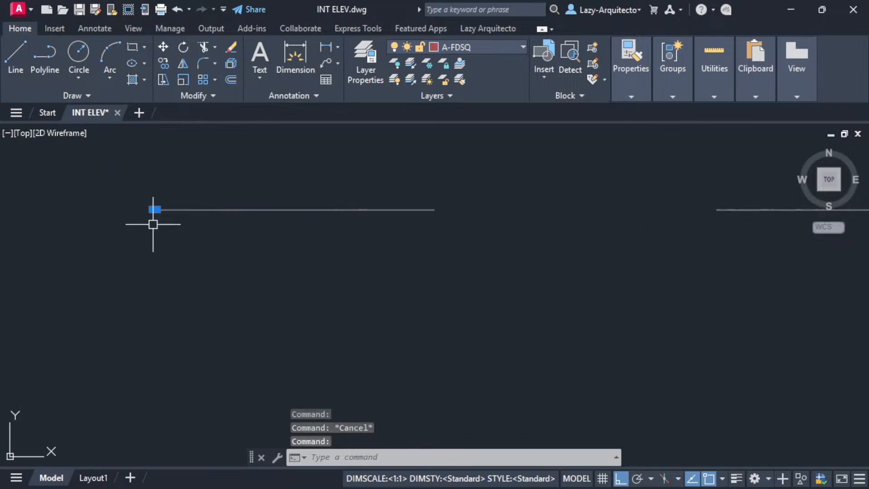
{"action": "key", "text": "Escape"}
{"action": "scroll", "coordinate": [176, 211], "scroll_direction": "down", "scroll_amount": 5}
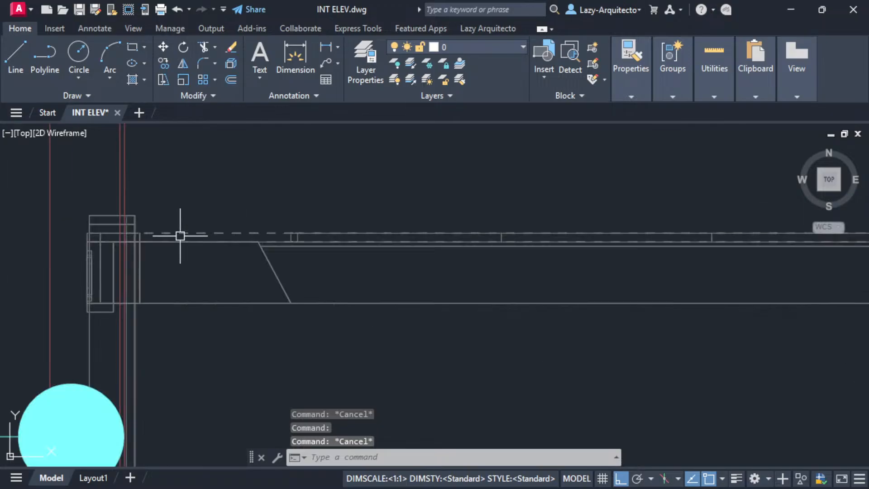
{"action": "key", "text": "ctrl+z"}
{"action": "key", "text": "ctrl+z"}
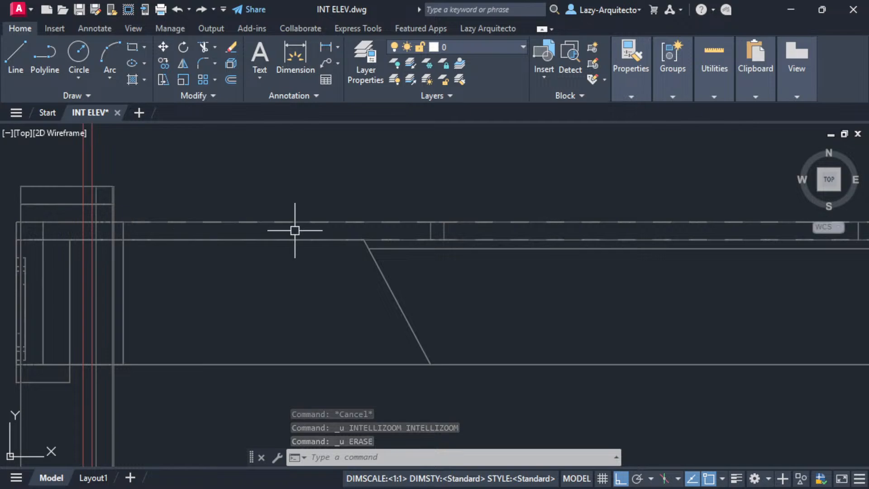
- Window-select the dashed wall line to inspect it, then cancel and recentre the elevations
{"action": "scroll", "coordinate": [213, 235], "scroll_direction": "down", "scroll_amount": 3}
{"action": "left_click", "coordinate": [175, 210]}
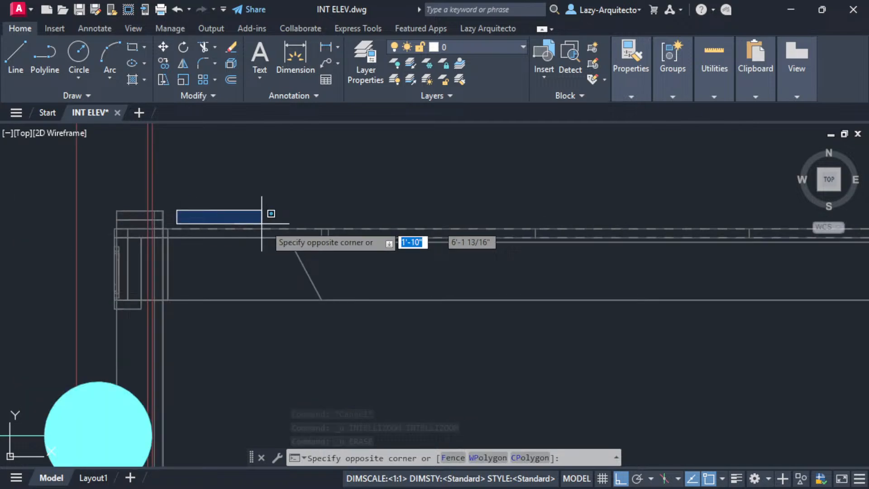
{"action": "left_click", "coordinate": [327, 230]}
{"action": "scroll", "coordinate": [271, 254], "scroll_direction": "down", "scroll_amount": 1}
{"action": "scroll", "coordinate": [257, 265], "scroll_direction": "up", "scroll_amount": 7}
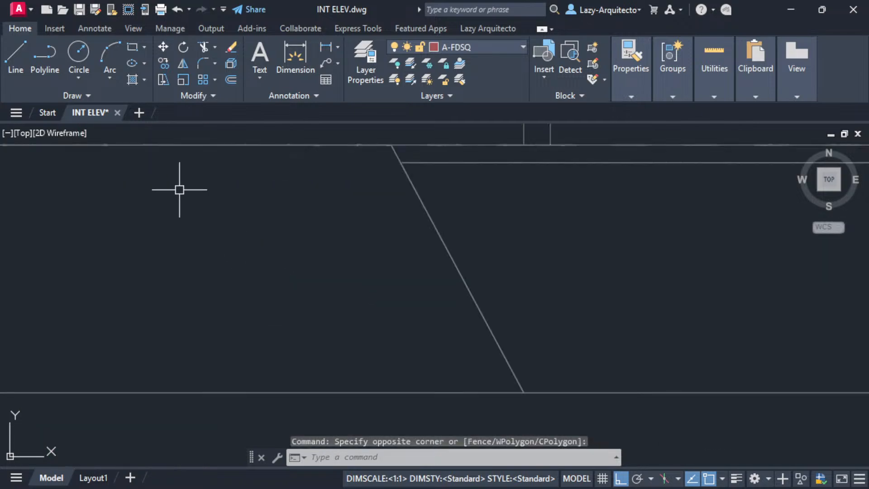
{"action": "middle_click_drag", "start_coordinate": [150, 136], "coordinate": [237, 260]}
{"action": "scroll", "coordinate": [225, 221], "scroll_direction": "down", "scroll_amount": 2}
{"action": "scroll", "coordinate": [235, 274], "scroll_direction": "up", "scroll_amount": 6}
{"action": "scroll", "coordinate": [254, 253], "scroll_direction": "down", "scroll_amount": 10}
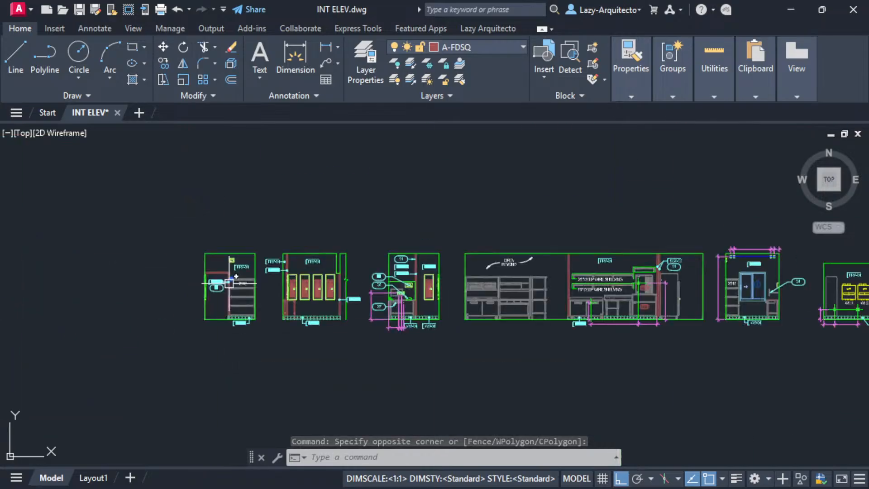
{"action": "scroll", "coordinate": [278, 241], "scroll_direction": "up", "scroll_amount": 2}
{"action": "key", "text": "Escape"}
{"action": "middle_click_drag", "start_coordinate": [429, 209], "coordinate": [278, 266]}
{"action": "scroll", "coordinate": [278, 266], "scroll_direction": "down", "scroll_amount": 3}
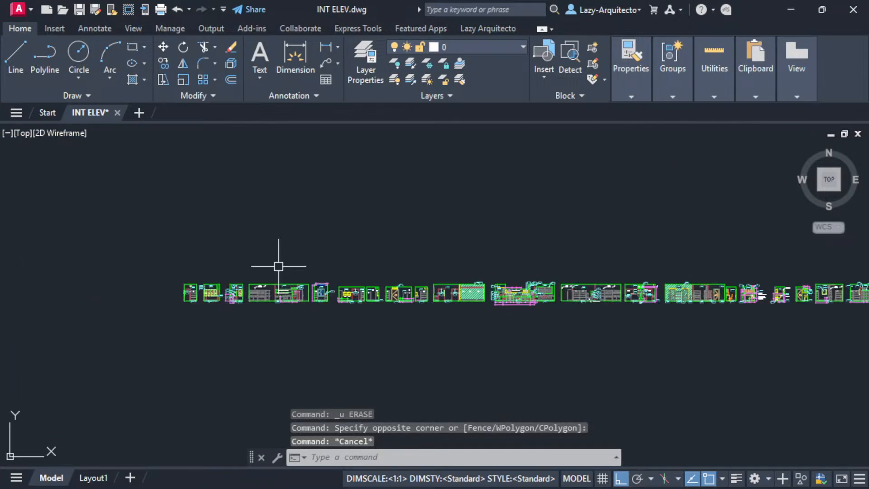
{"action": "middle_click_drag", "start_coordinate": [325, 243], "coordinate": [243, 292]}
{"action": "scroll", "coordinate": [240, 291], "scroll_direction": "down", "scroll_amount": 3}
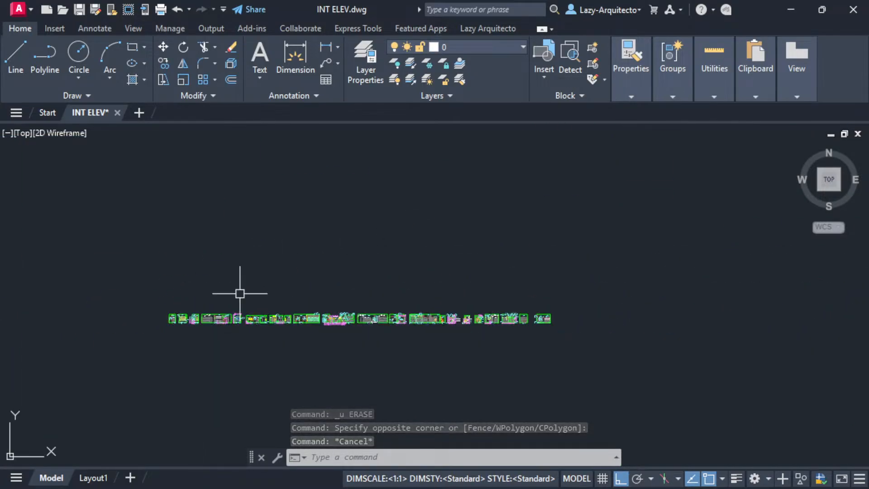
- Window-select the first elevation and check its object count in quick properties
{"action": "type", "text": "overk"}
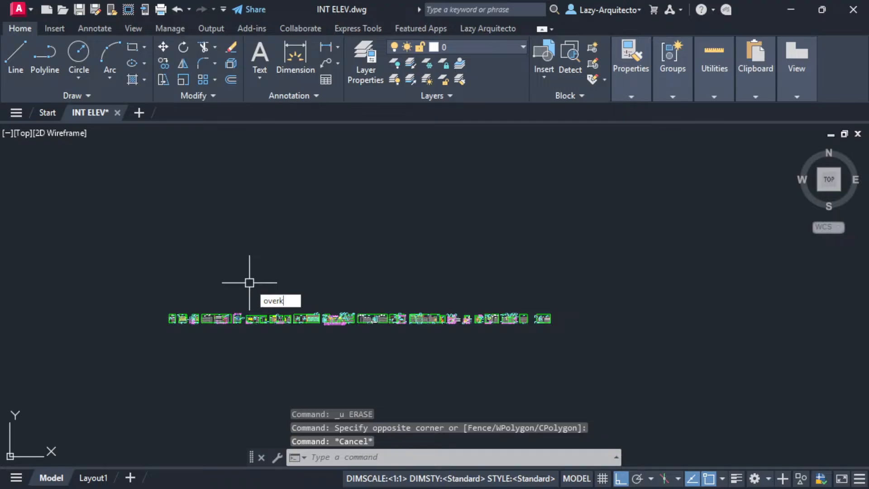
{"action": "type", "text": "ill"}
{"action": "key", "text": "Return"}
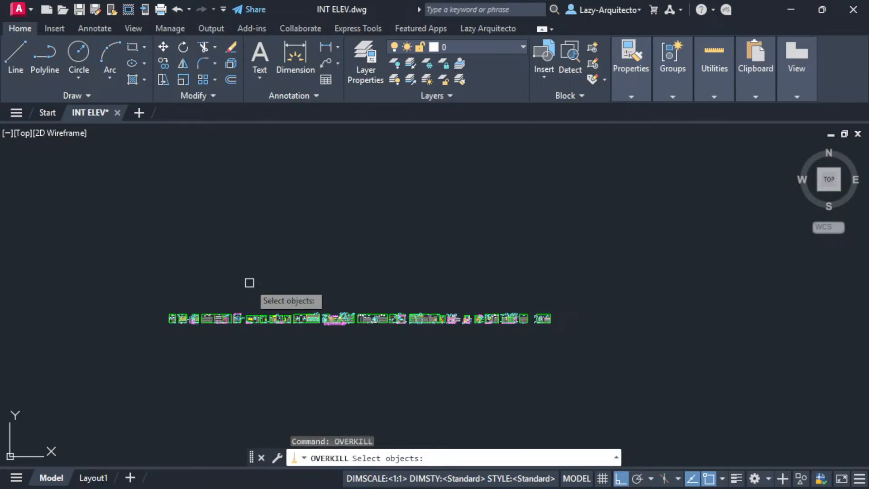
{"action": "key", "text": "Escape"}
{"action": "scroll", "coordinate": [140, 317], "scroll_direction": "up", "scroll_amount": 8}
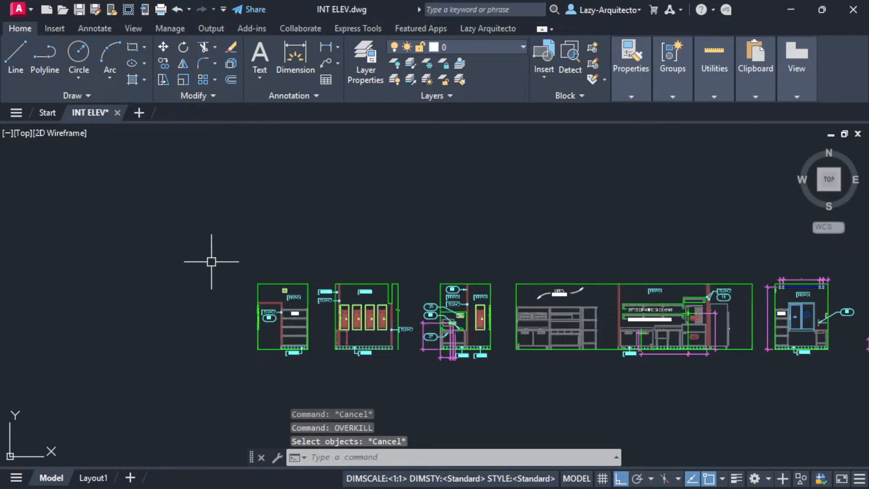
{"action": "left_click", "coordinate": [212, 261]}
{"action": "left_click", "coordinate": [316, 381]}
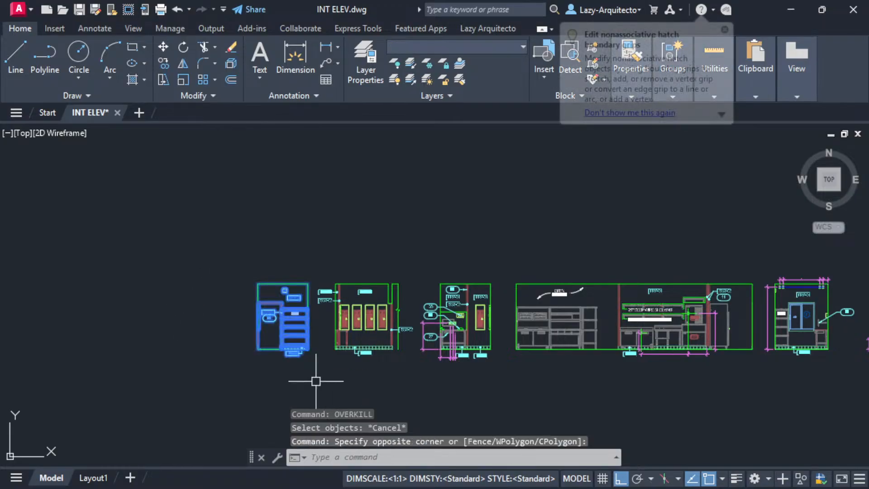
{"action": "type", "text": "qp"}
{"action": "key", "text": "Return"}
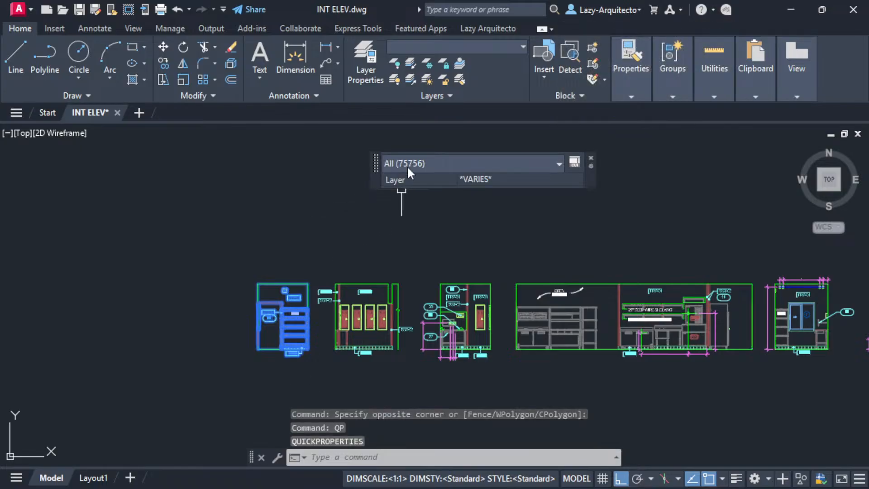
{"action": "key", "text": "Escape"}
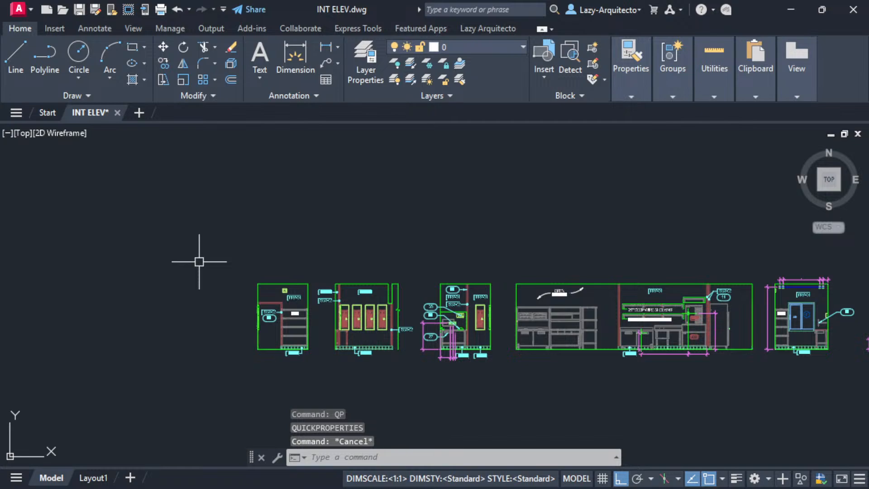
- Run OVERKILL on a window of the 75,756 elevation objects to reach its settings
{"action": "type", "text": "overk"}
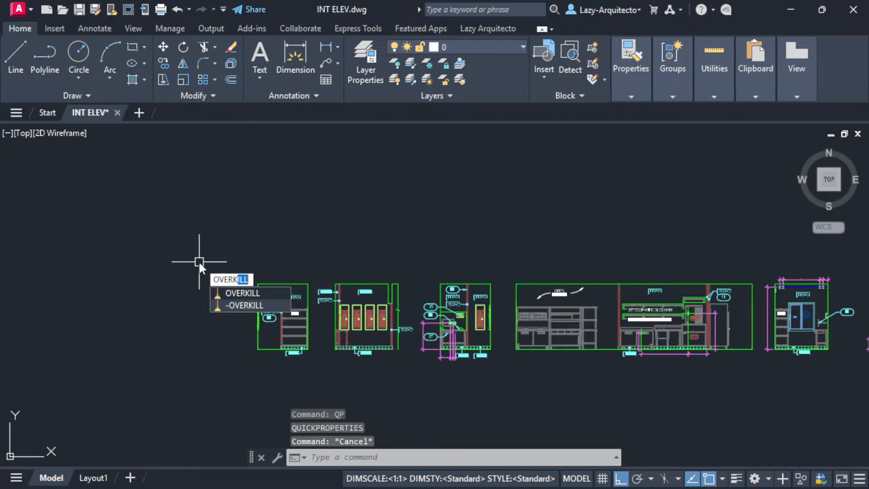
{"action": "key", "text": "Return"}
{"action": "left_click", "coordinate": [226, 262]}
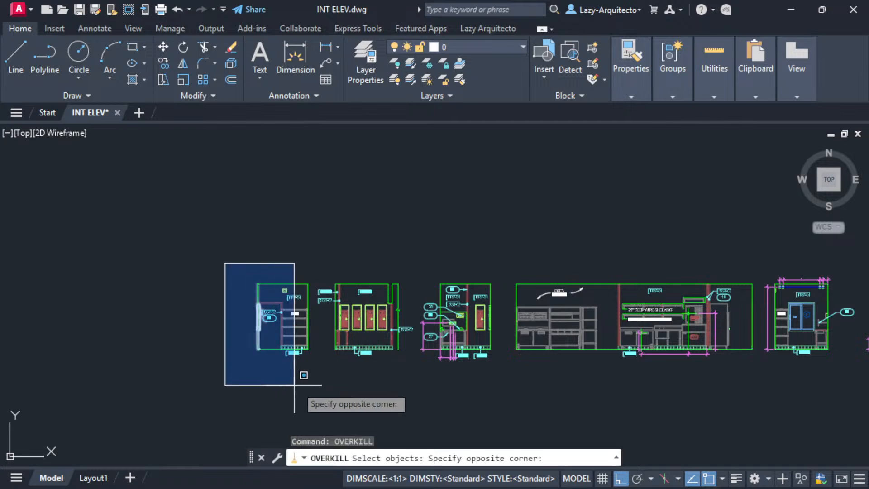
{"action": "left_click", "coordinate": [318, 392]}
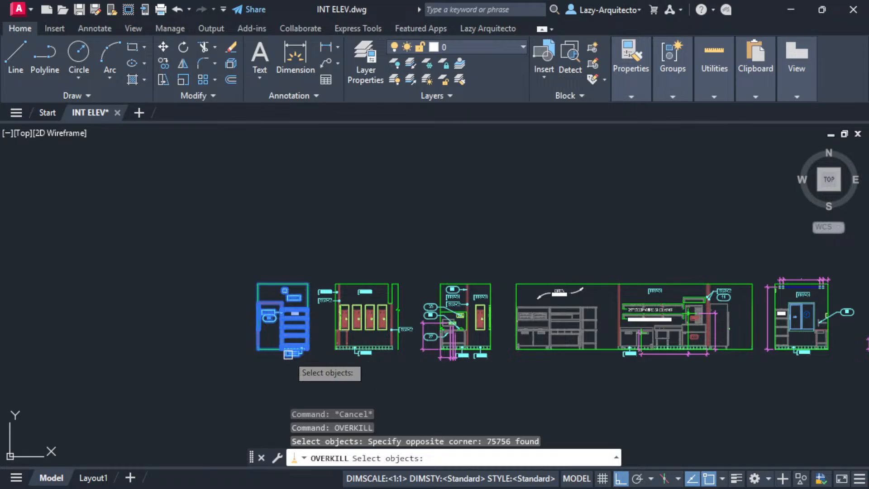
{"action": "scroll", "coordinate": [199, 343], "scroll_direction": "down", "scroll_amount": 3}
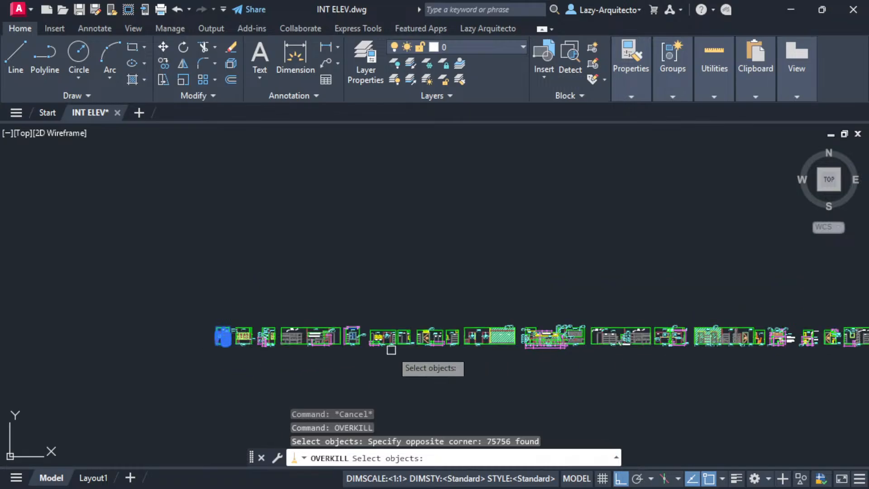
{"action": "scroll", "coordinate": [202, 344], "scroll_direction": "up", "scroll_amount": 3}
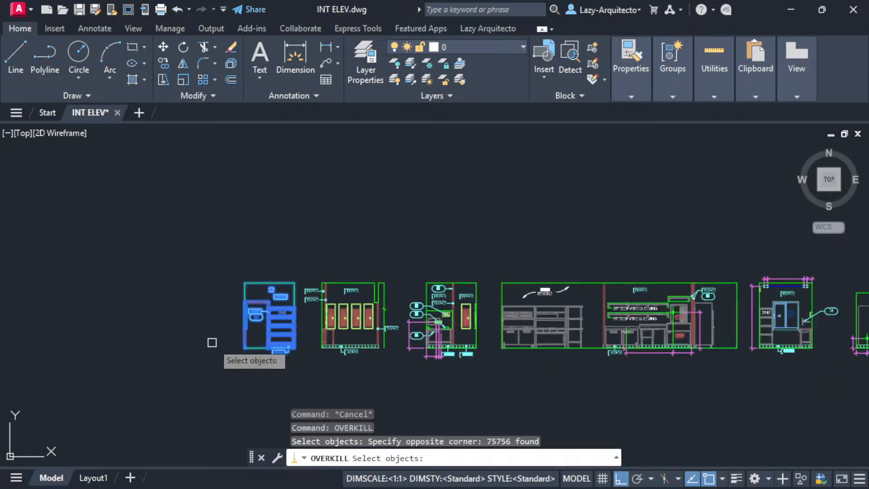
{"action": "scroll", "coordinate": [231, 326], "scroll_direction": "up", "scroll_amount": 3}
{"action": "key", "text": "Return"}
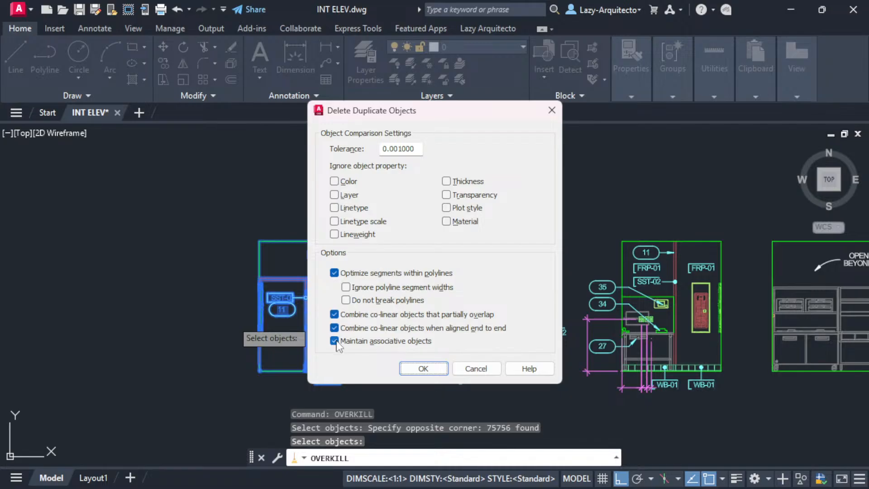
- Keep tolerance 0.001000 and run the duplicate deletion
{"action": "left_click_drag", "start_coordinate": [419, 149], "coordinate": [372, 149]}
{"action": "left_click", "coordinate": [402, 150]}
{"action": "left_click_drag", "start_coordinate": [406, 119], "coordinate": [416, 101]}
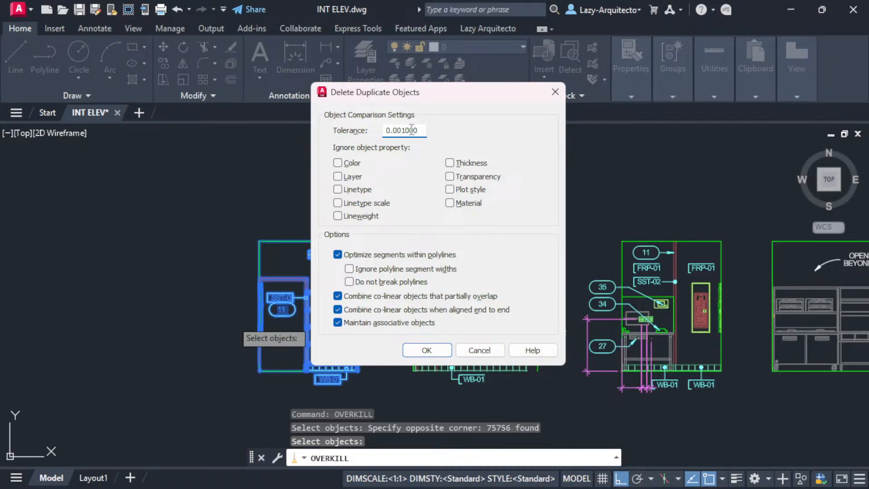
{"action": "left_click", "coordinate": [427, 351]}
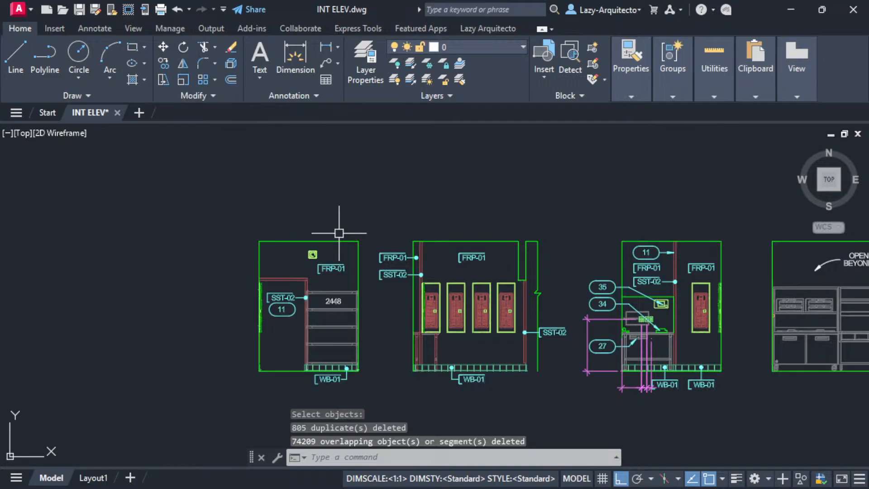
- Review the F2 history: 805 duplicates and 74,209 overlapping objects deleted
{"action": "key", "text": "F2"}
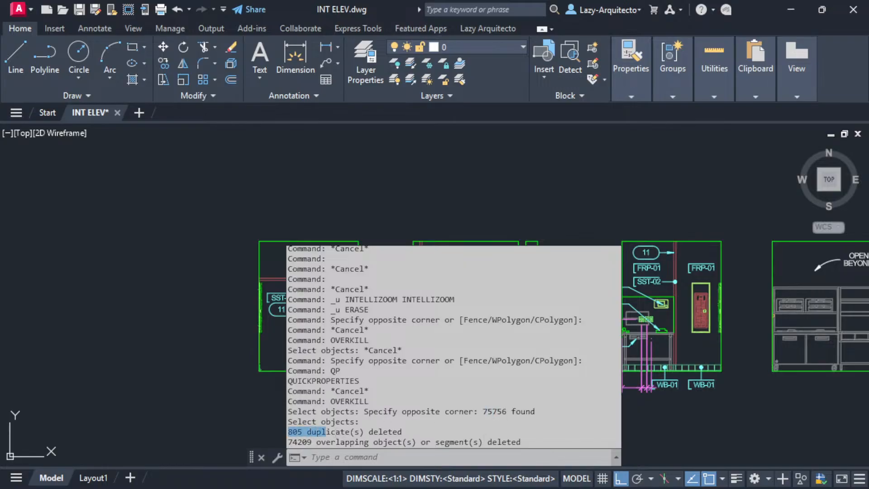
{"action": "left_click_drag", "start_coordinate": [325, 432], "coordinate": [402, 432]}
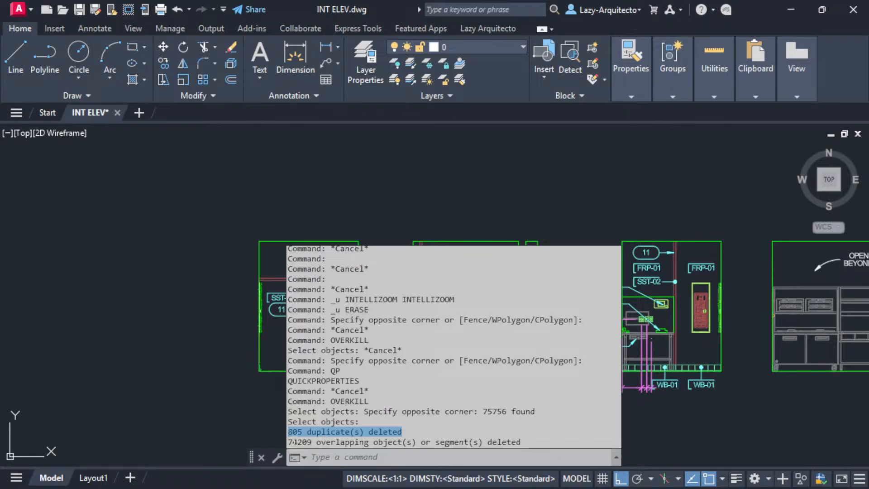
{"action": "left_click_drag", "start_coordinate": [289, 442], "coordinate": [515, 443]}
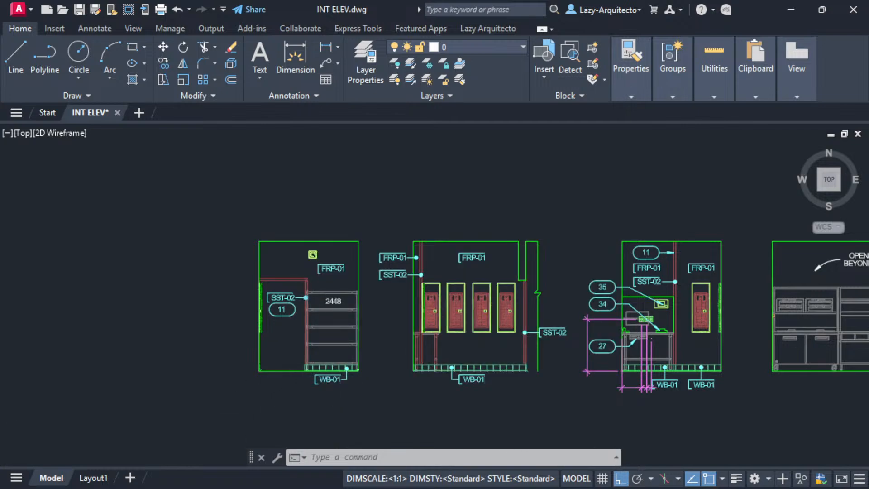
{"action": "scroll", "coordinate": [312, 291], "scroll_direction": "up", "scroll_amount": 5}
{"action": "scroll", "coordinate": [305, 267], "scroll_direction": "up", "scroll_amount": 5}
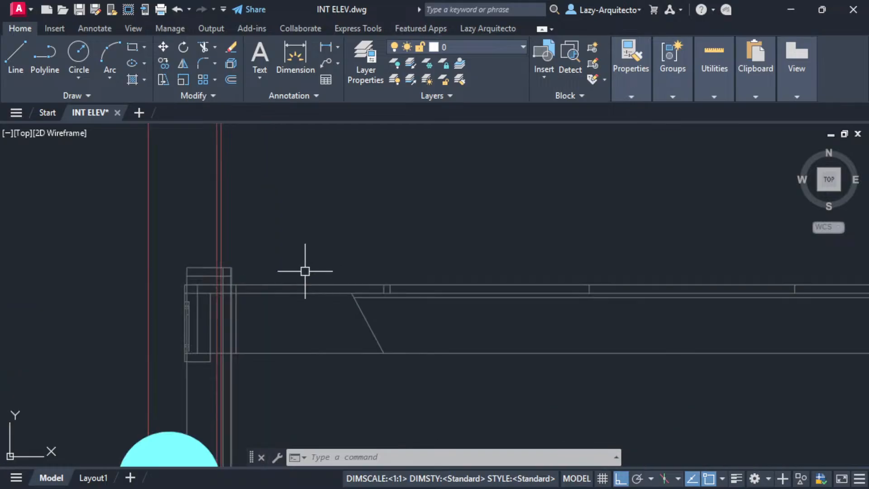
{"action": "left_click", "coordinate": [297, 285]}
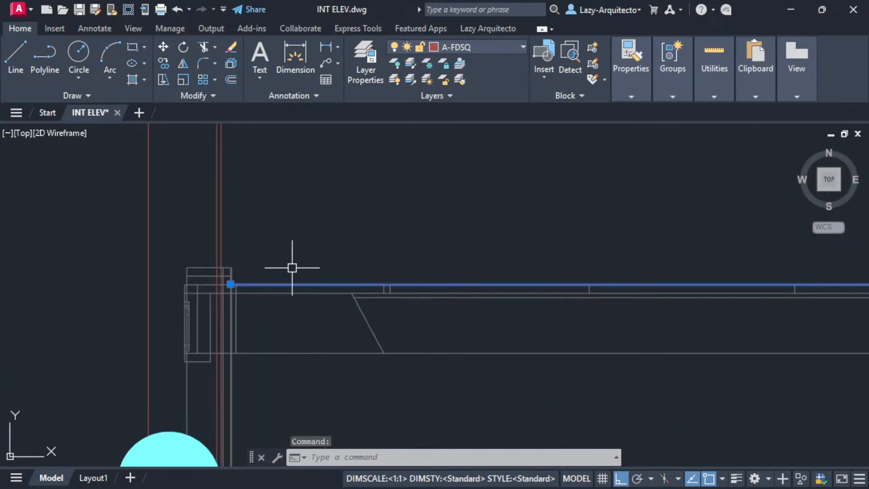
{"action": "key", "text": "Delete"}
{"action": "key", "text": "ctrl+z"}
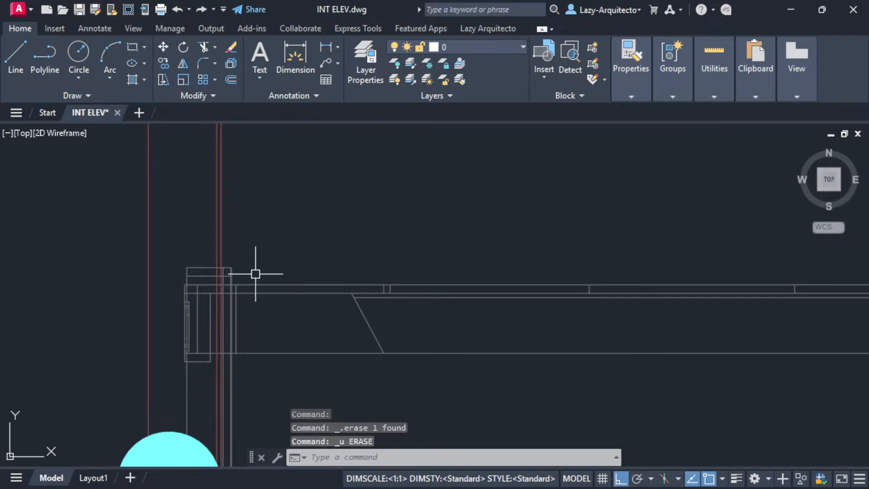
{"action": "scroll", "coordinate": [254, 273], "scroll_direction": "up", "scroll_amount": 2}
{"action": "left_click", "coordinate": [201, 289]}
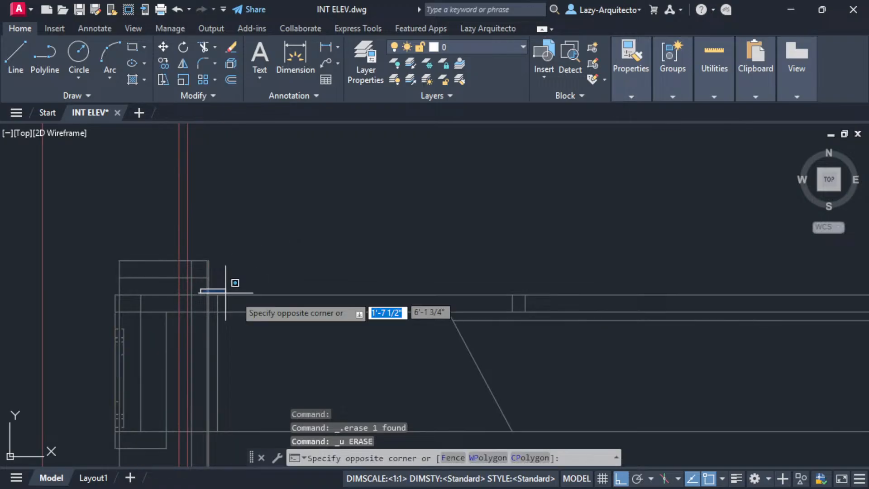
{"action": "left_click", "coordinate": [534, 293]}
{"action": "key", "text": "Escape"}
{"action": "left_click", "coordinate": [309, 294]}
{"action": "scroll", "coordinate": [303, 295], "scroll_direction": "down", "scroll_amount": 10}
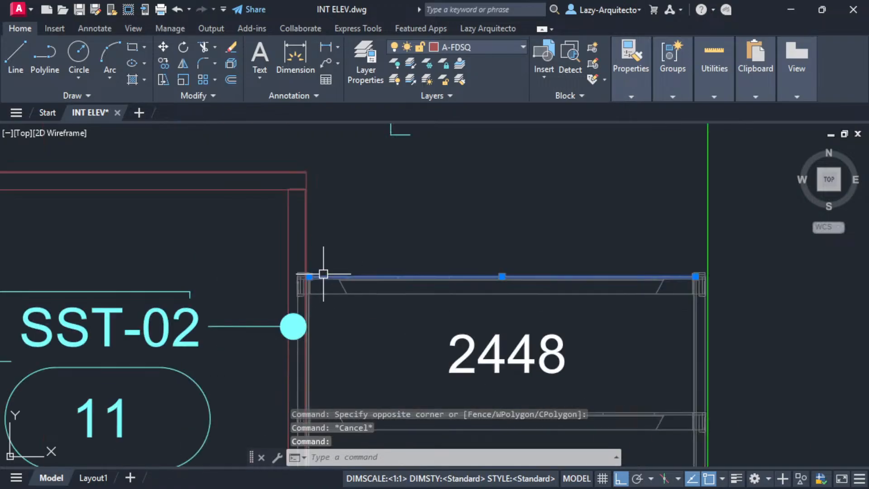
{"action": "left_click", "coordinate": [244, 248]}
{"action": "scroll", "coordinate": [289, 317], "scroll_direction": "up", "scroll_amount": 2}
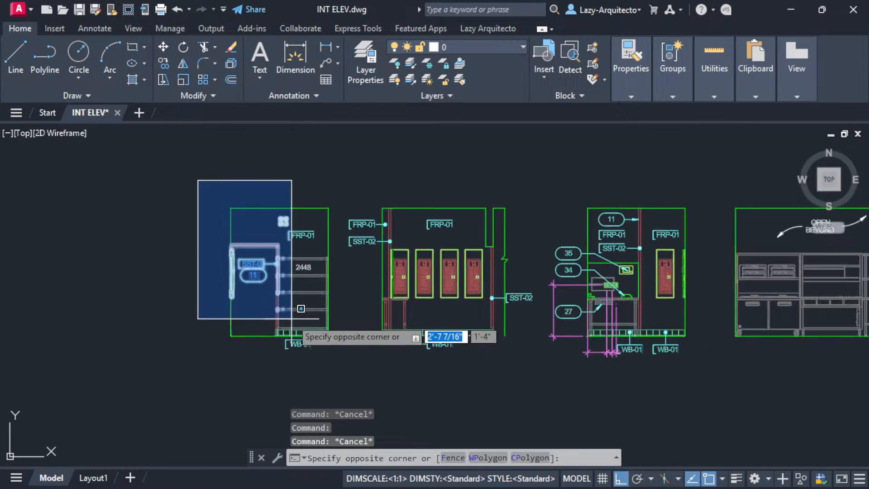
{"action": "left_click", "coordinate": [346, 369]}
{"action": "scroll", "coordinate": [285, 246], "scroll_direction": "up", "scroll_amount": 5}
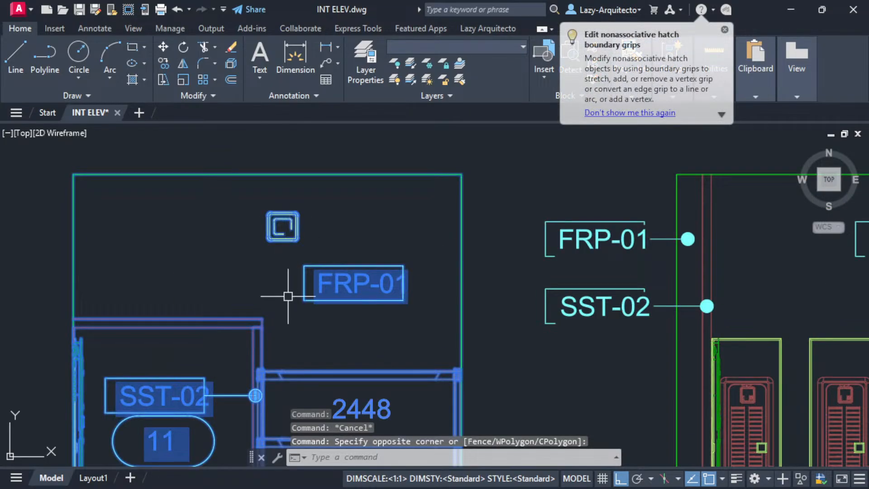
{"action": "scroll", "coordinate": [287, 292], "scroll_direction": "down", "scroll_amount": 5}
{"action": "type", "text": "QP"}
{"action": "key", "text": "Return"}
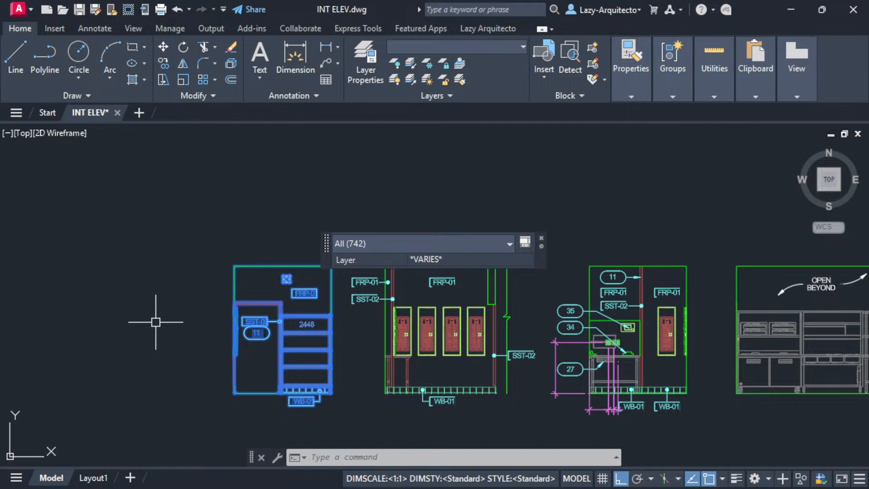
{"action": "key", "text": "Escape"}
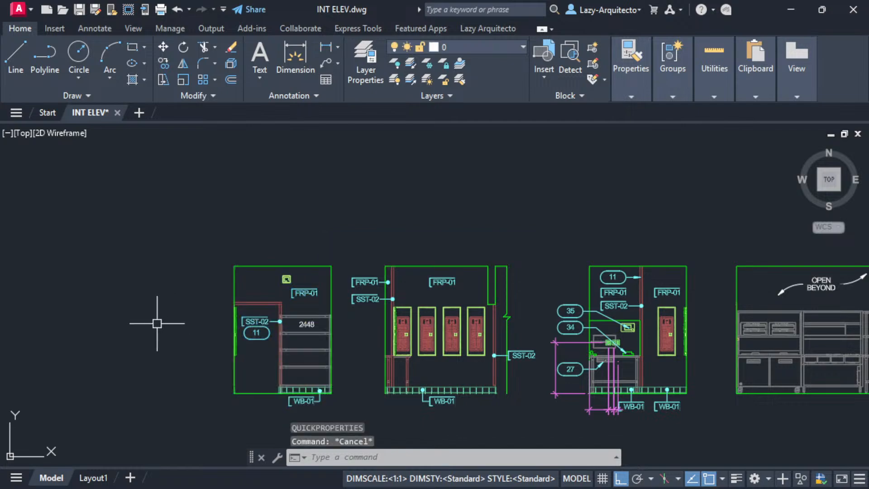
{"action": "scroll", "coordinate": [156, 322], "scroll_direction": "down", "scroll_amount": 6}
{"action": "scroll", "coordinate": [164, 329], "scroll_direction": "down", "scroll_amount": 3}
{"action": "middle_click_drag", "start_coordinate": [454, 410], "coordinate": [358, 400]}
{"action": "type", "text": "over"}
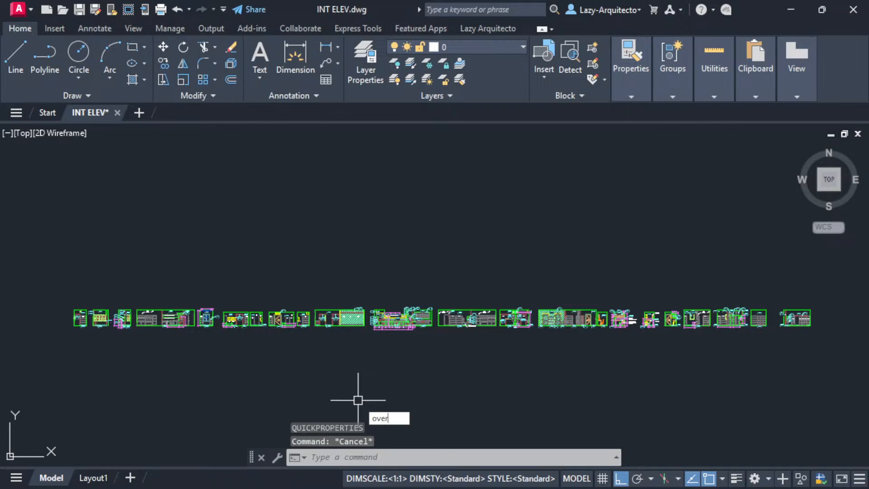
{"action": "type", "text": "kill"}
- Run OVERKILL with default settings on a crossing window over the left elevations (472,228 objects)
{"action": "key", "text": "Return"}
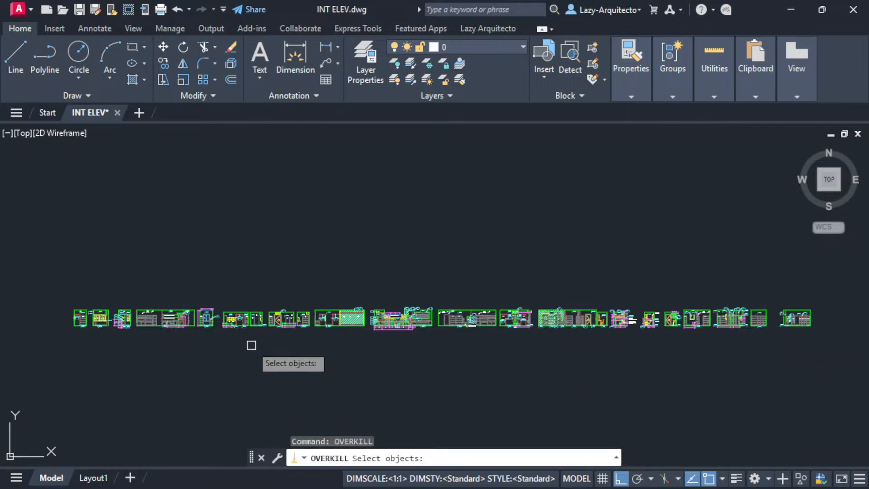
{"action": "left_click", "coordinate": [434, 346]}
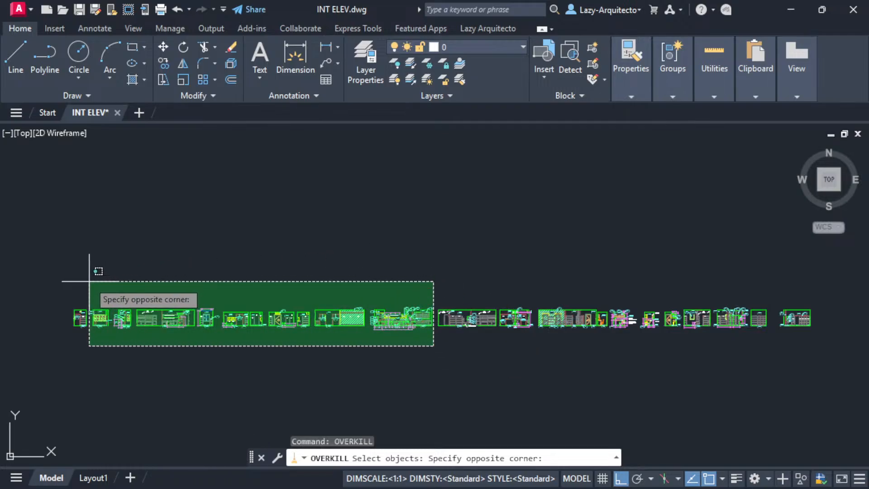
{"action": "scroll", "coordinate": [88, 281], "scroll_direction": "up", "scroll_amount": 3}
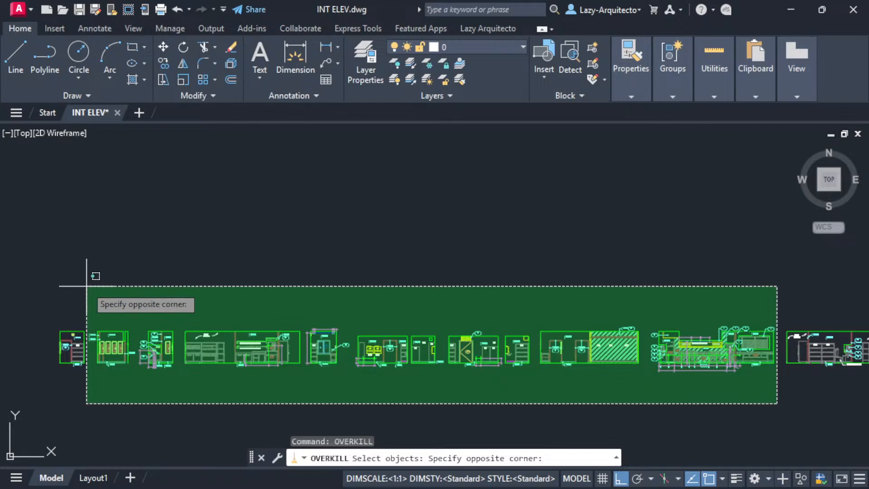
{"action": "left_click", "coordinate": [87, 286]}
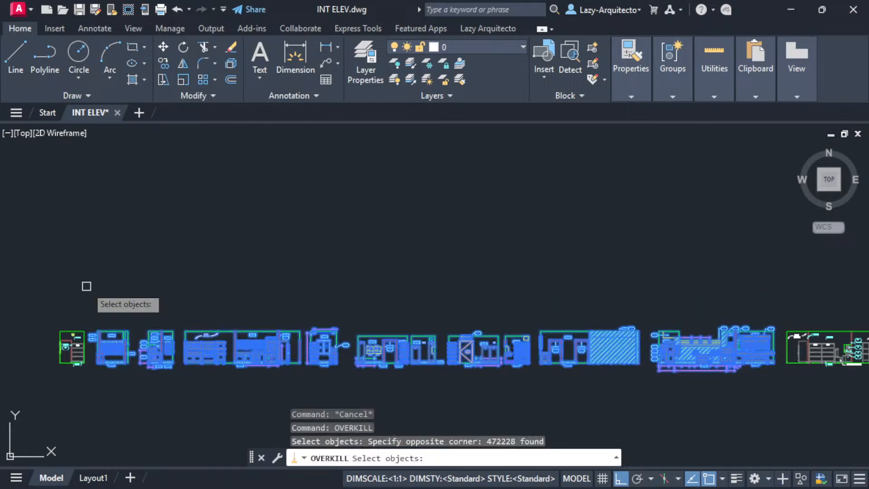
{"action": "scroll", "coordinate": [79, 347], "scroll_direction": "up", "scroll_amount": 5}
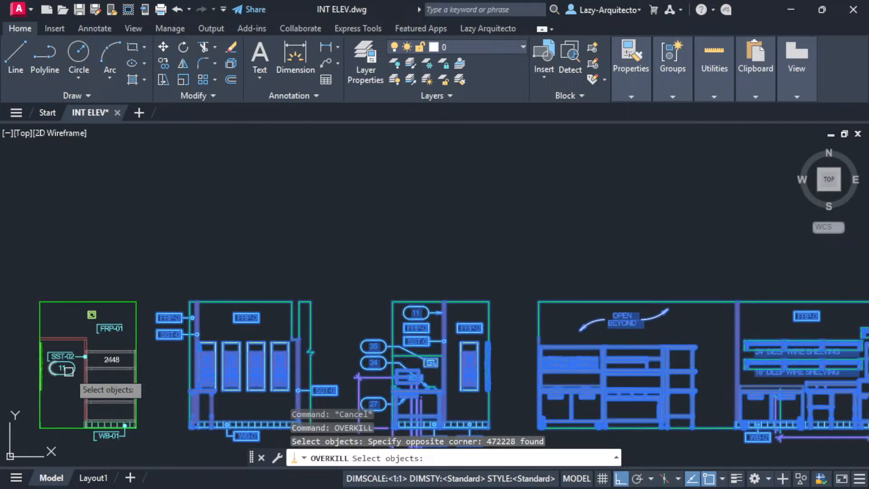
{"action": "scroll", "coordinate": [119, 275], "scroll_direction": "down", "scroll_amount": 8}
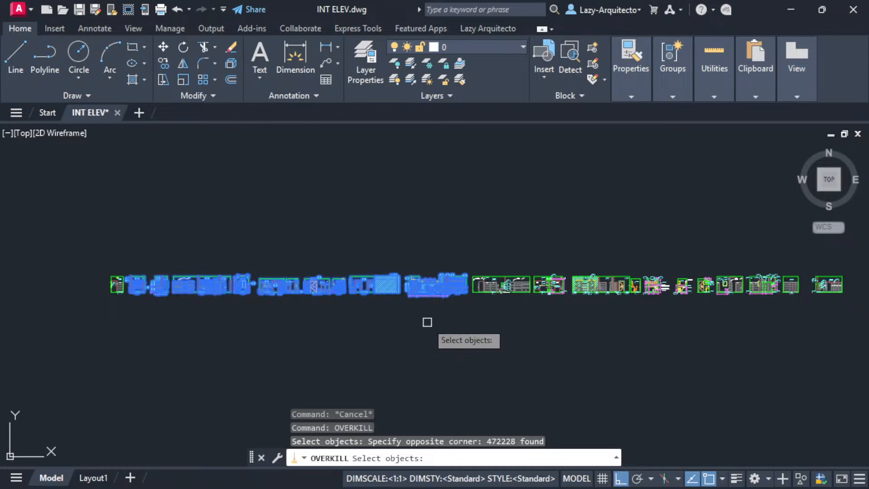
{"action": "key", "text": "Return"}
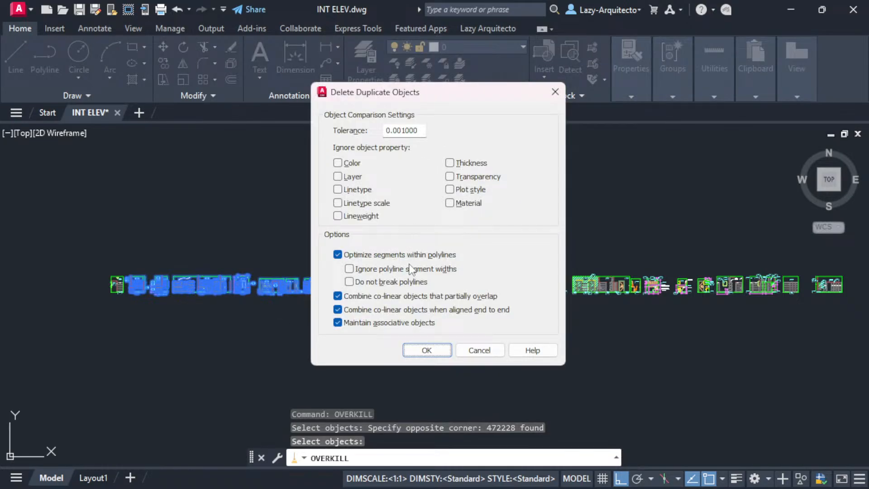
{"action": "left_click", "coordinate": [424, 351]}
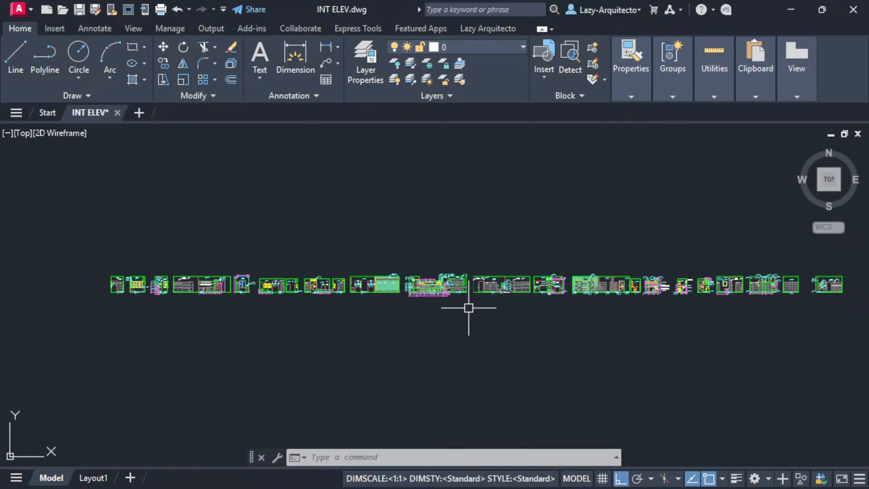
{"action": "middle_click_drag", "start_coordinate": [468, 304], "coordinate": [330, 341]}
- Run OVERKILL with default settings on the right-hand elevations, deleting 147,437 duplicates and 2,233,086 overlaps
{"action": "type", "text": "overkill"}
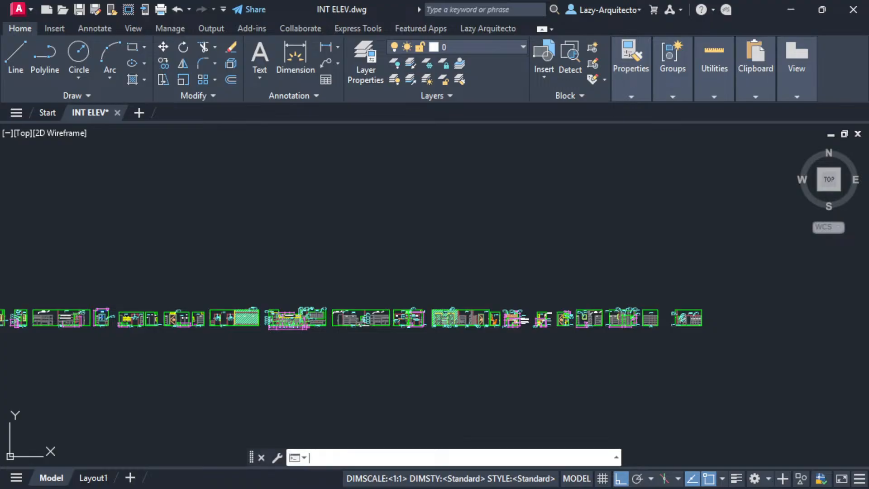
{"action": "key", "text": "Return"}
{"action": "left_click", "coordinate": [737, 345]}
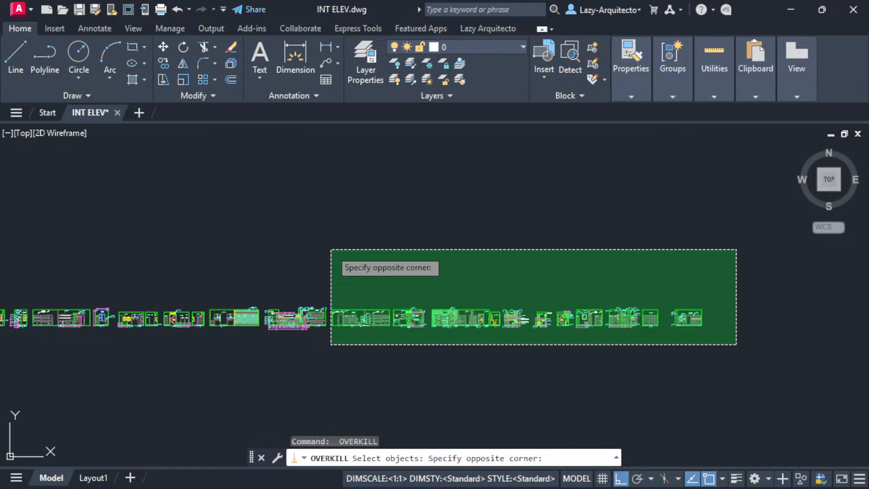
{"action": "left_click", "coordinate": [331, 250]}
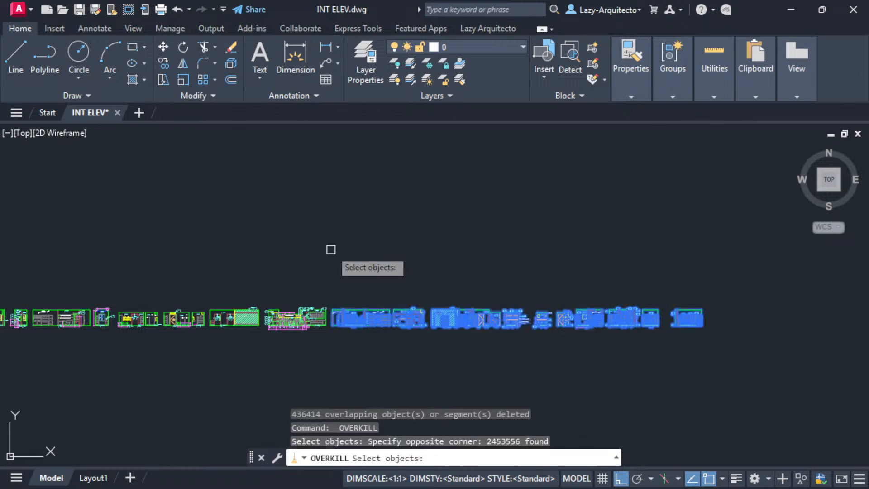
{"action": "key", "text": "Return"}
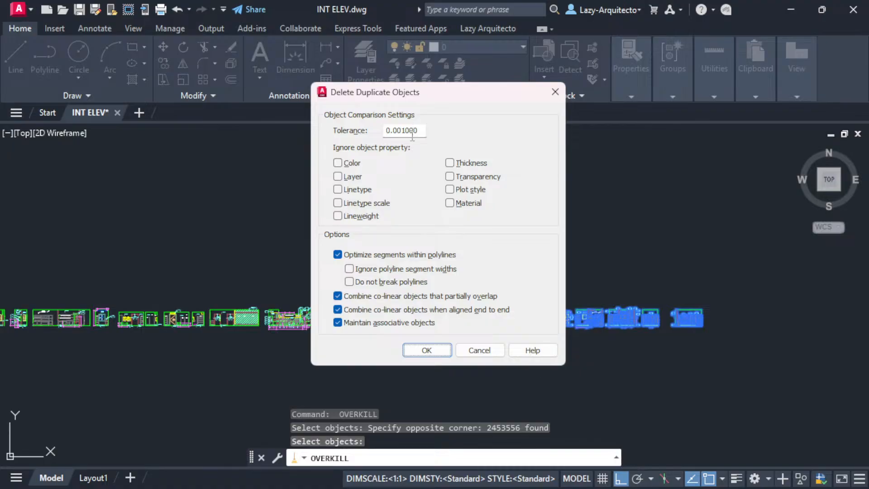
{"action": "left_click", "coordinate": [422, 348]}
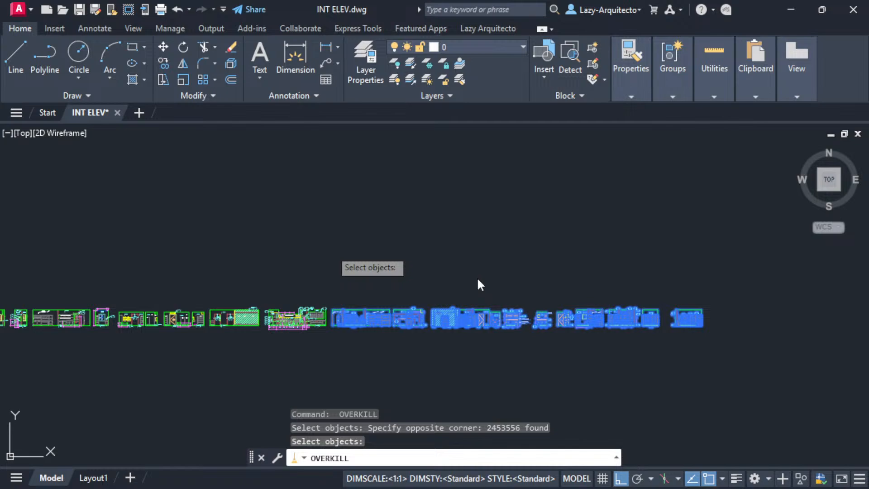
{"action": "key", "text": "Return"}
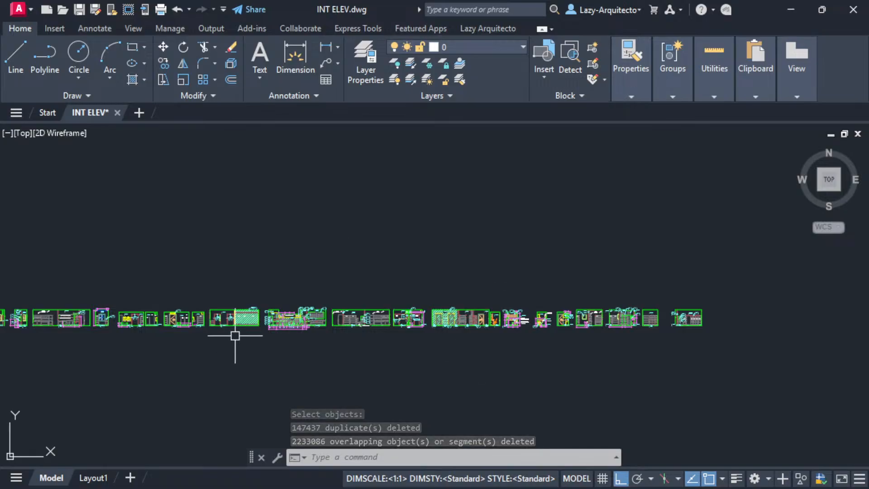
{"action": "middle_click_drag", "start_coordinate": [474, 271], "coordinate": [596, 287]}
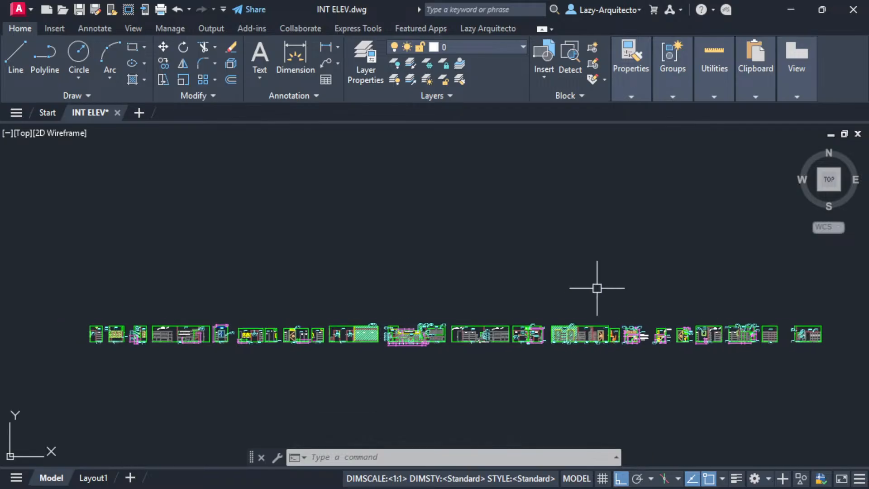
- Save the cleaned drawing and compare INT ELEV.dwg (7,344 KB) with its 88,831 KB backup
{"action": "mouse_move", "coordinate": [445, 288]}
{"action": "middle_mouse_down"}
{"action": "mouse_move", "coordinate": [390, 287]}
{"action": "mouse_move", "coordinate": [406, 277]}
{"action": "middle_mouse_up"}
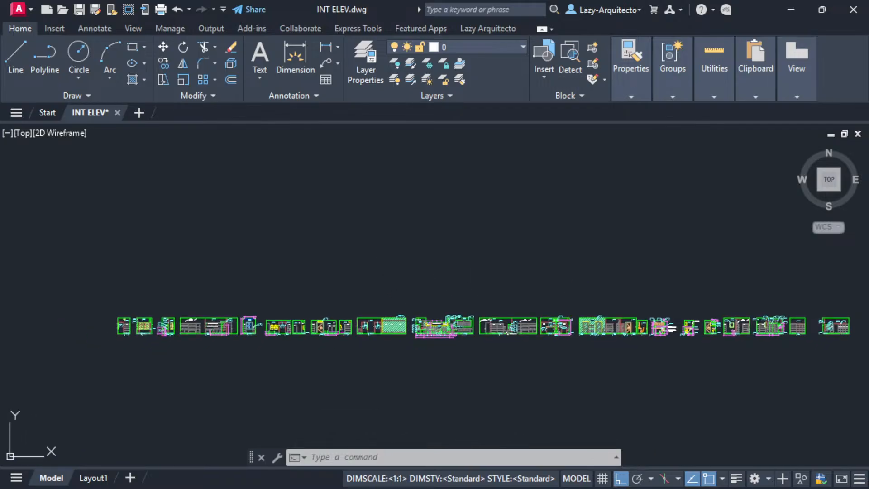
{"action": "key", "text": "ctrl+s"}
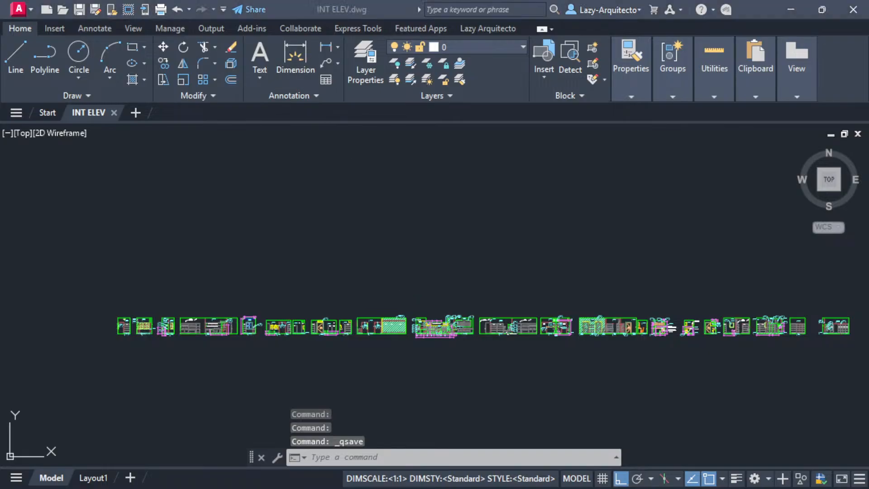
{"action": "left_click_drag", "start_coordinate": [138, 1], "coordinate": [453, 147]}
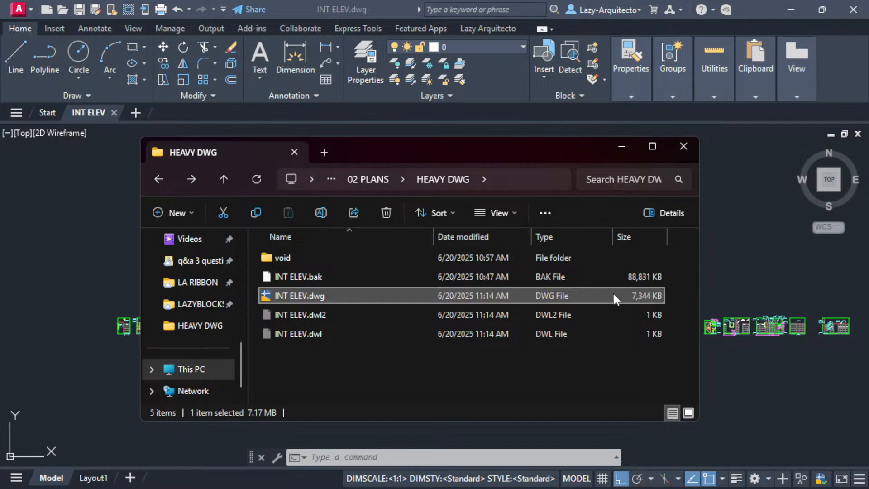
{"action": "left_click", "coordinate": [584, 279]}
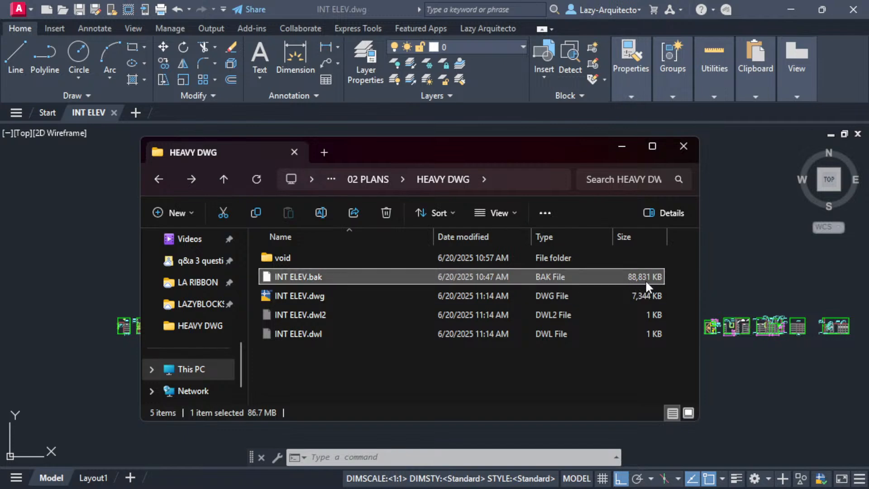
{"action": "left_click", "coordinate": [615, 297]}
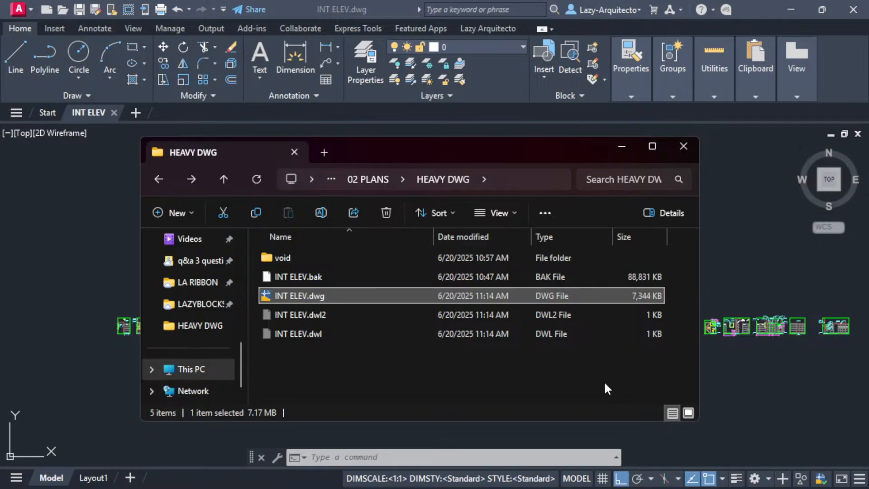
{"action": "left_click", "coordinate": [753, 377]}
- Zoom in and pick the door's left and top edge lines to inspect the cleaned geometry
{"action": "scroll", "coordinate": [240, 299], "scroll_direction": "up", "scroll_amount": 6}
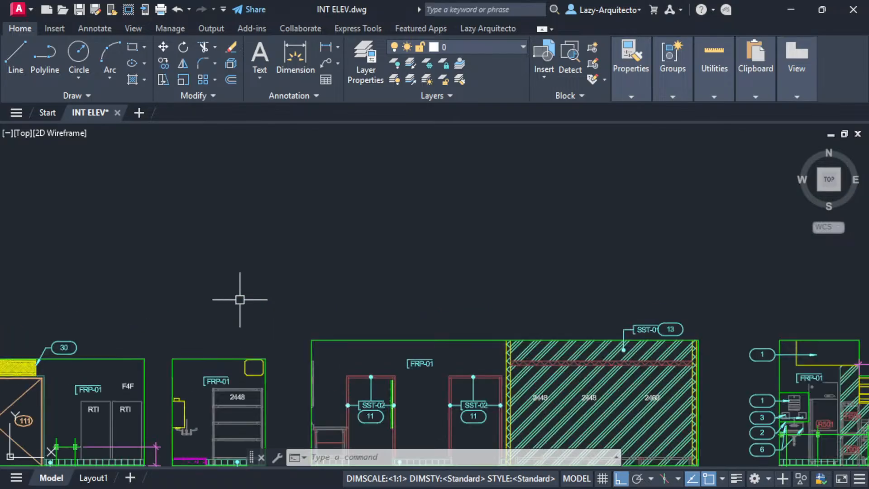
{"action": "scroll", "coordinate": [240, 299], "scroll_direction": "down", "scroll_amount": 7}
{"action": "scroll", "coordinate": [240, 302], "scroll_direction": "up", "scroll_amount": 8}
{"action": "left_click", "coordinate": [257, 293]}
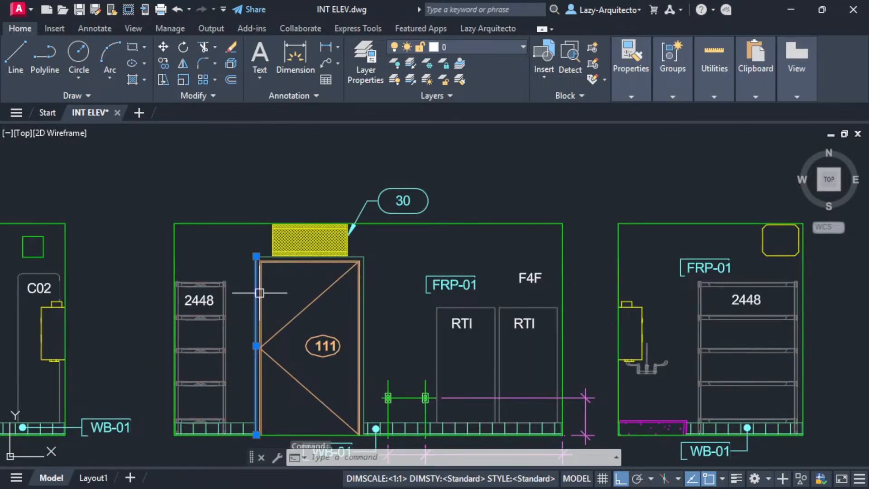
{"action": "key", "text": "Escape"}
{"action": "key", "text": "Escape"}
{"action": "scroll", "coordinate": [262, 257], "scroll_direction": "up", "scroll_amount": 5}
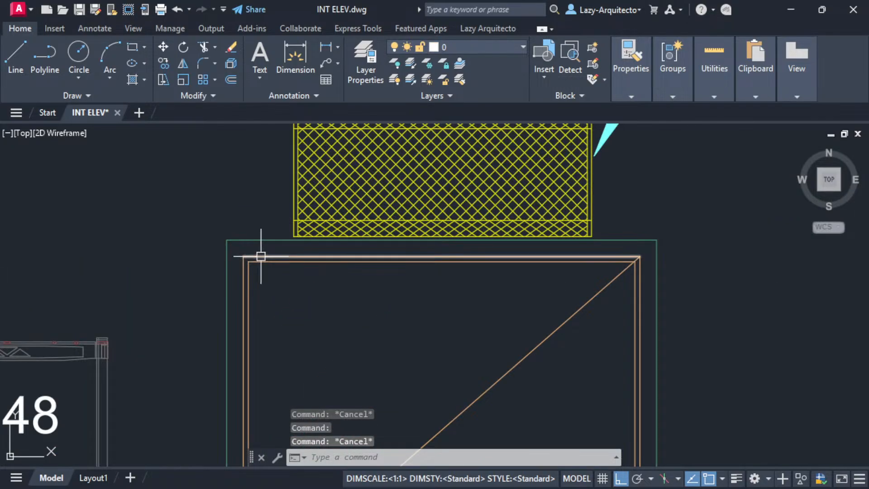
{"action": "left_click", "coordinate": [260, 256]}
{"action": "scroll", "coordinate": [282, 273], "scroll_direction": "down", "scroll_amount": 5}
{"action": "key", "text": "Escape"}
{"action": "scroll", "coordinate": [307, 300], "scroll_direction": "down", "scroll_amount": 3}
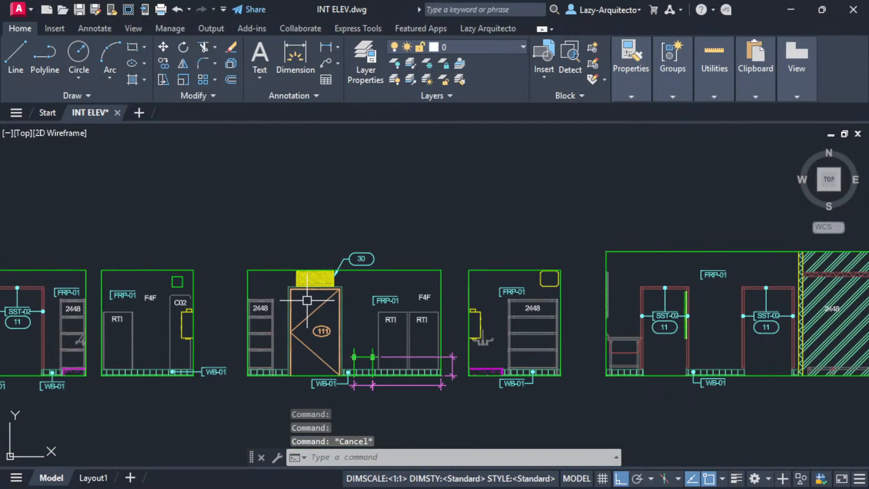
{"action": "scroll", "coordinate": [307, 300], "scroll_direction": "down", "scroll_amount": 3}
{"action": "middle_click_drag", "start_coordinate": [313, 297], "coordinate": [394, 293]}
- Save the drawing again and switch to the Layout1 paper space
{"action": "key", "text": "ctrl+s"}
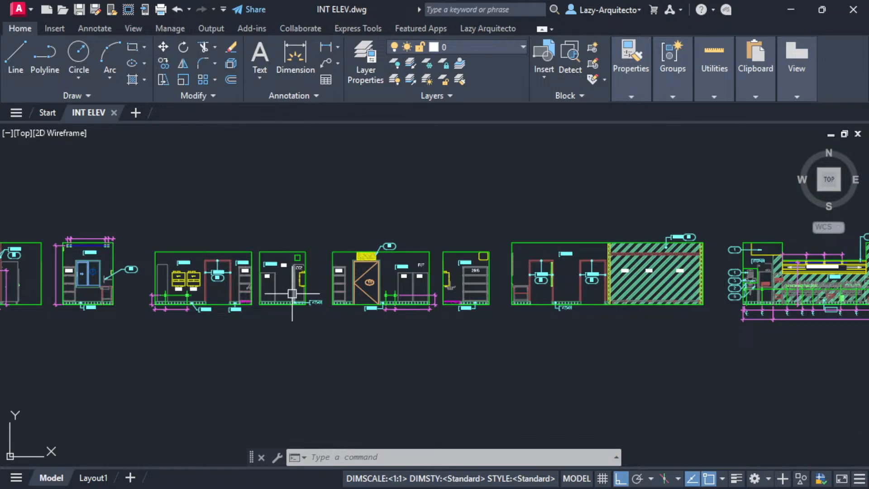
{"action": "middle_click_drag", "start_coordinate": [271, 295], "coordinate": [448, 356]}
{"action": "middle_click_drag", "start_coordinate": [312, 340], "coordinate": [438, 320]}
{"action": "middle_click_drag", "start_coordinate": [365, 312], "coordinate": [390, 282]}
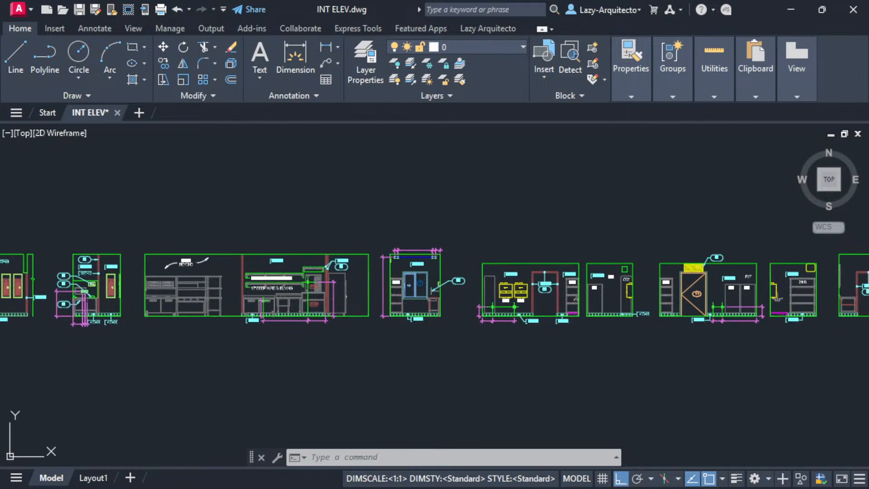
{"action": "key", "text": "Escape"}
{"action": "left_click", "coordinate": [94, 478]}
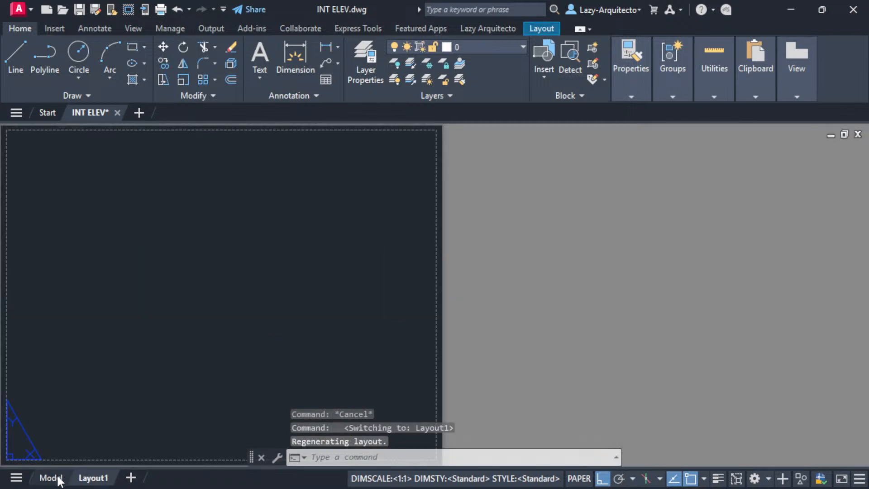
- Back in model space, stretch a crossing selection of 1141 elevation objects slightly to the right
{"action": "left_click", "coordinate": [50, 478]}
{"action": "scroll", "coordinate": [341, 355], "scroll_direction": "up", "scroll_amount": 5}
{"action": "type", "text": "s"}
{"action": "key", "text": "Return"}
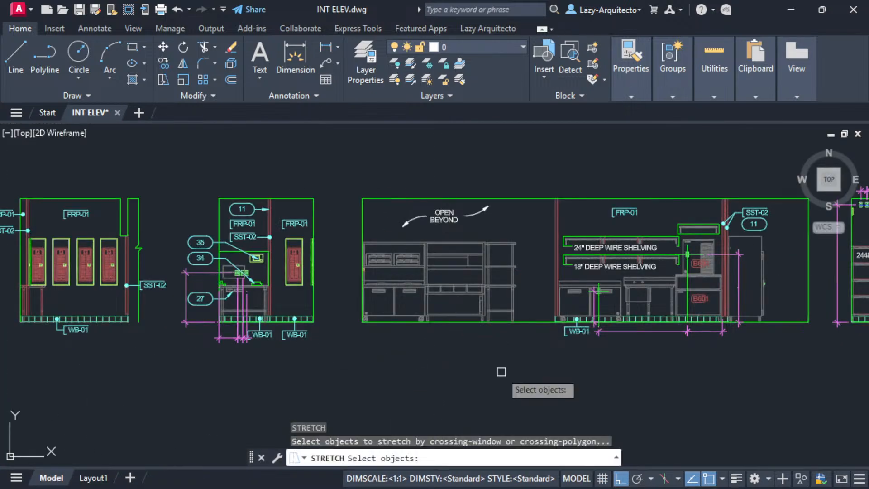
{"action": "left_click", "coordinate": [520, 342]}
{"action": "left_click", "coordinate": [334, 161]}
{"action": "key", "text": "Return"}
{"action": "left_click", "coordinate": [369, 163]}
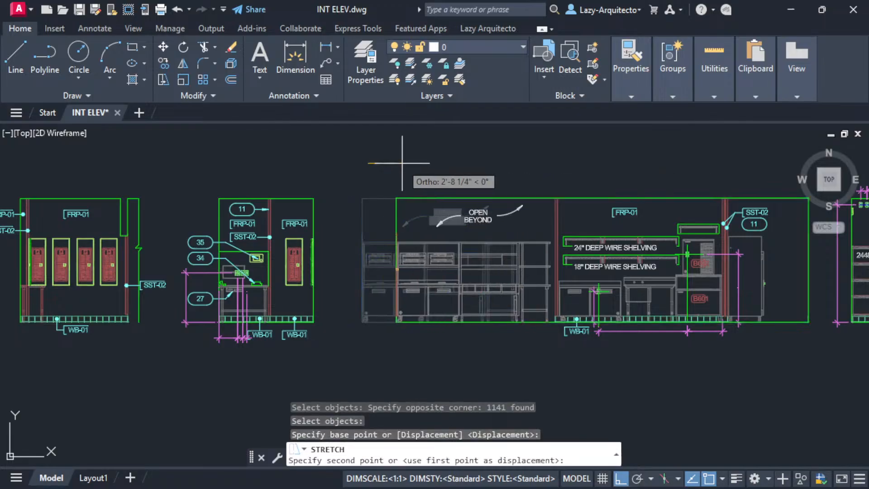
{"action": "left_click", "coordinate": [376, 165]}
- Inspect a vertical line in the third elevation, then close the INT ELEV drawing
{"action": "scroll", "coordinate": [414, 272], "scroll_direction": "down", "scroll_amount": 3}
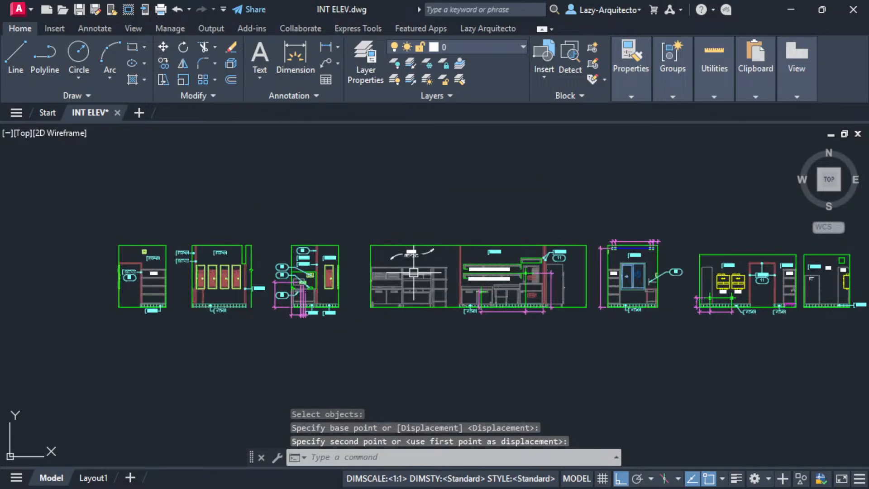
{"action": "scroll", "coordinate": [283, 272], "scroll_direction": "up", "scroll_amount": 6}
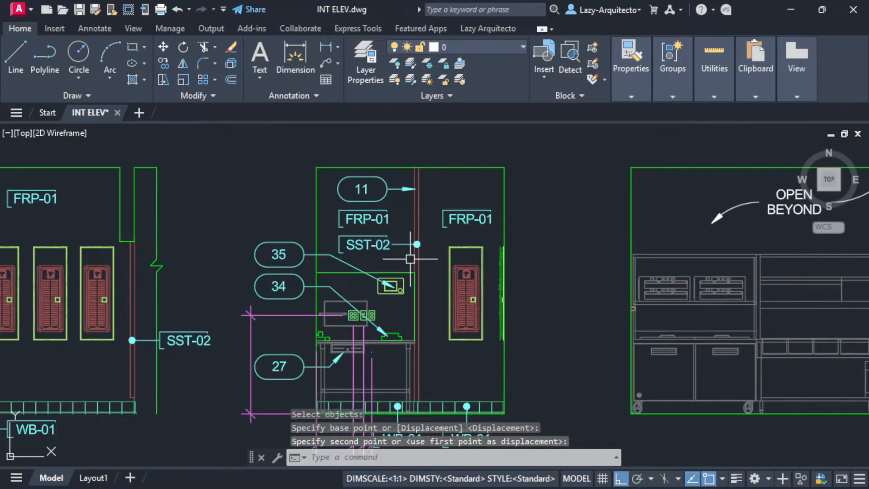
{"action": "left_click", "coordinate": [417, 259]}
{"action": "scroll", "coordinate": [275, 320], "scroll_direction": "down", "scroll_amount": 3}
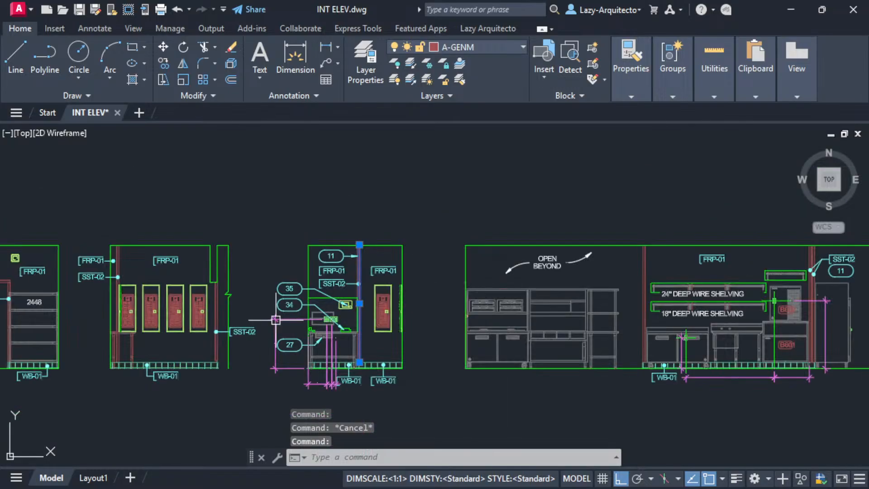
{"action": "scroll", "coordinate": [276, 320], "scroll_direction": "down", "scroll_amount": 3}
{"action": "key", "text": "Escape"}
{"action": "scroll", "coordinate": [262, 305], "scroll_direction": "down", "scroll_amount": 3}
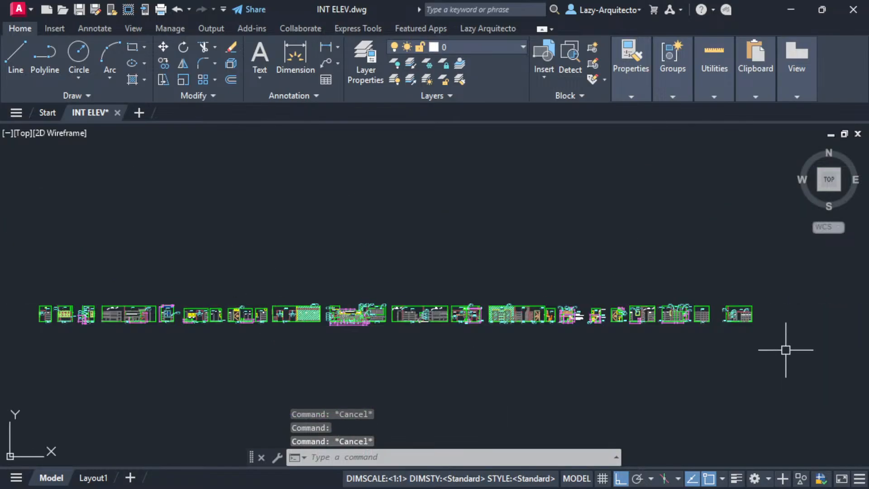
{"action": "scroll", "coordinate": [737, 311], "scroll_direction": "up", "scroll_amount": 6}
{"action": "middle_click_drag", "start_coordinate": [410, 237], "coordinate": [510, 227]}
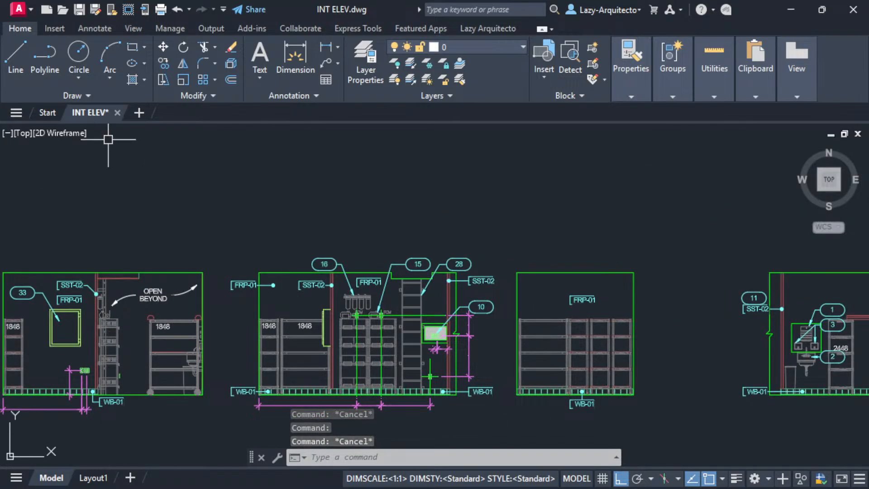
{"action": "left_click", "coordinate": [117, 112]}
- Save changes on closing, then reopen INT ELEV.dwg (now 8,000 KB) from the HEAVY DWG folder
{"action": "left_click", "coordinate": [416, 280]}
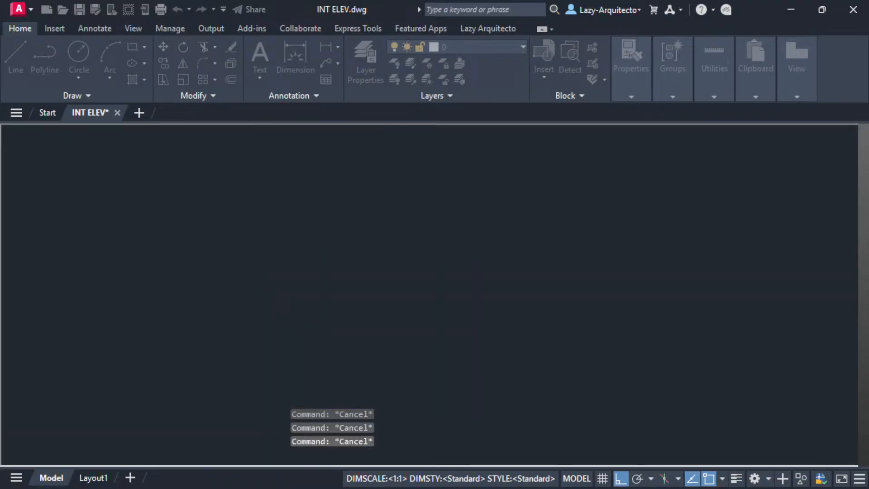
{"action": "key", "text": "alt+Tab"}
{"action": "left_click_drag", "start_coordinate": [384, 152], "coordinate": [366, 176]}
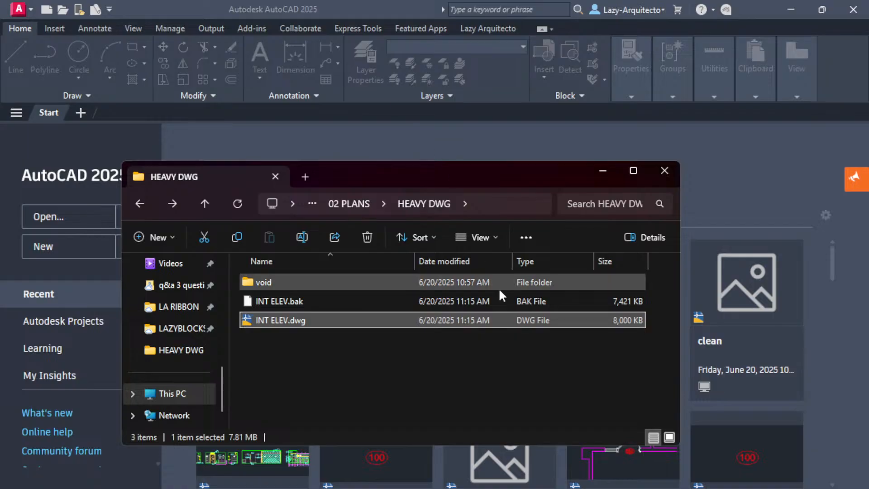
{"action": "double_click", "coordinate": [325, 321]}
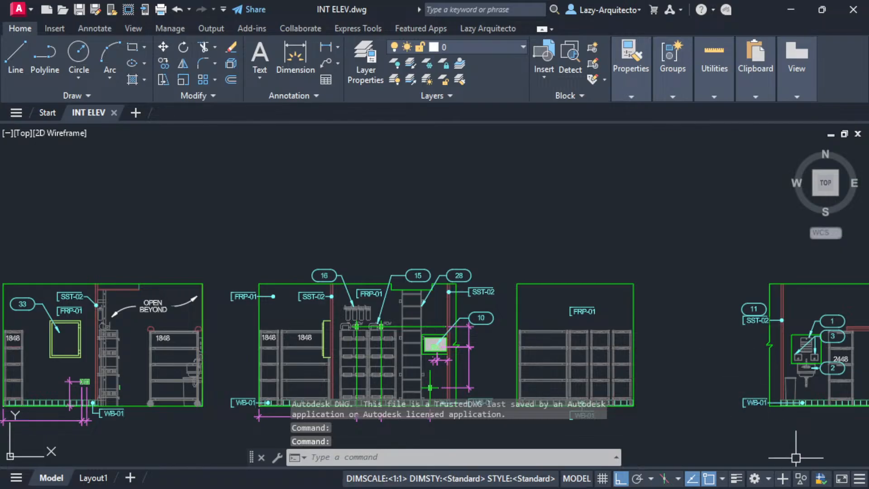
- Turn on object snap tracking and zoom around to confirm the reopened elevations are intact
{"action": "left_click", "coordinate": [692, 479]}
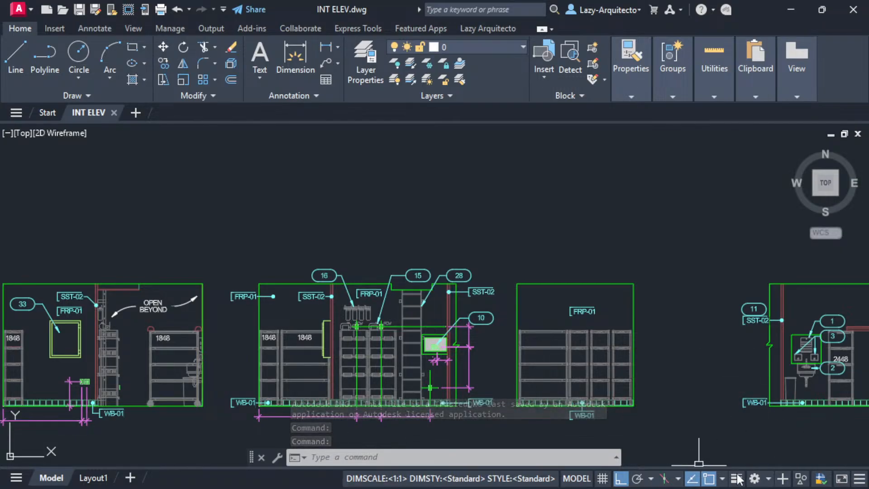
{"action": "scroll", "coordinate": [149, 346], "scroll_direction": "down", "scroll_amount": 6}
{"action": "scroll", "coordinate": [149, 346], "scroll_direction": "up", "scroll_amount": 5}
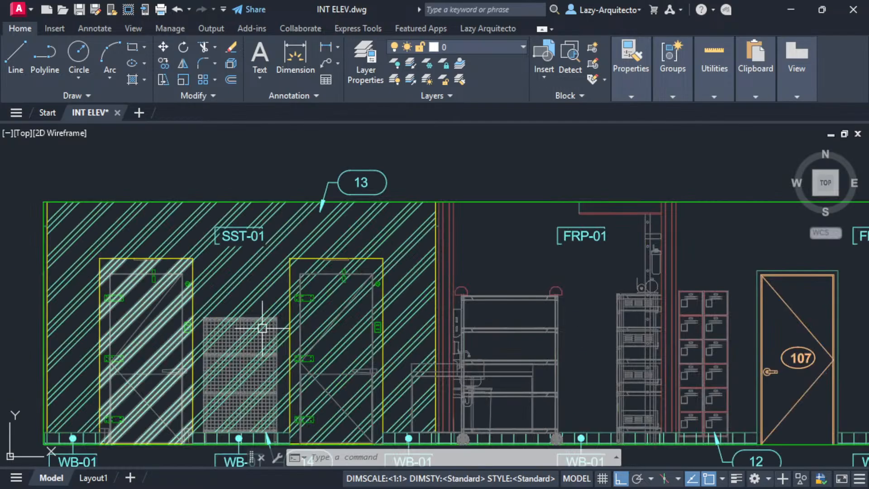
{"action": "scroll", "coordinate": [479, 318], "scroll_direction": "down", "scroll_amount": 5}
{"action": "scroll", "coordinate": [206, 285], "scroll_direction": "up", "scroll_amount": 6}
{"action": "scroll", "coordinate": [207, 285], "scroll_direction": "down", "scroll_amount": 6}
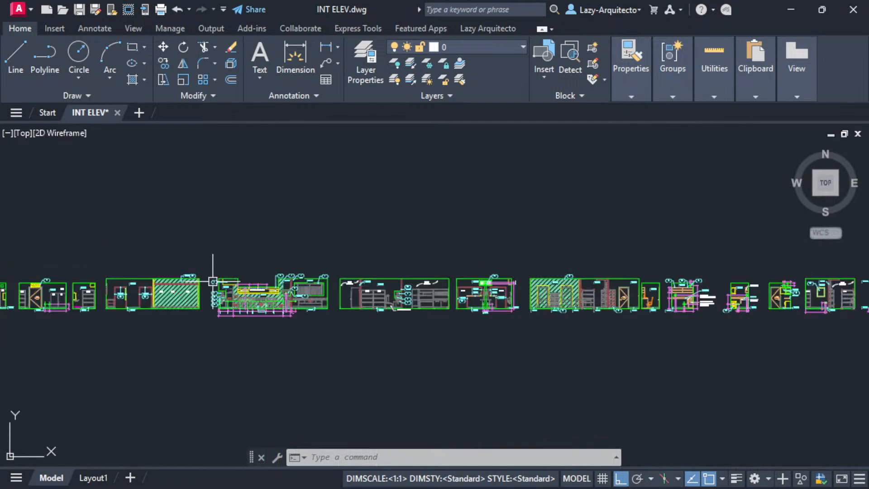
{"action": "middle_click_drag", "start_coordinate": [140, 169], "coordinate": [178, 193]}
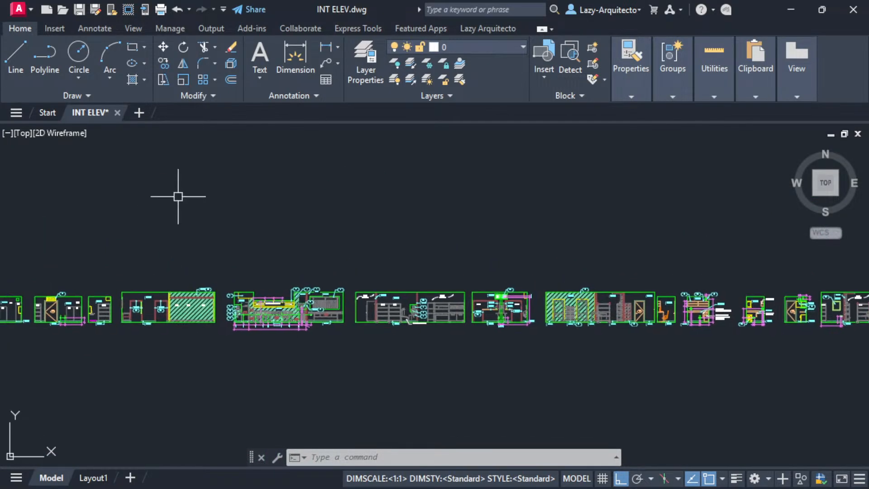